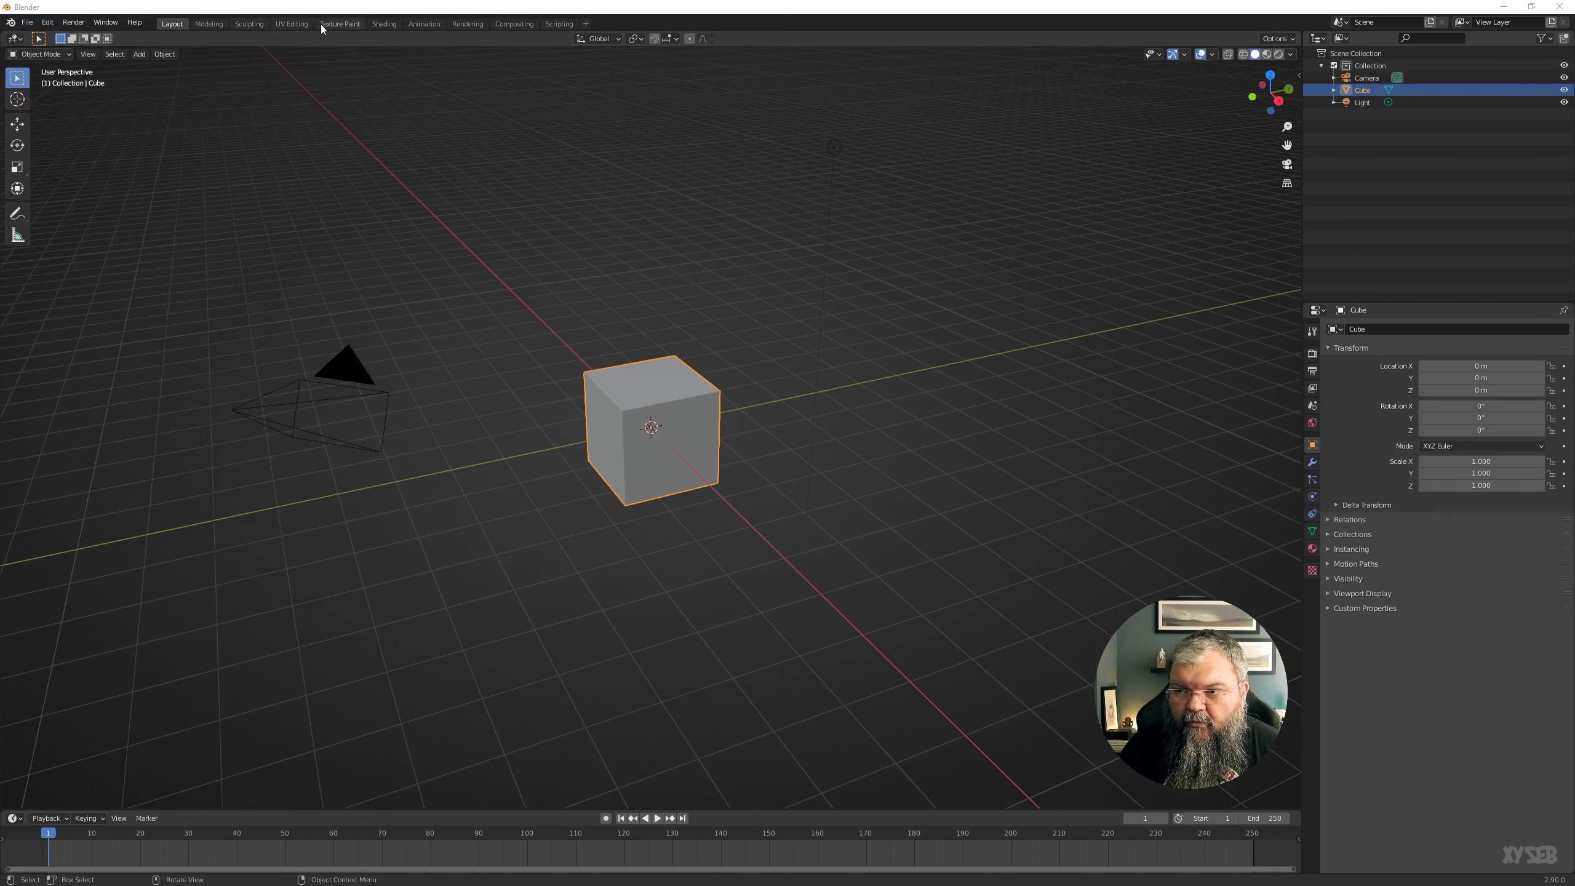
left_click(27, 22)
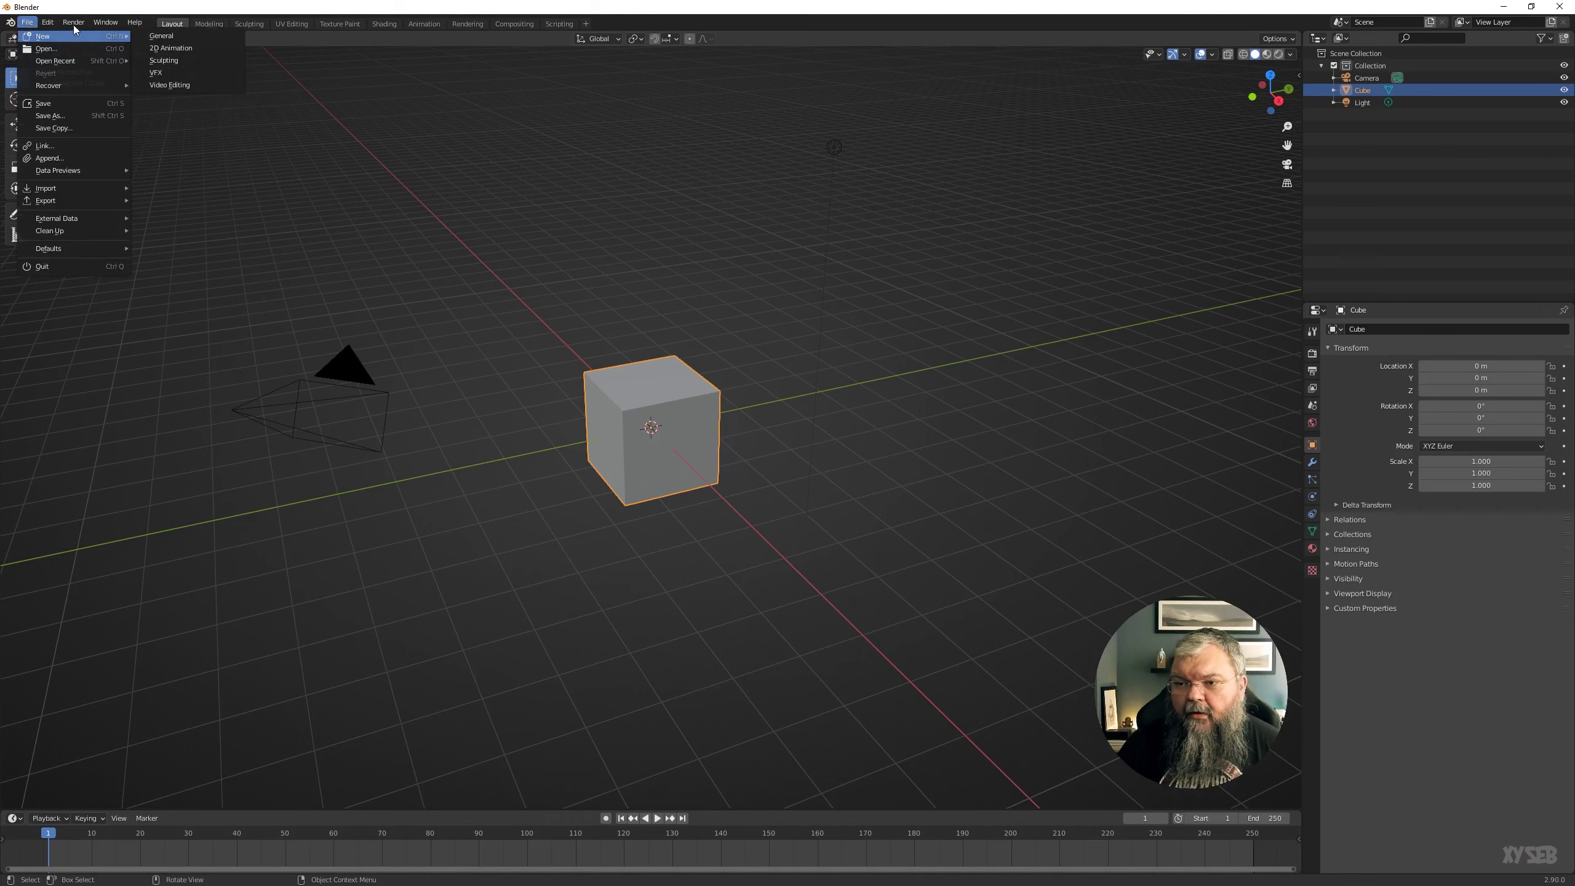
mouse_move(74, 21)
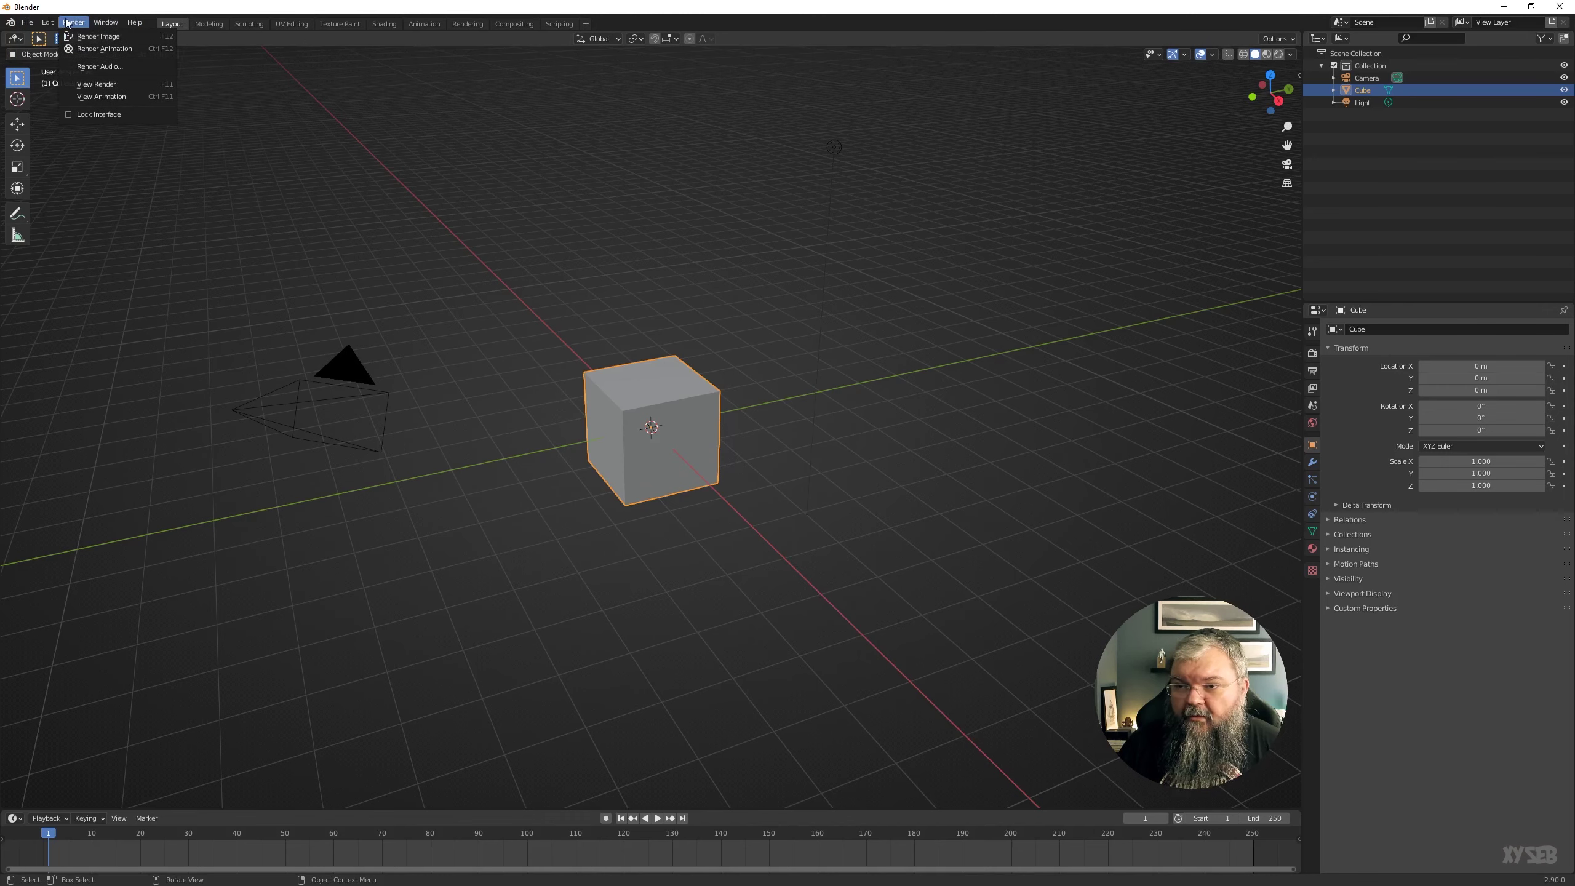
mouse_move(11, 21)
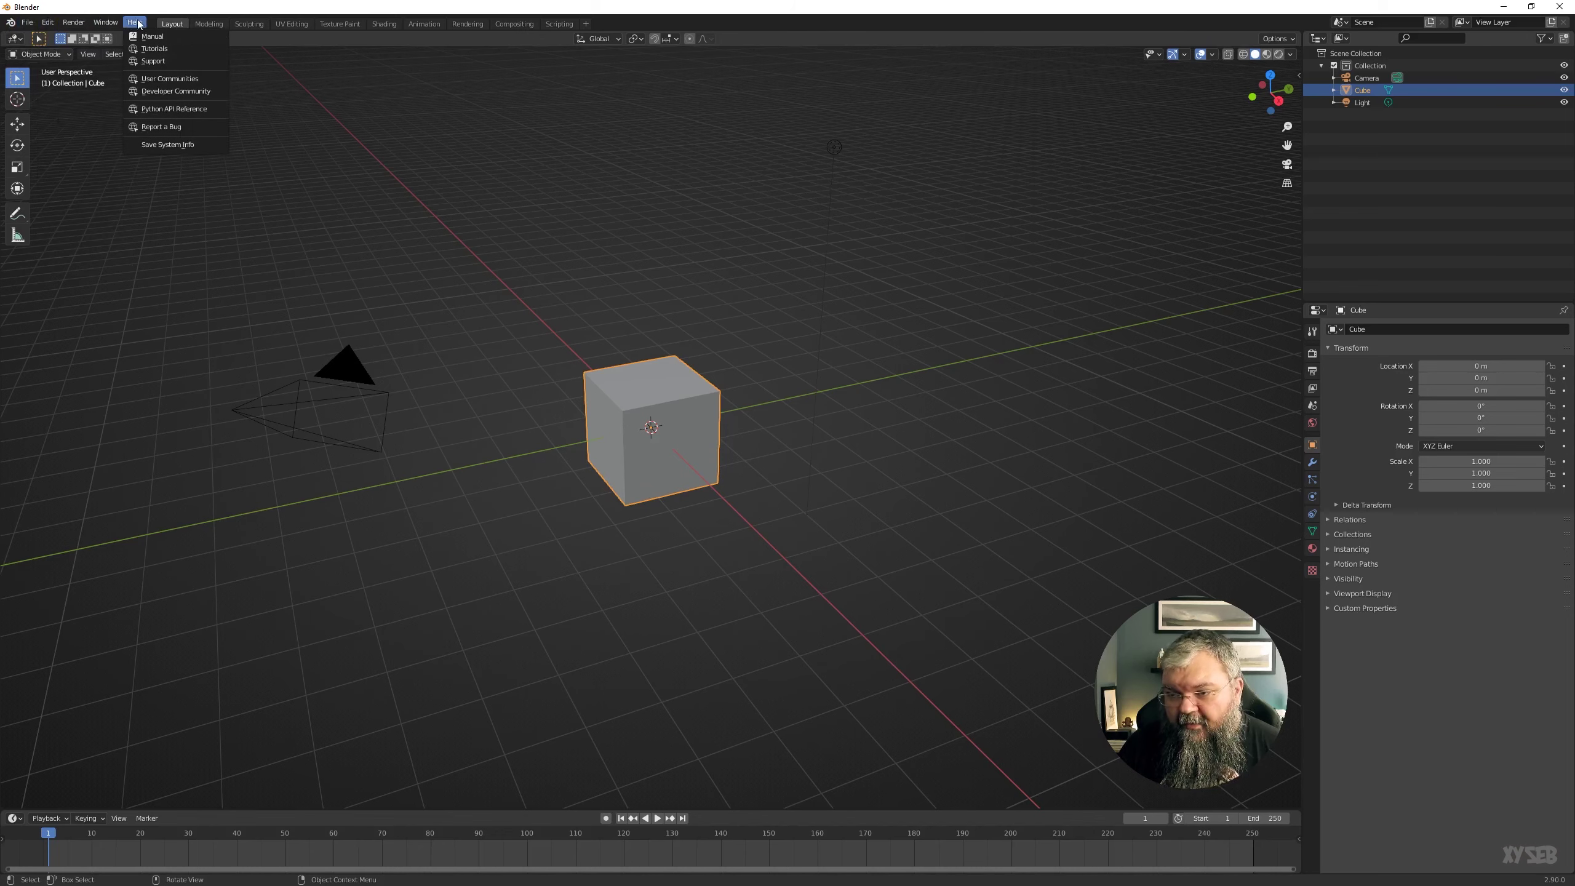
mouse_move(133, 27)
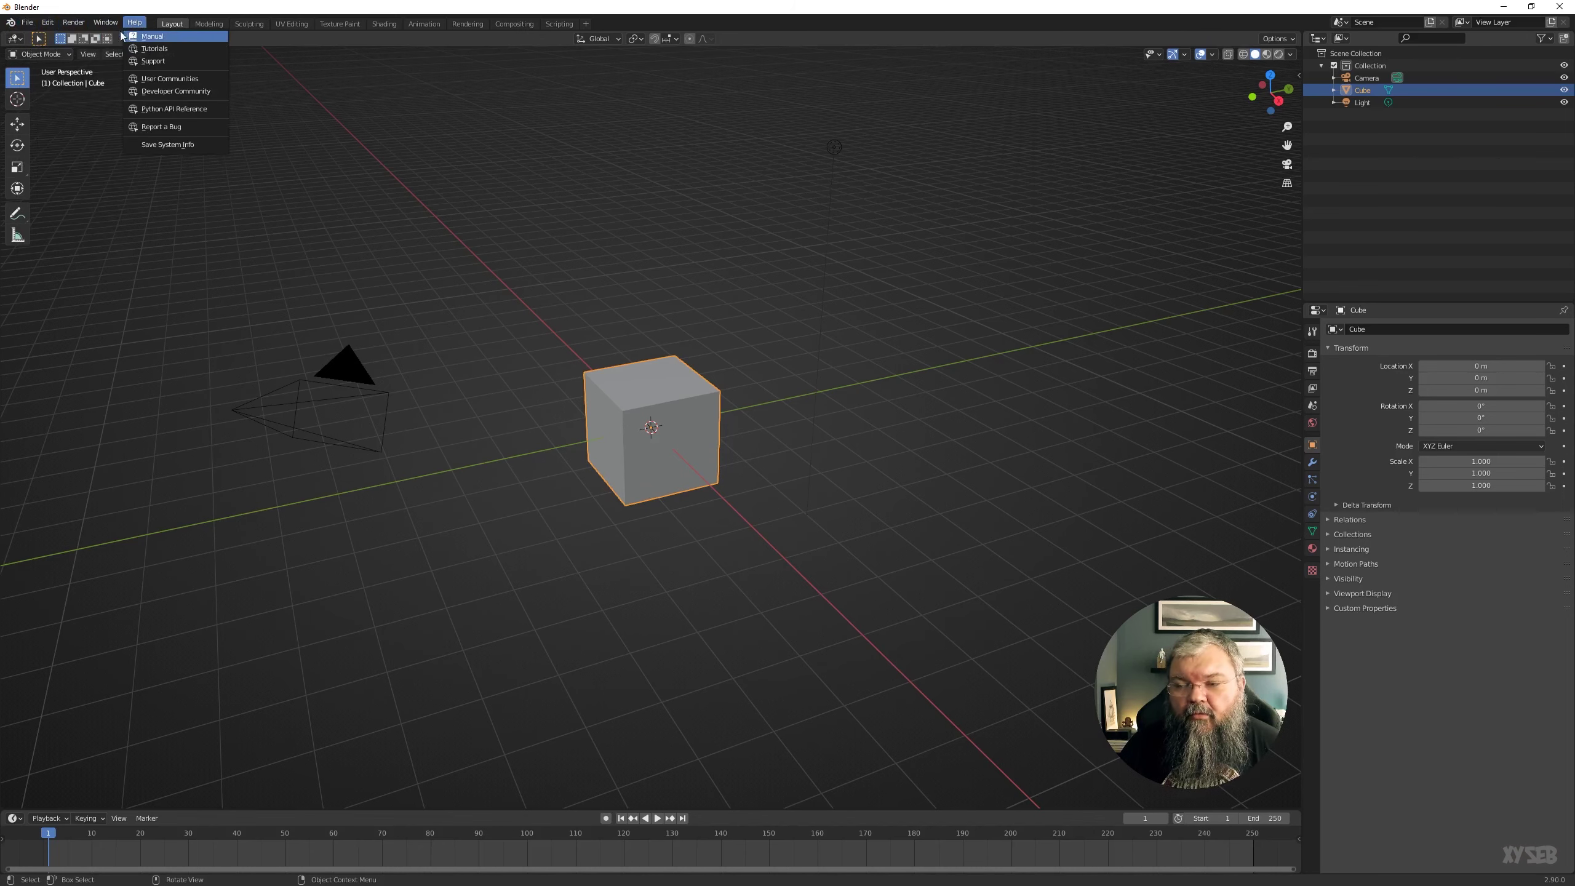
left_click(137, 24)
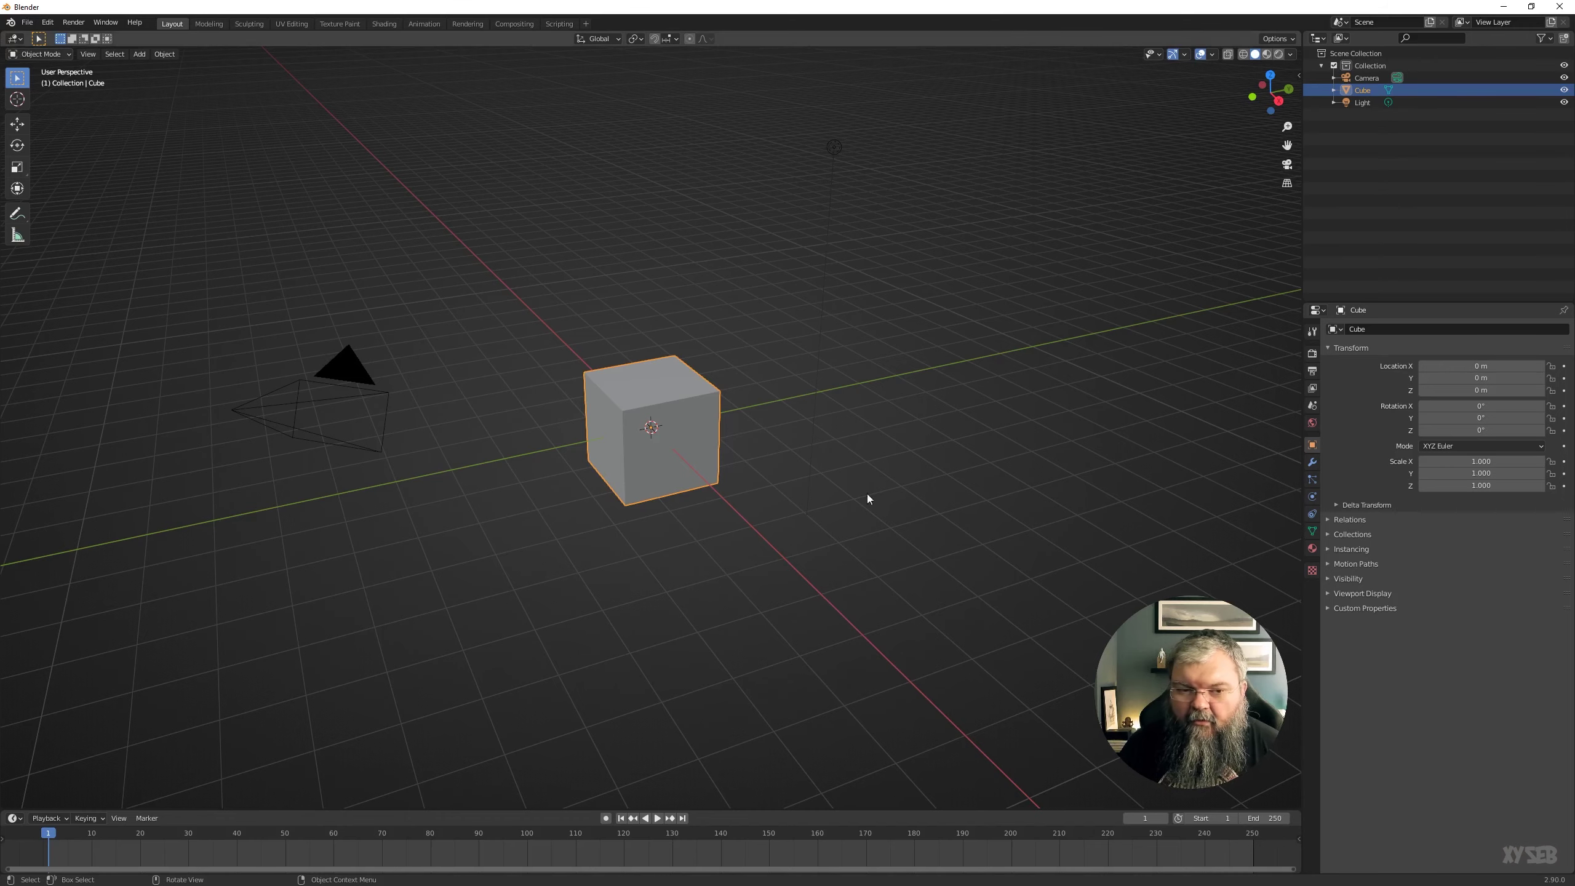
- Examine the default scene's camera, cube and light, including the cube's mesh data and material and the camera's and light's settings
mouse_move(672, 366)
middle_mouse_down()
mouse_move(575, 389)
mouse_move(682, 386)
middle_mouse_up()
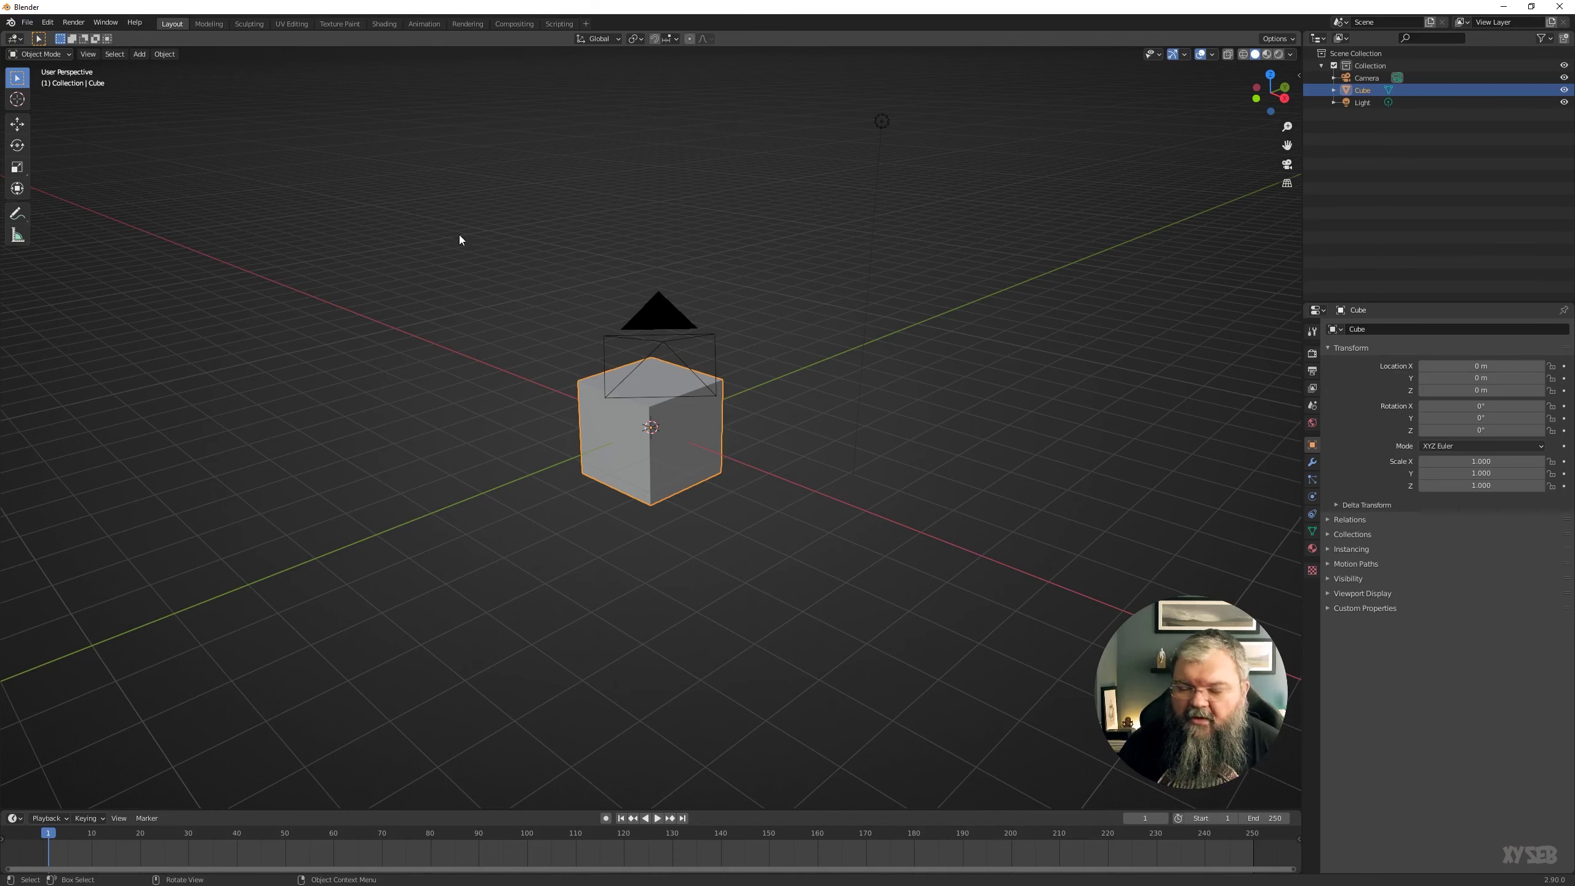
middle_click_drag(573, 274, 622, 333)
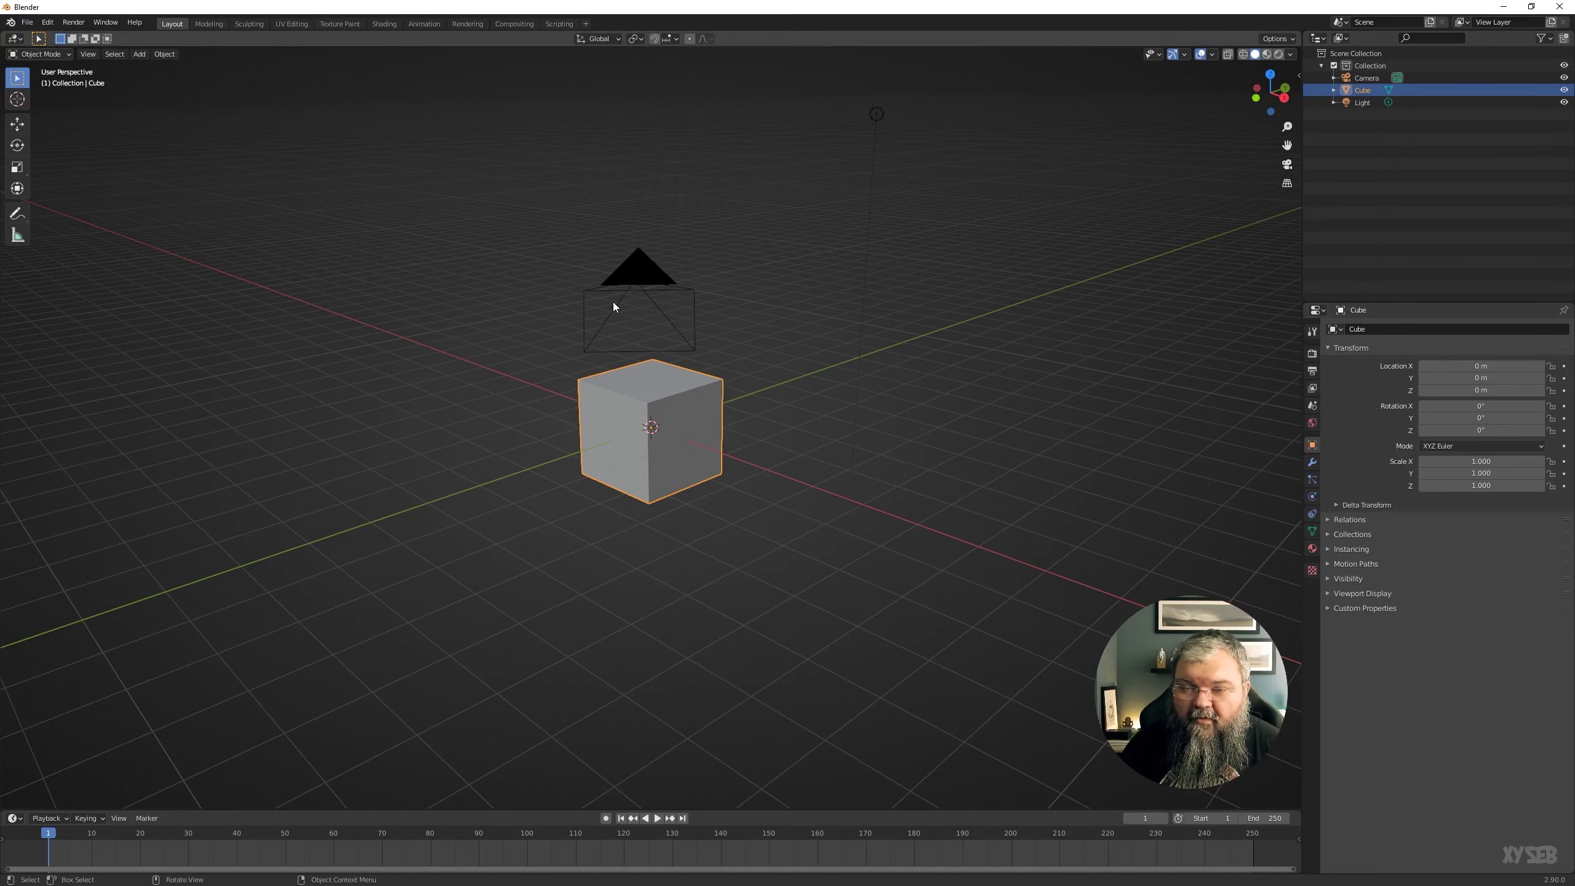
middle_click_drag(812, 316, 828, 322)
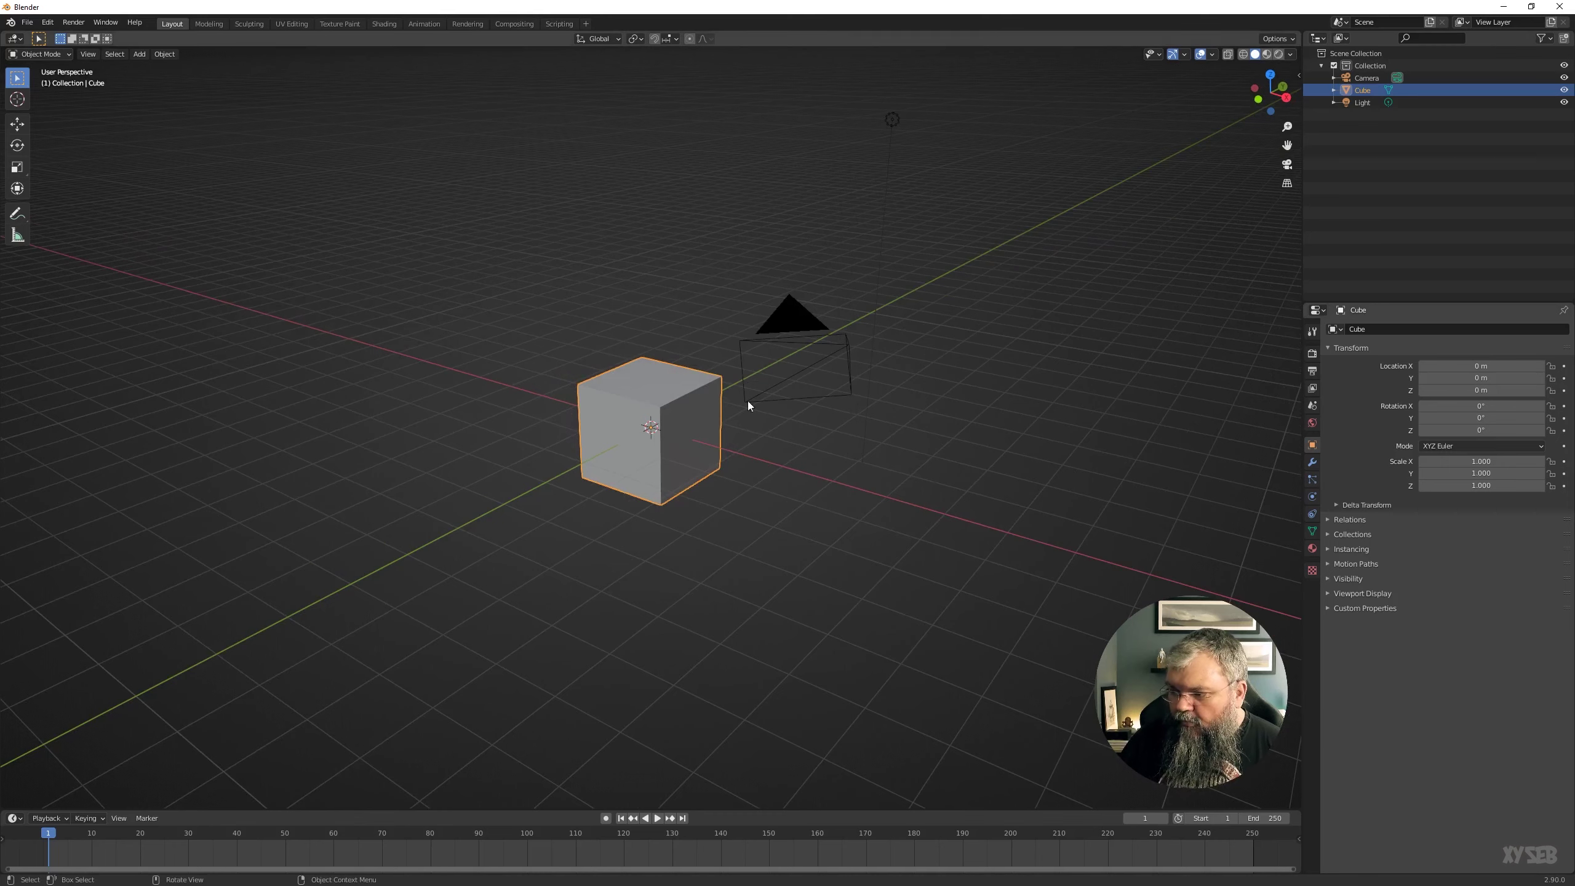
left_click(839, 343)
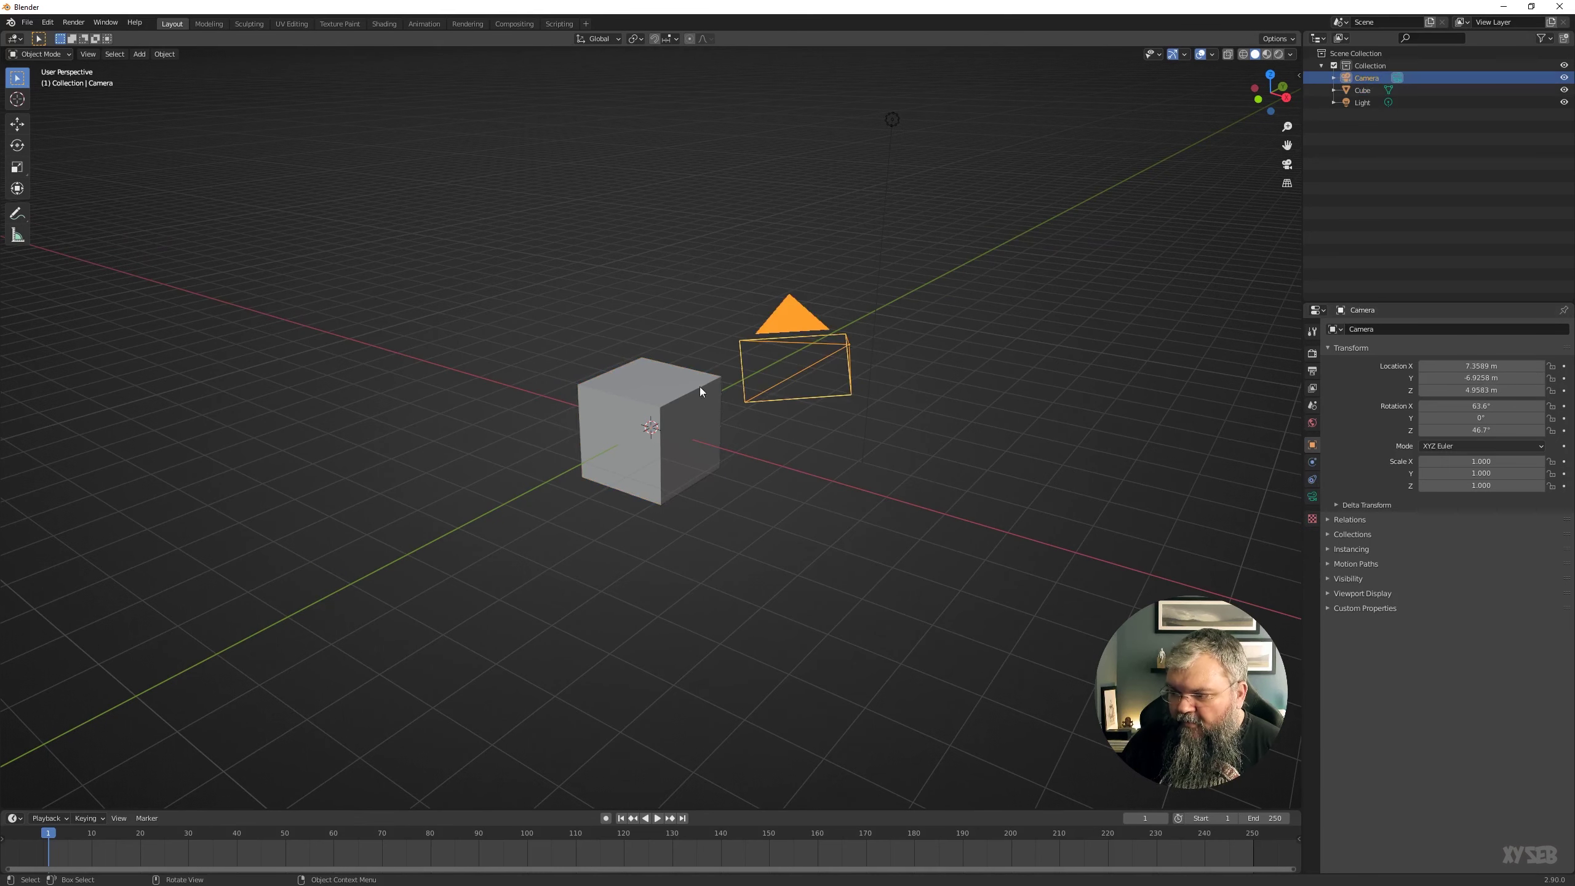
left_click(684, 389)
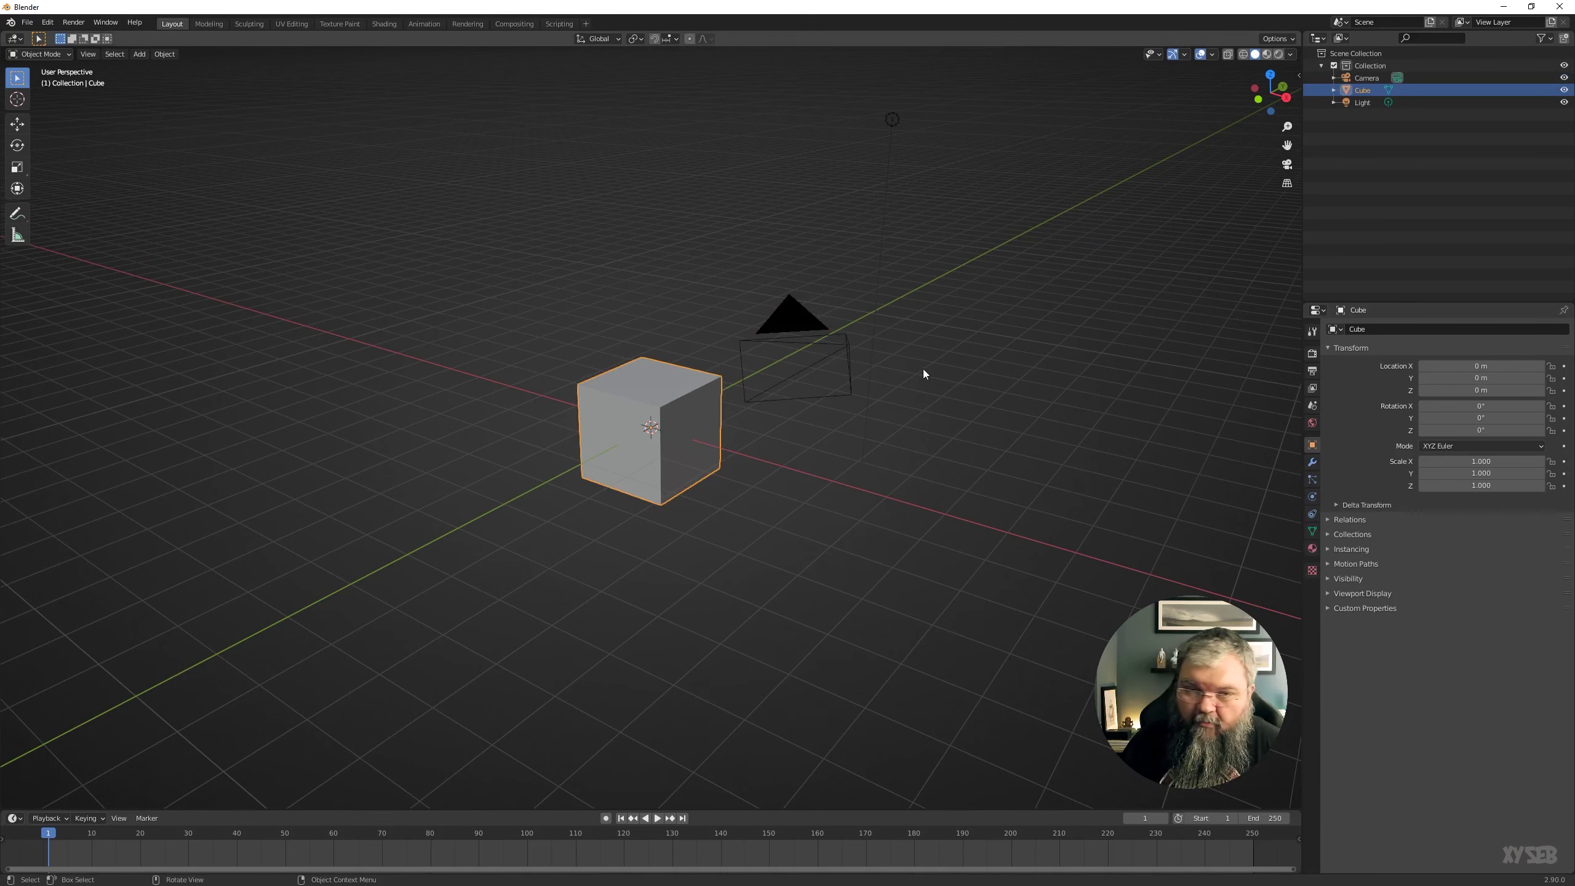
left_click(1312, 531)
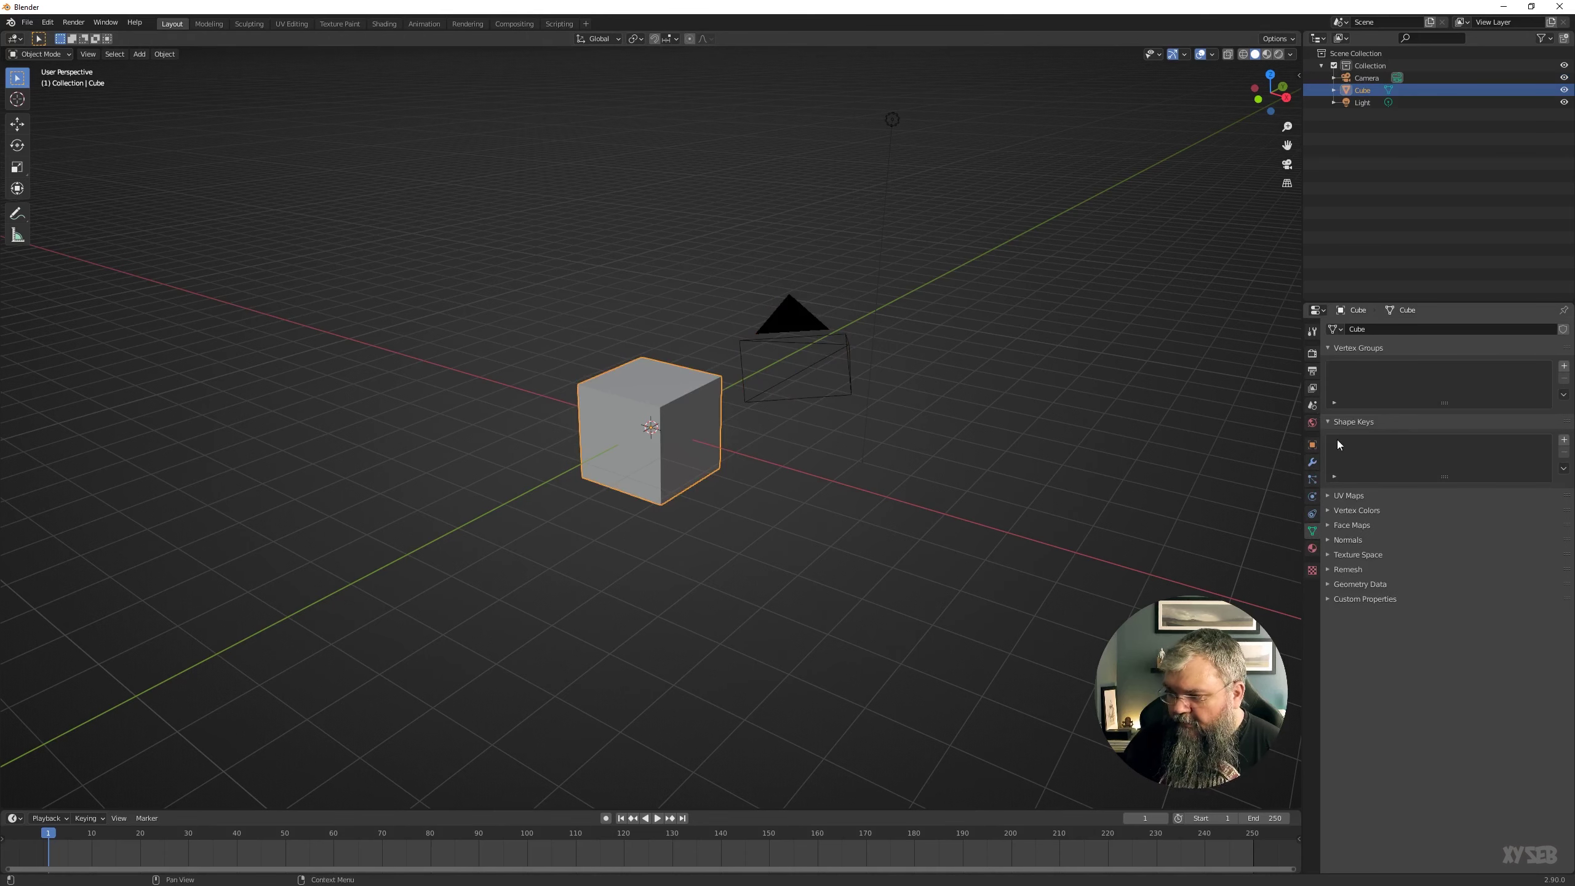
left_click(1311, 547)
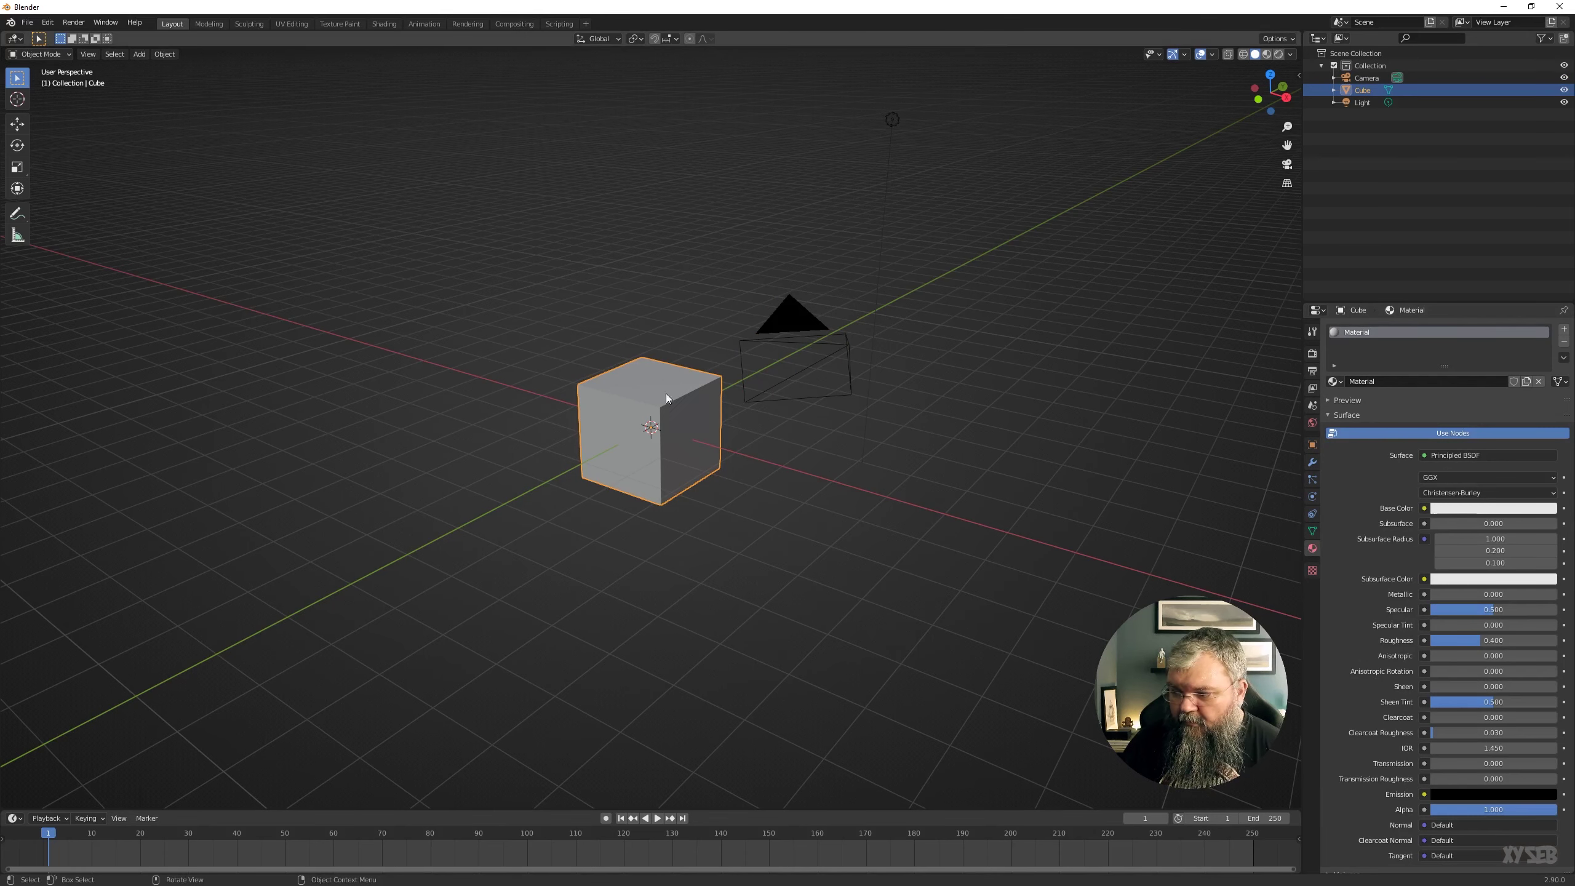
left_click(795, 327)
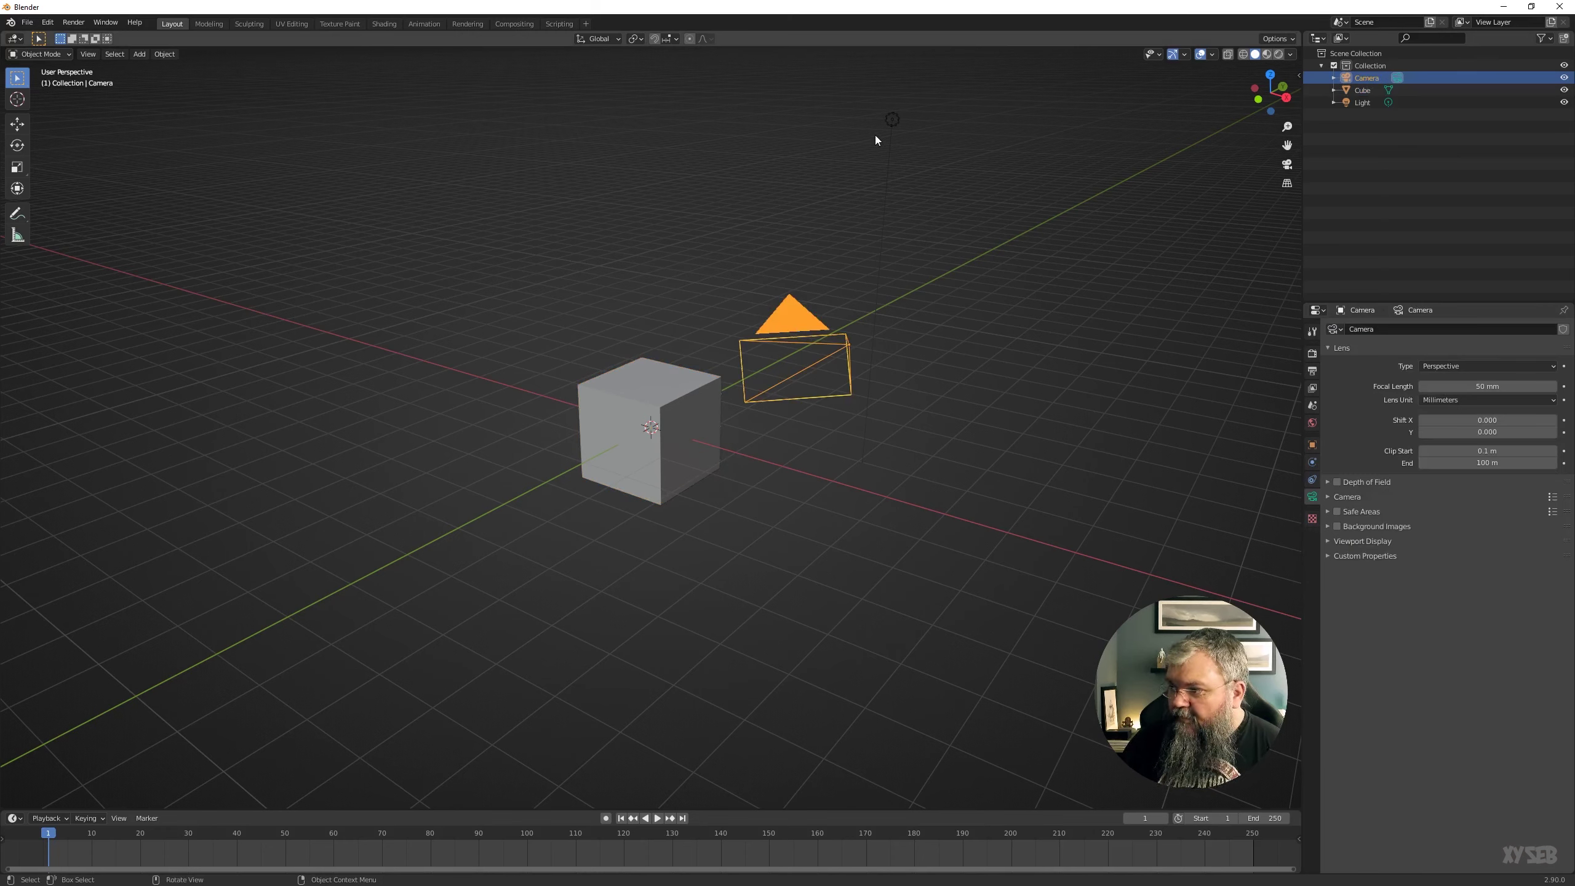
left_click(891, 120)
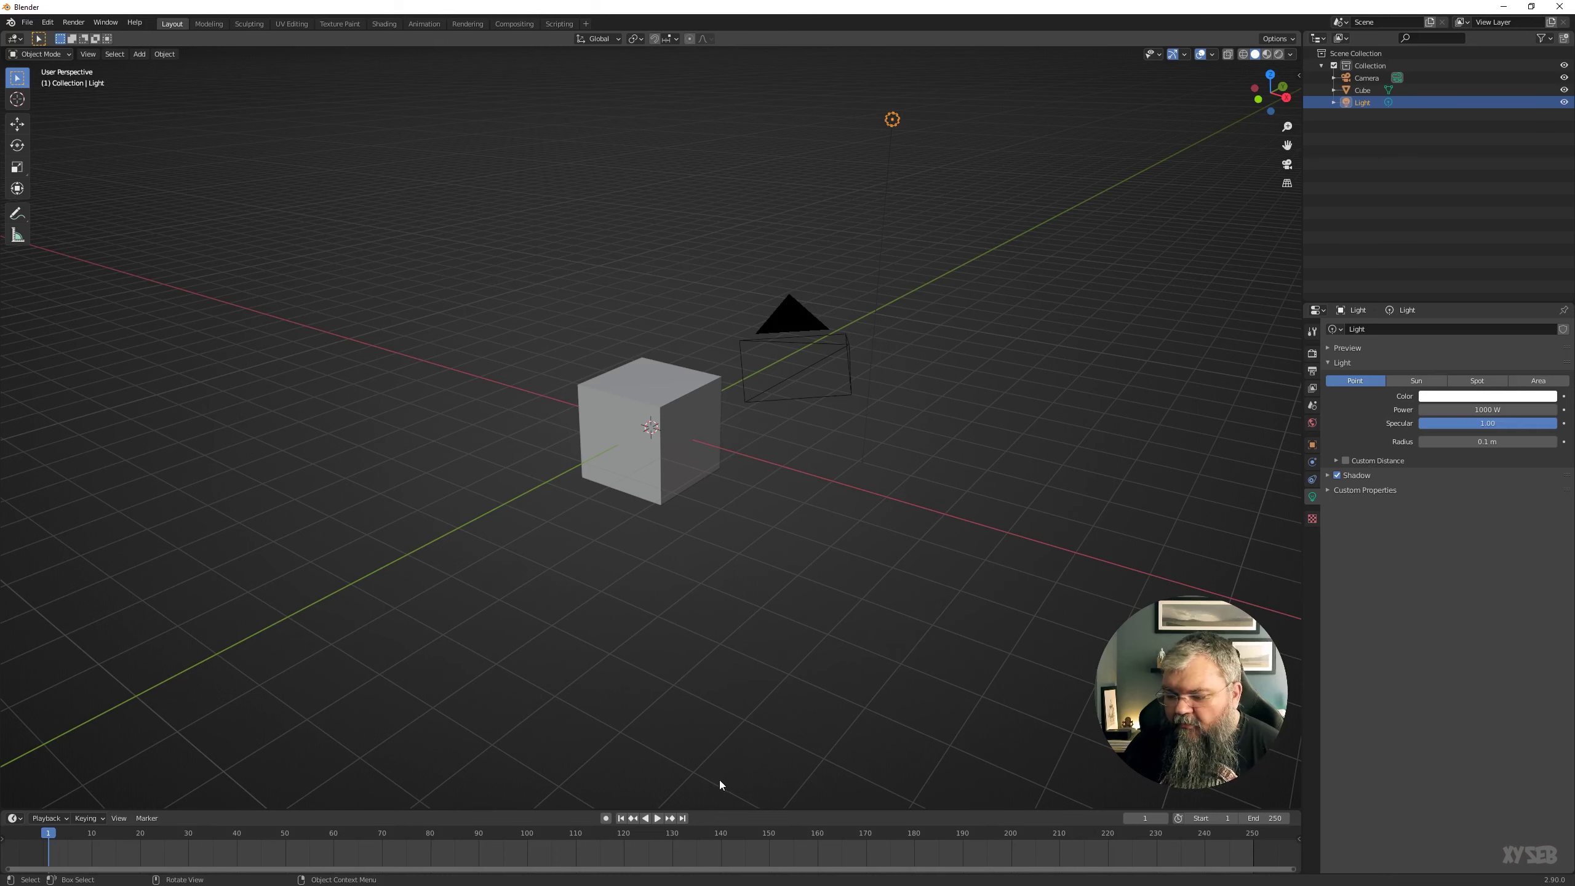
- Resize the 3D viewport by moving its borders with the timeline and the properties editor, making both neighbouring areas slightly larger
right_click(699, 810)
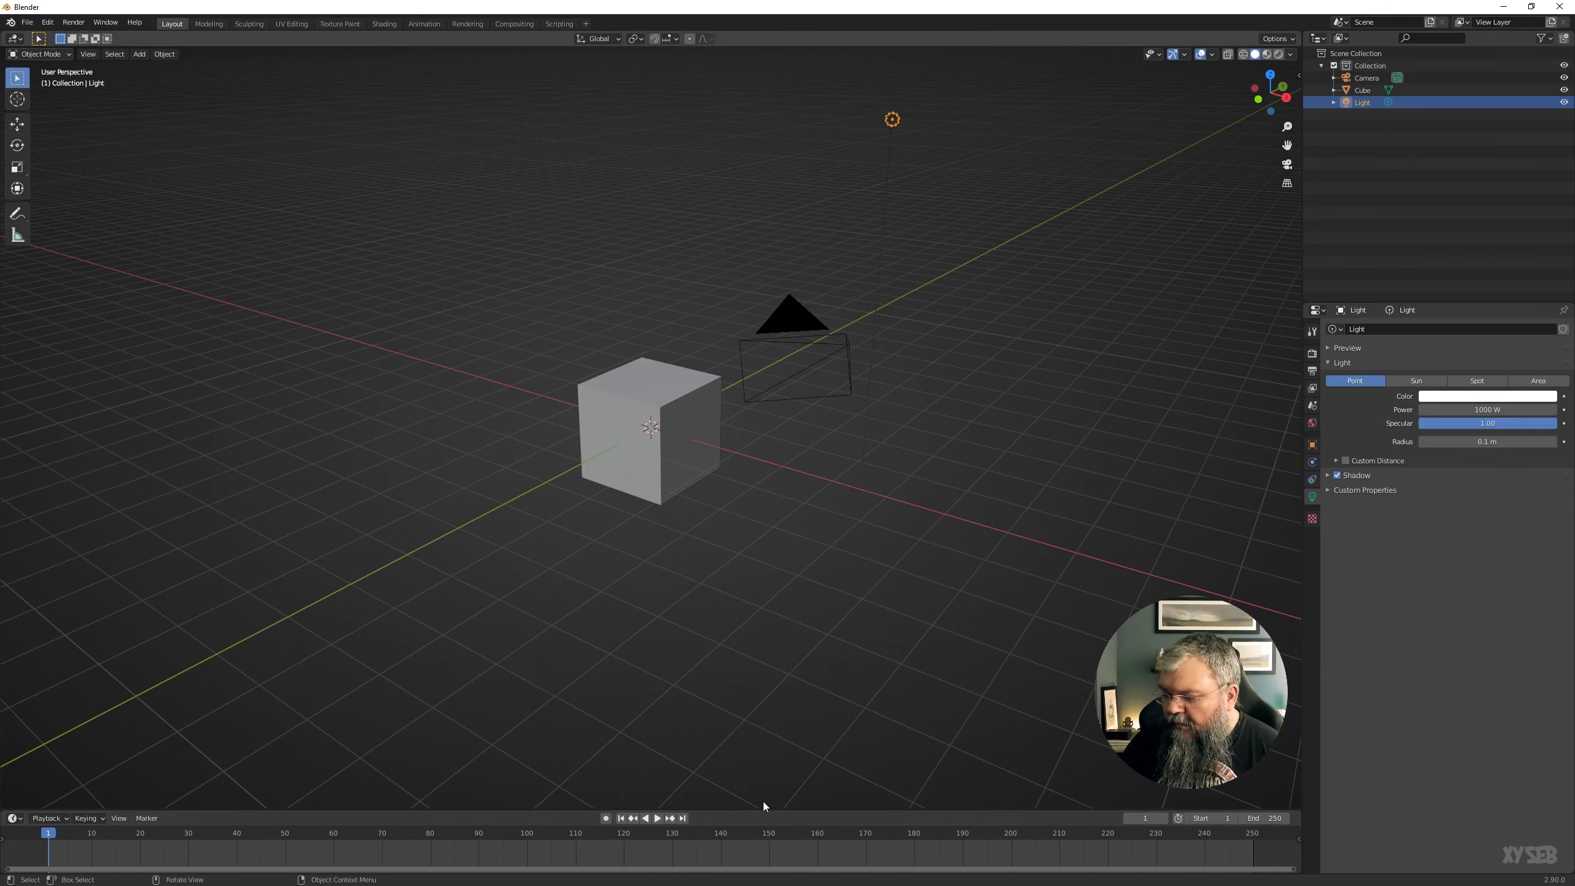
left_click_drag(757, 810, 732, 775)
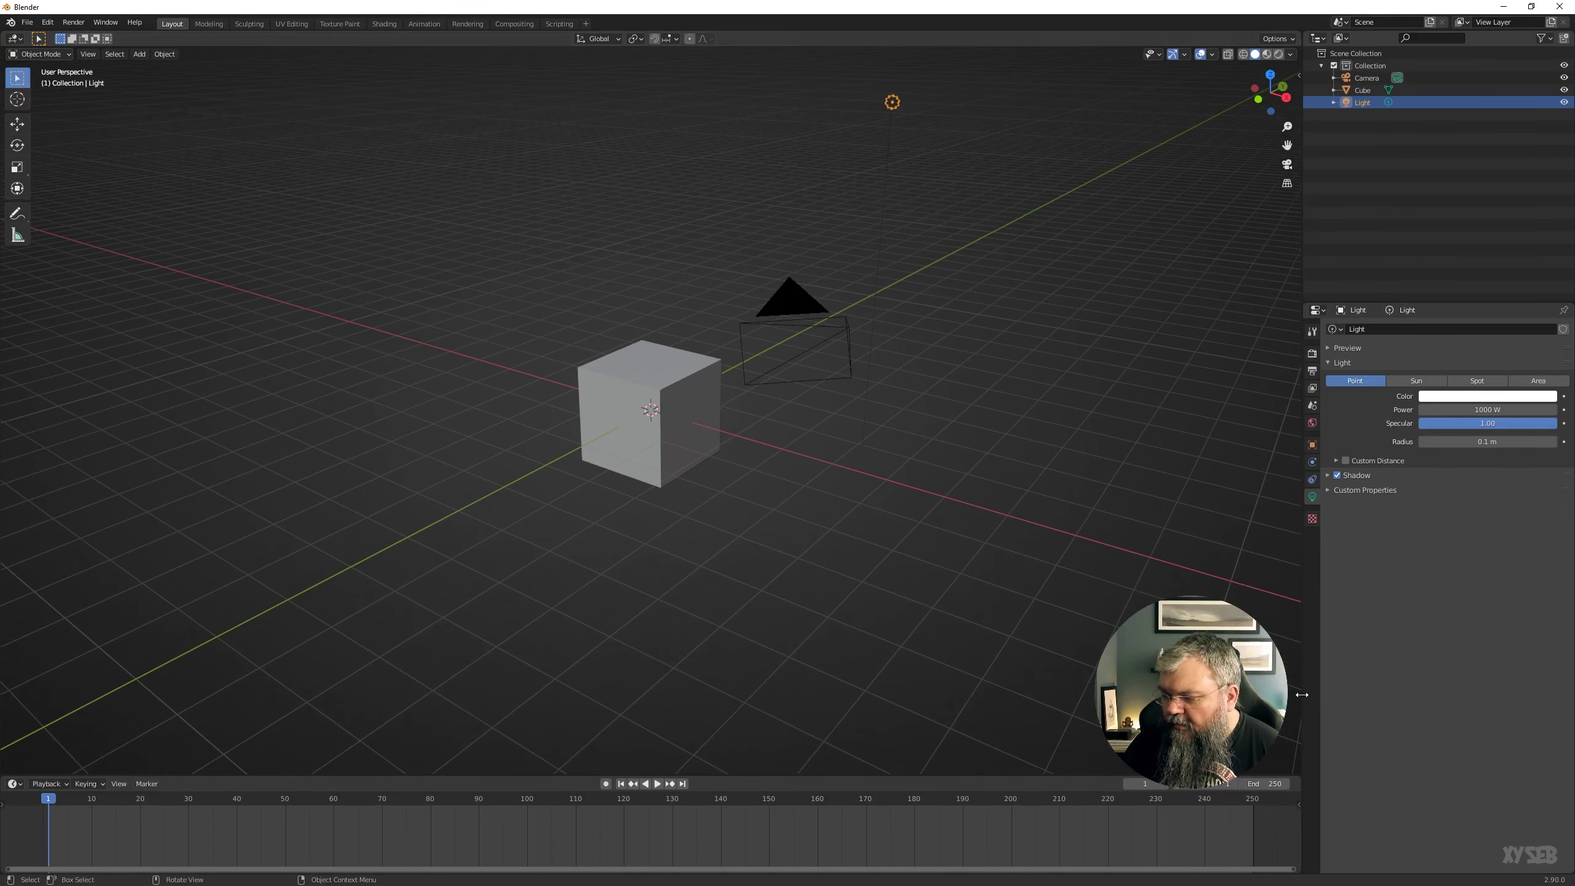
mouse_move(1303, 690)
left_mouse_down()
mouse_move(1381, 690)
mouse_move(1282, 699)
left_mouse_up()
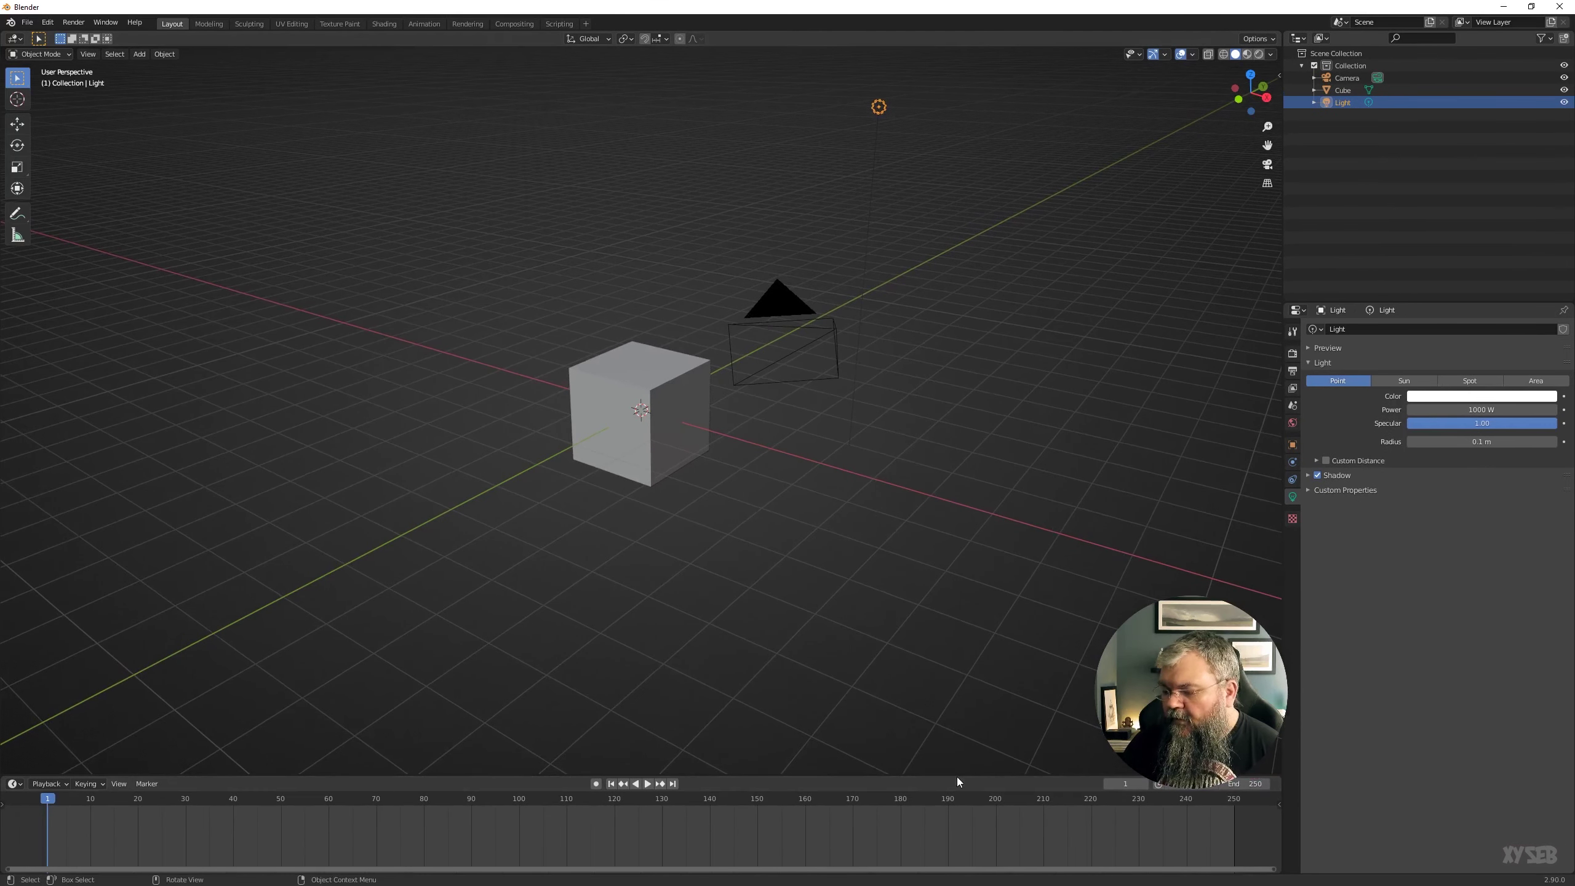
left_click_drag(959, 777, 891, 795)
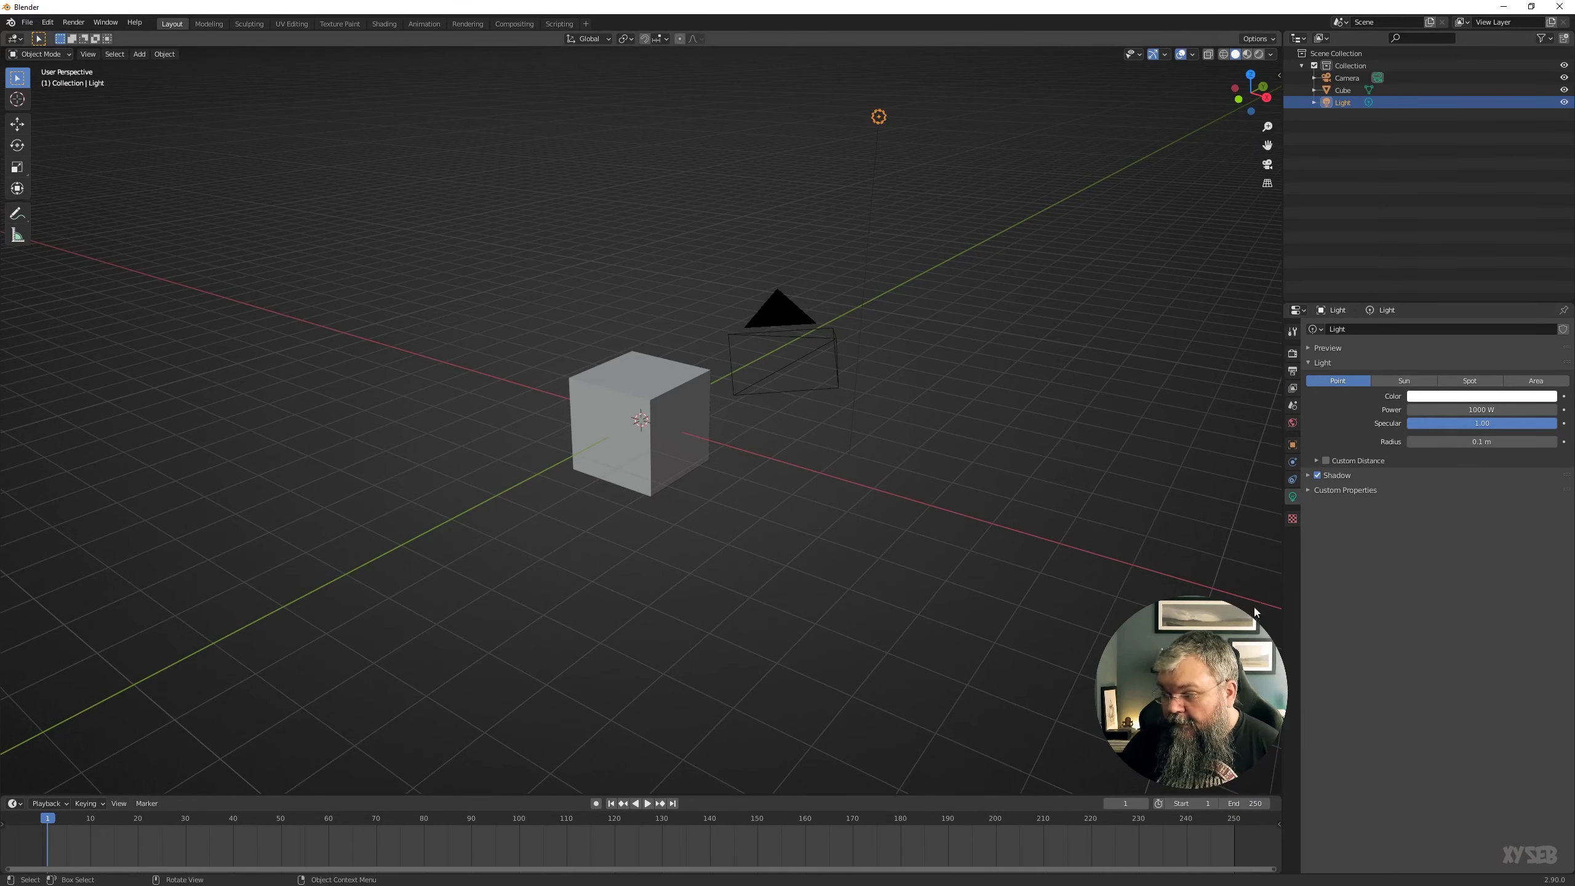
left_click_drag(1280, 604, 1290, 605)
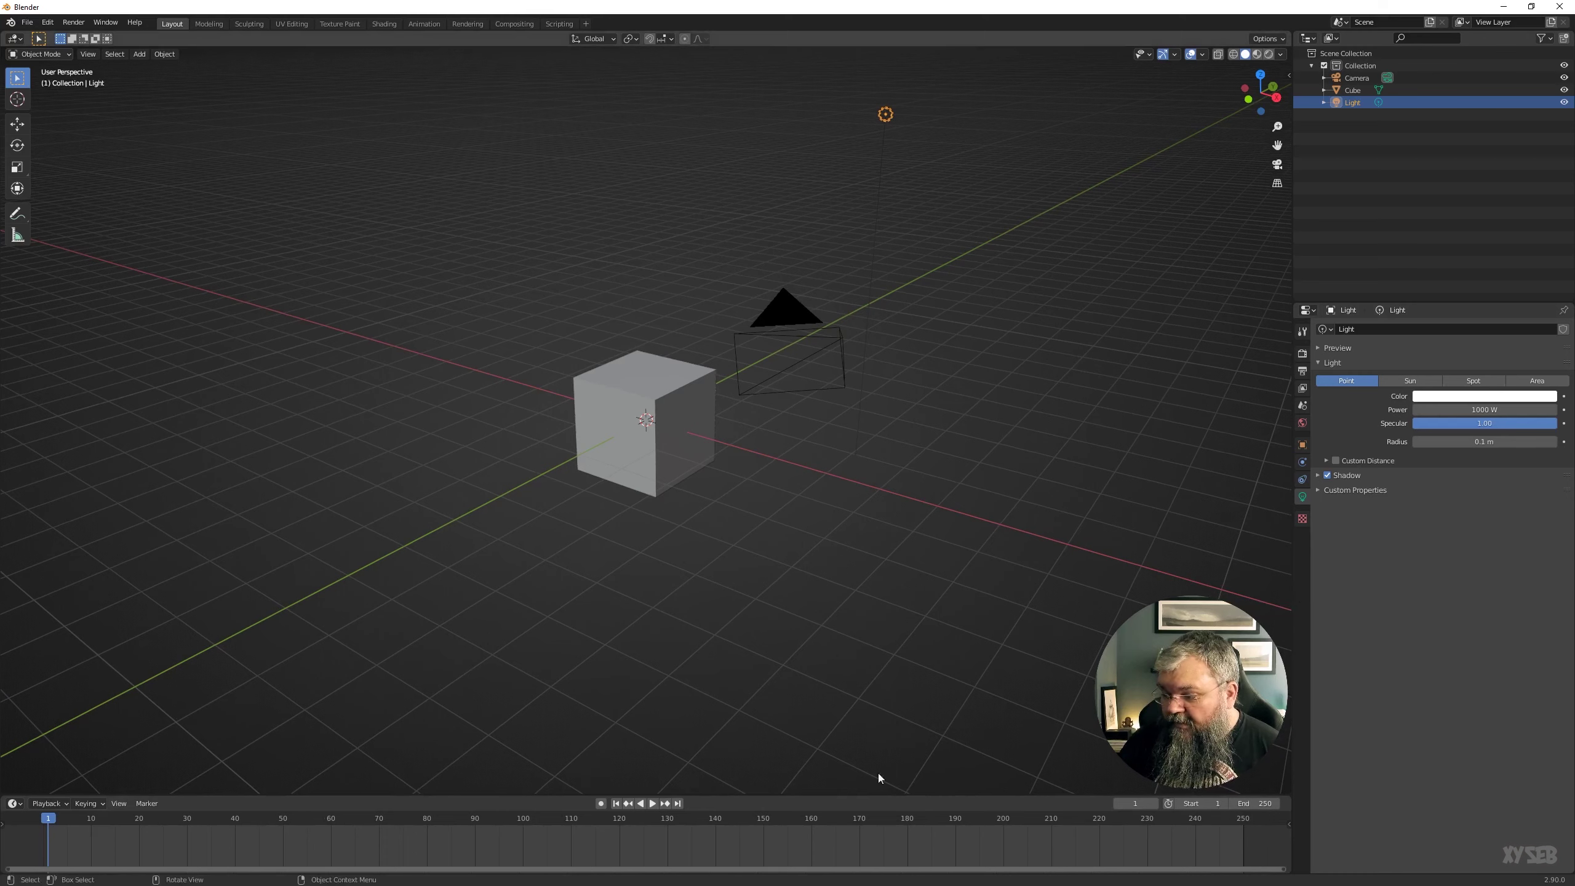
- Split the 3D viewport vertically near its middle into two side-by-side viewports, each showing the scene from a different angle
right_click(696, 797)
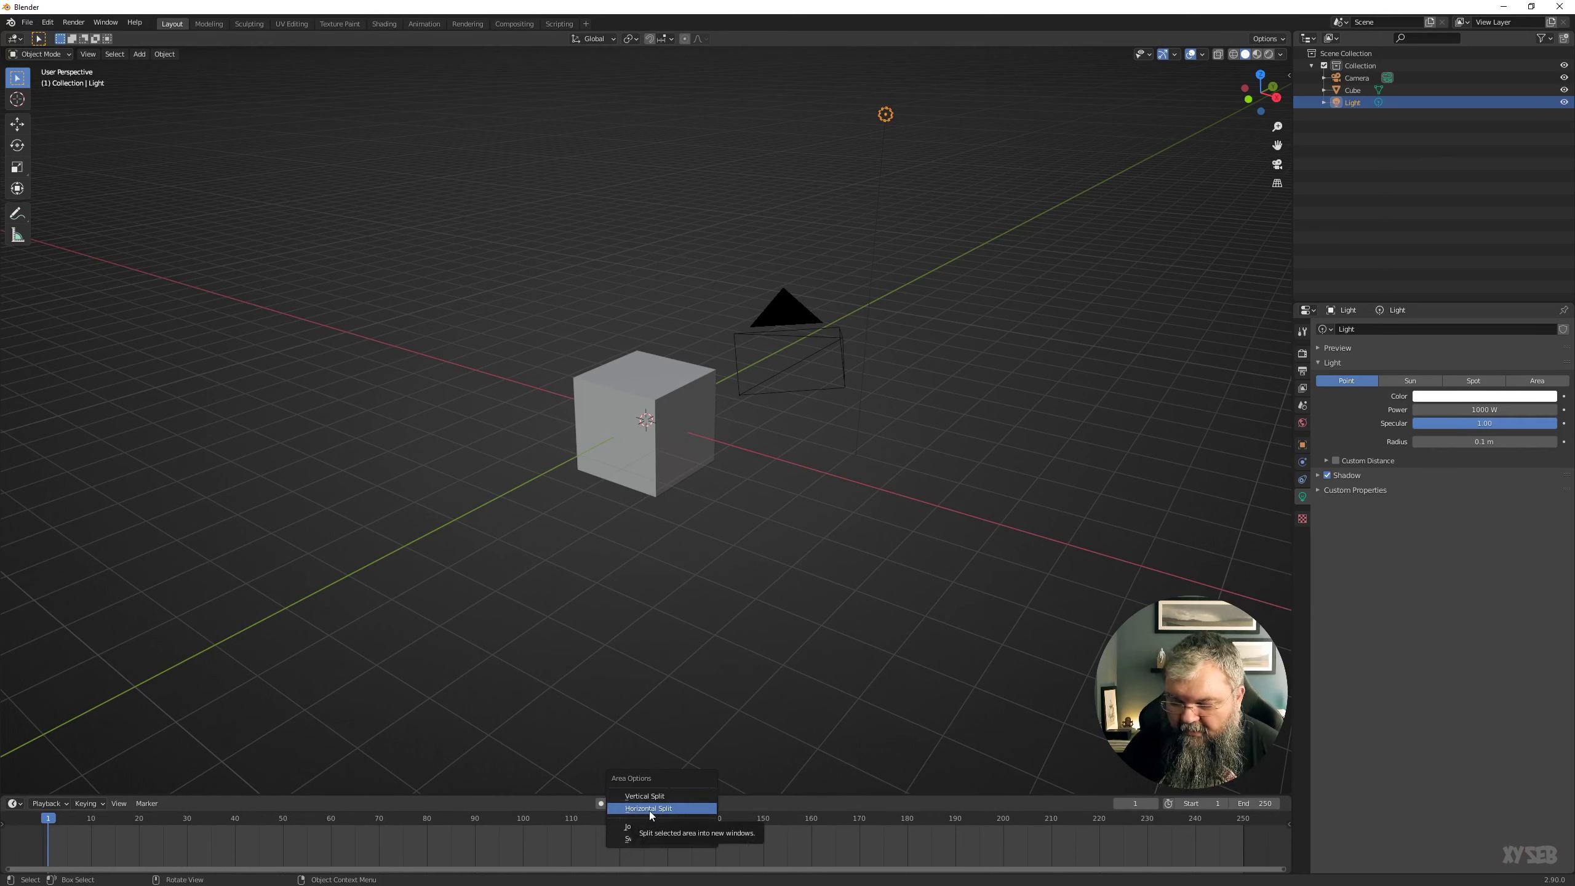
right_click(711, 797)
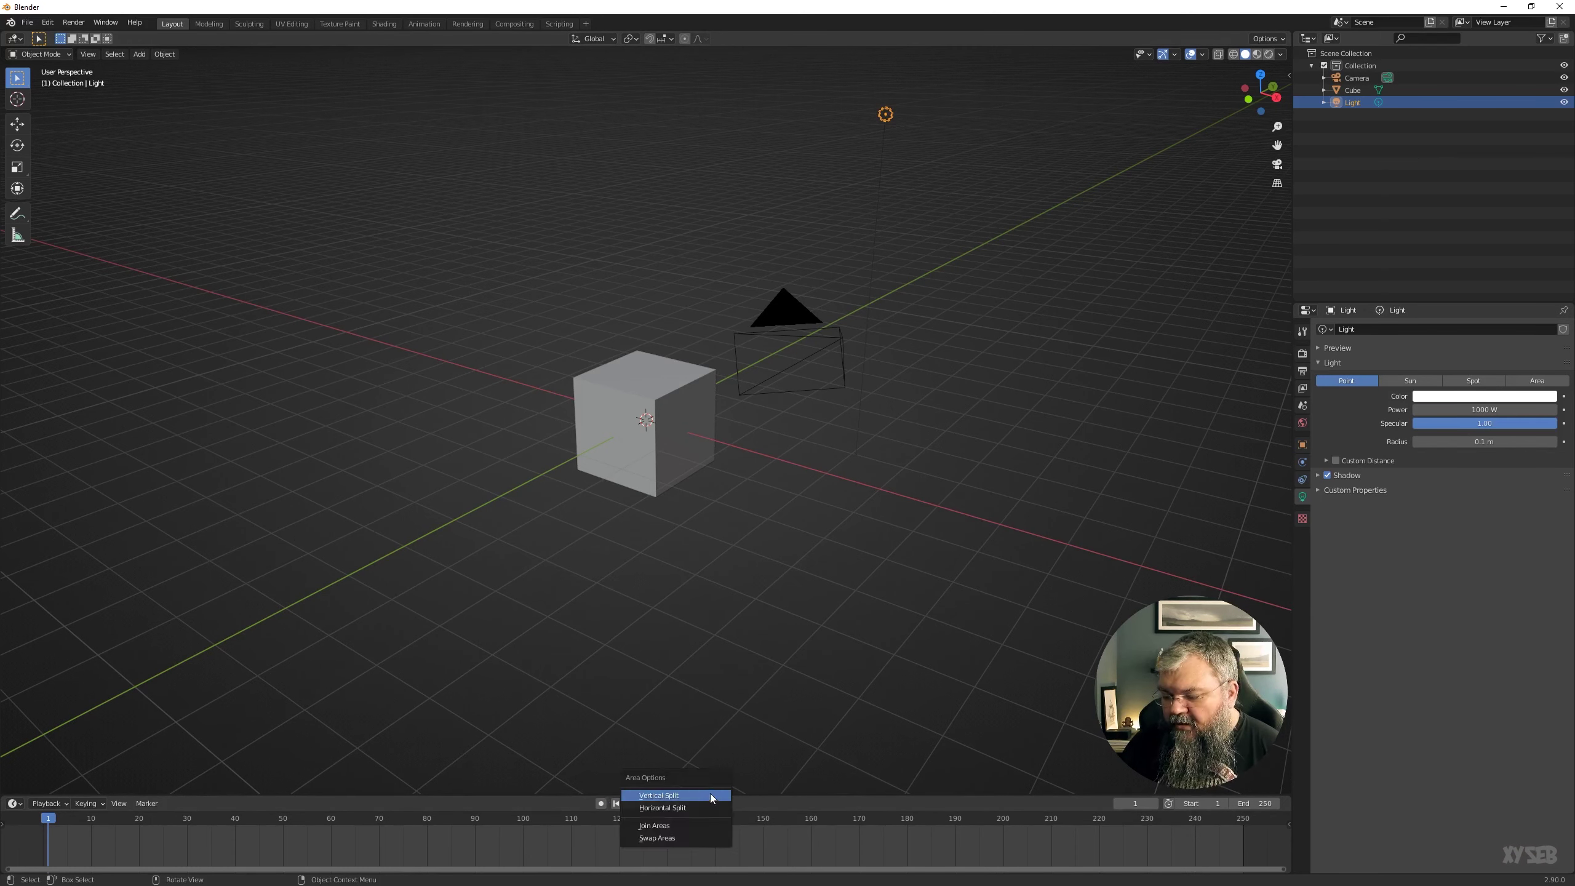
left_click(671, 796)
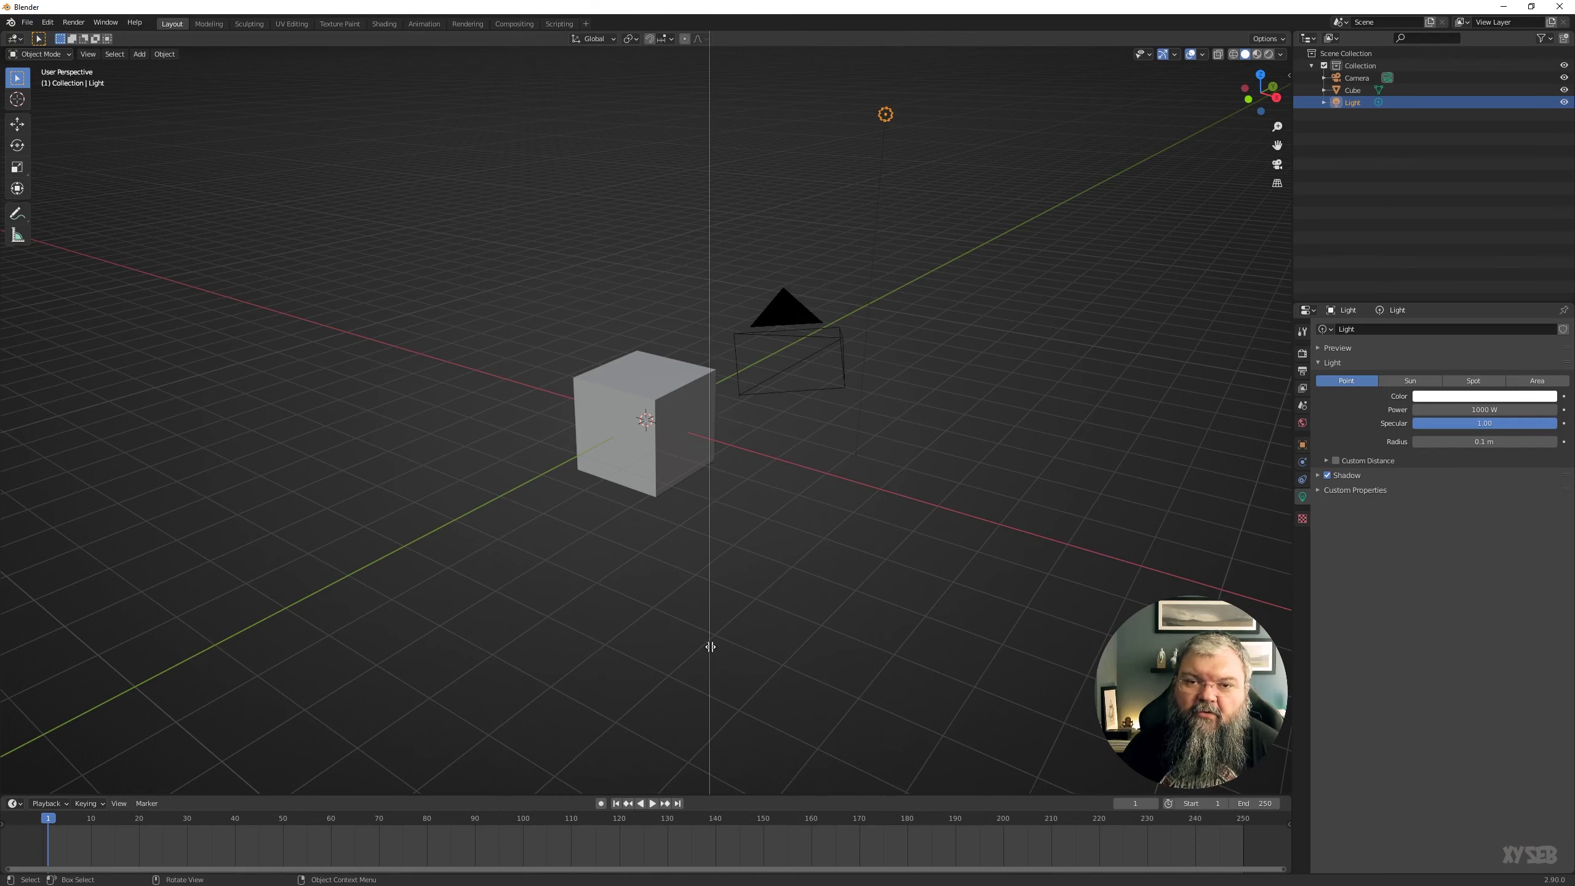
left_click(683, 655)
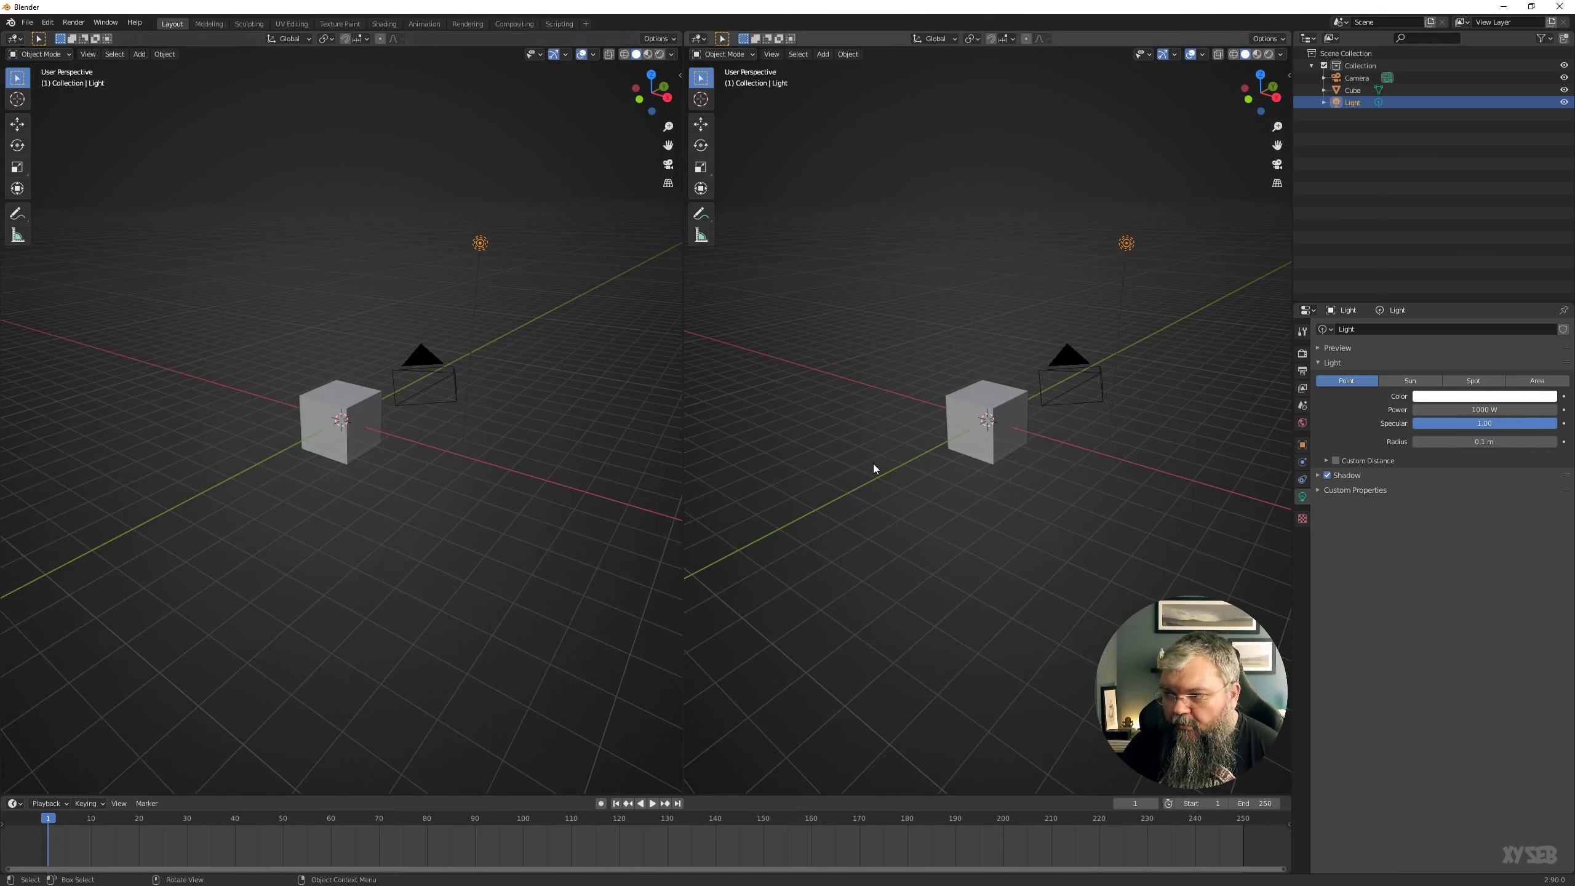
middle_click_drag(928, 469, 954, 524)
middle_click_drag(559, 516, 601, 527)
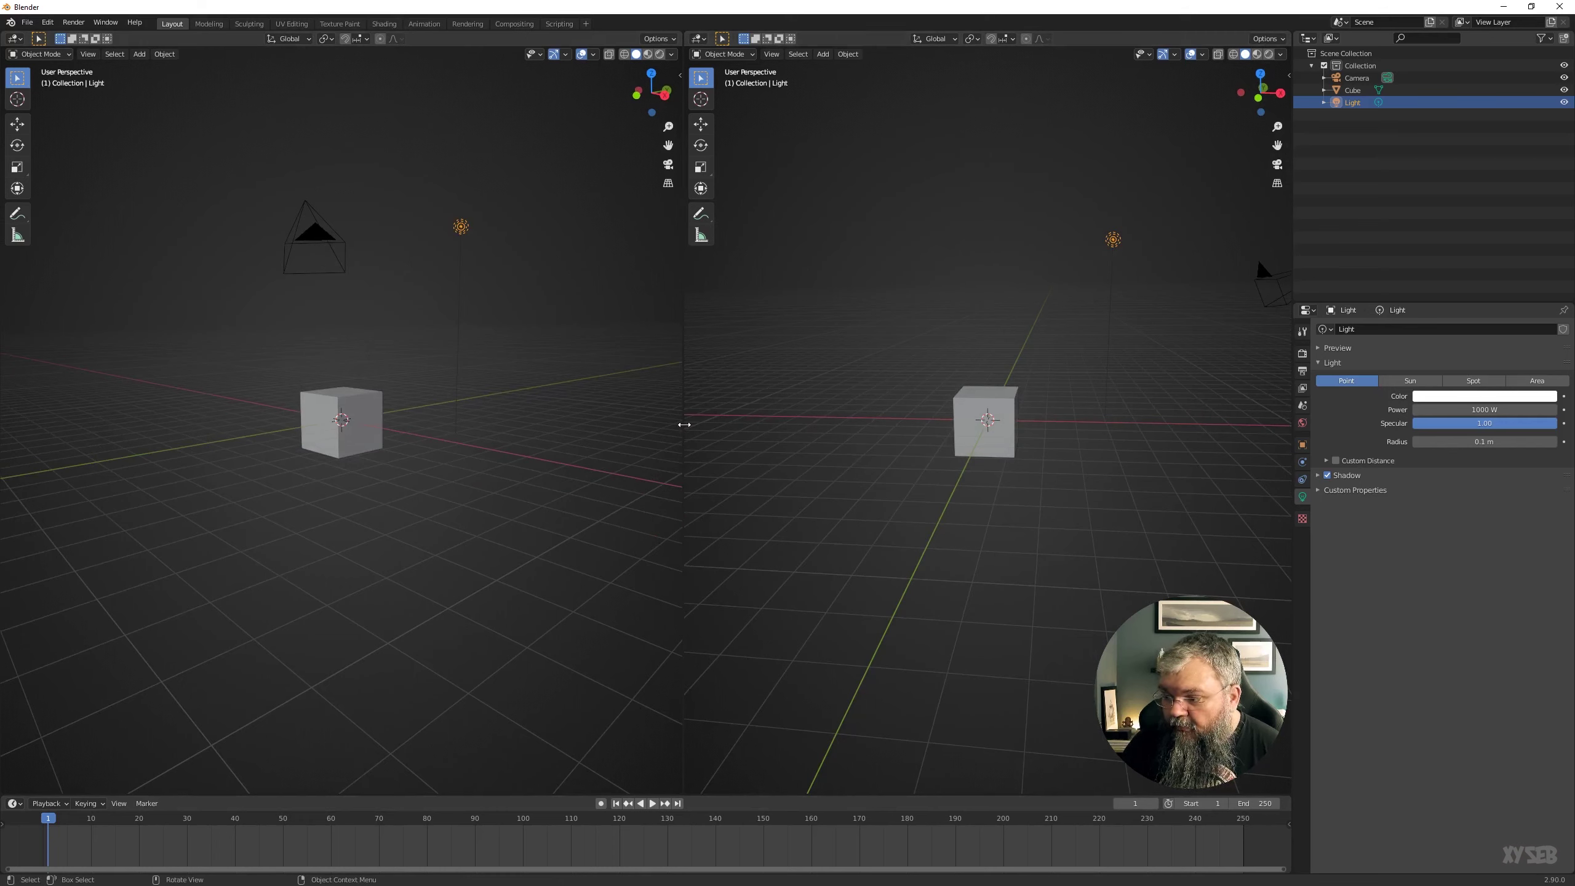
- Split the right-hand 3D viewport horizontally at about mid-height into two stacked viewports
right_click(684, 425)
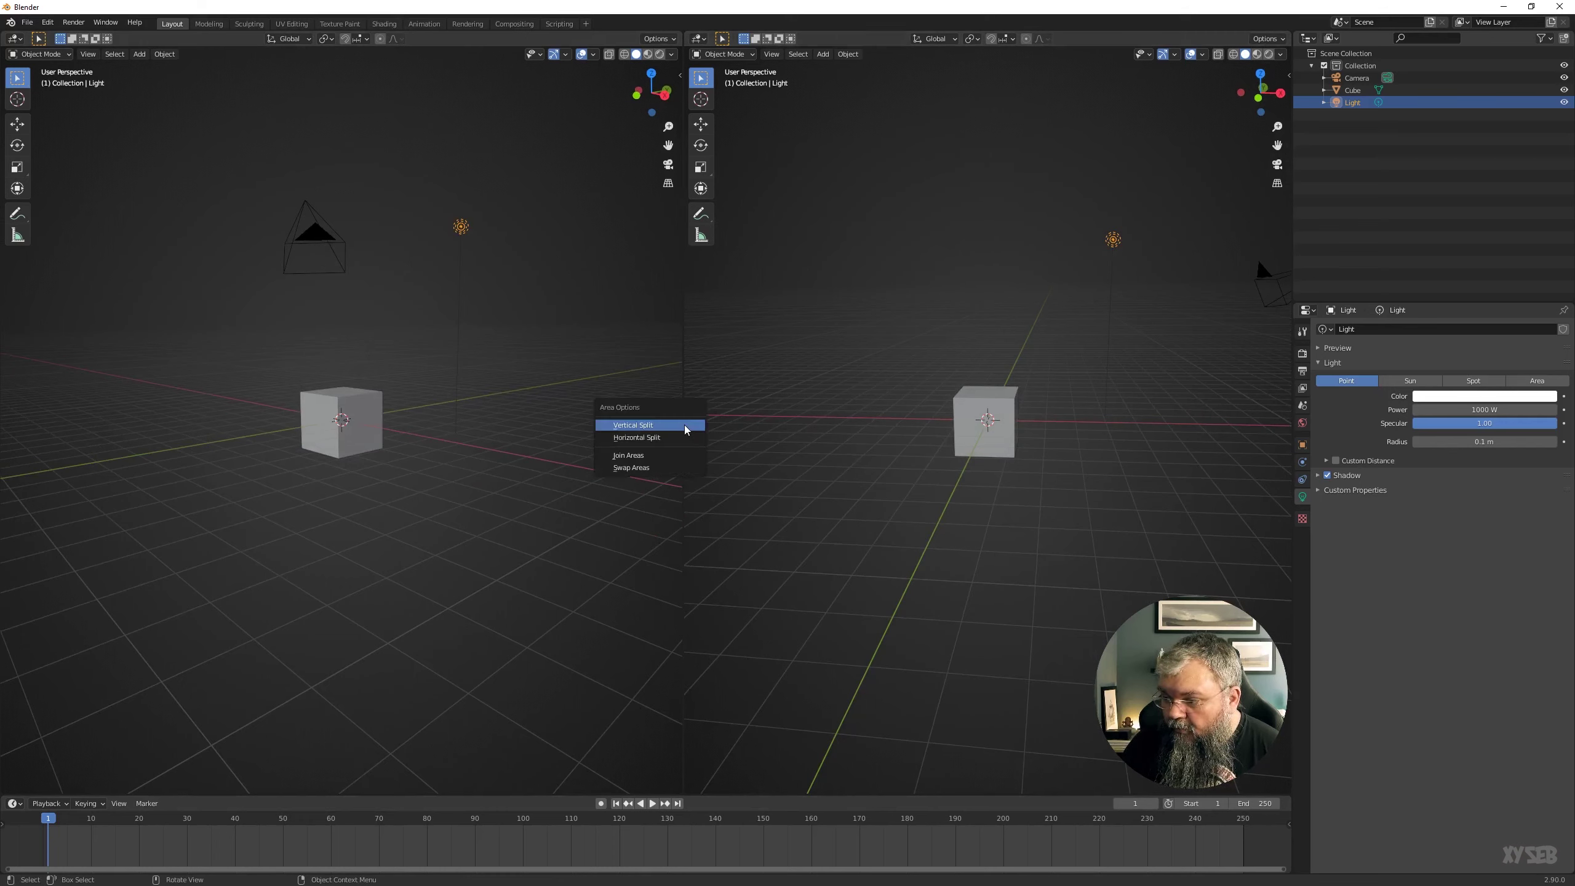
left_click(635, 437)
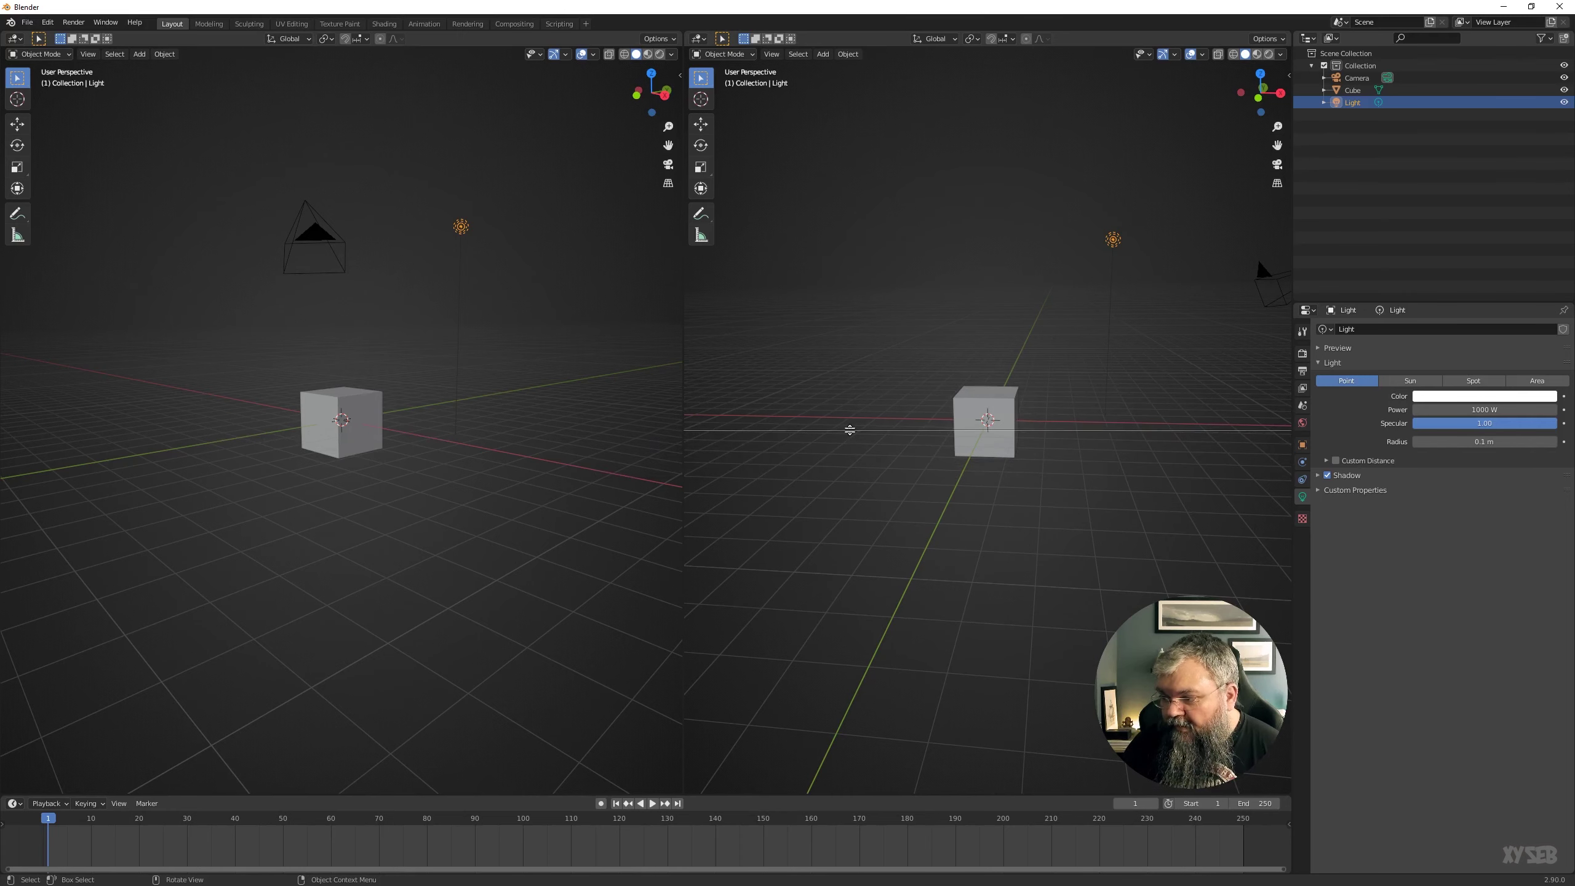
left_click(821, 437)
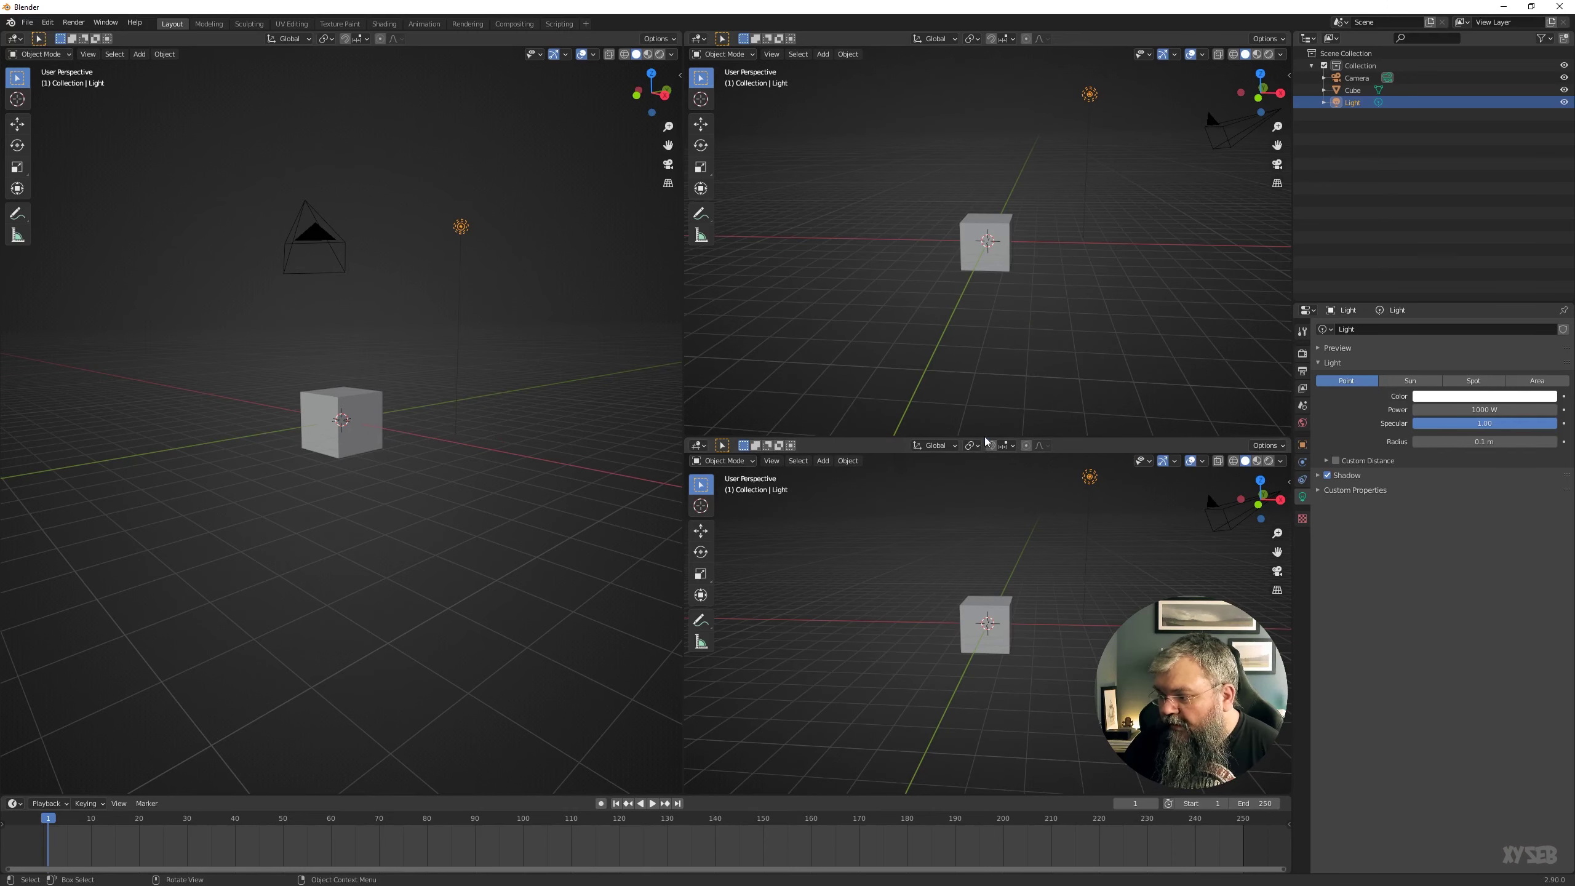
- Split the upper of the two stacked viewports horizontally near its middle, making three stacked viewports
right_click(958, 438)
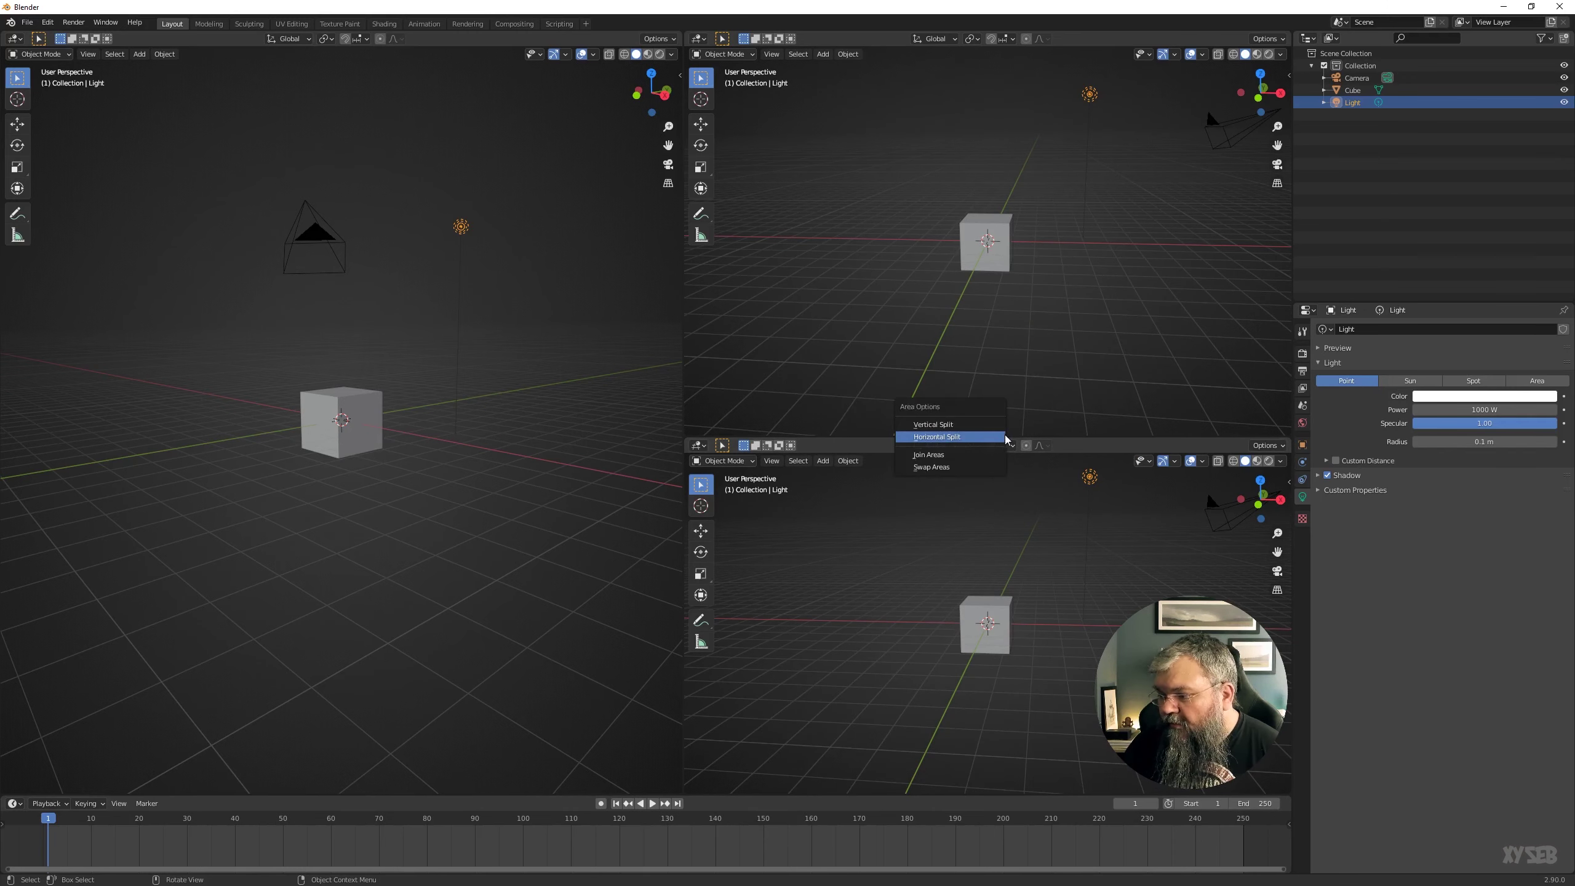
left_click(939, 437)
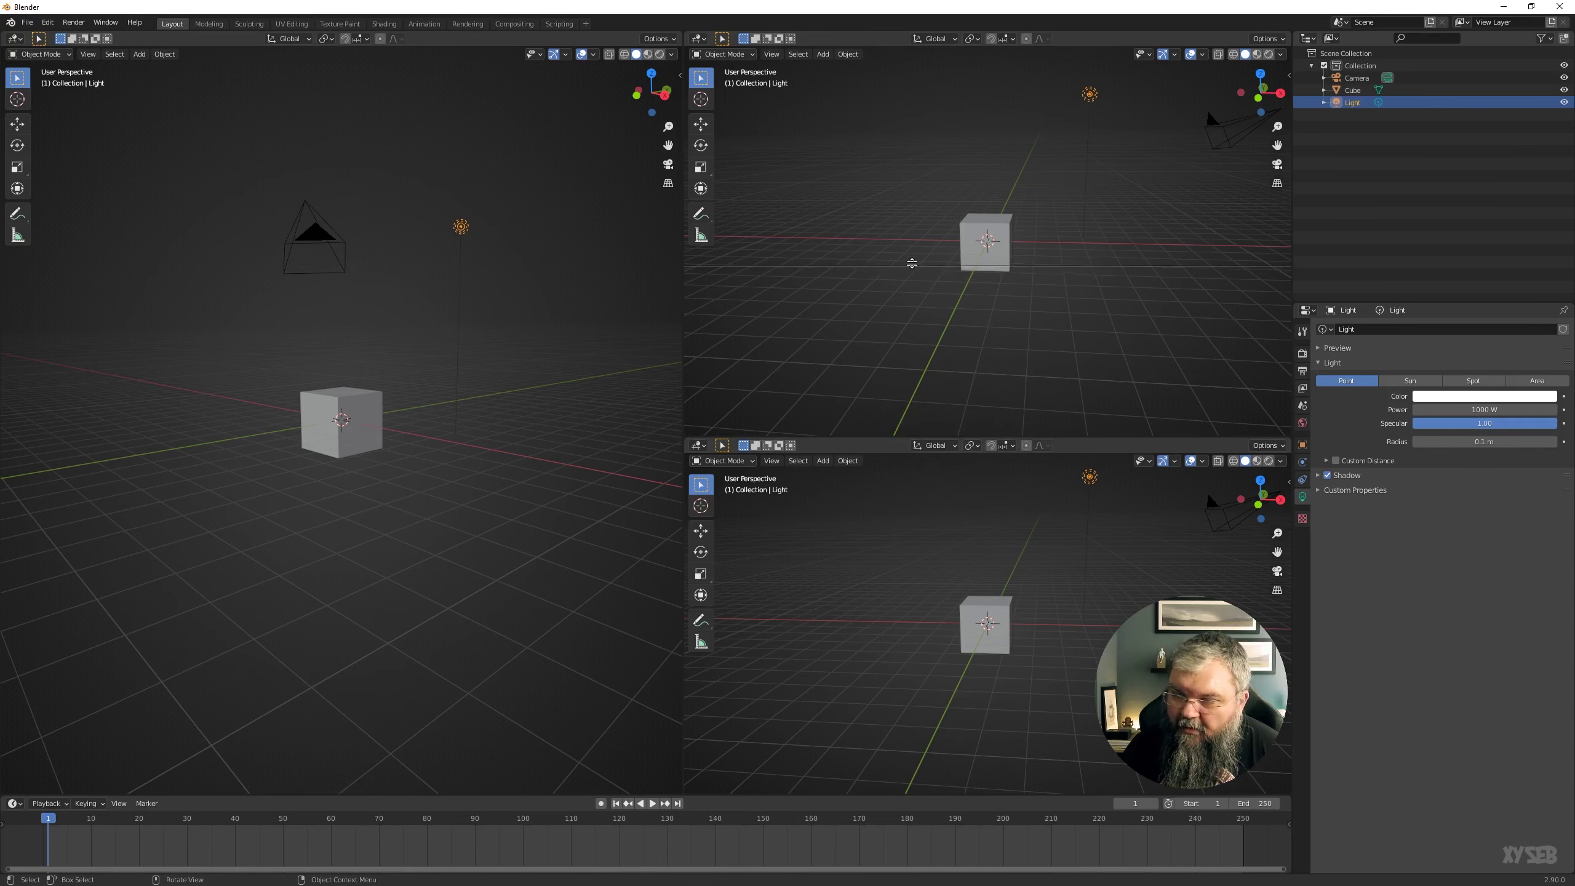
left_click(912, 260)
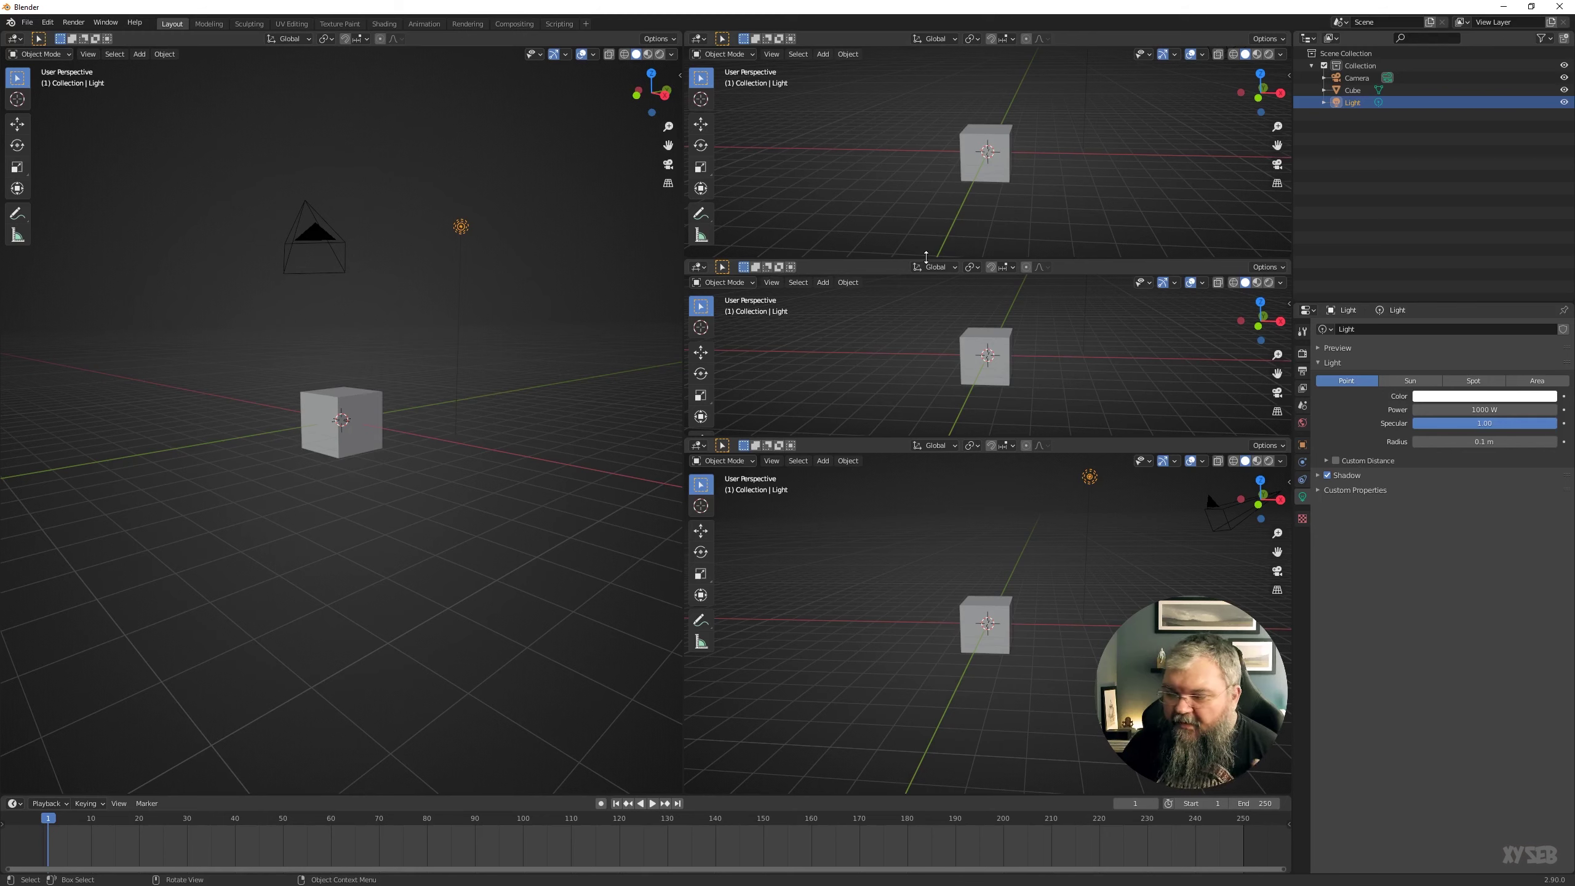
- Join the topmost stacked viewport with the middle one, letting the topmost take over the middle area
right_click(866, 259)
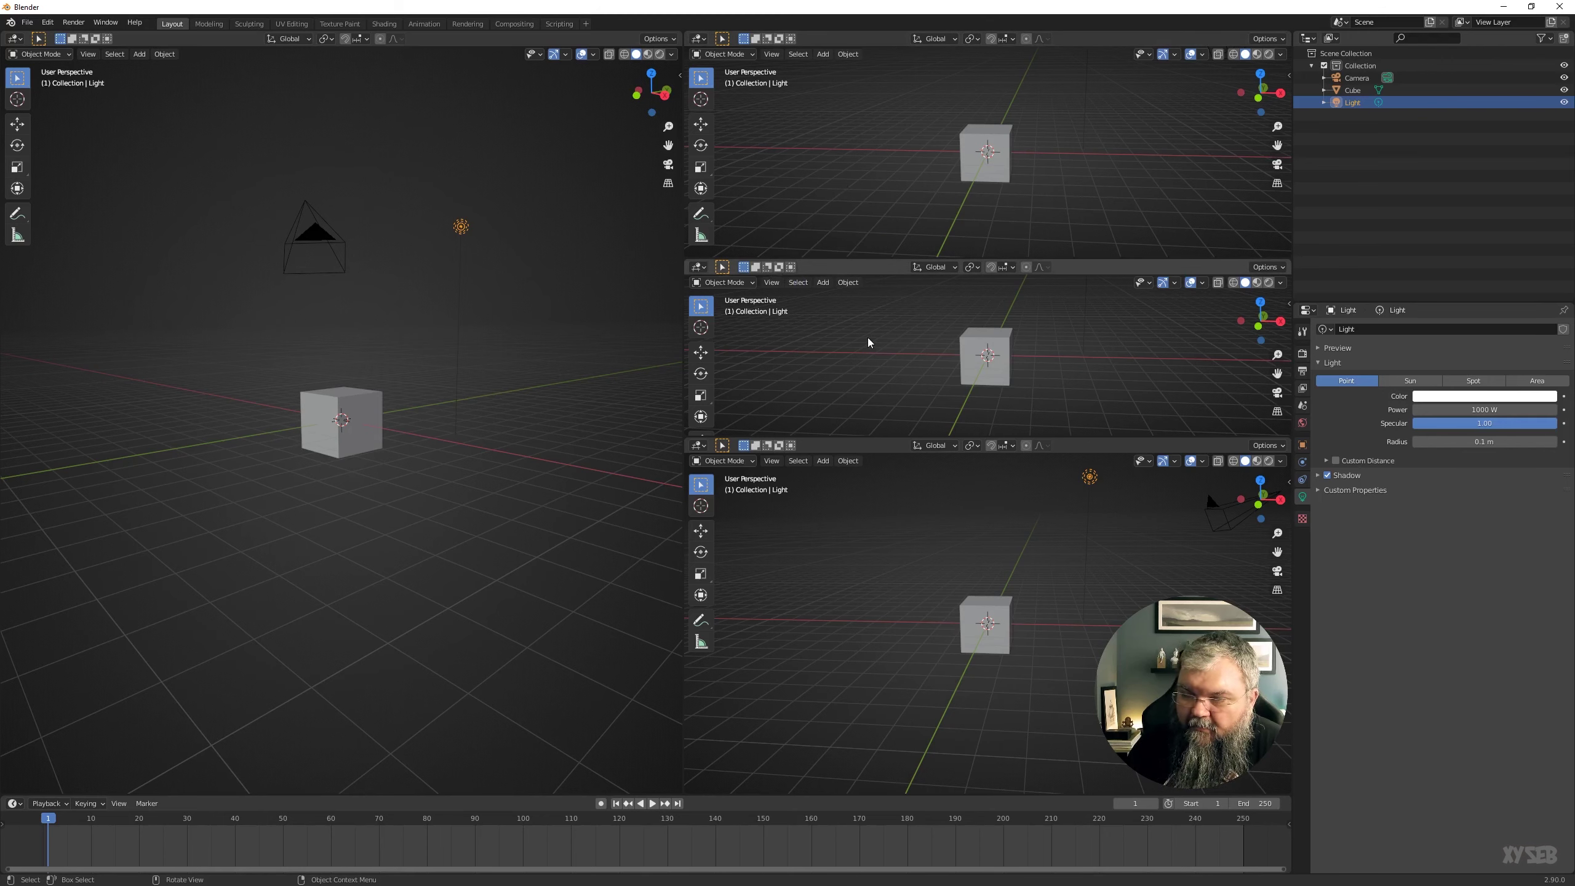
right_click(868, 258)
left_click(853, 276)
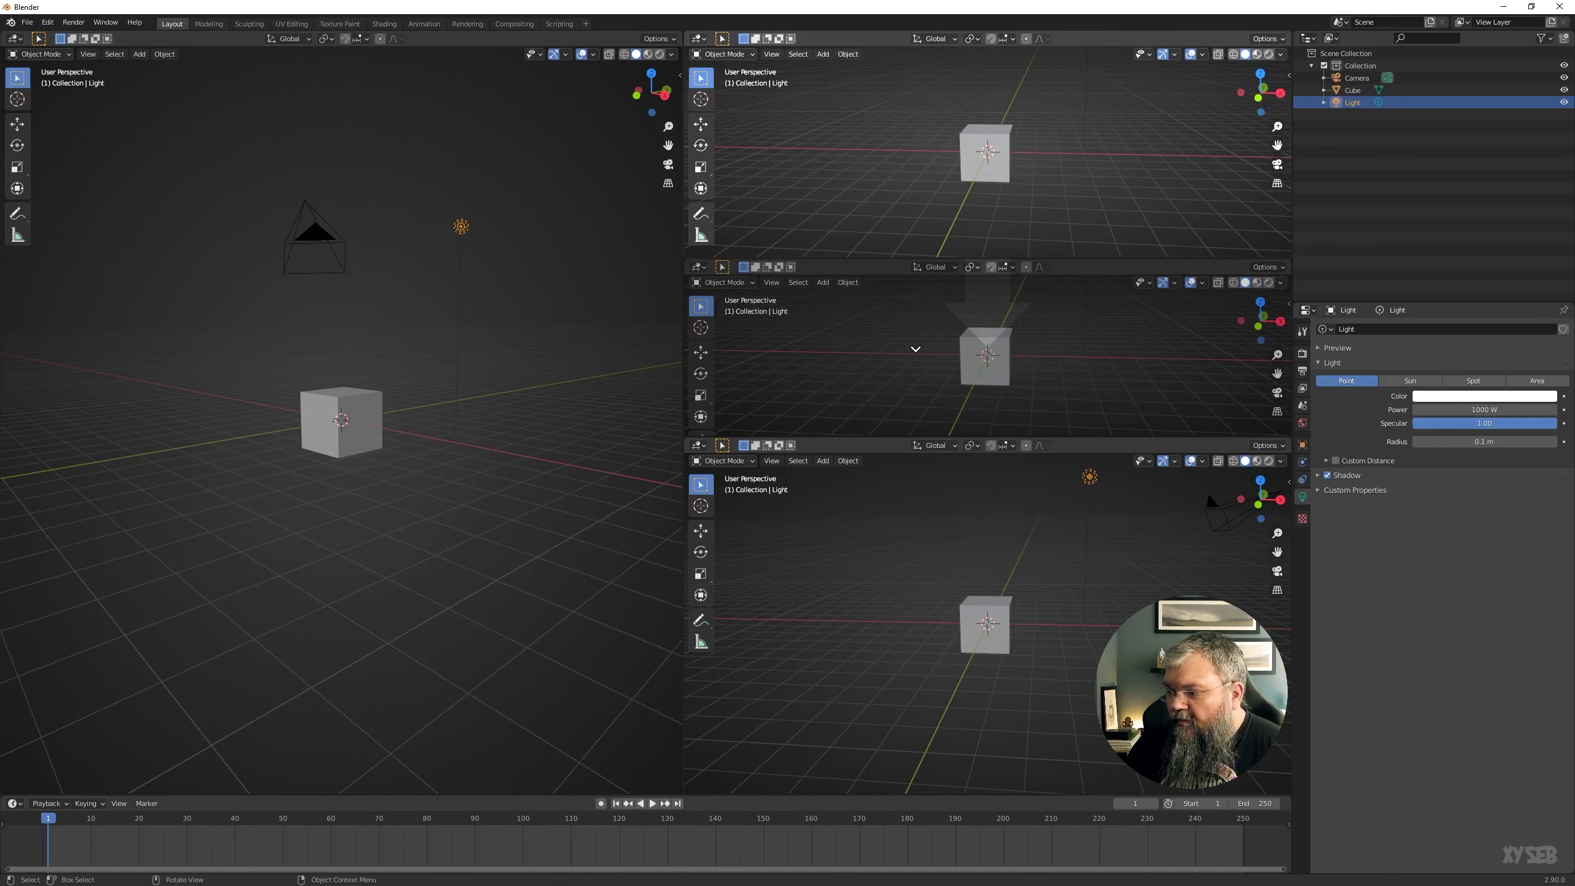
left_click_drag(962, 351, 939, 374)
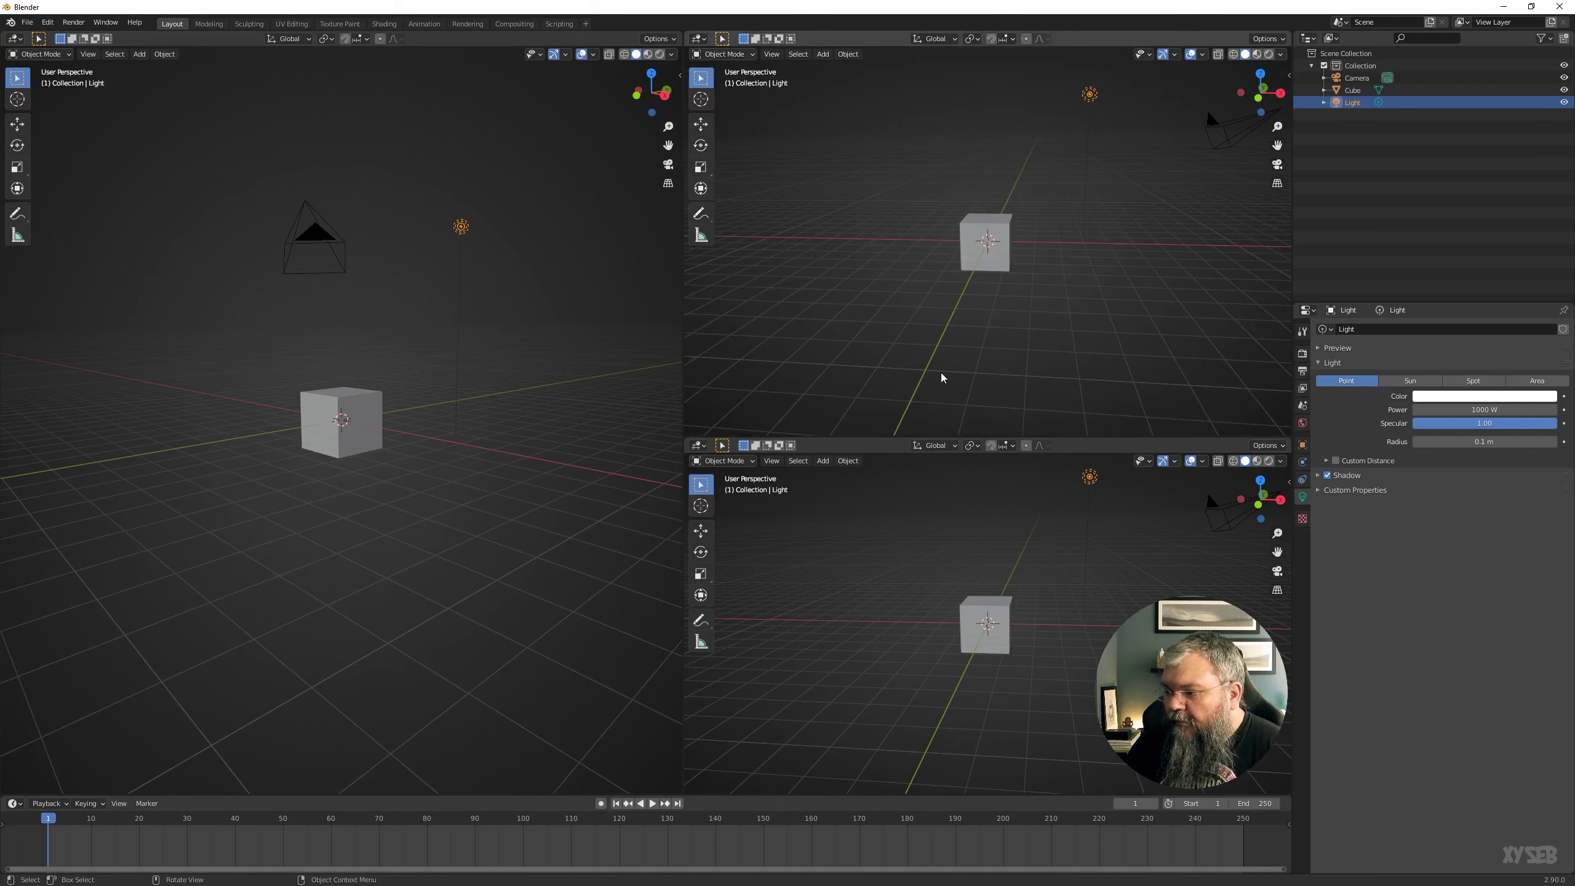
- Join the two remaining stacked viewports into one, letting the lower take over the upper area
right_click(940, 439)
left_click(946, 438)
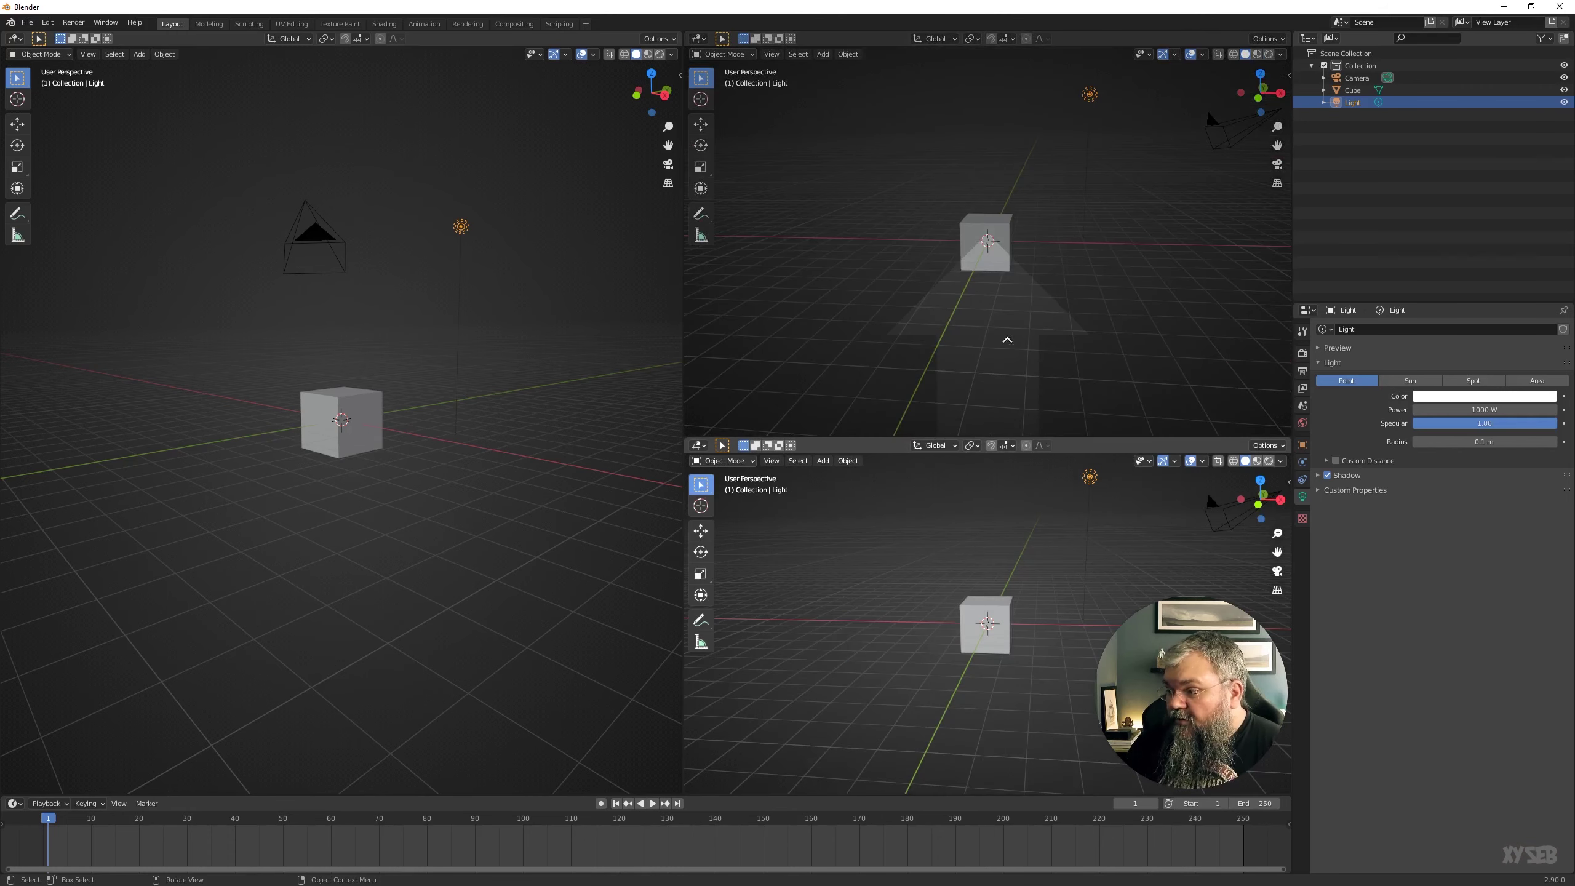
left_click(981, 282)
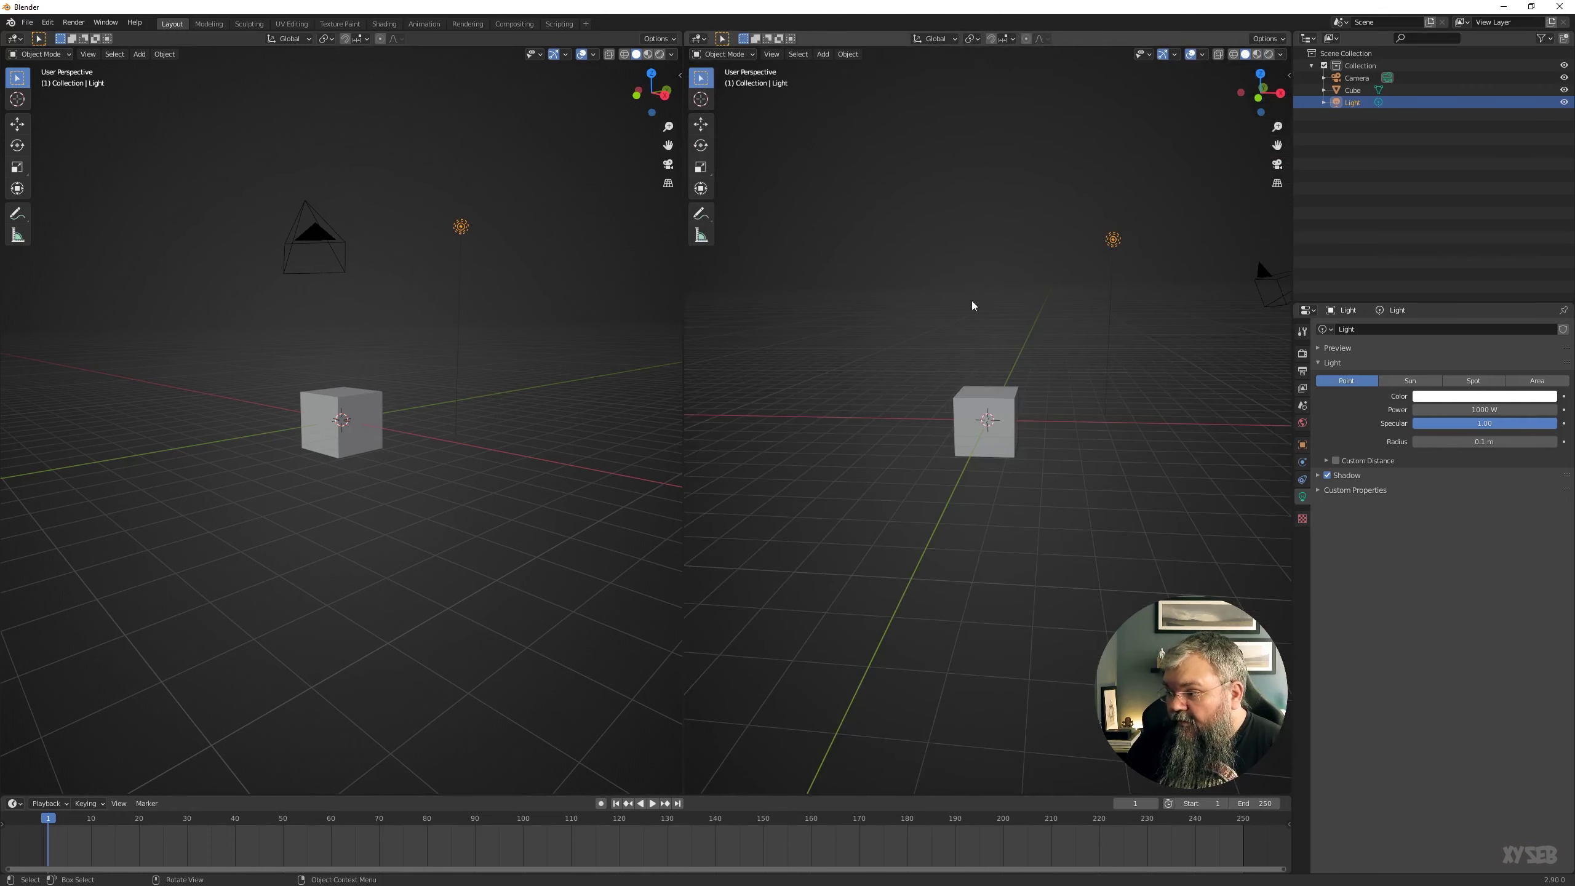
- Join the two side-by-side 3D viewports into one, letting the right-hand viewport take over the left area
right_click(685, 458)
left_click(683, 455)
left_click(556, 437)
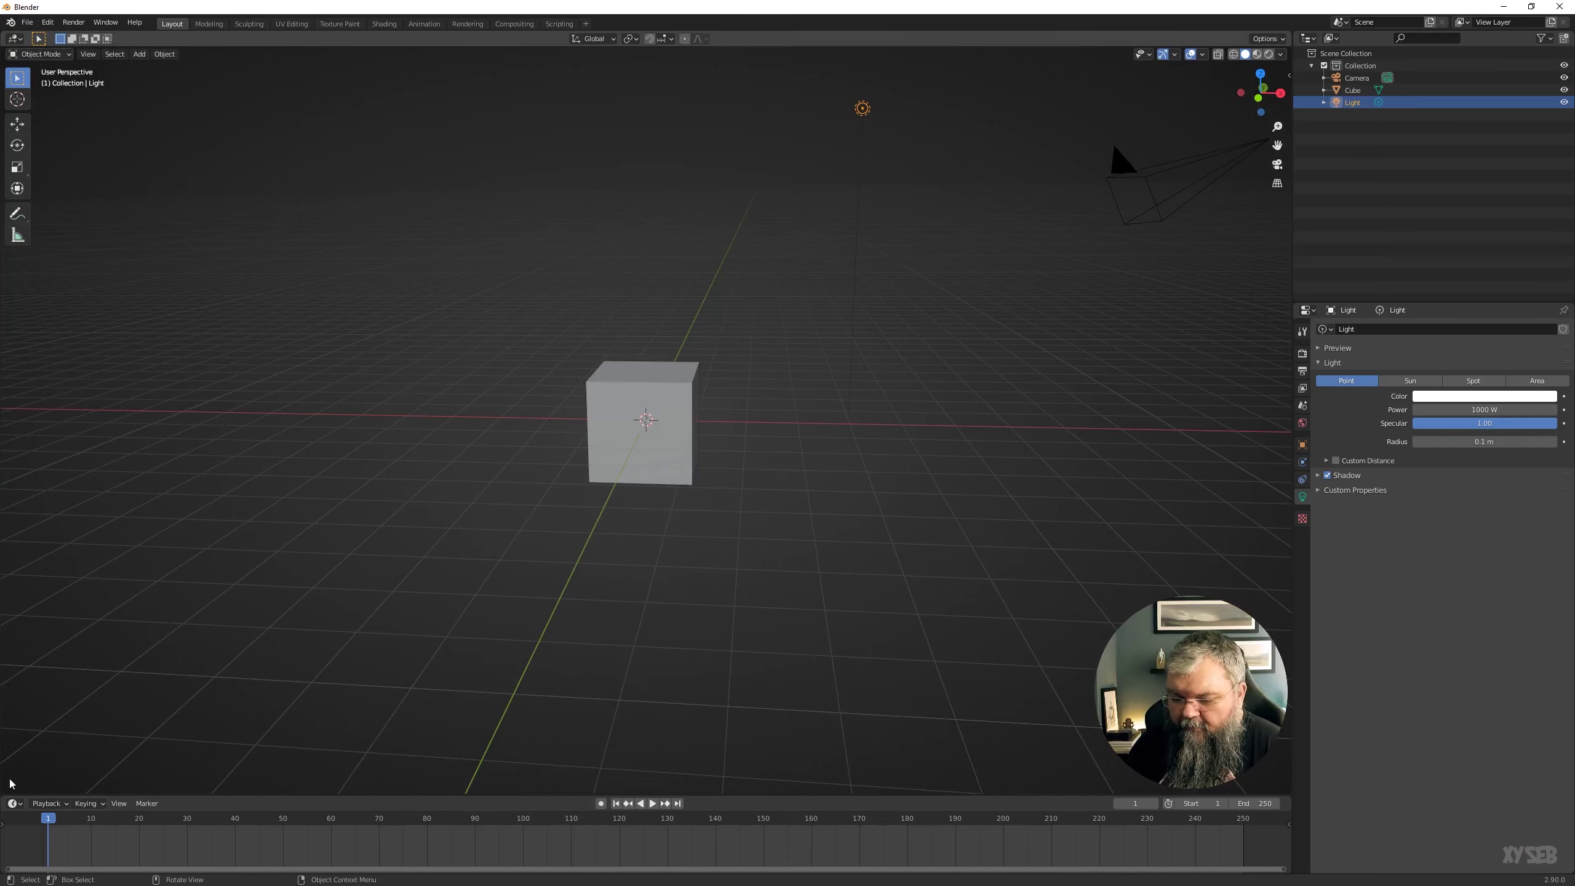
- Divide the 3D viewport into a tall left area and two stacked right areas, and try to join across their shared vertical edge
left_click_drag(10, 783, 722, 392)
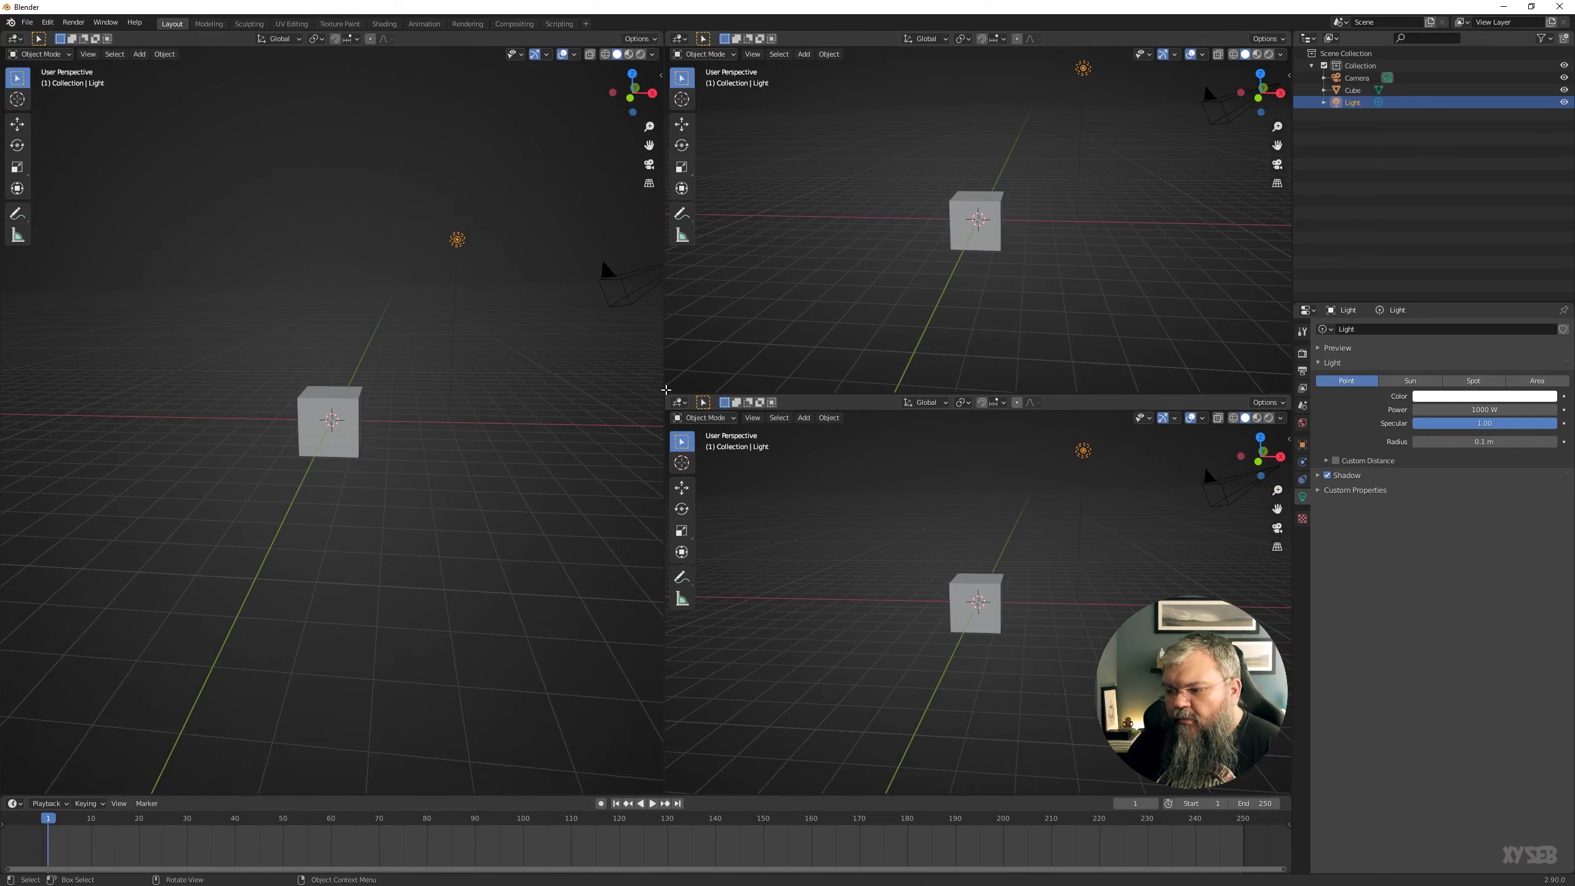
right_click(665, 388)
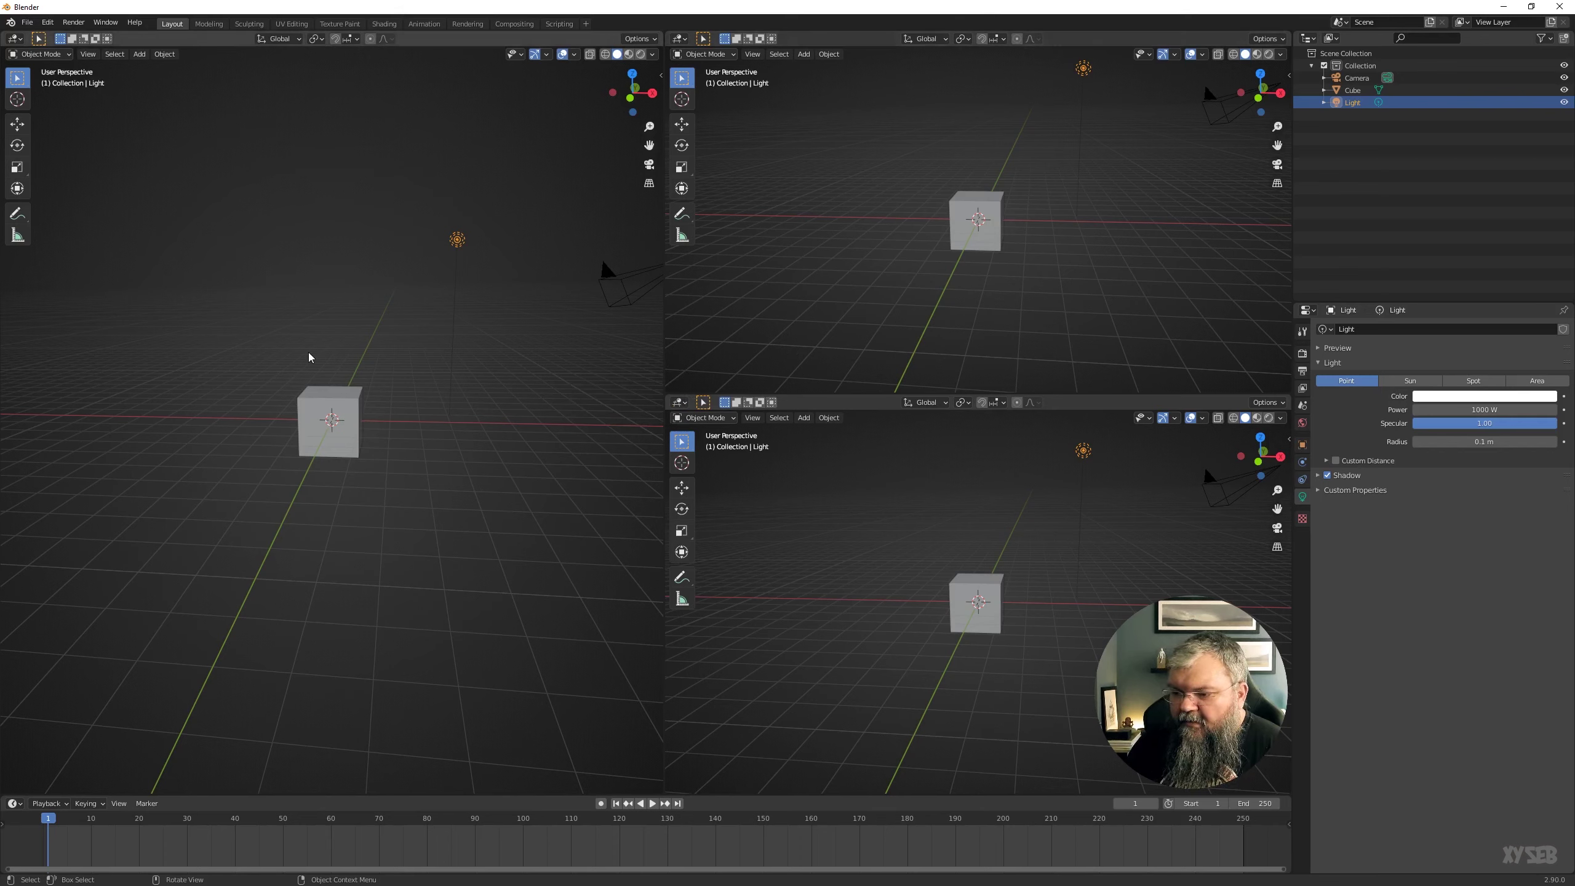
right_click(664, 372)
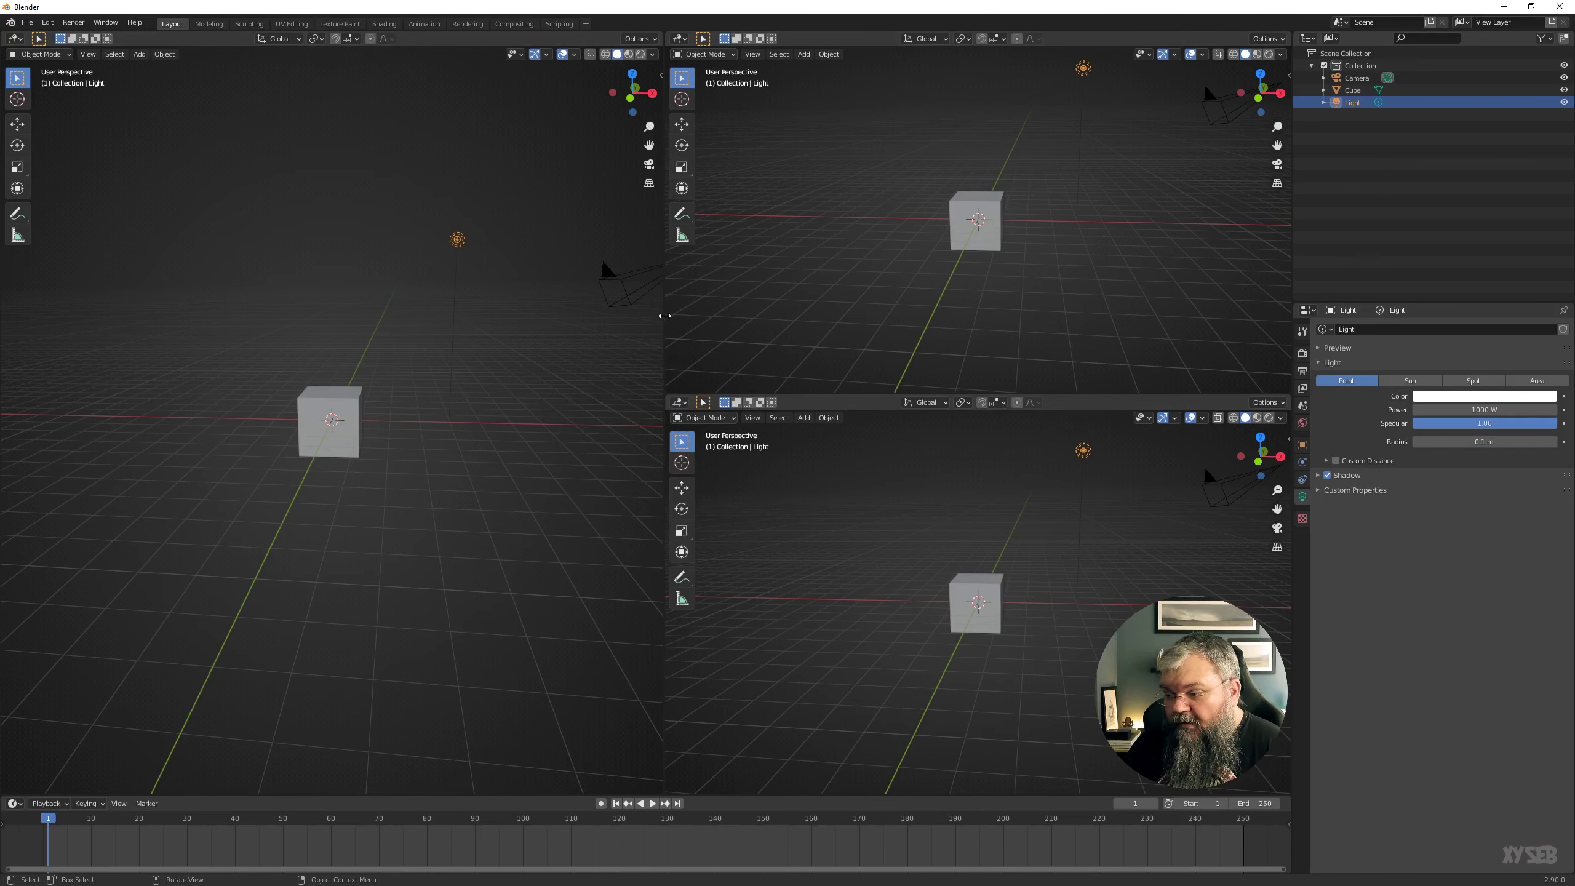
right_click(663, 319)
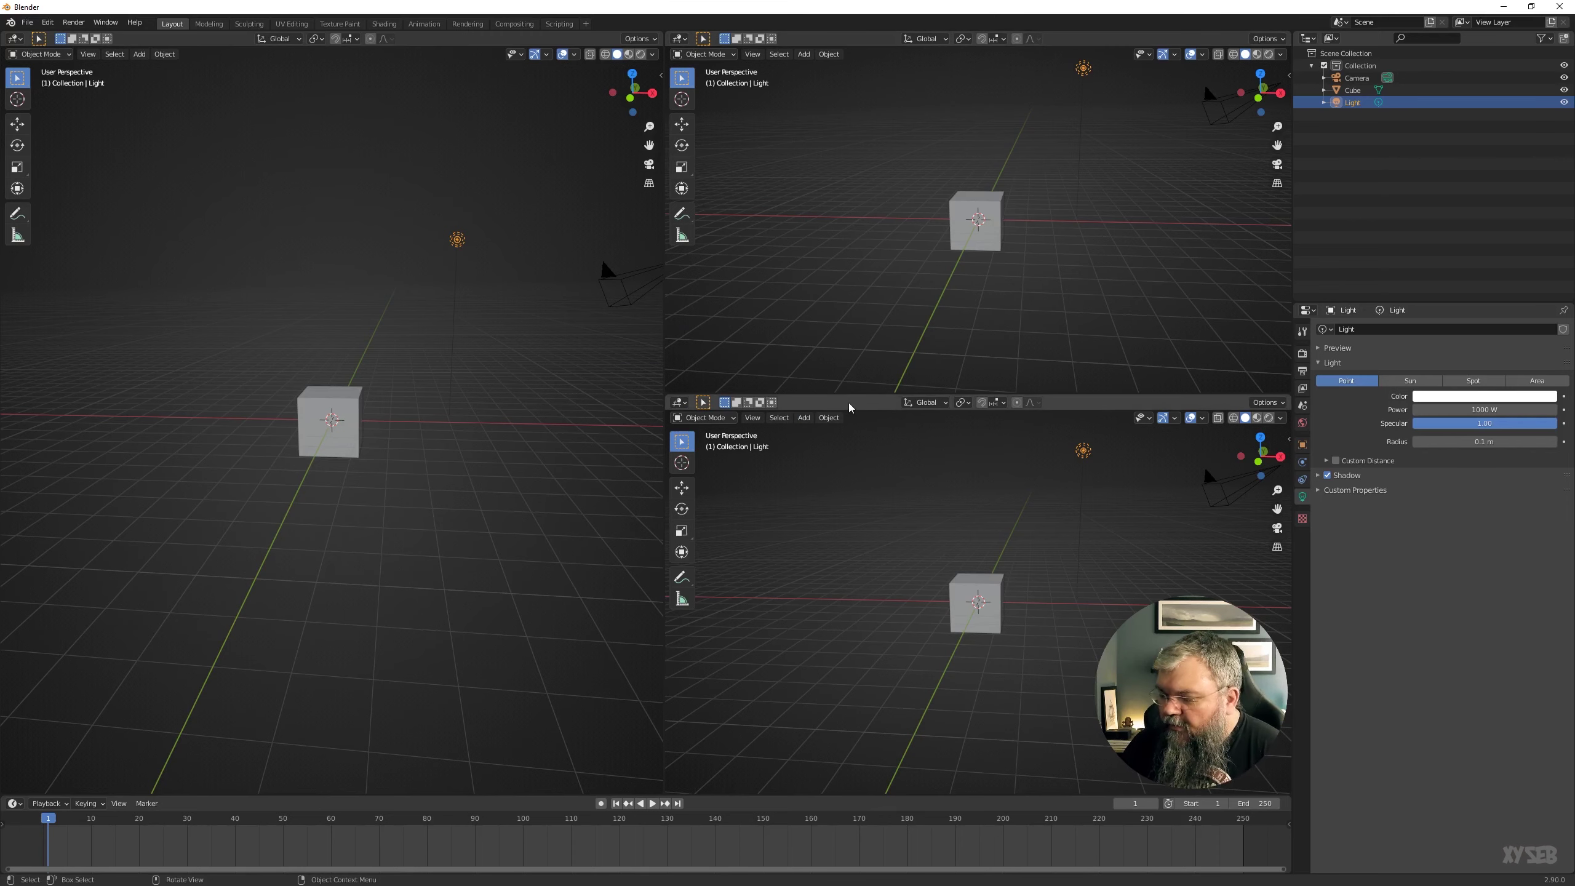
- Join the two stacked right-hand viewports, letting the upper one take over the lower area
right_click(841, 395)
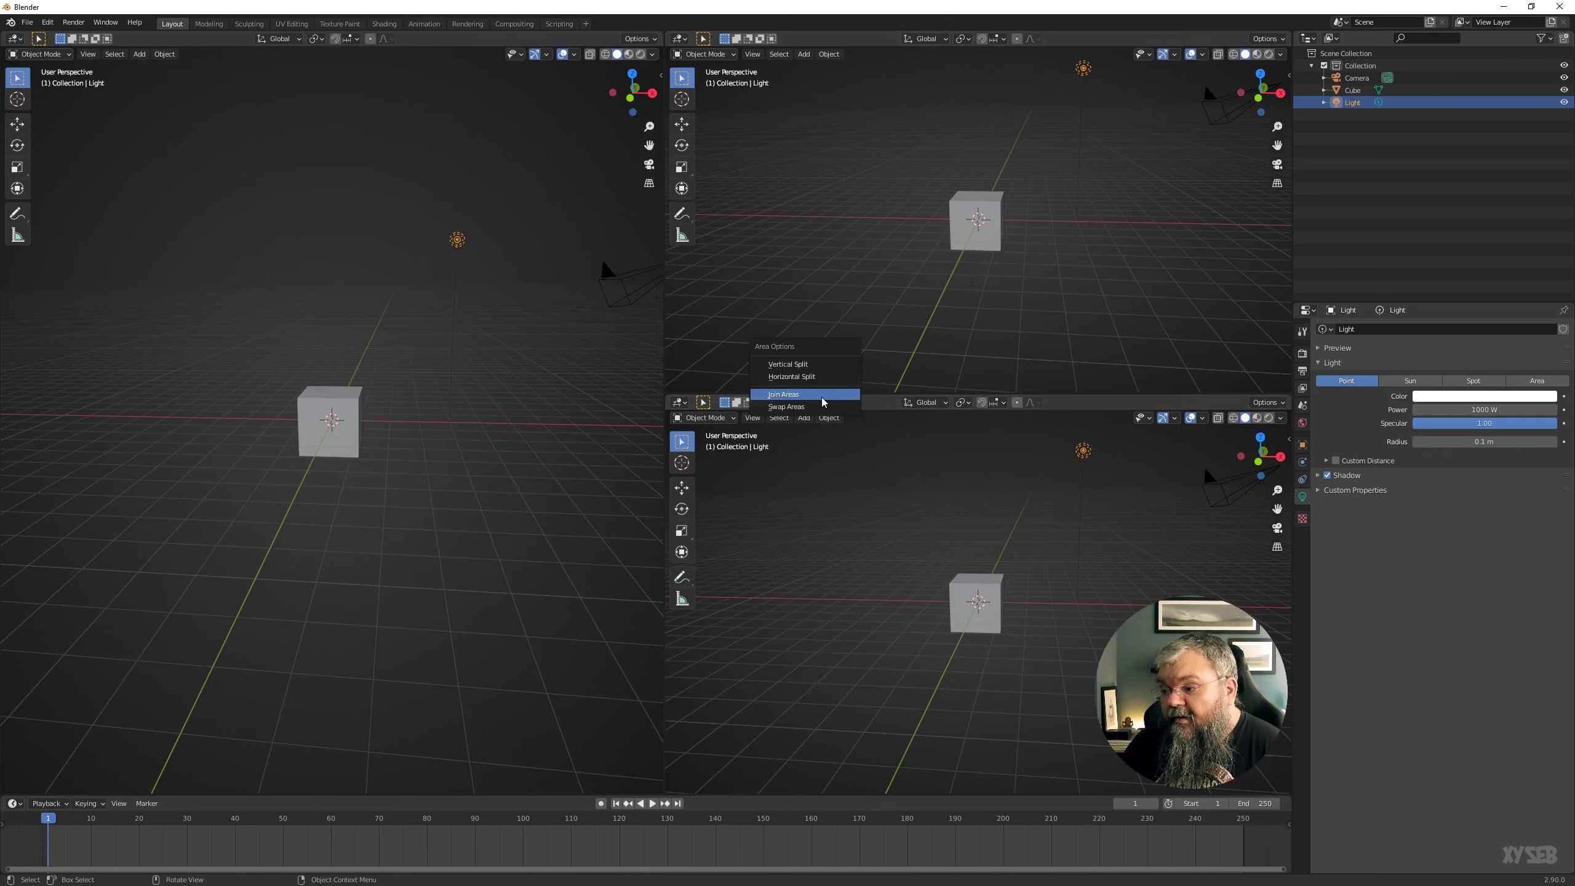
left_click(823, 402)
left_click(823, 460)
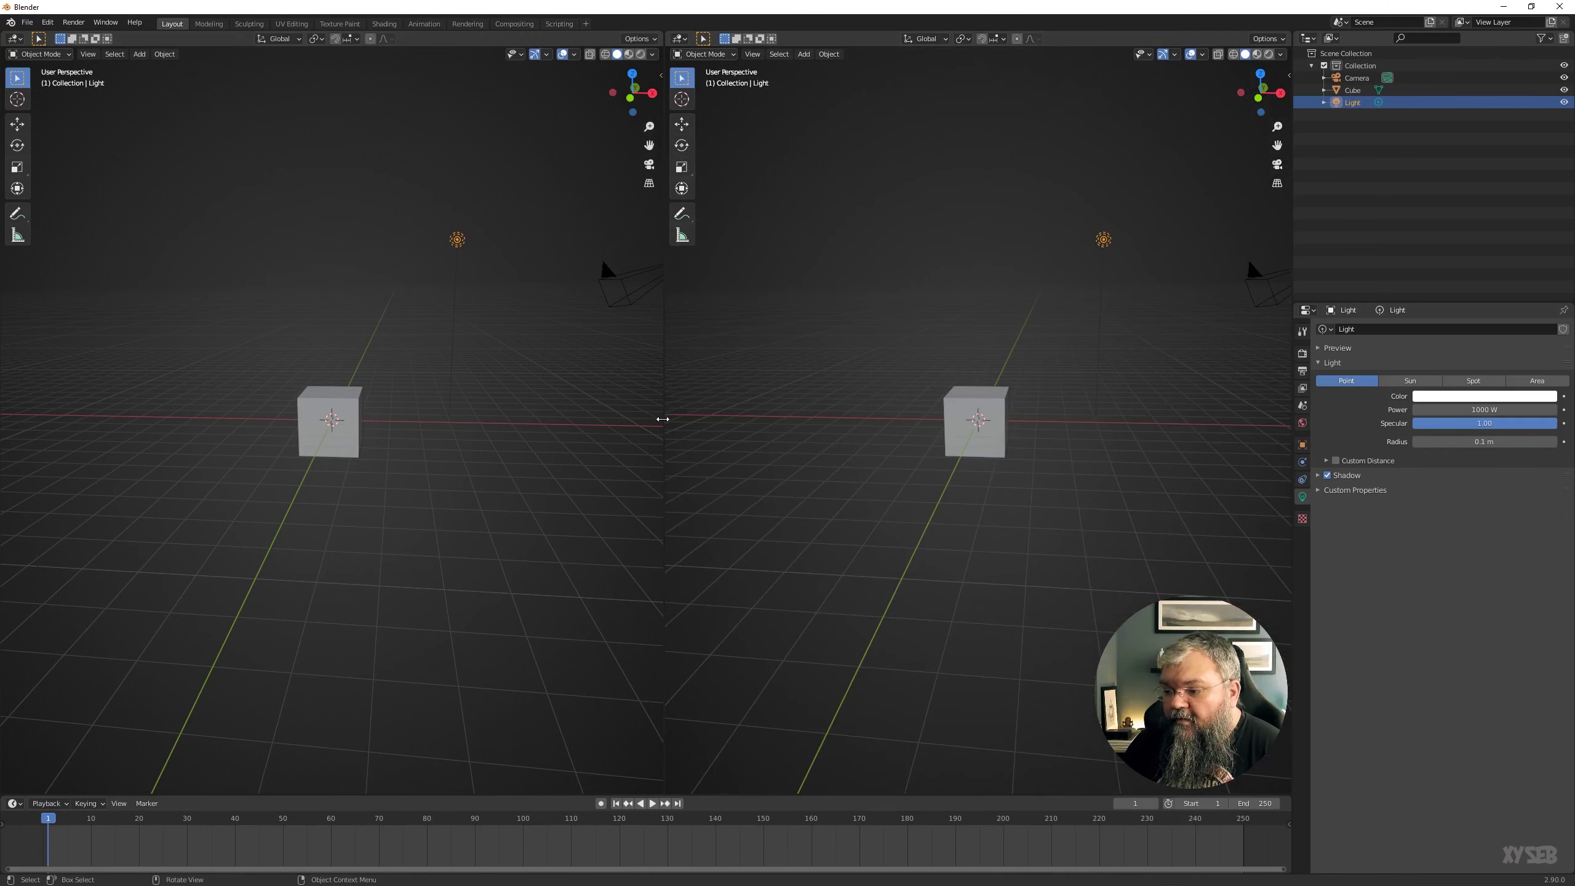
- Join the remaining left and right viewports into a single 3D viewport, removing the left one
right_click(663, 419)
left_click(670, 422)
left_click(554, 418)
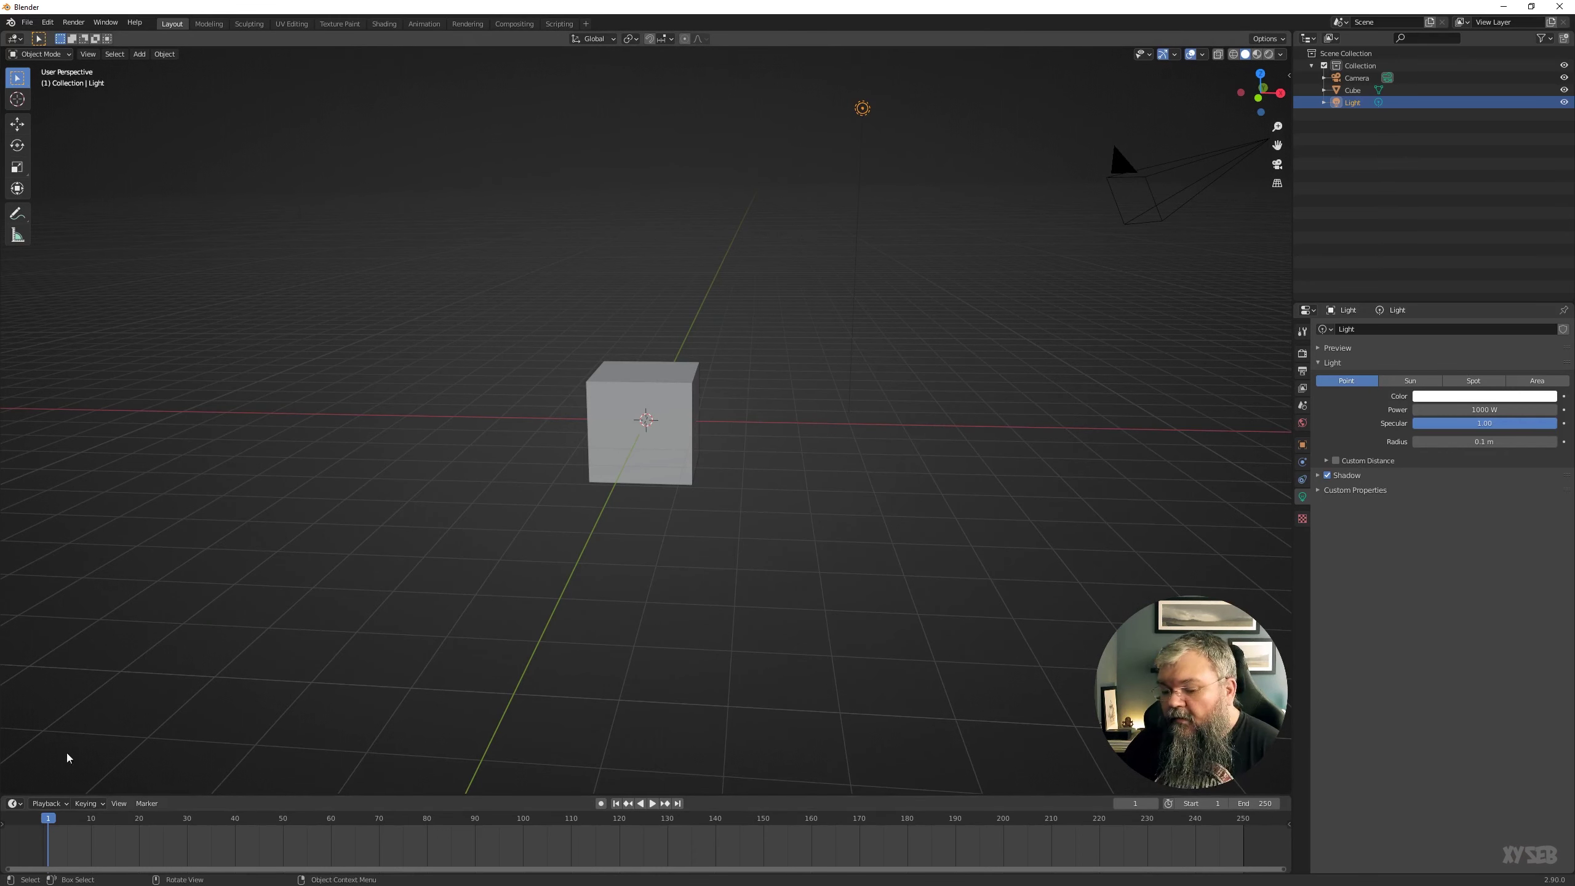
- Split the 3D viewport vertically near its middle and swap the two resulting areas
left_click_drag(11, 789, 721, 603)
right_click(681, 516)
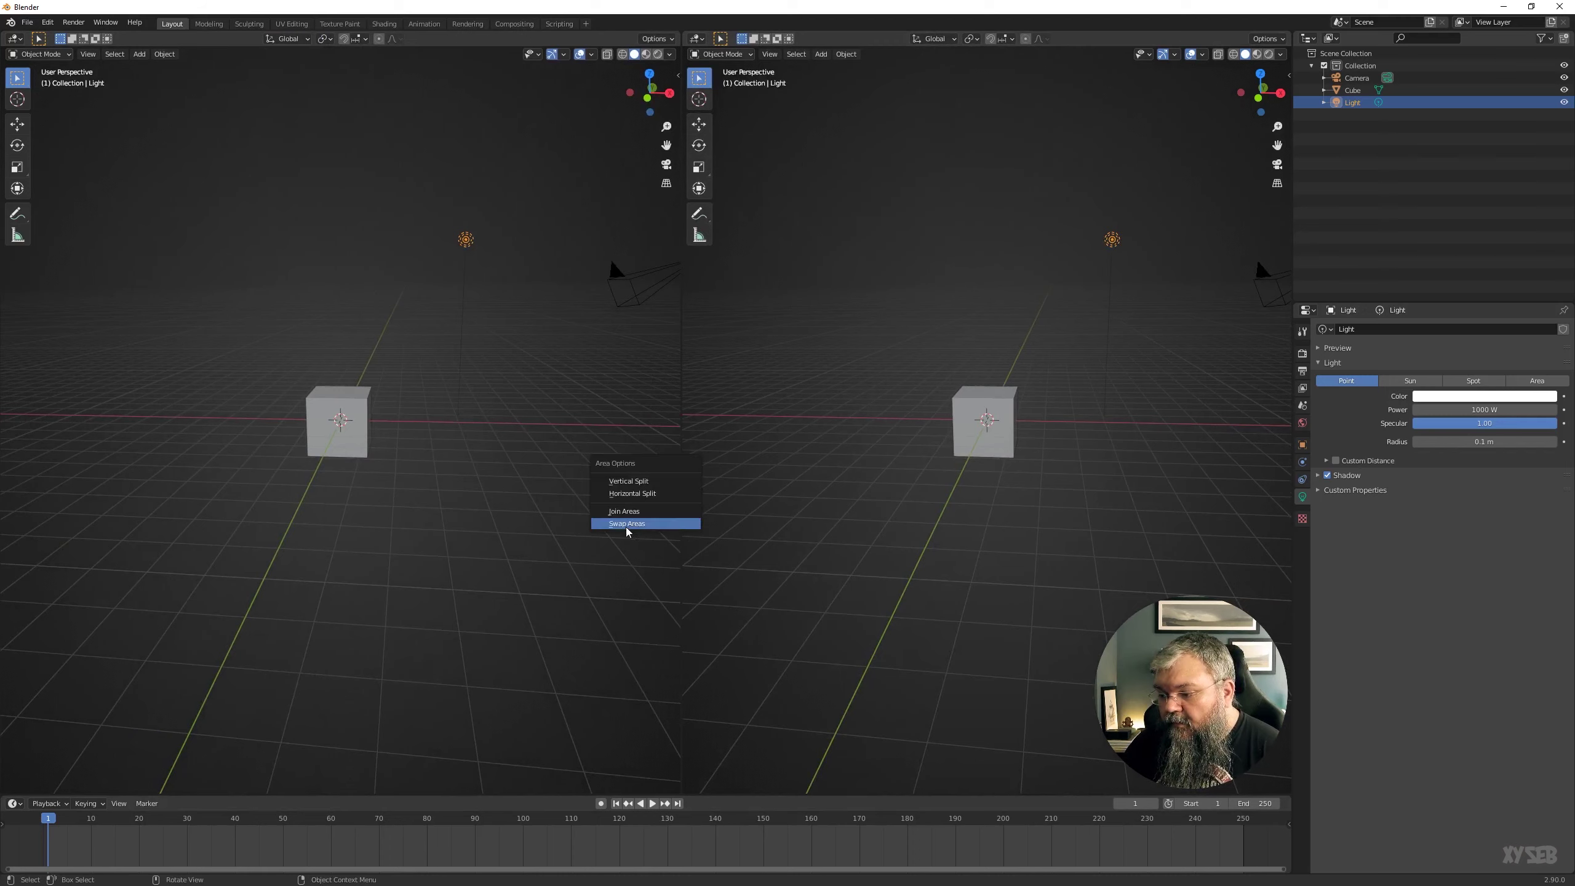
left_click(615, 524)
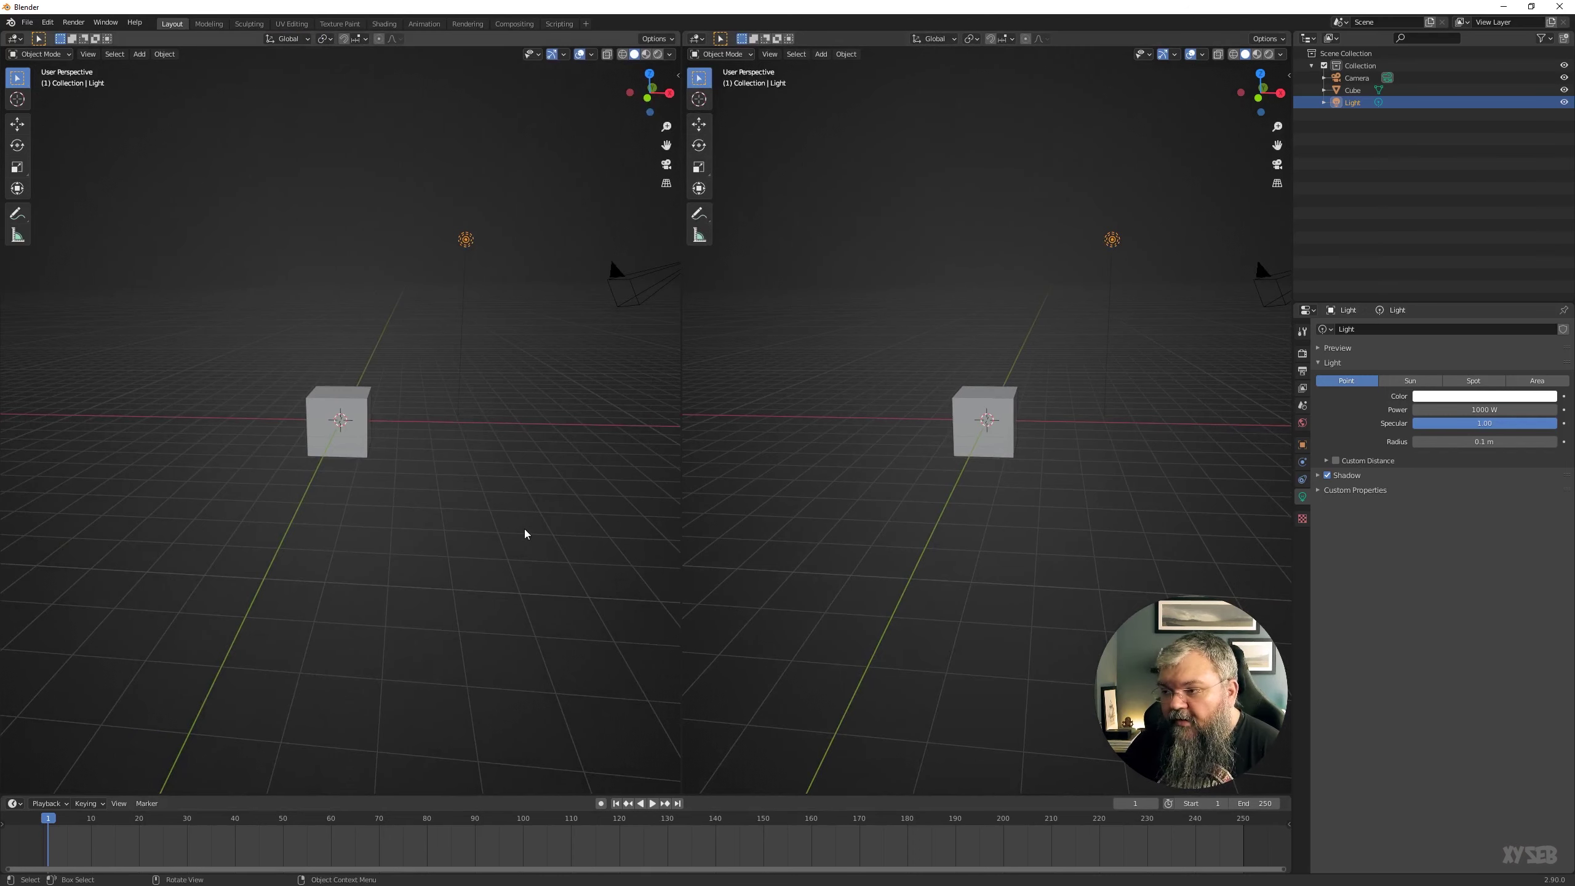
left_click(696, 39)
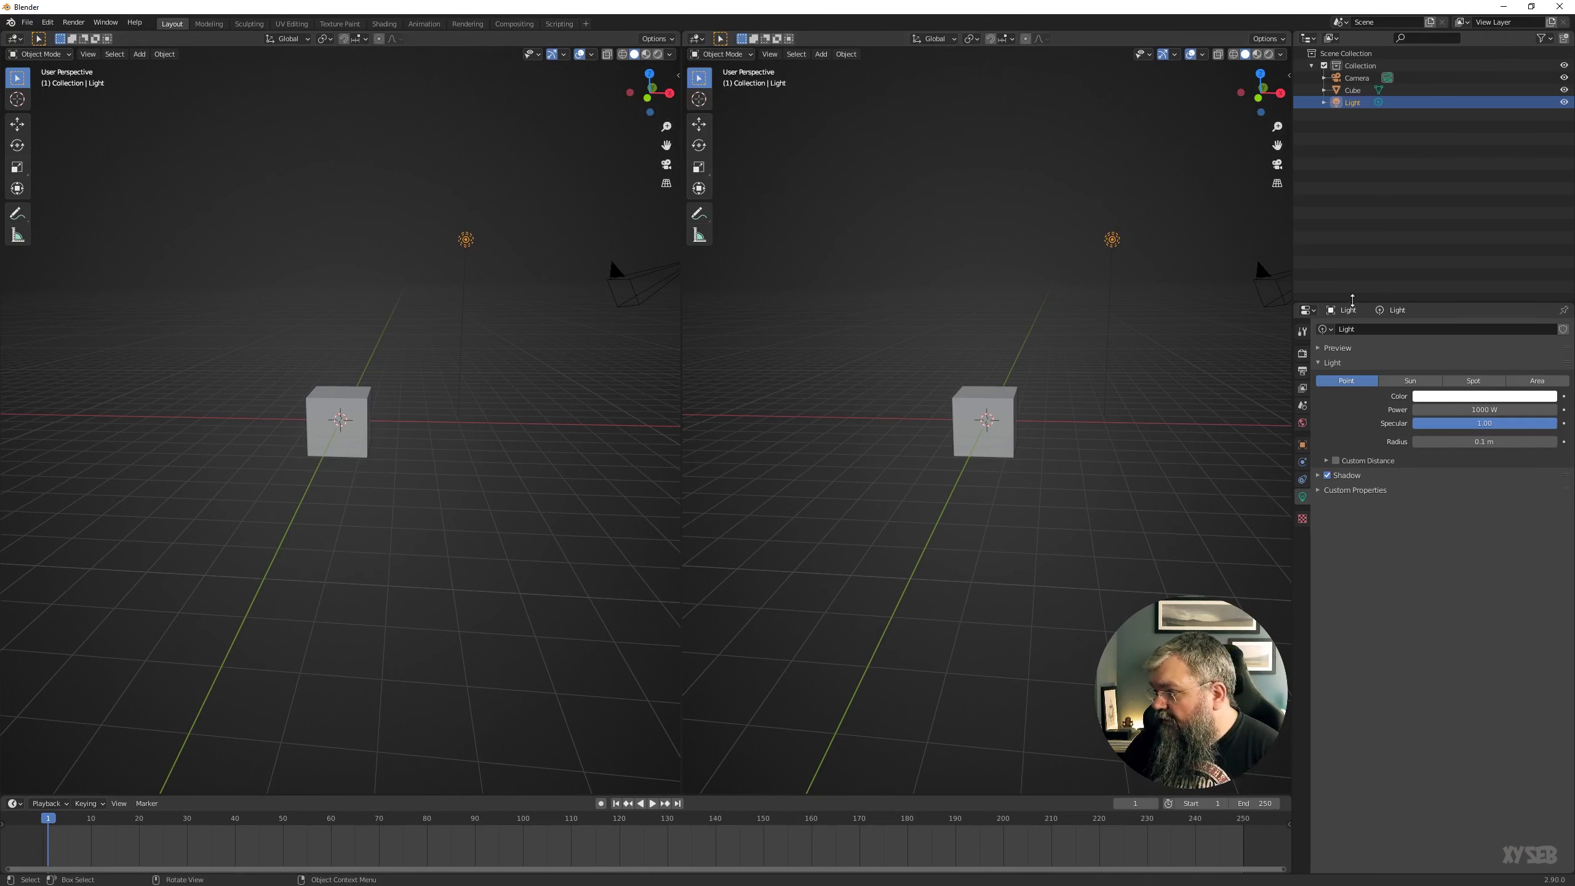
- Swap the Outliner with the Properties editor, and swap them back to their original order
right_click(1353, 304)
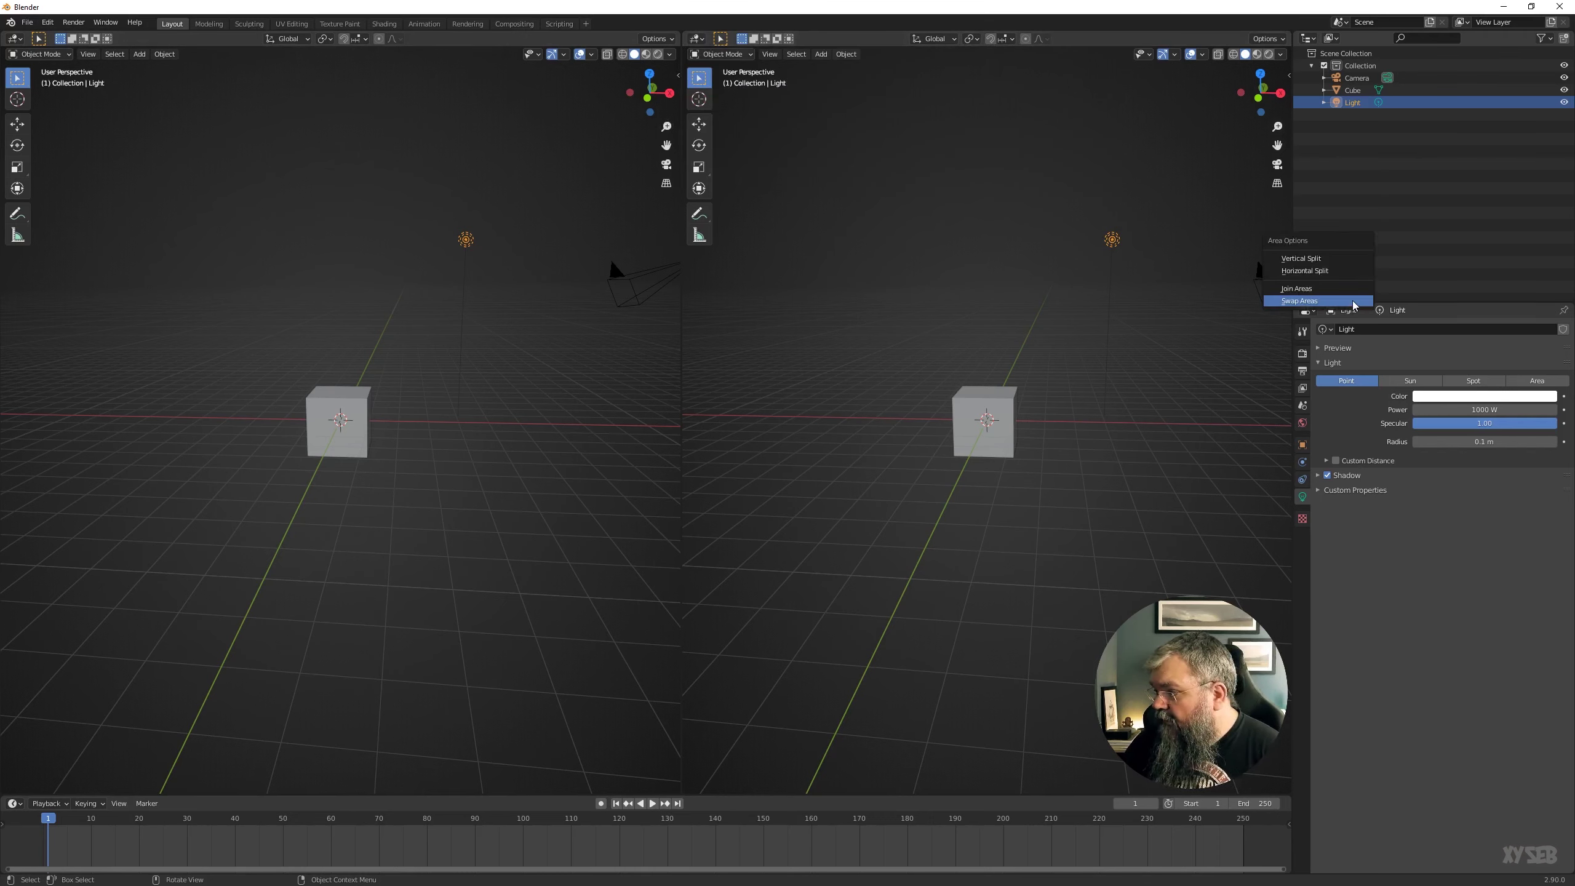
right_click(1428, 301)
left_click(1401, 302)
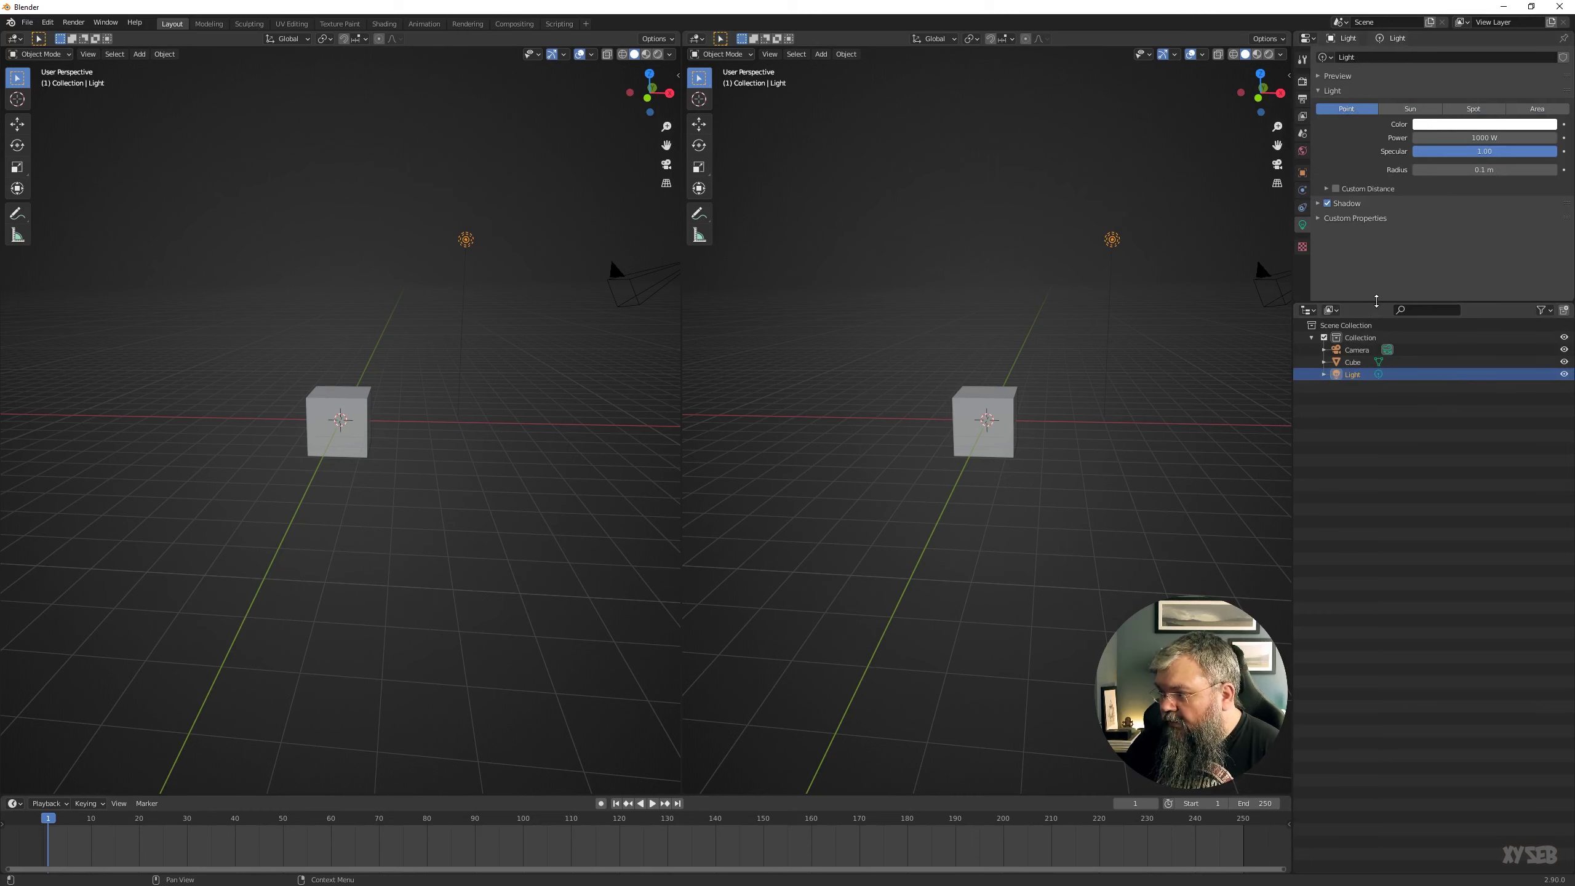
right_click(1378, 305)
left_click(1375, 303)
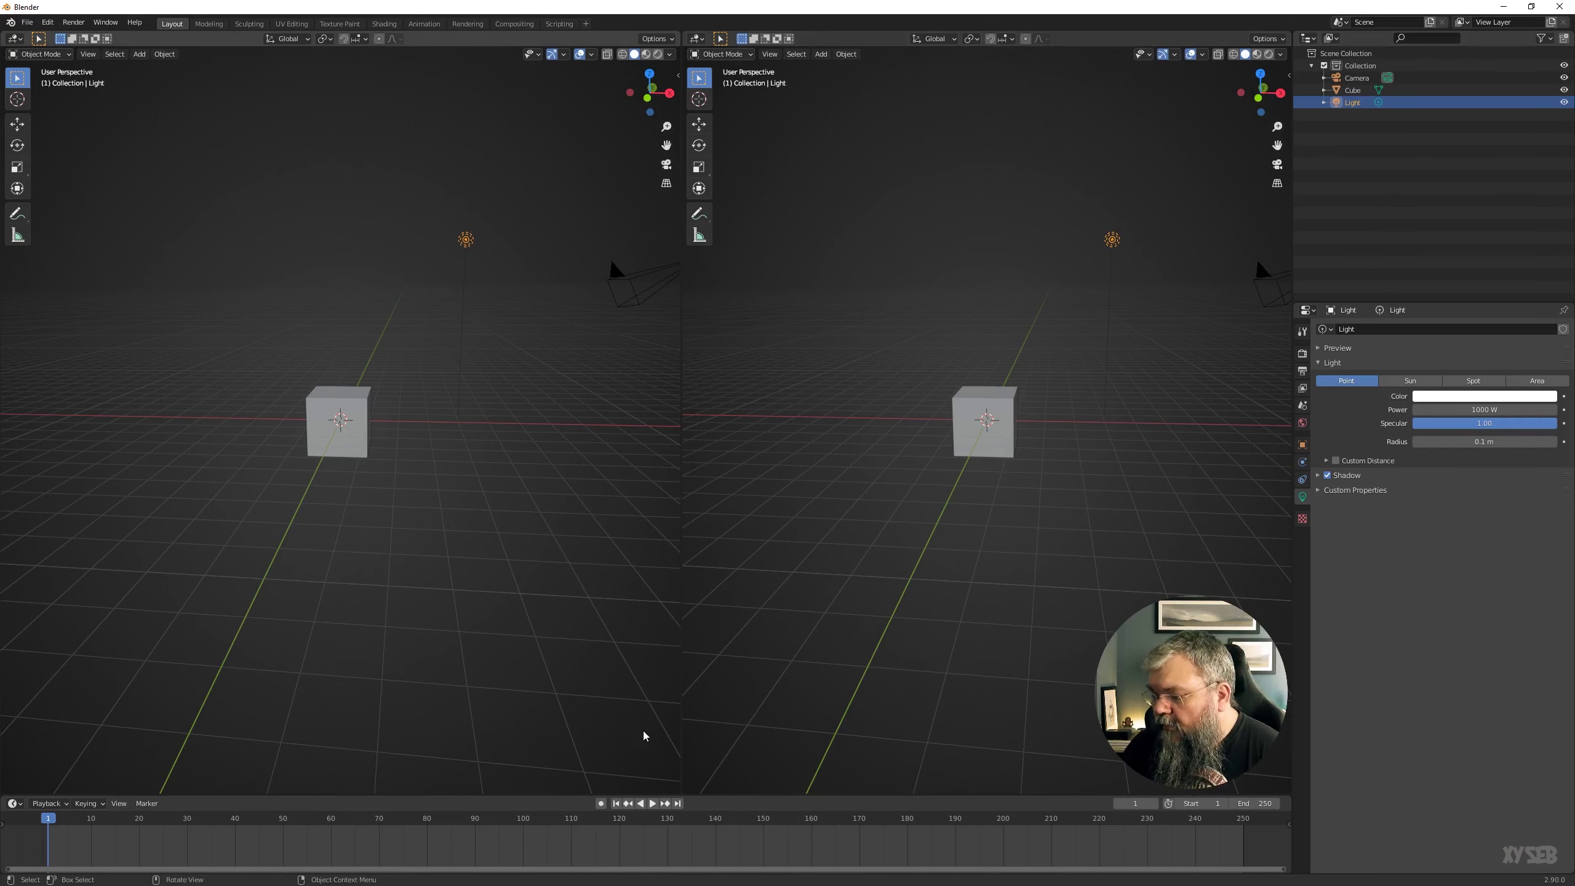
- Join the two side-by-side 3D viewports into one, letting the left viewport take over the right area
right_click(682, 733)
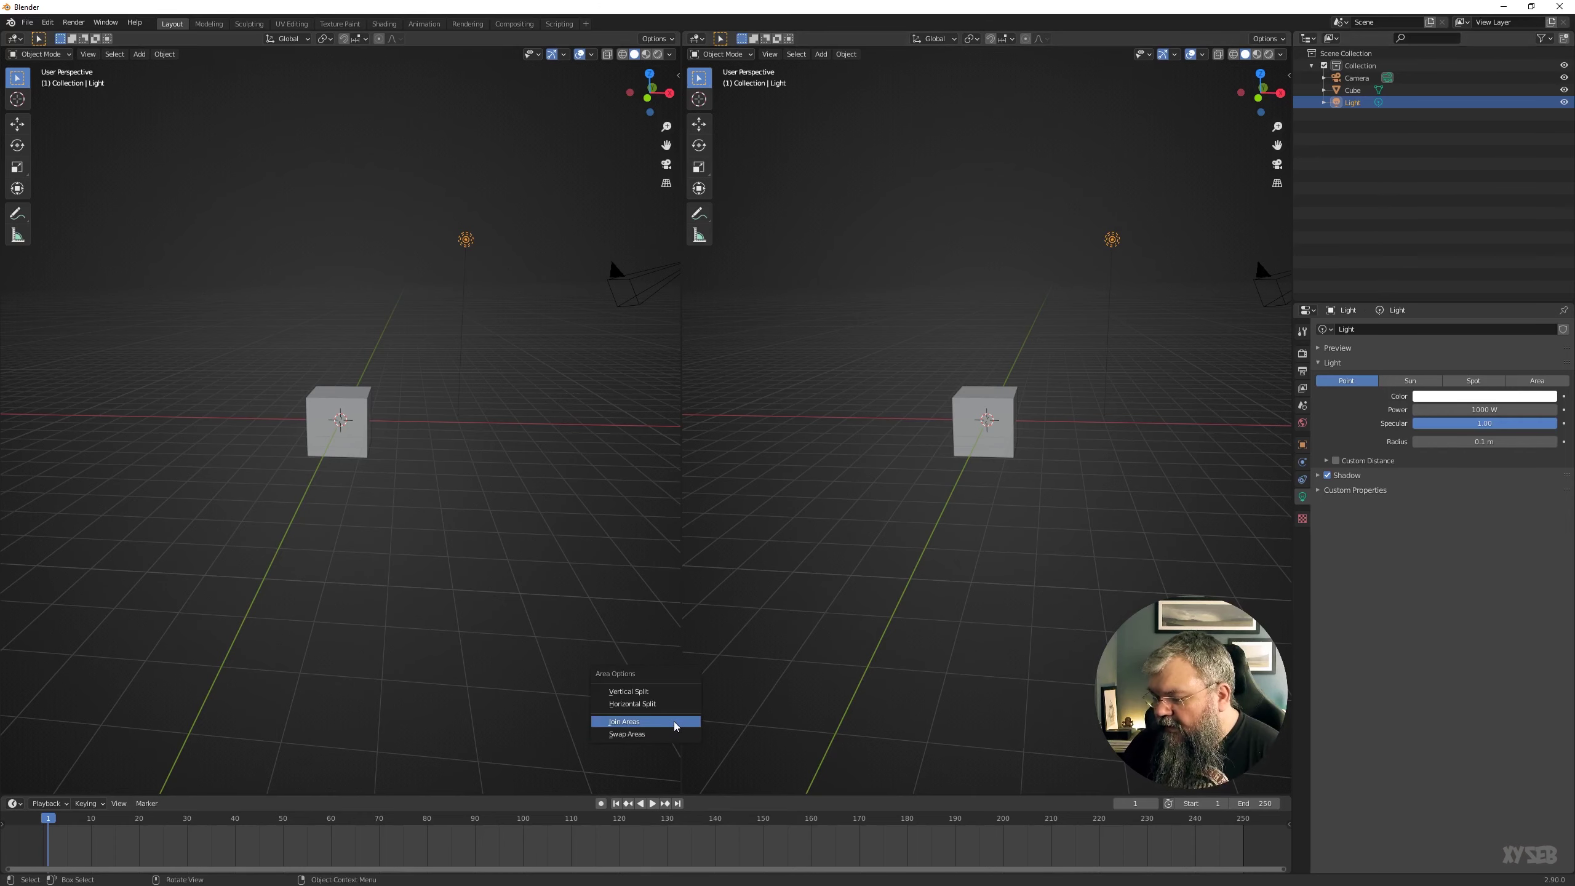
left_click(657, 720)
left_click(755, 704)
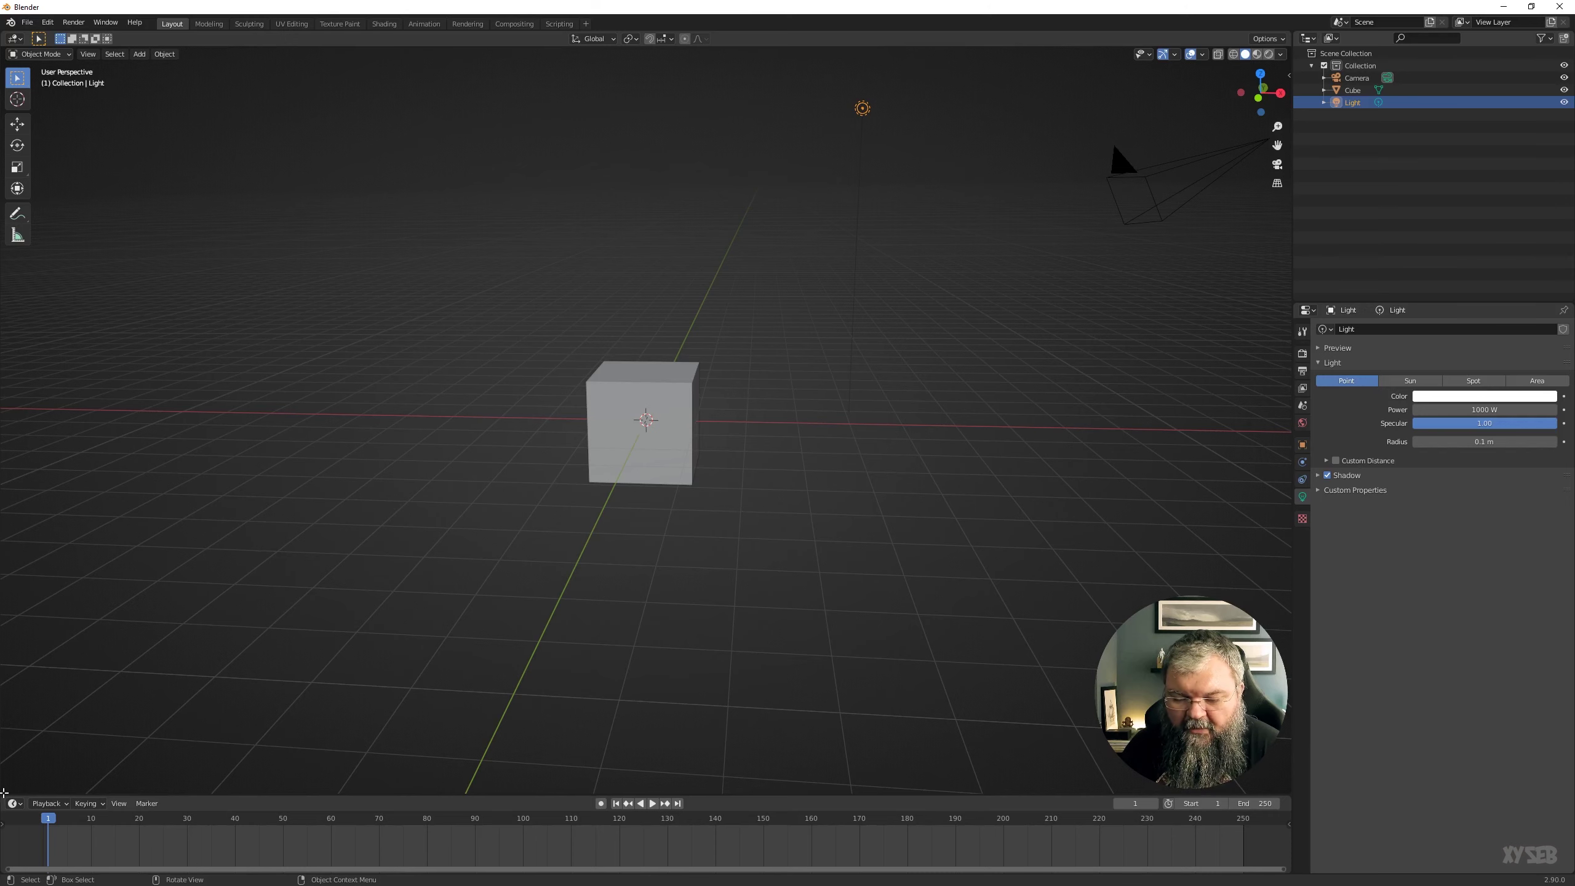
- Split the 3D viewport from its corners into four areas, first vertically near the middle and then each half horizontally
left_click_drag(5, 790, 675, 774)
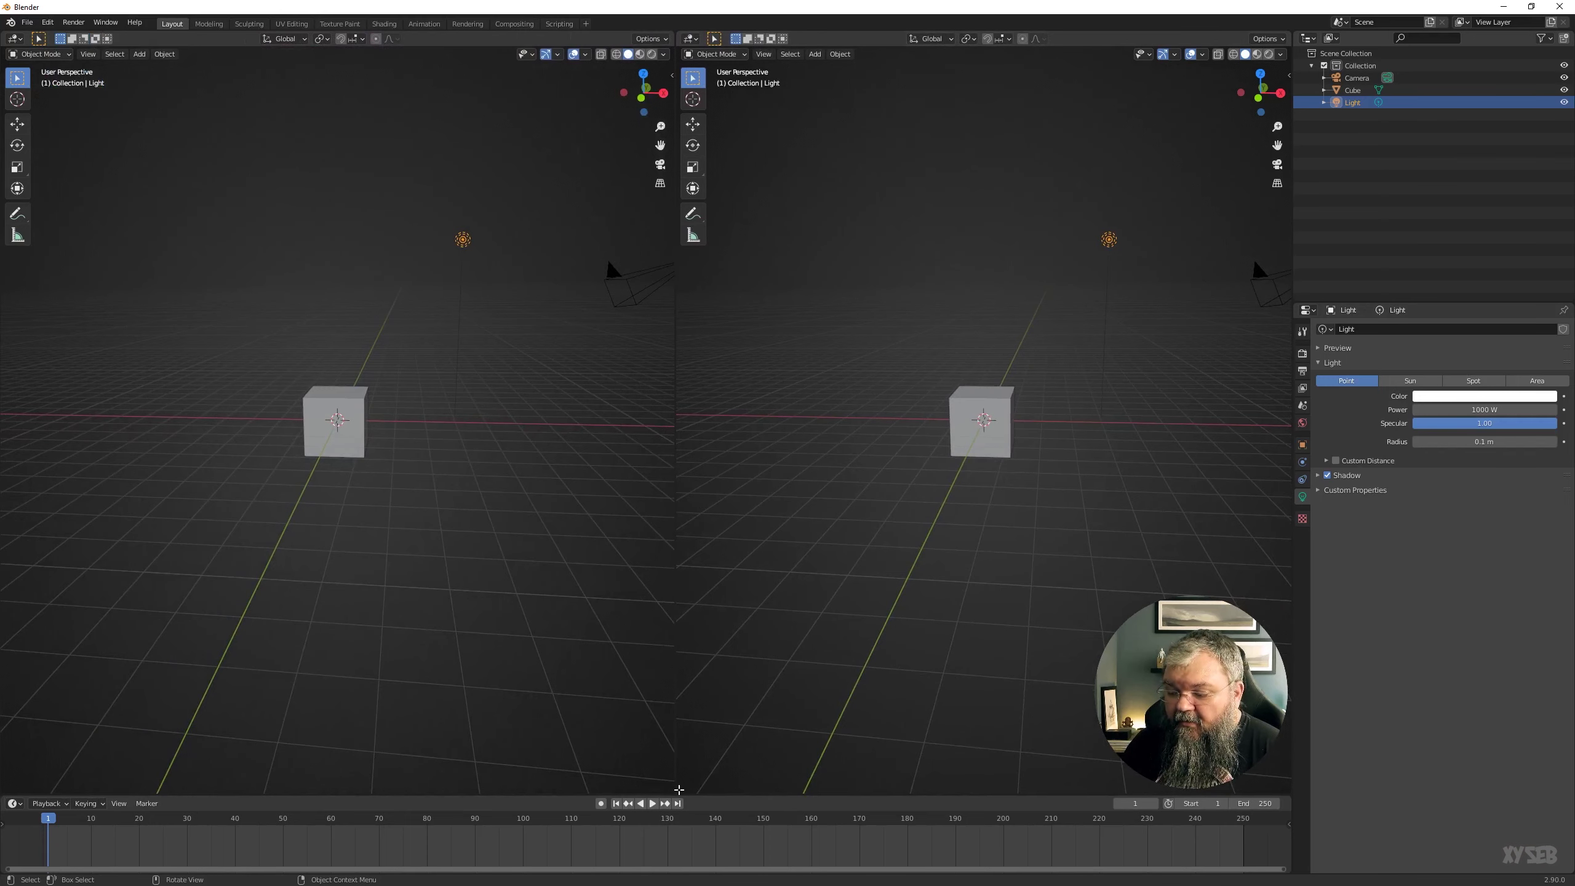
left_click_drag(679, 789, 689, 413)
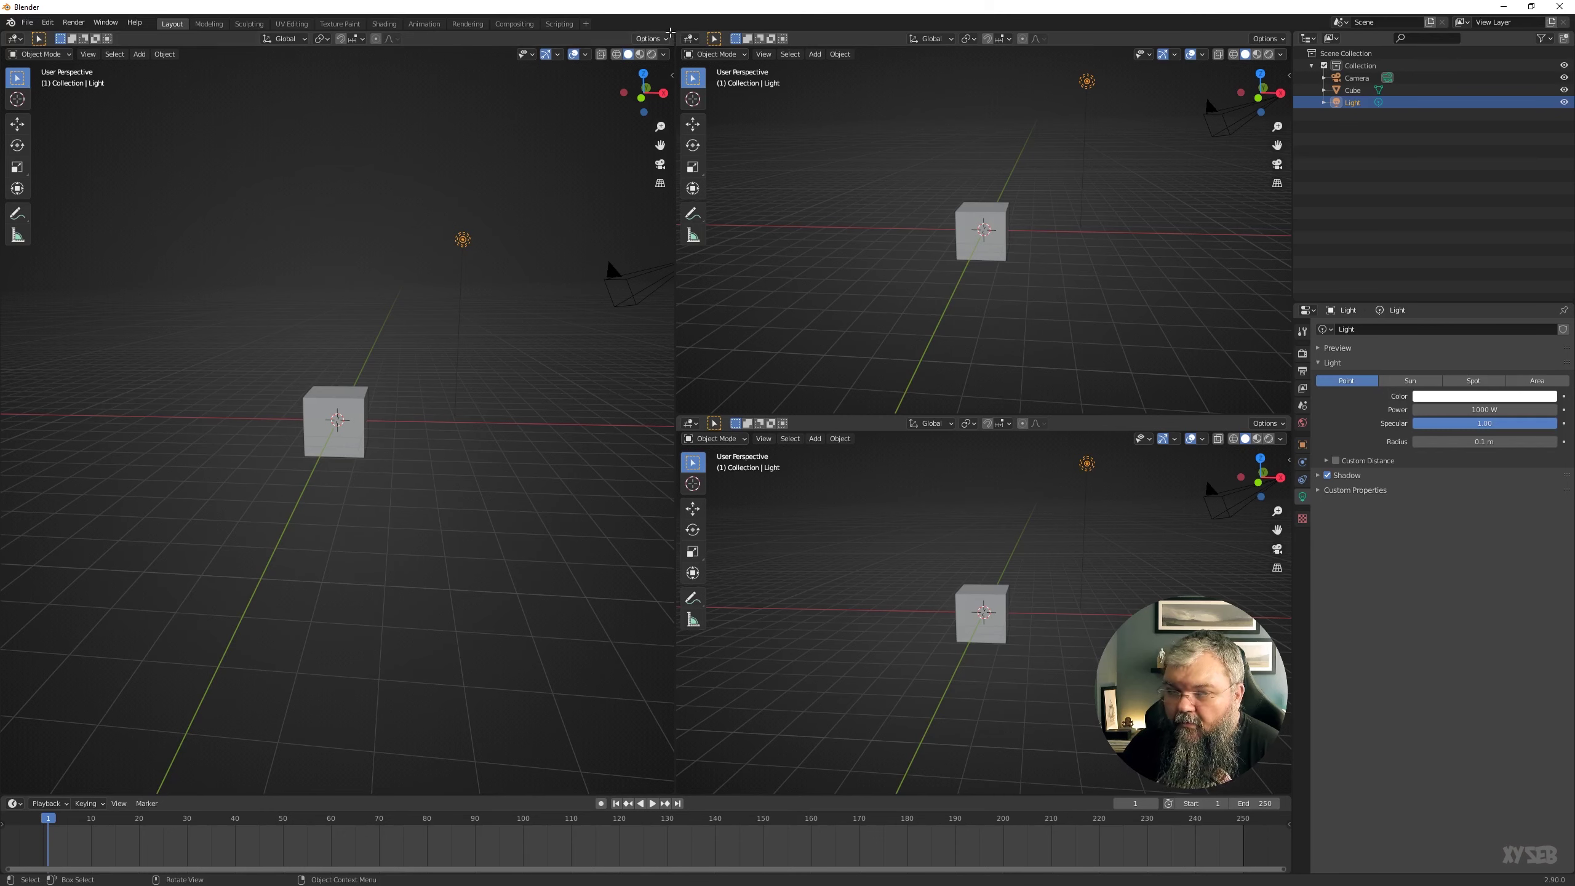
left_click_drag(671, 32, 629, 427)
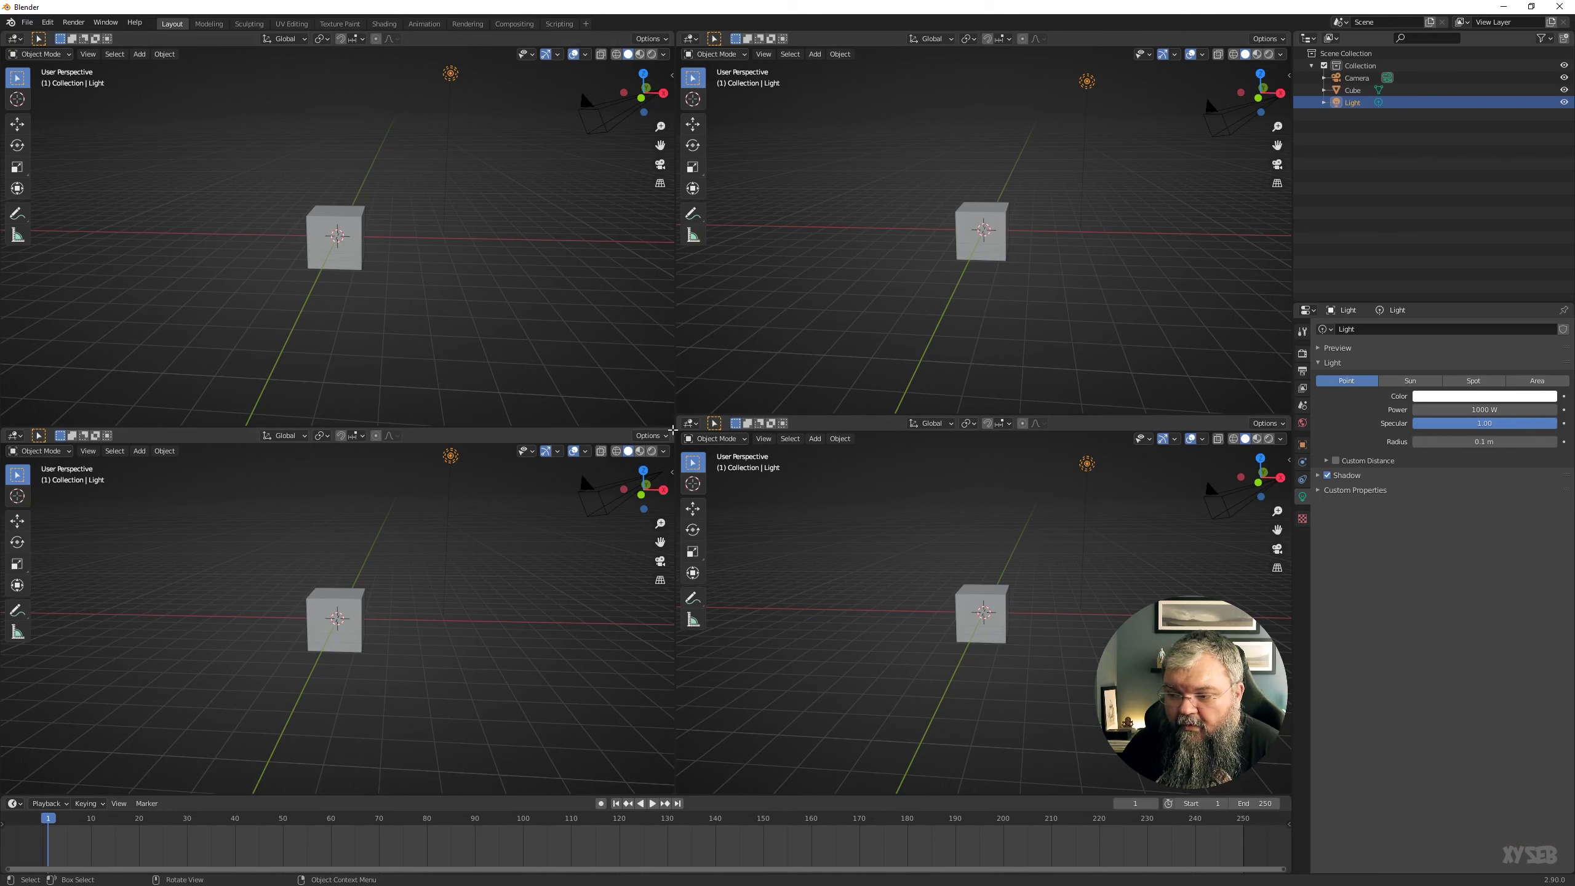
- Join the four viewports from their corners, merging each stacked pair first and the left and right halves last
left_click_drag(675, 429, 540, 264)
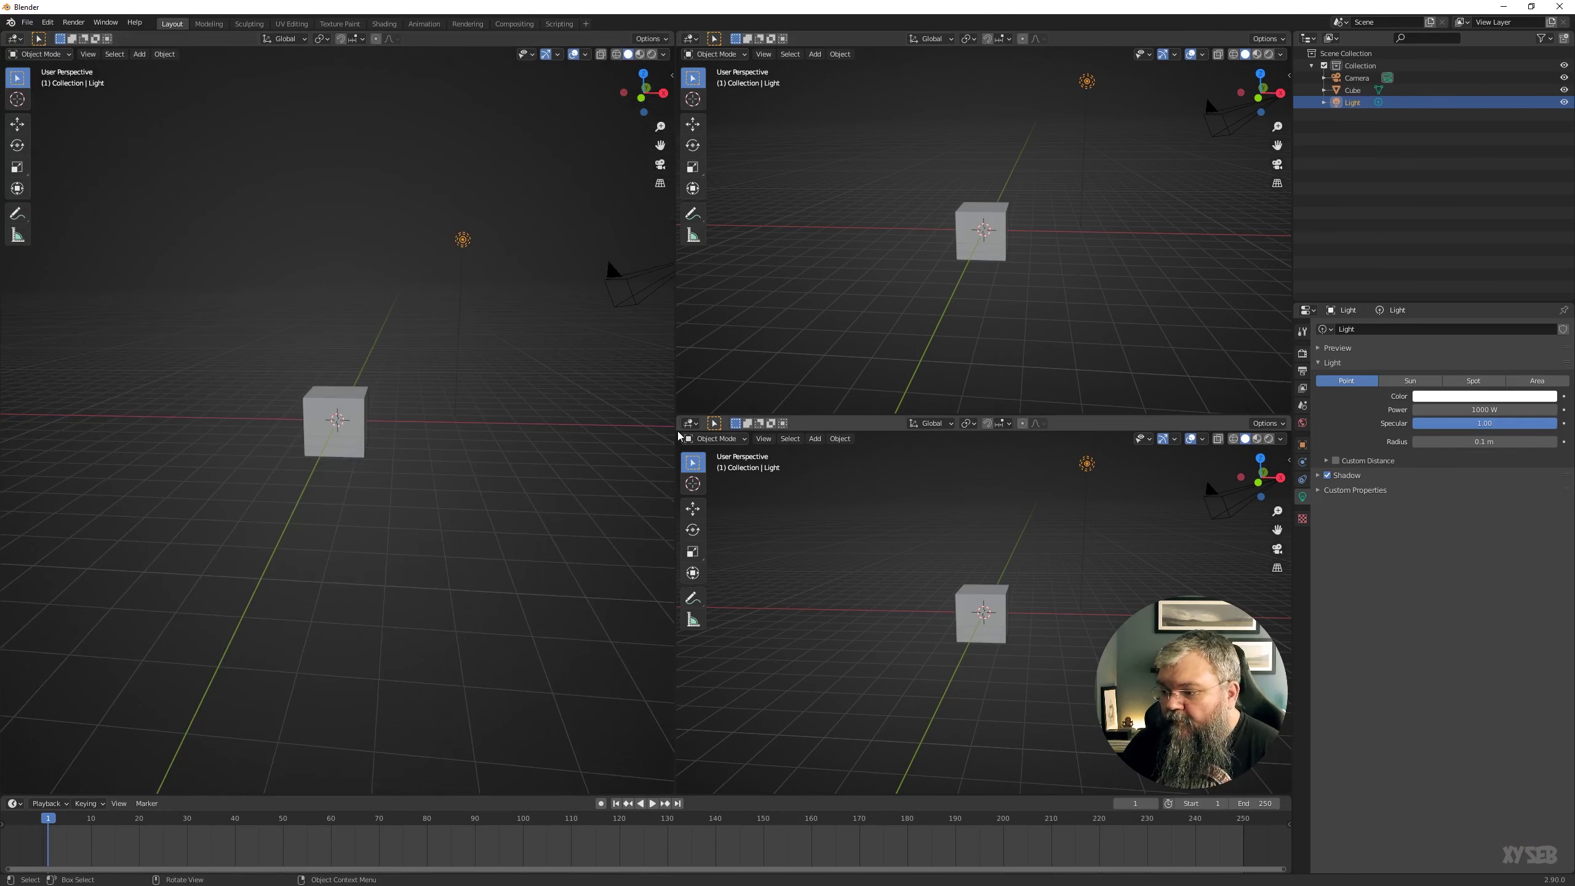
left_click_drag(678, 422, 684, 393)
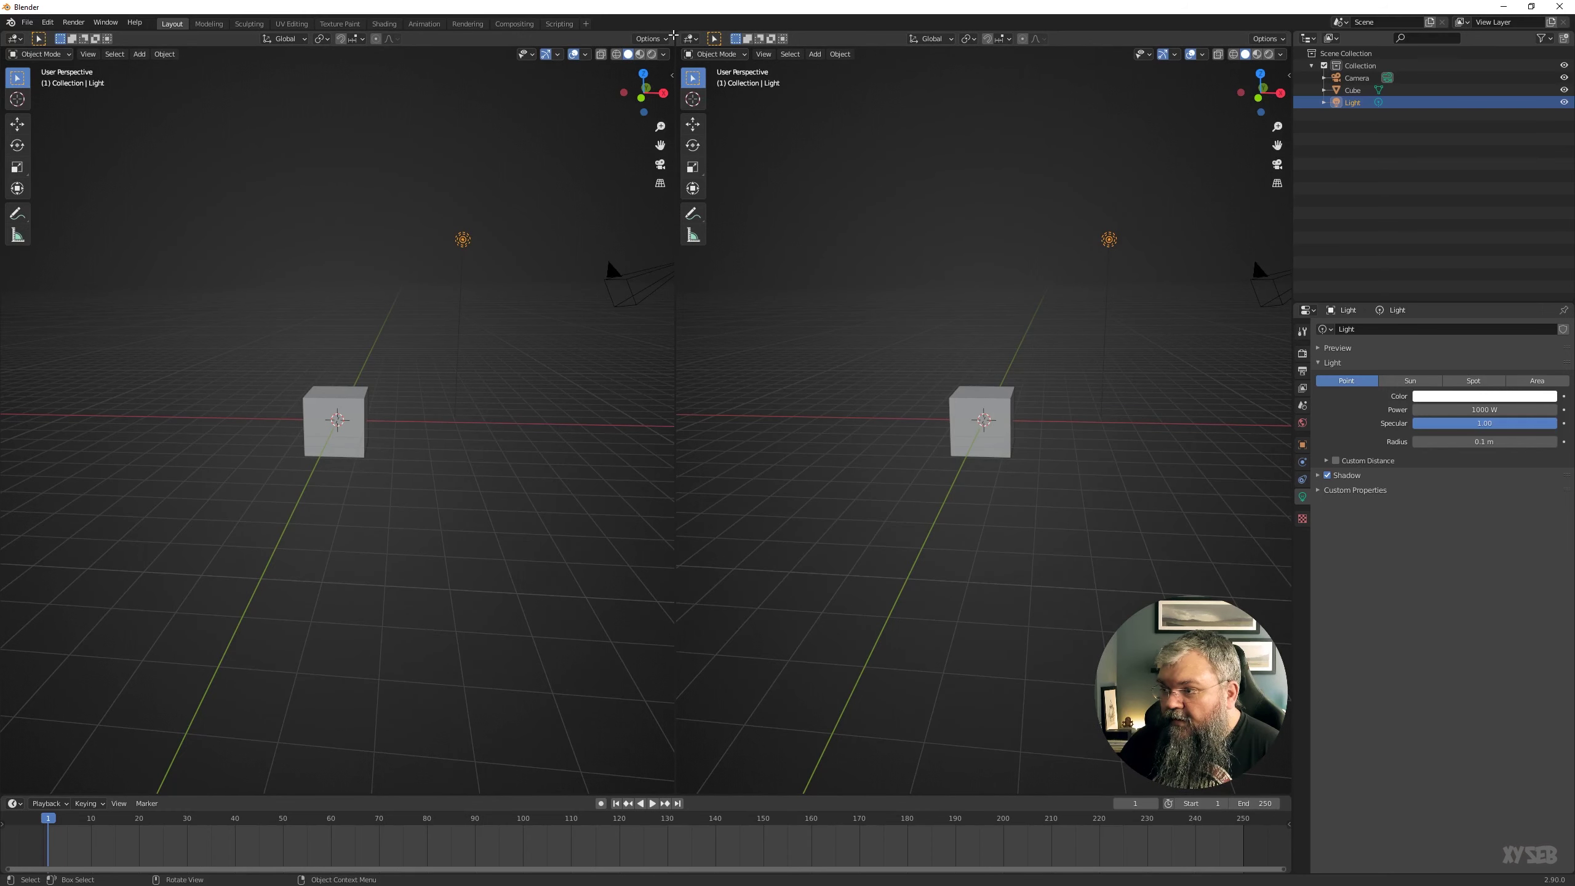
left_click_drag(672, 34, 842, 191)
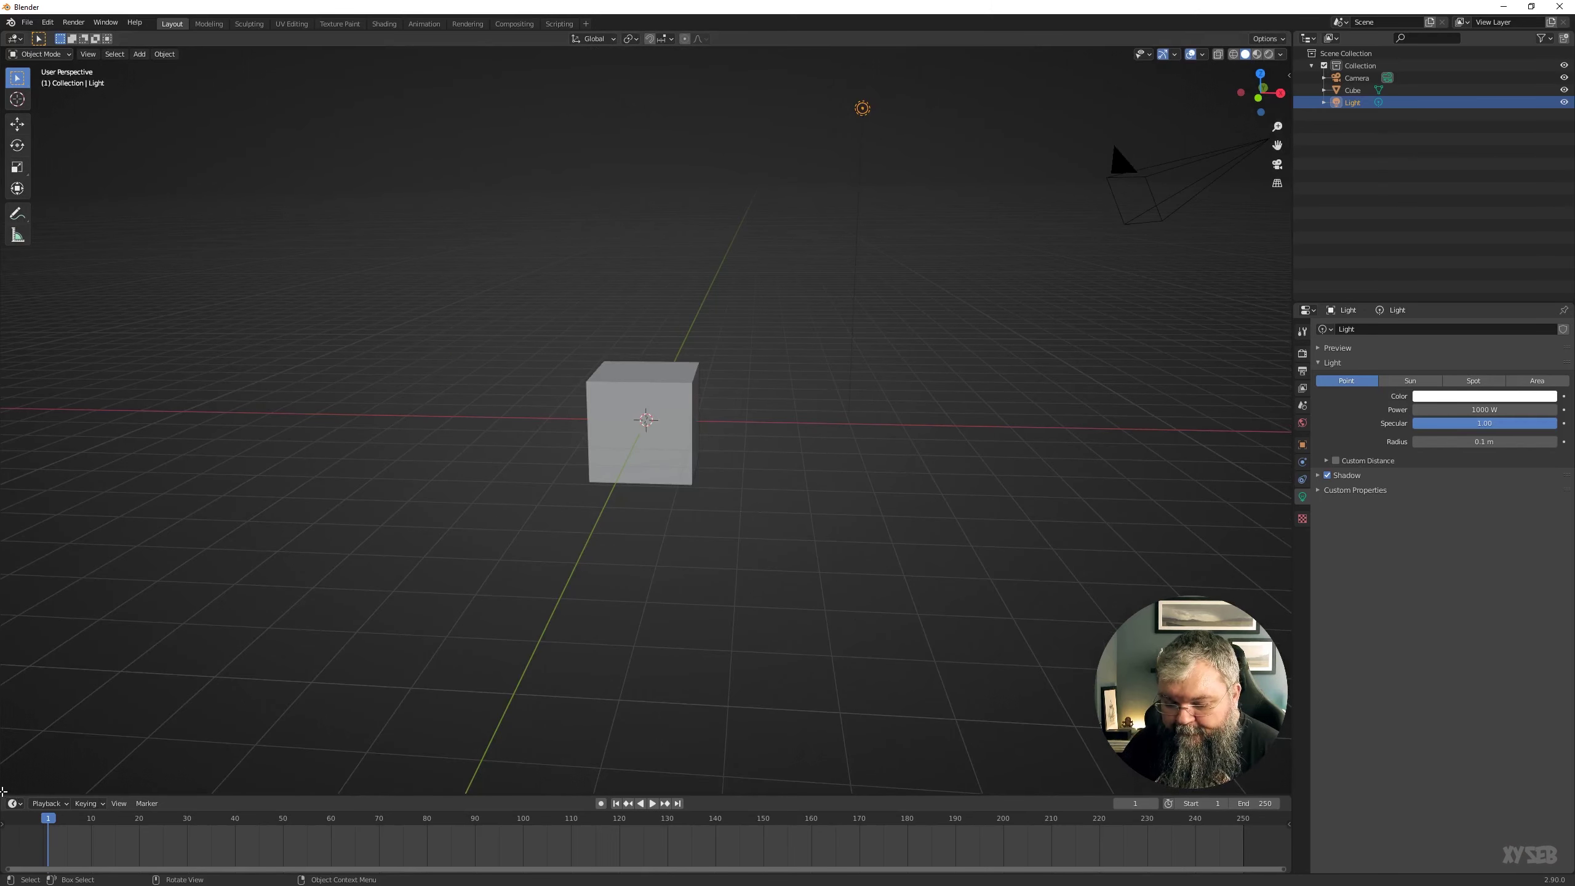
- Split the 3D viewport into a tall left area, one upper right and two lower right areas, and join them all back into one
left_click_drag(3, 792, 734, 379)
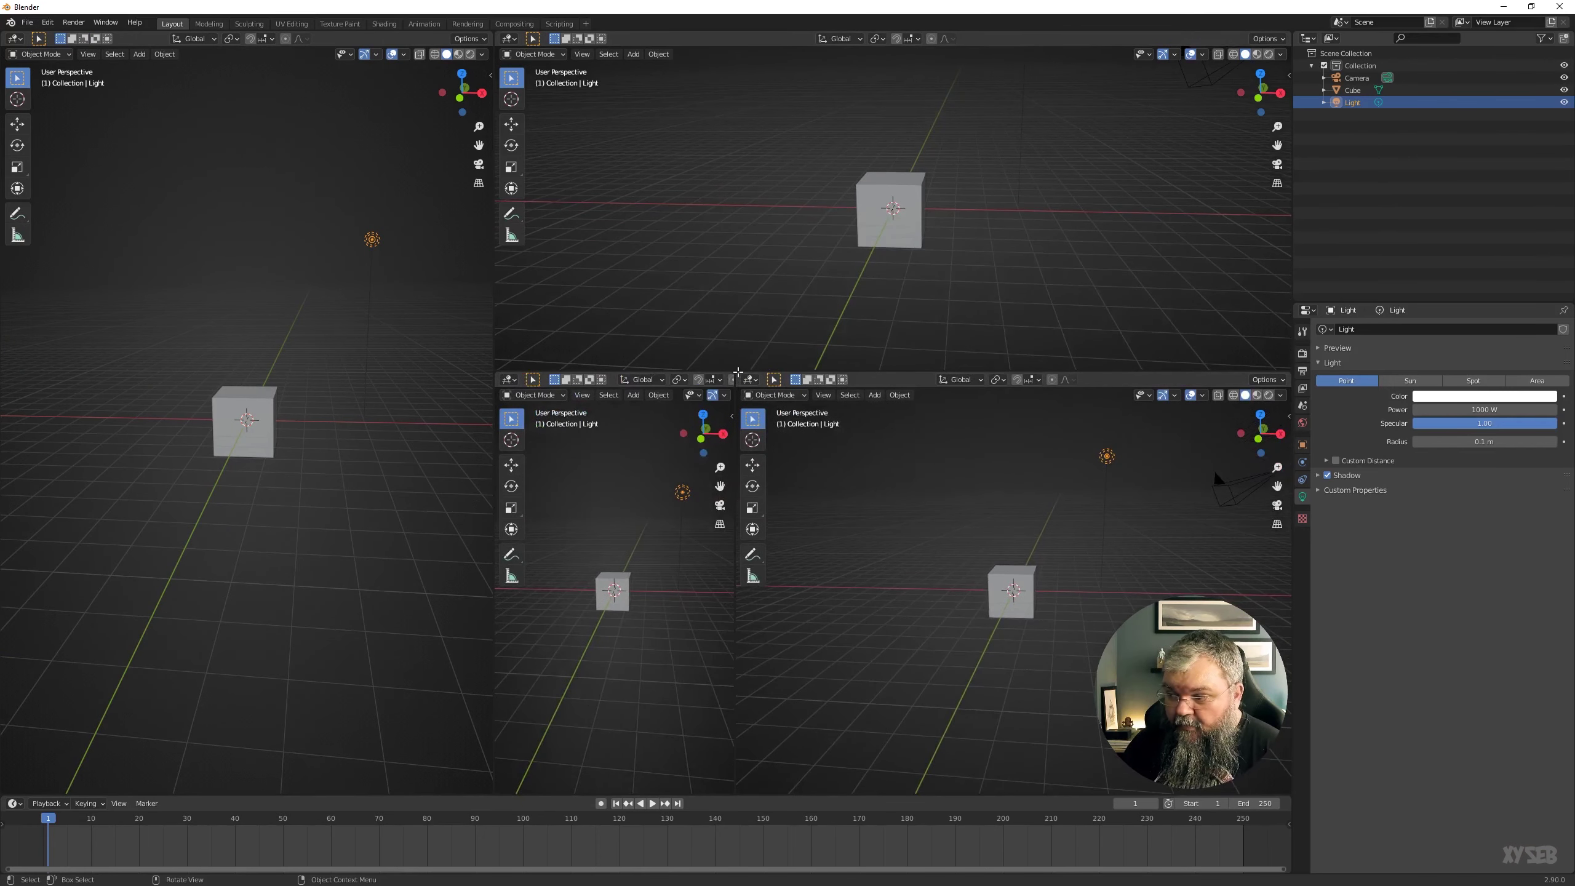
left_click_drag(736, 372, 1179, 416)
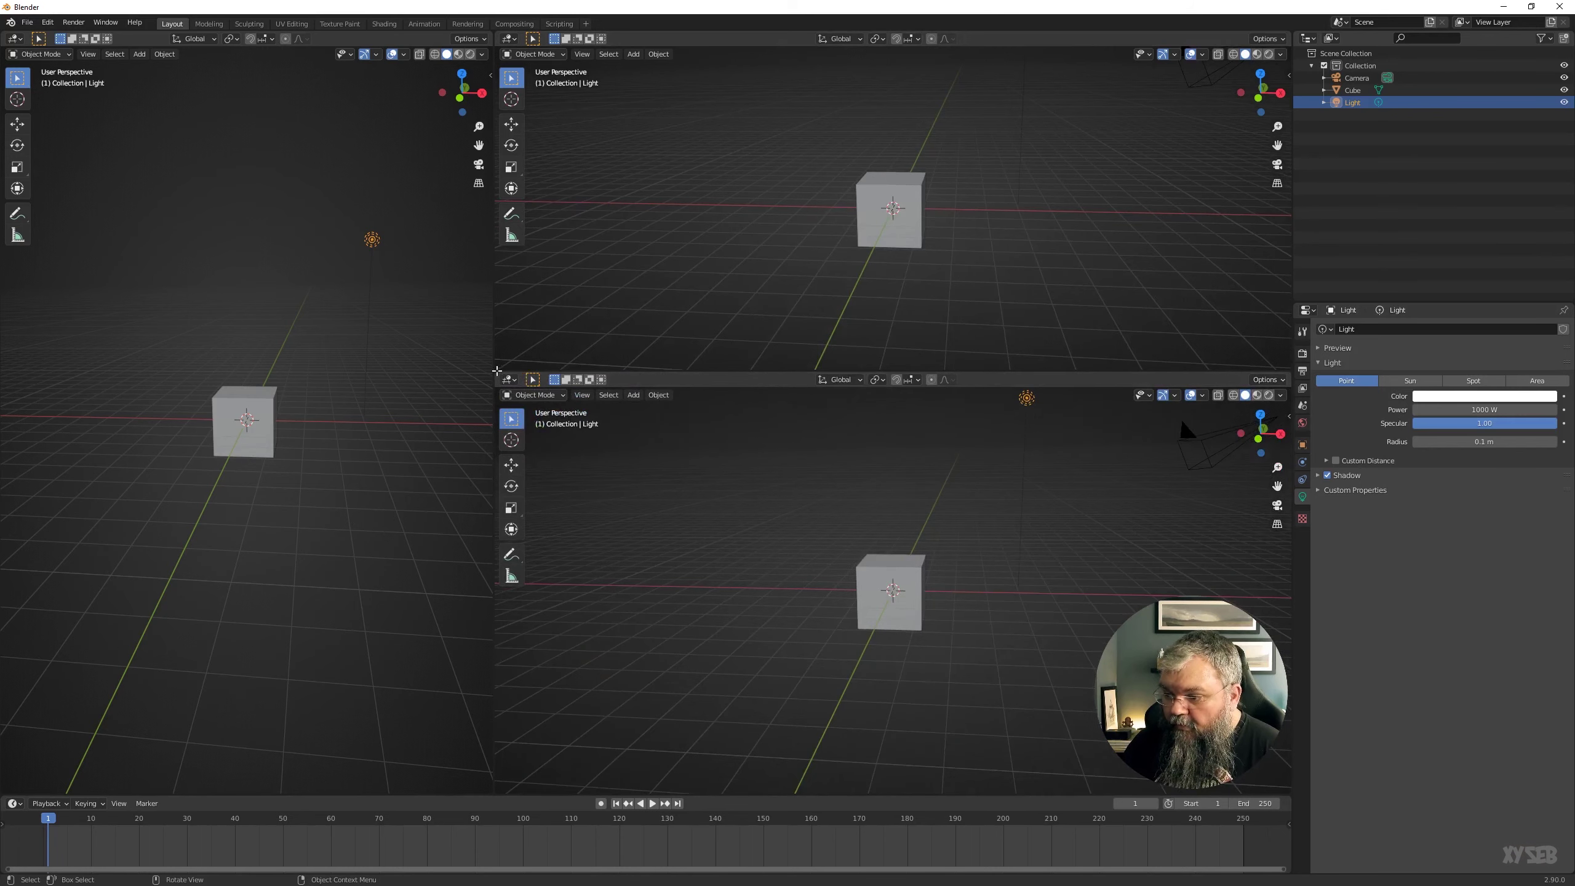
left_click_drag(496, 371, 499, 379)
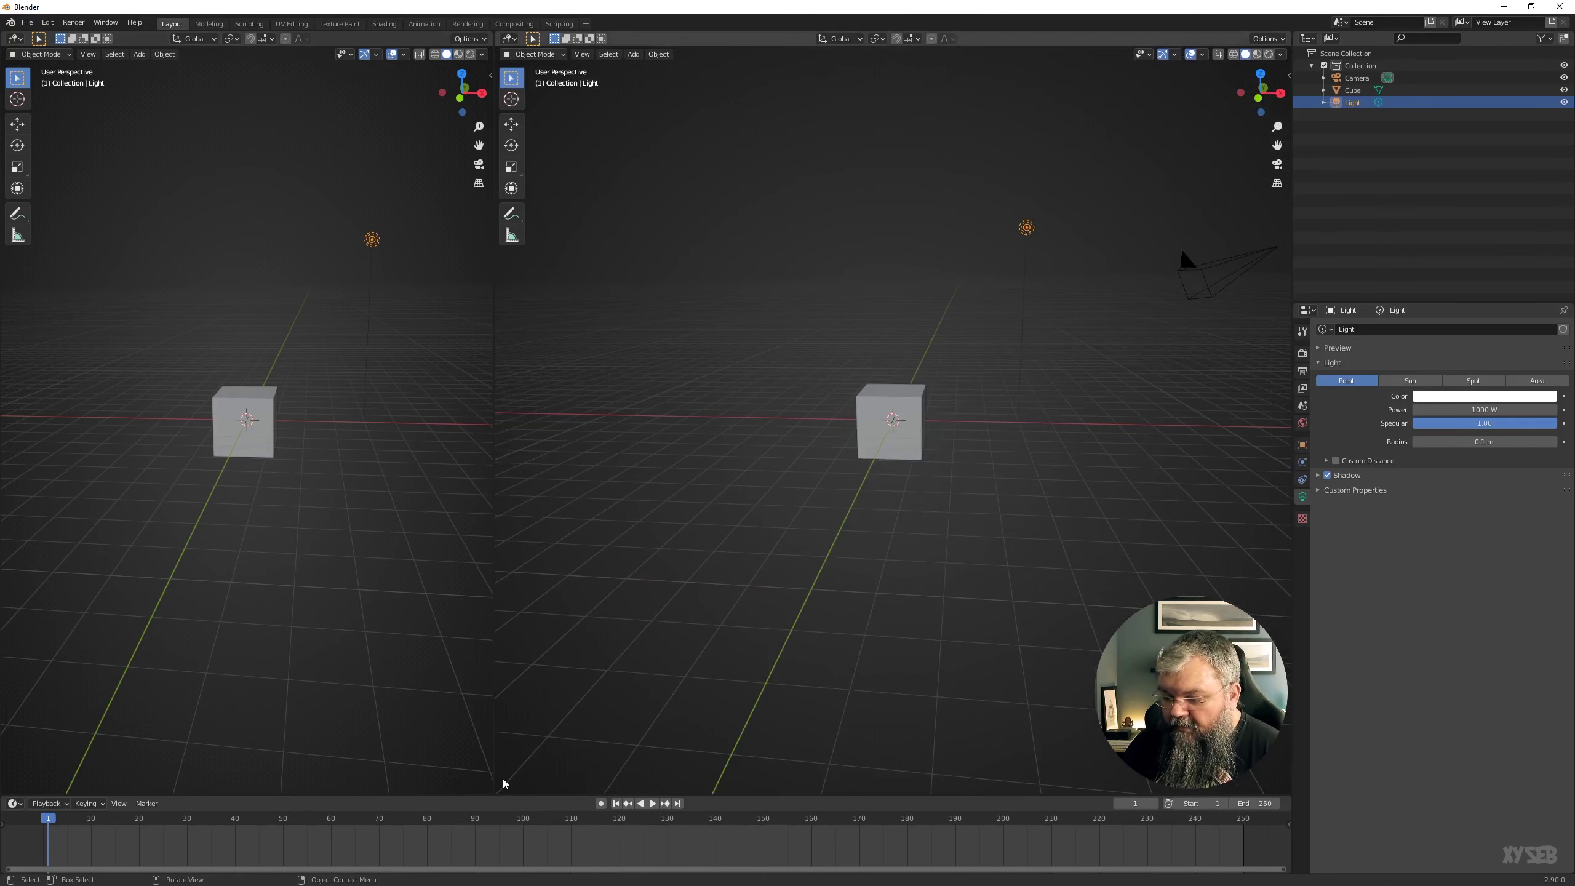
left_click_drag(497, 792, 471, 787)
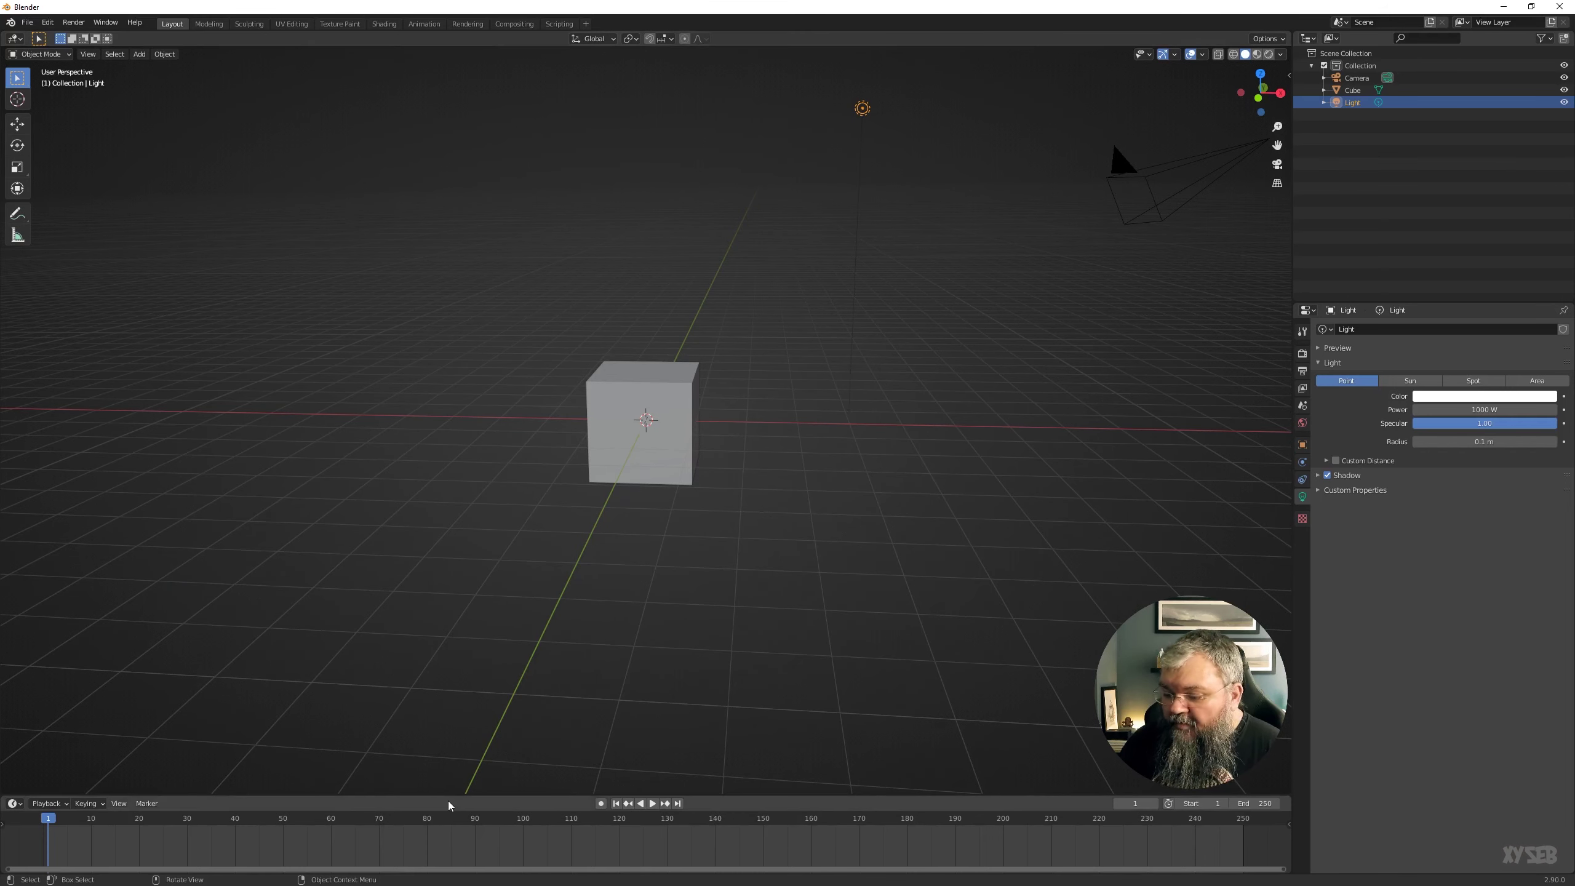
- Lower the timeline's upper edge slightly and duplicate the 3D viewport into its own floating window, moved aside from the main one
left_click_drag(449, 795, 449, 801)
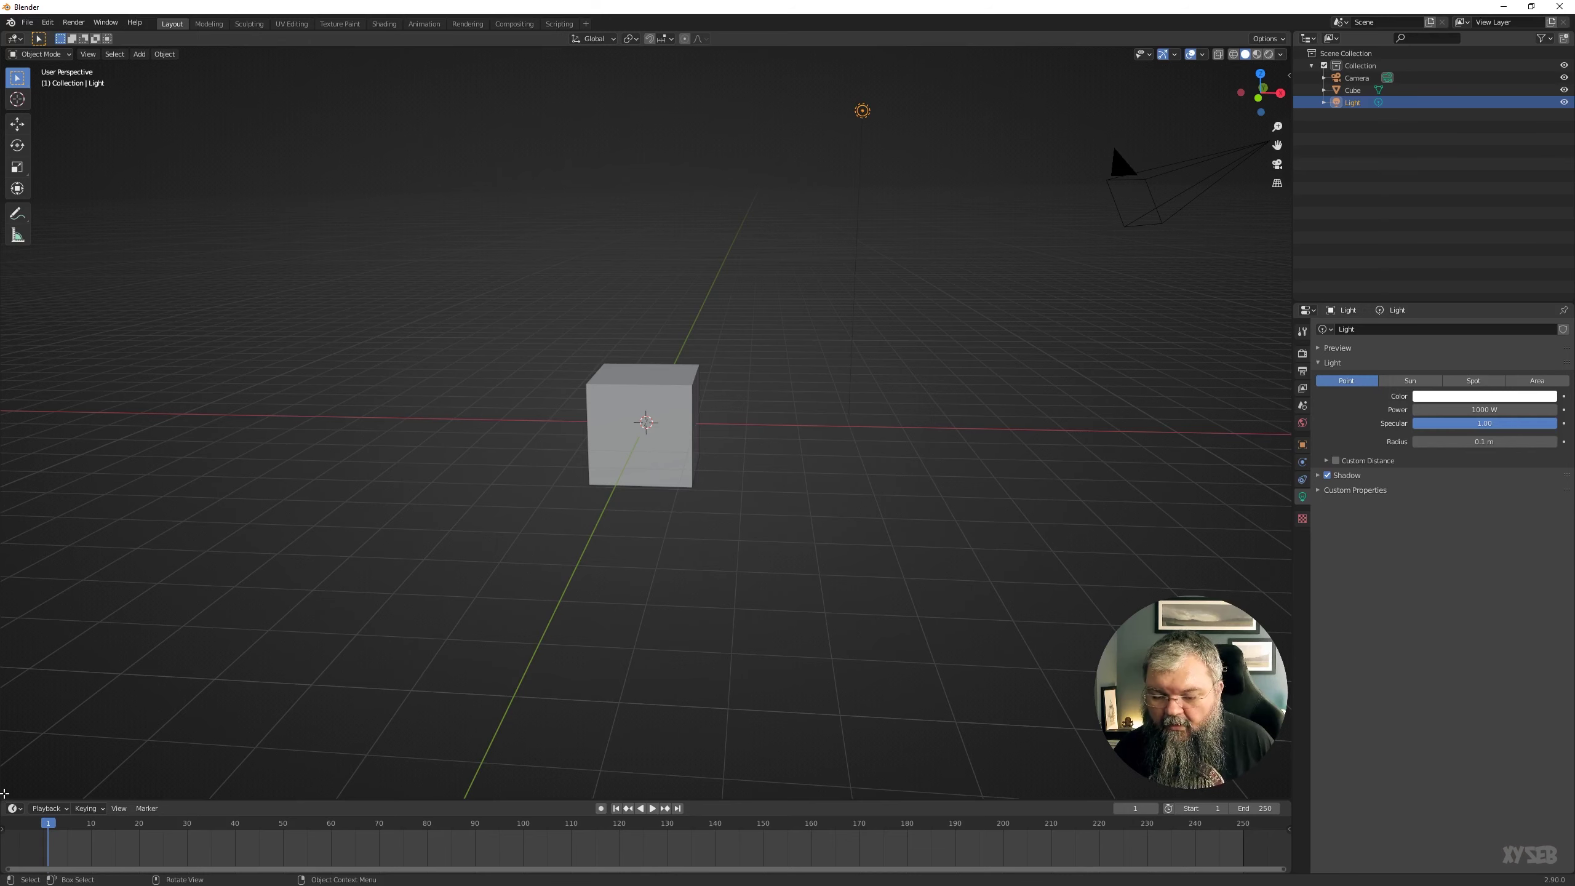
left_click_drag(5, 793, 28, 787, "shift")
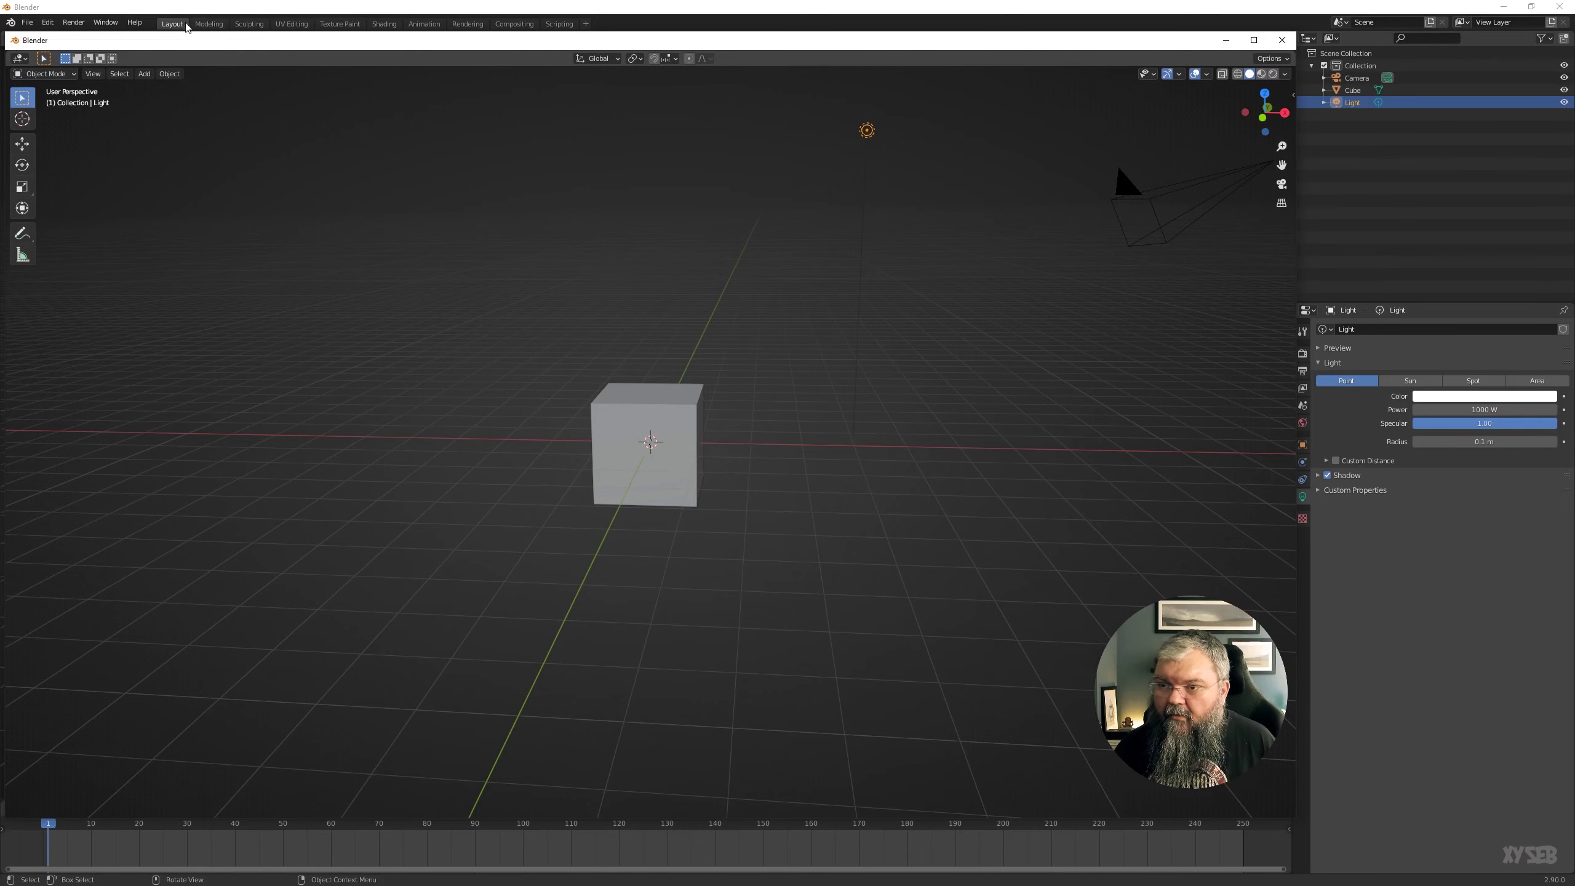
left_click_drag(188, 41, 274, 44)
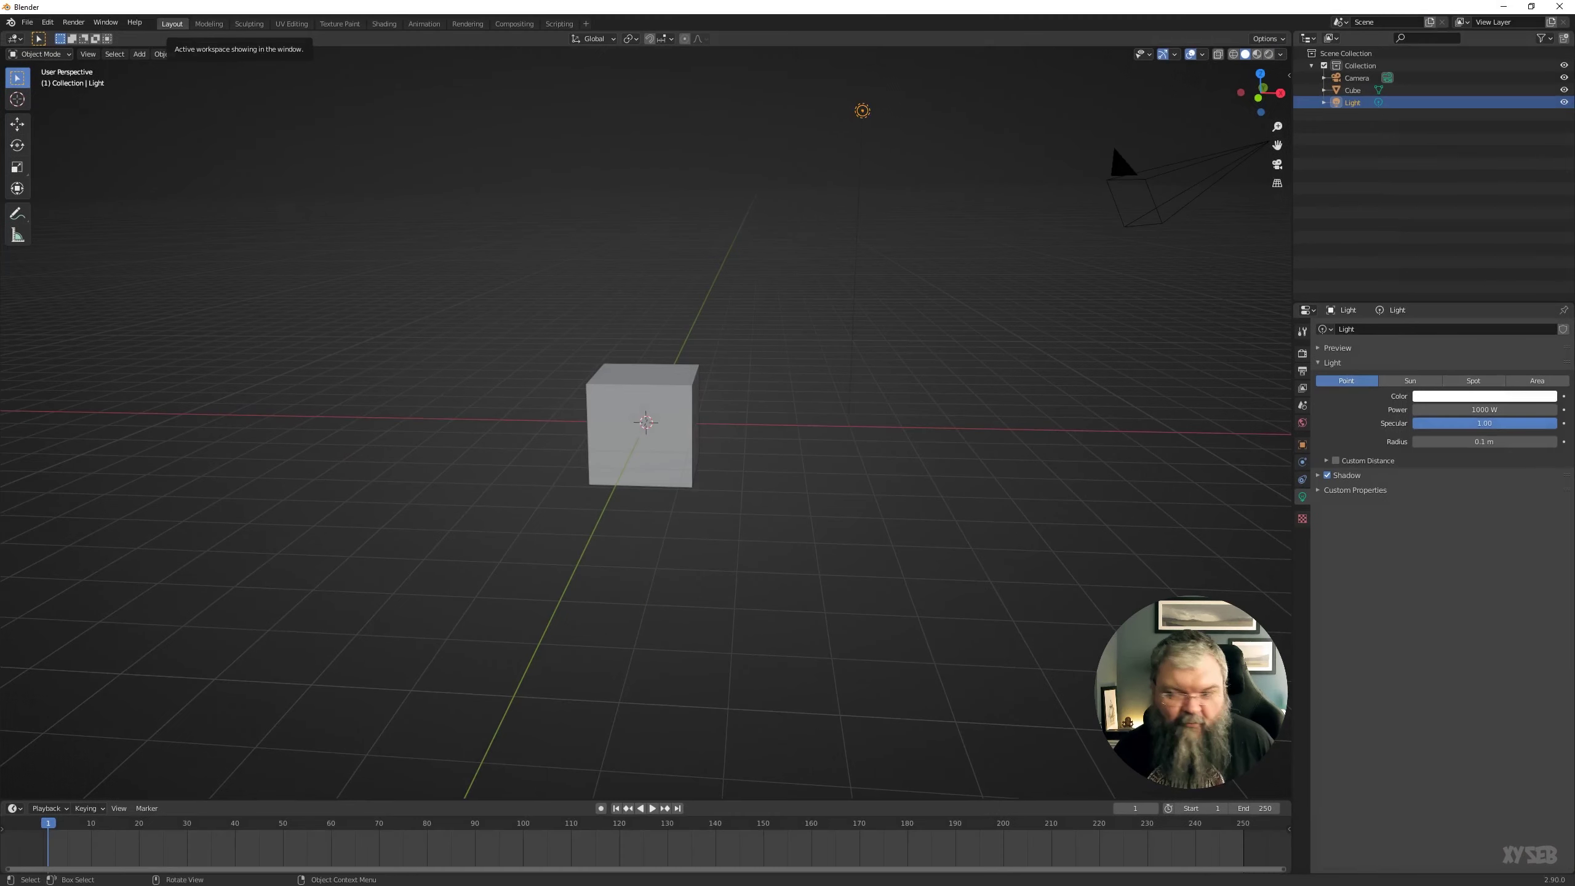
- Bring the floating viewport window back to the front, reposition it and close it
key("alt+Tab")
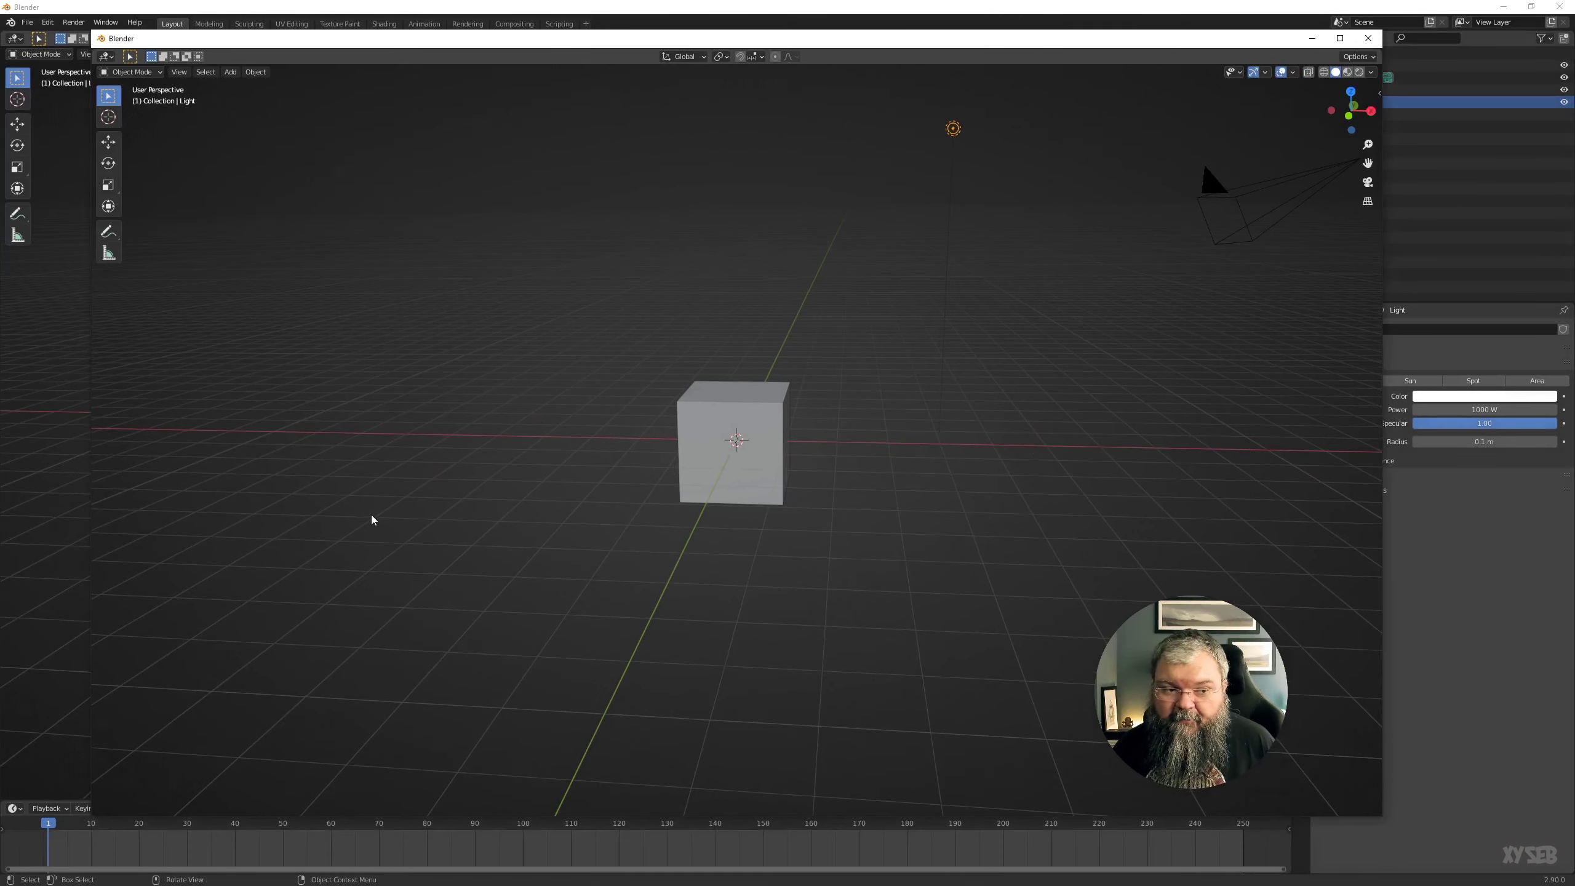
left_click_drag(191, 42, 317, 58)
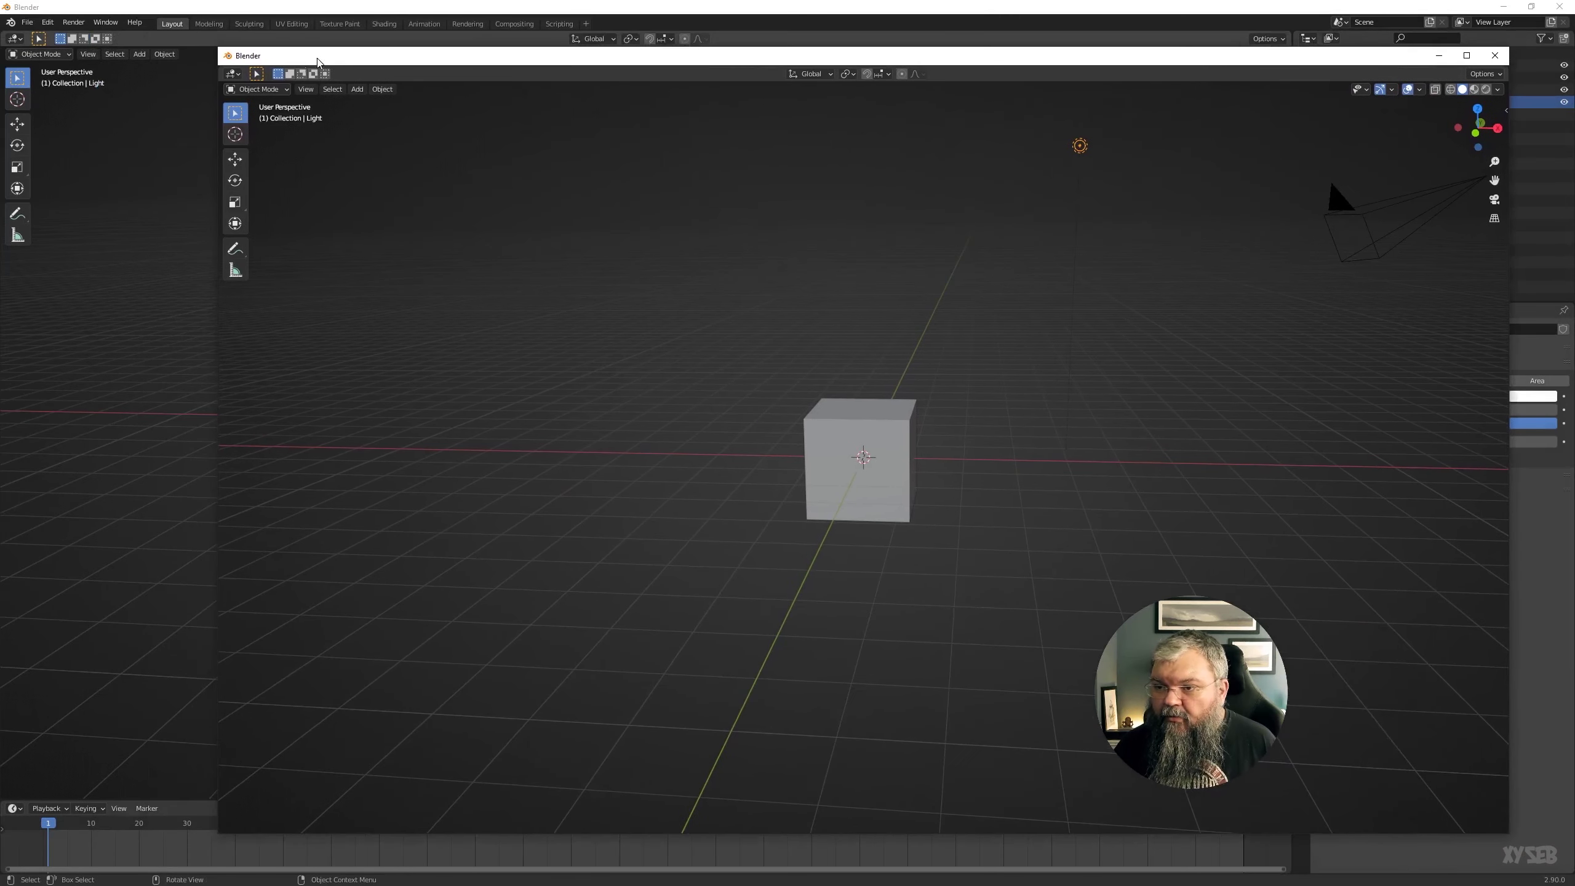
double_click(228, 58)
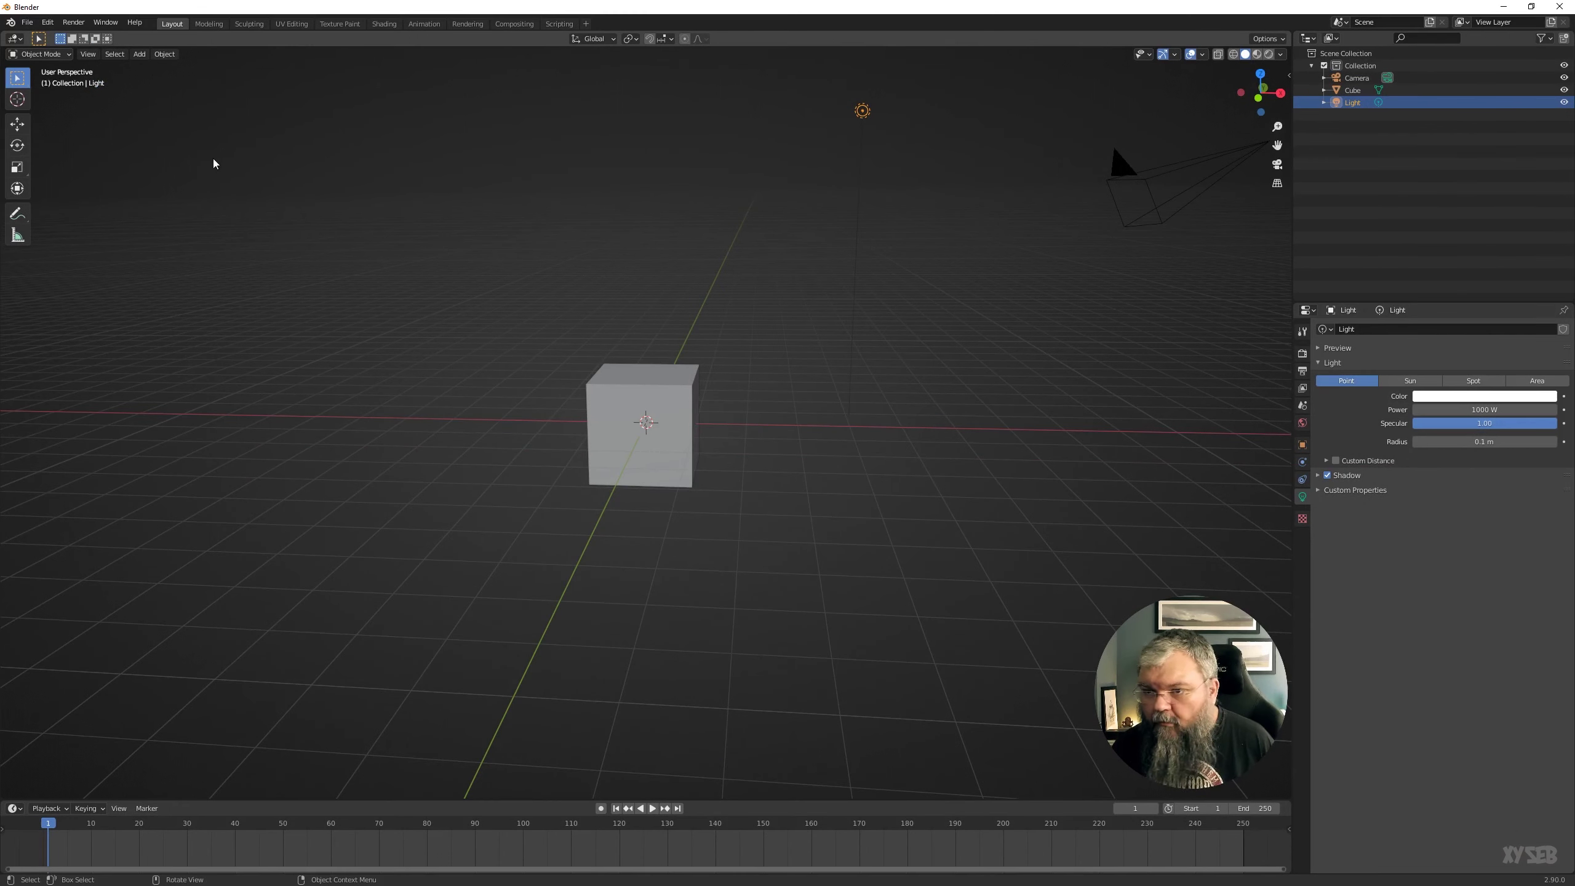
- Open a new window with the full layout, reduce its size and place it over the main window
left_click(111, 26)
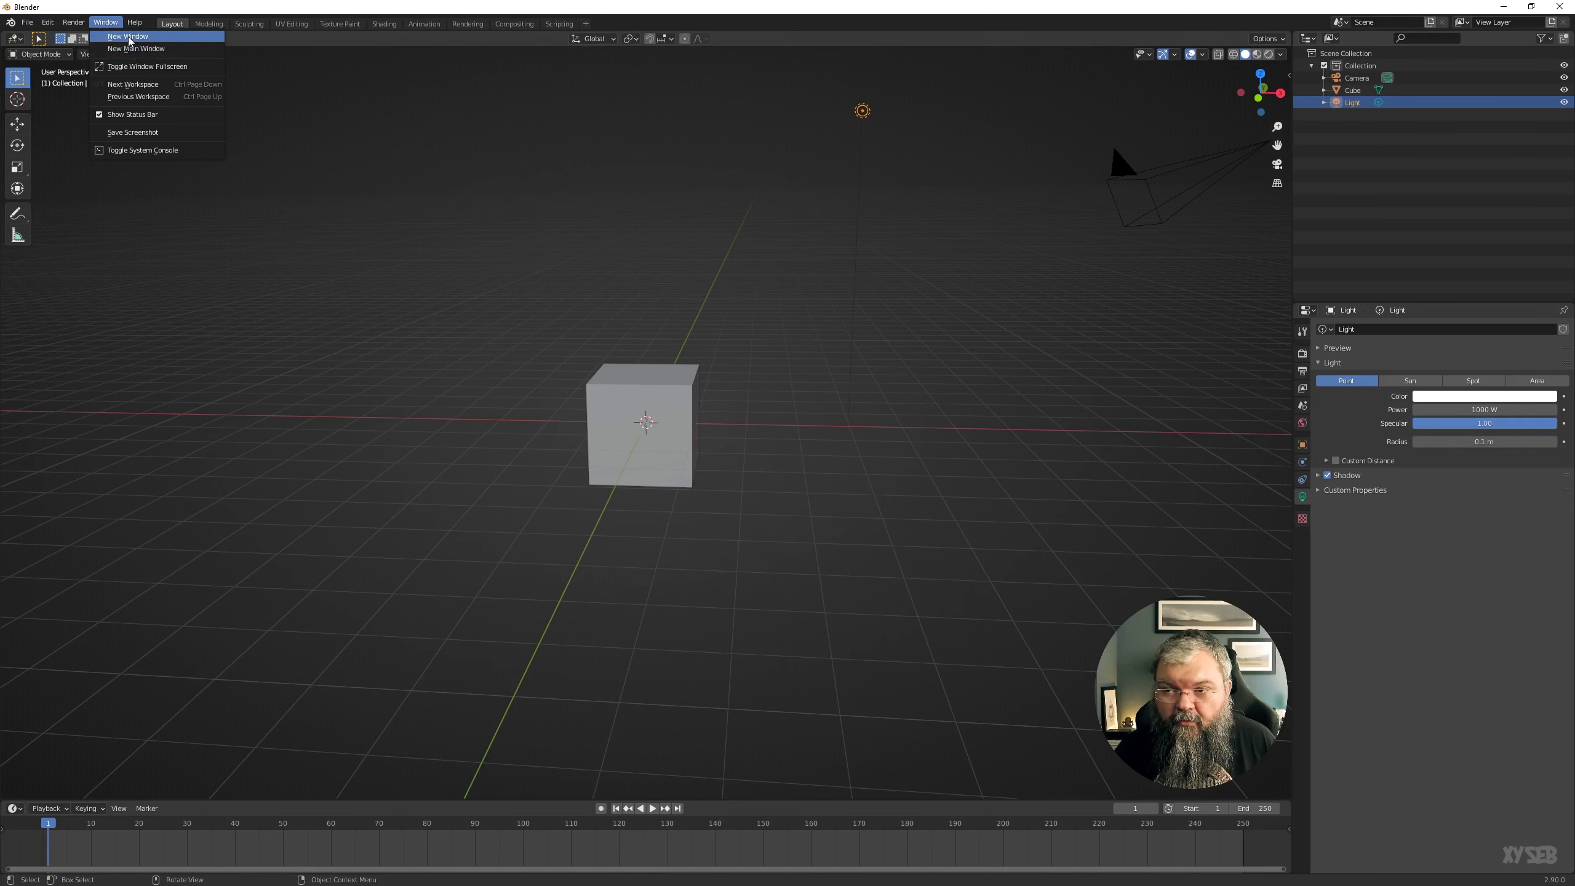
left_click(128, 37)
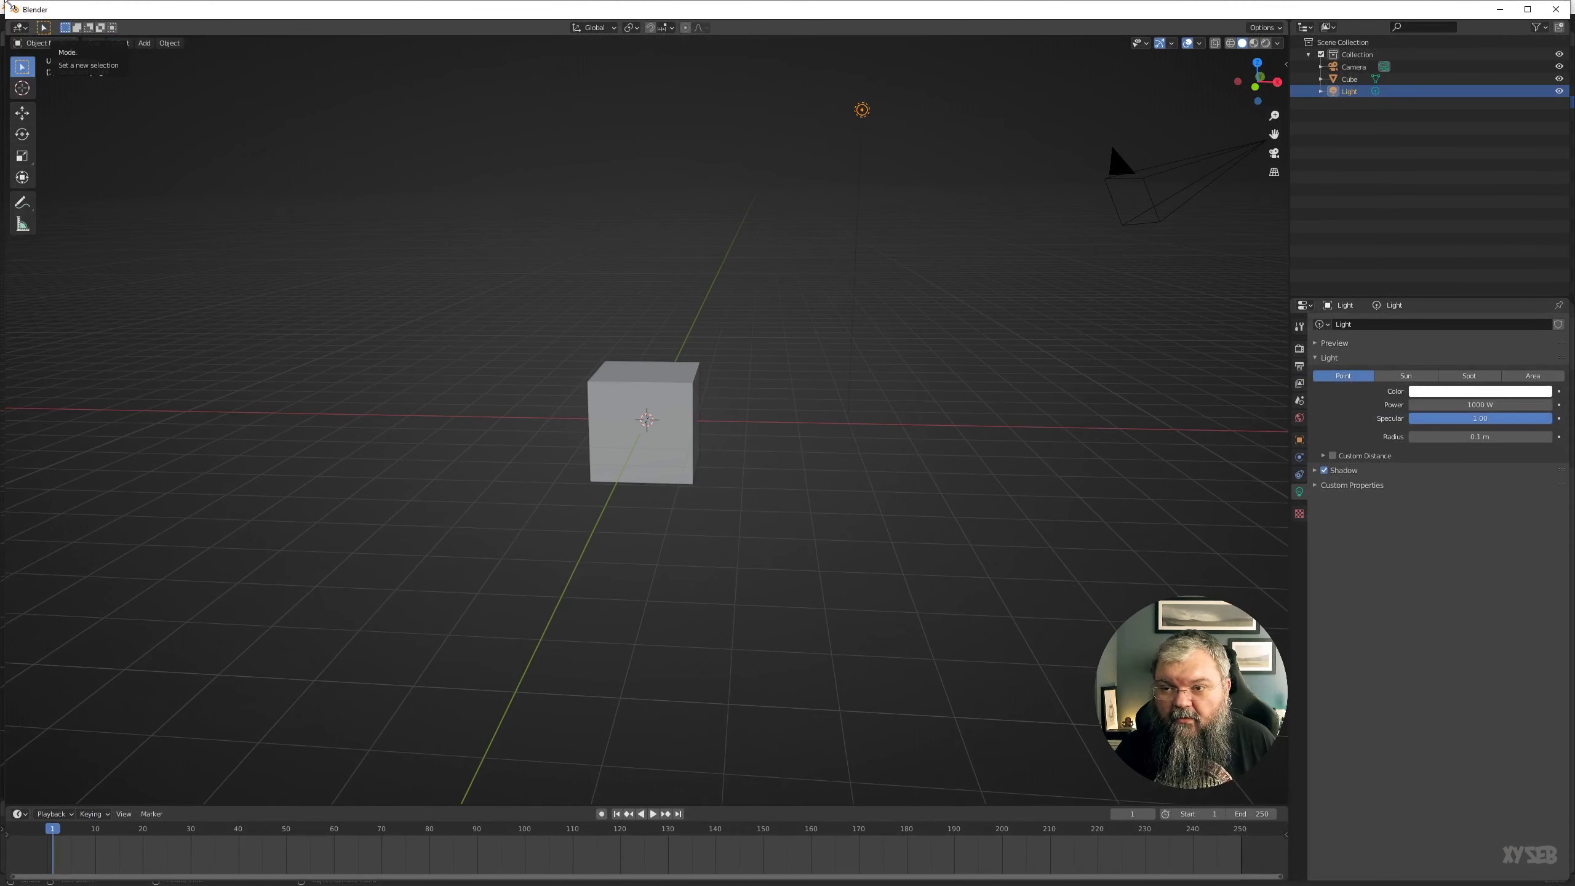
left_click_drag(9, 4, 125, 83)
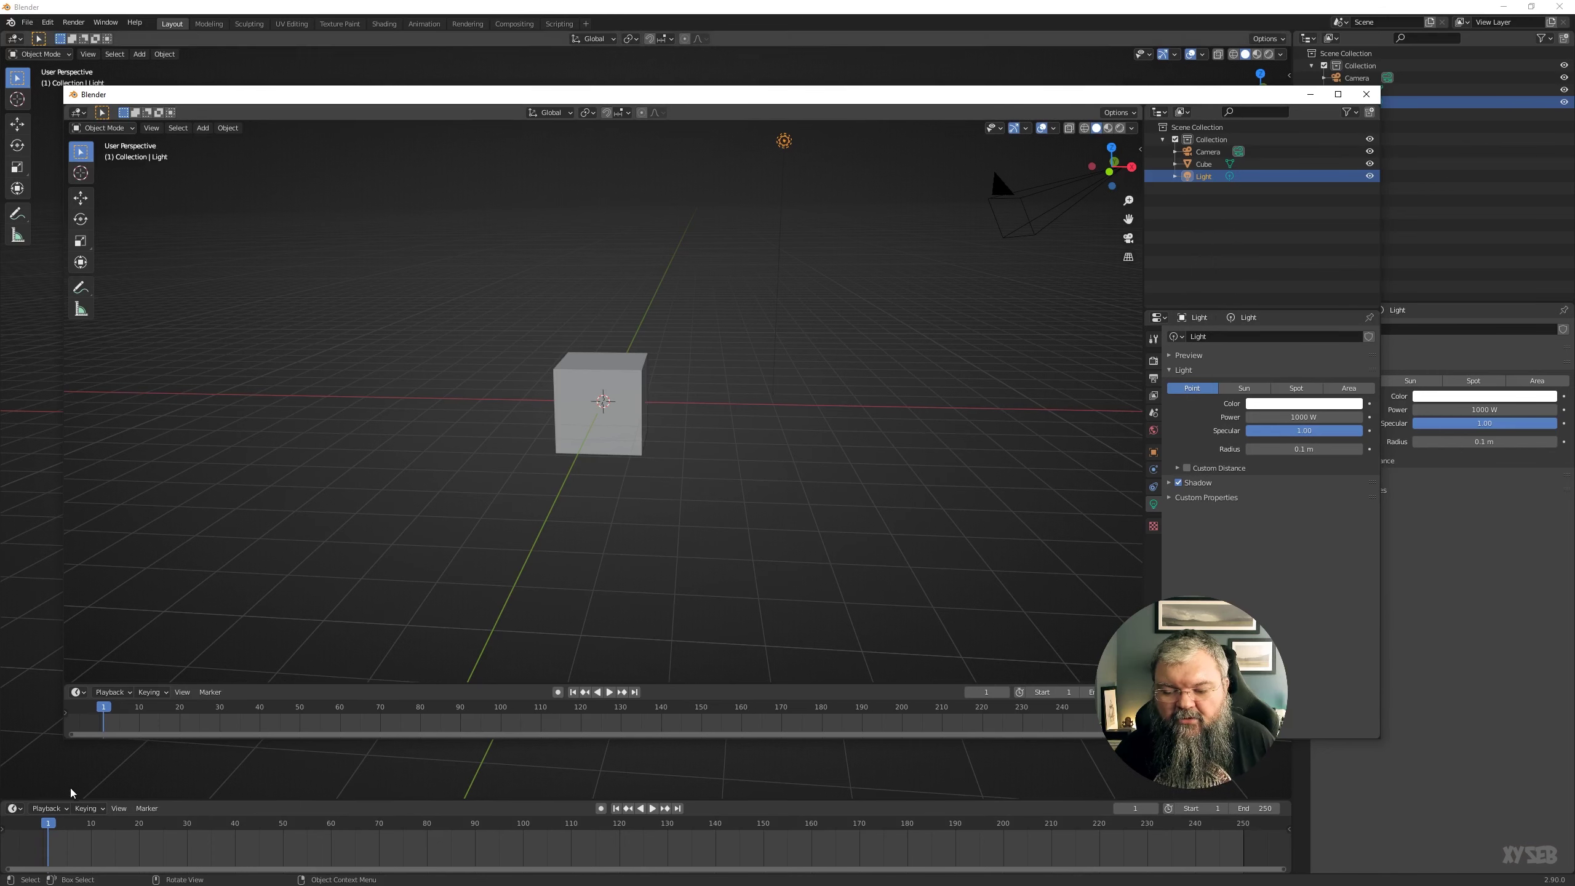
- Close the extra layout window, and open a new main window and close it again
double_click(73, 95)
left_click(108, 22)
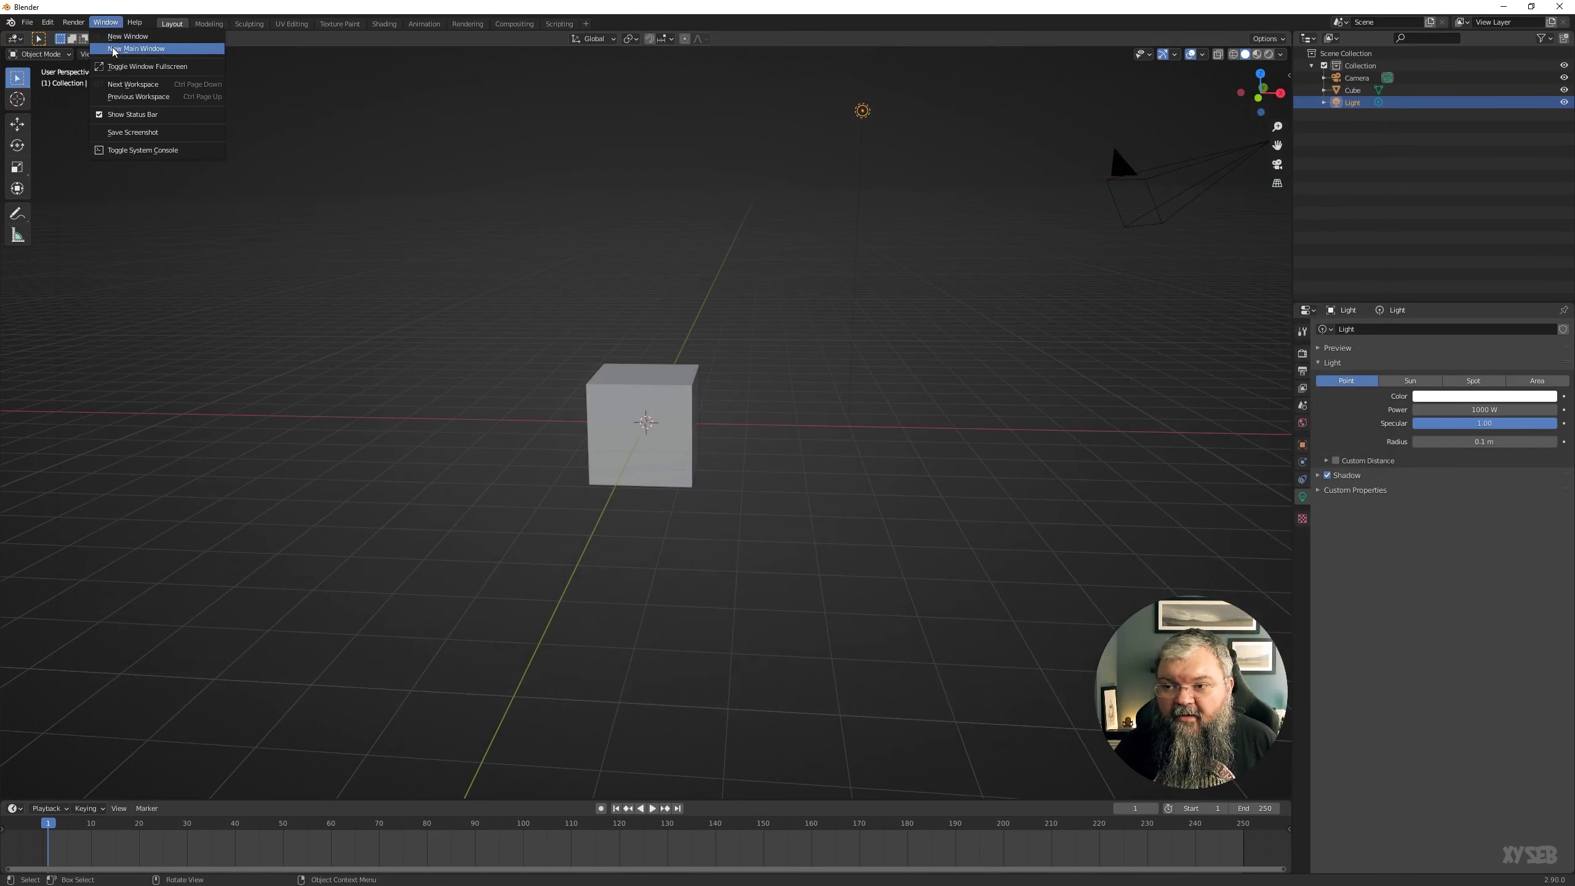
left_click(112, 49)
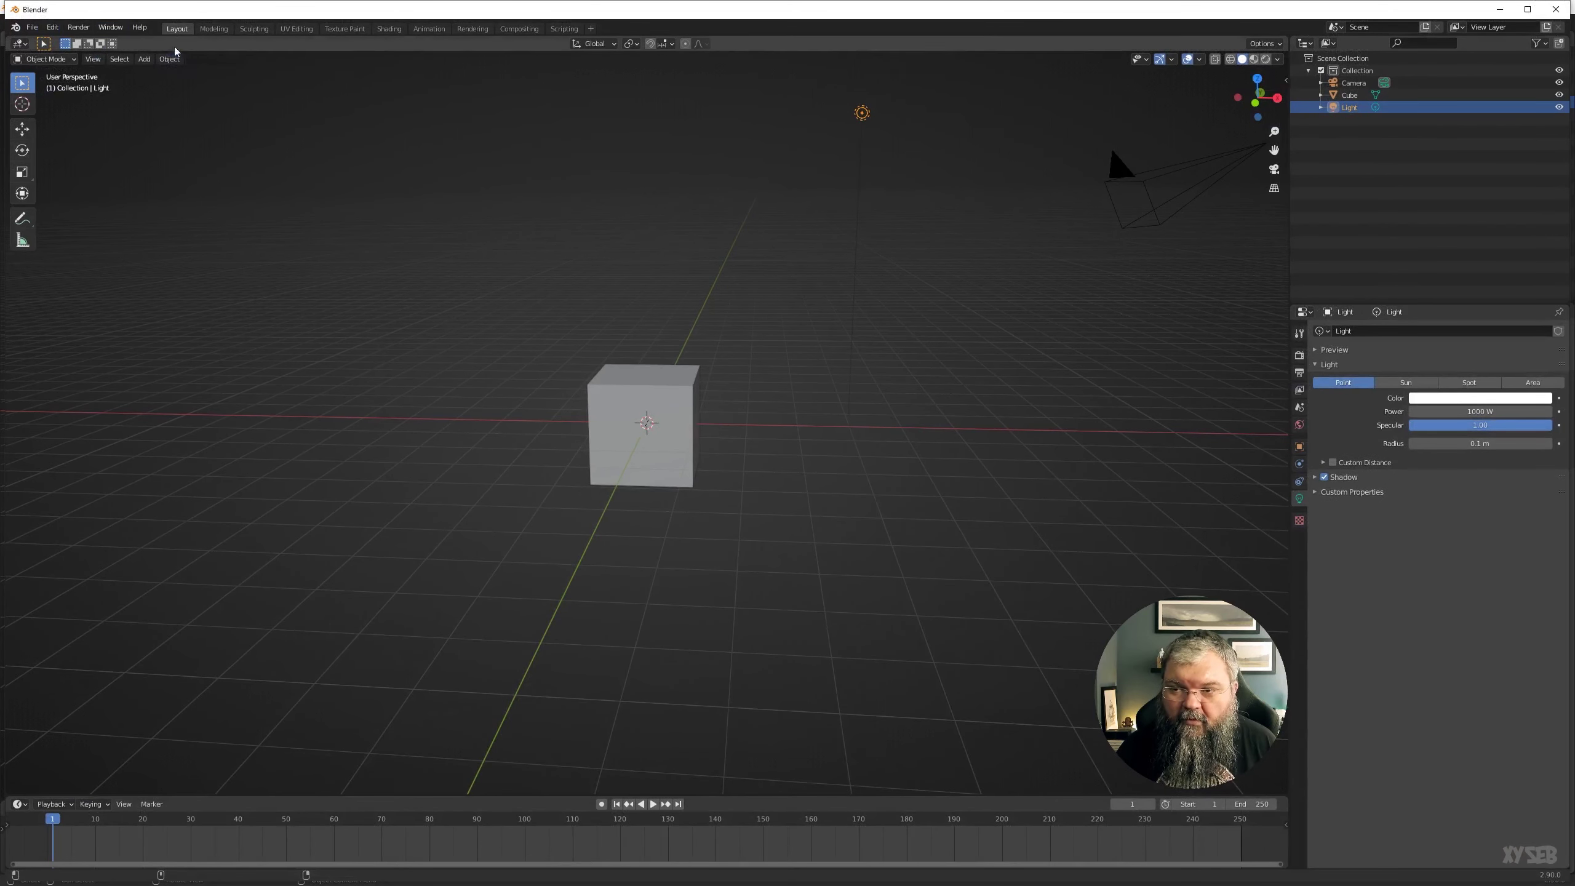
double_click(30, 3)
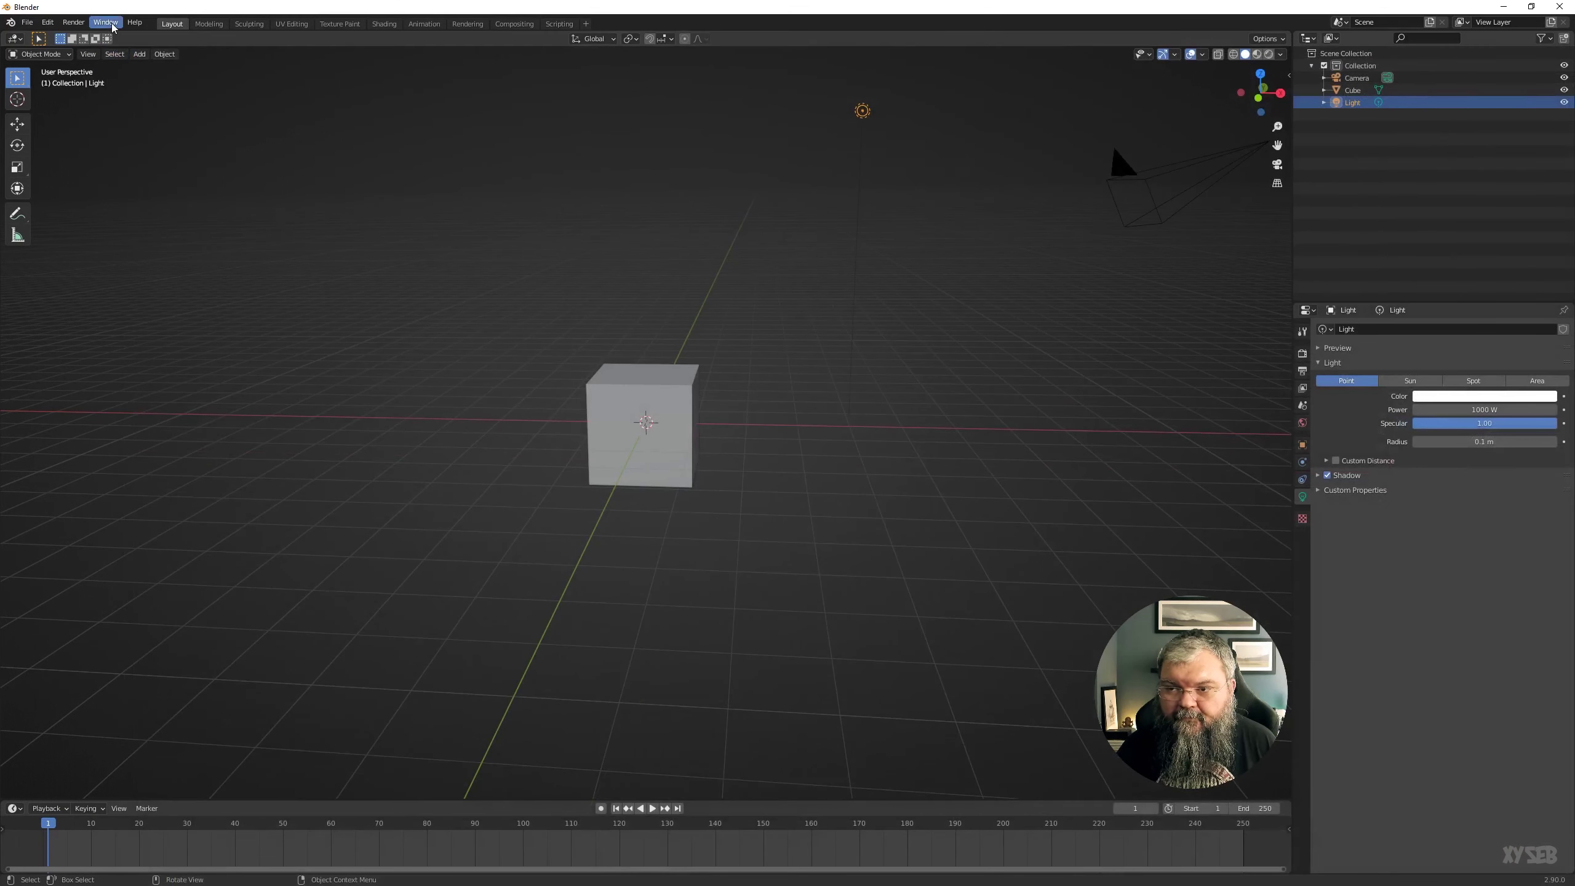
- Switch the program window to fullscreen and return it to normal windowed display
left_click(105, 23)
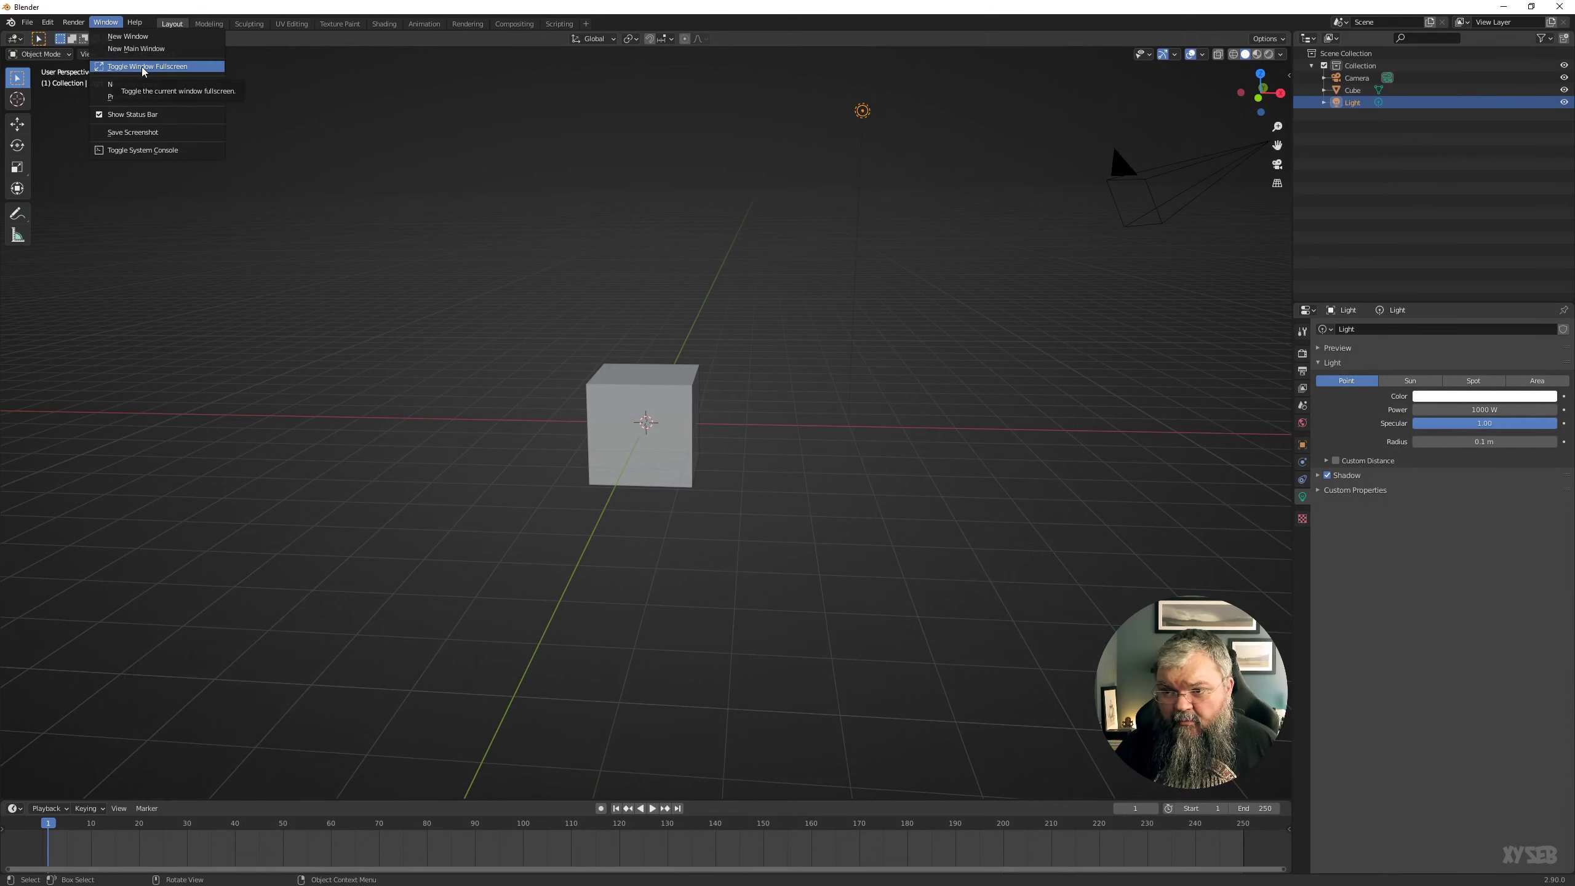
left_click(140, 66)
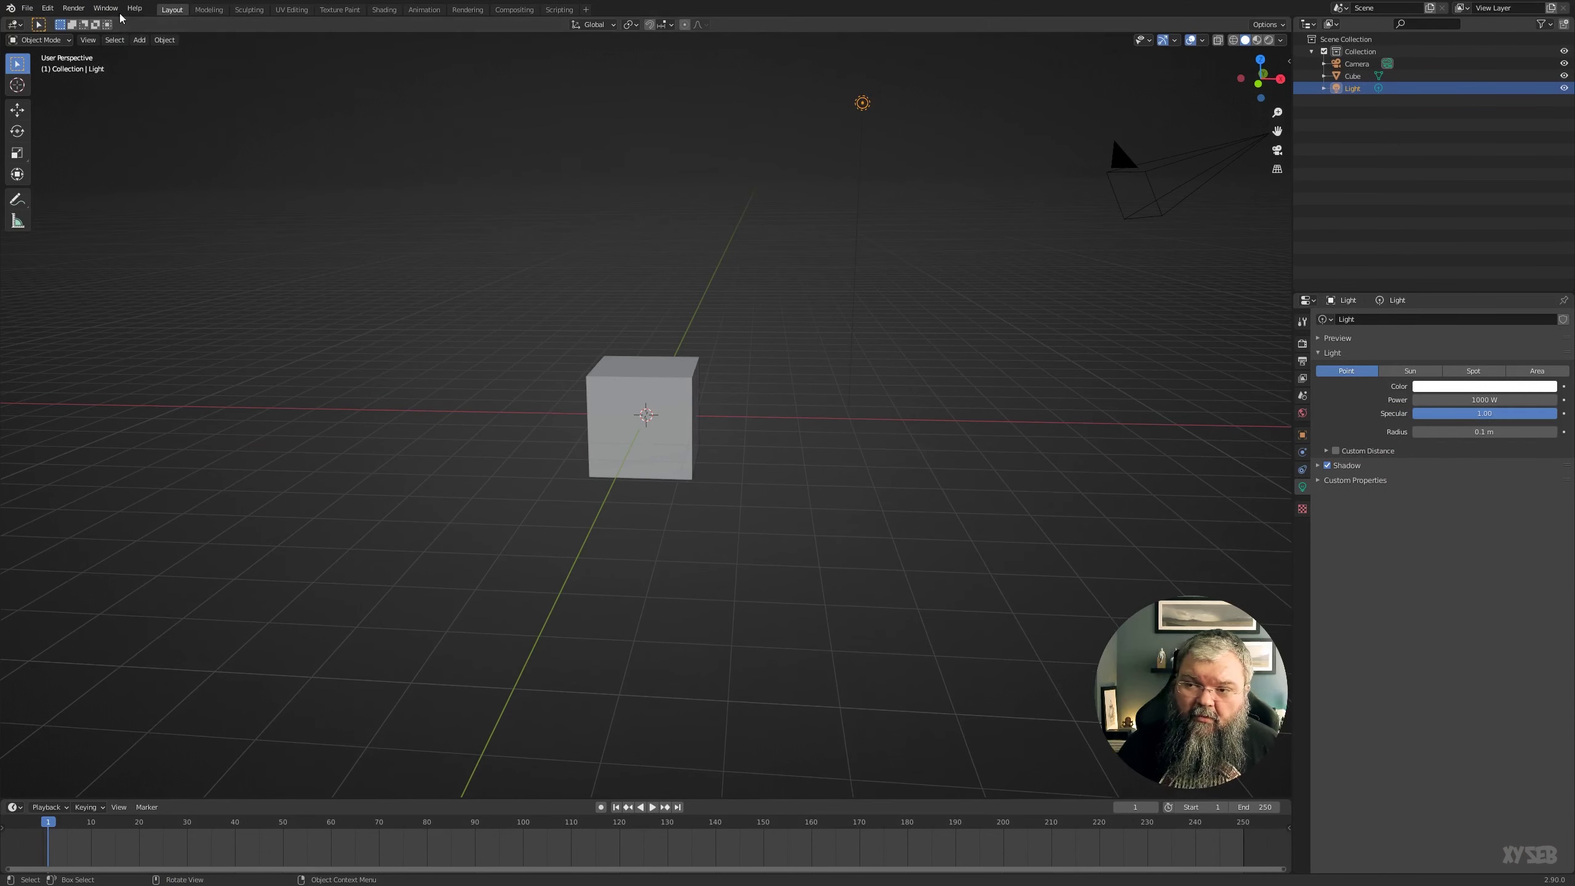
left_click(111, 13)
left_click(123, 55)
- Show the system console window and hide it again
left_click(105, 21)
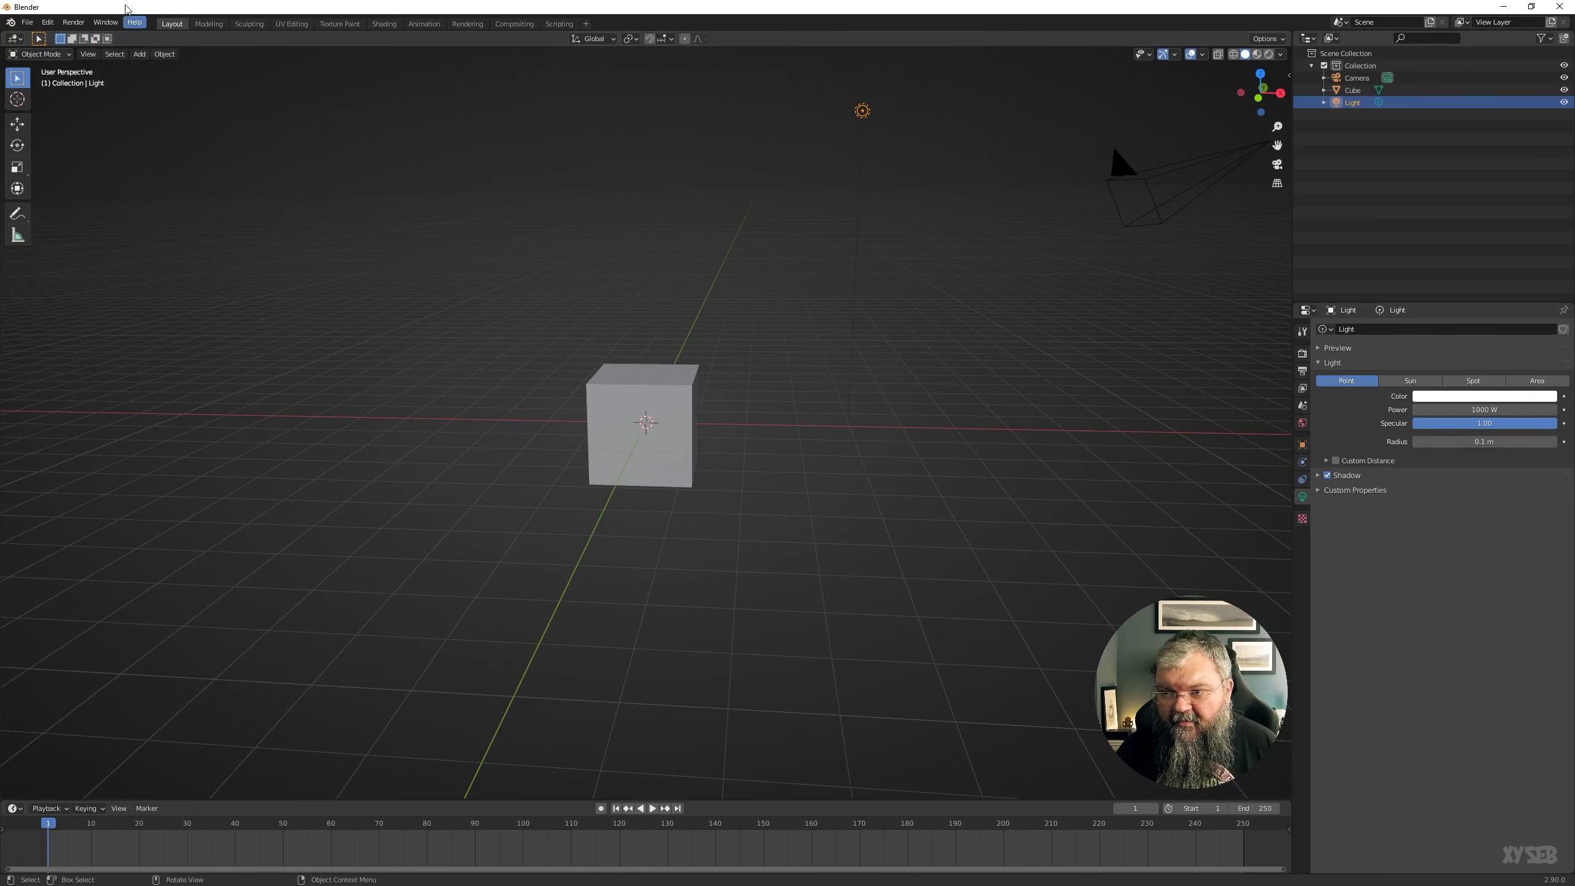
left_click(105, 21)
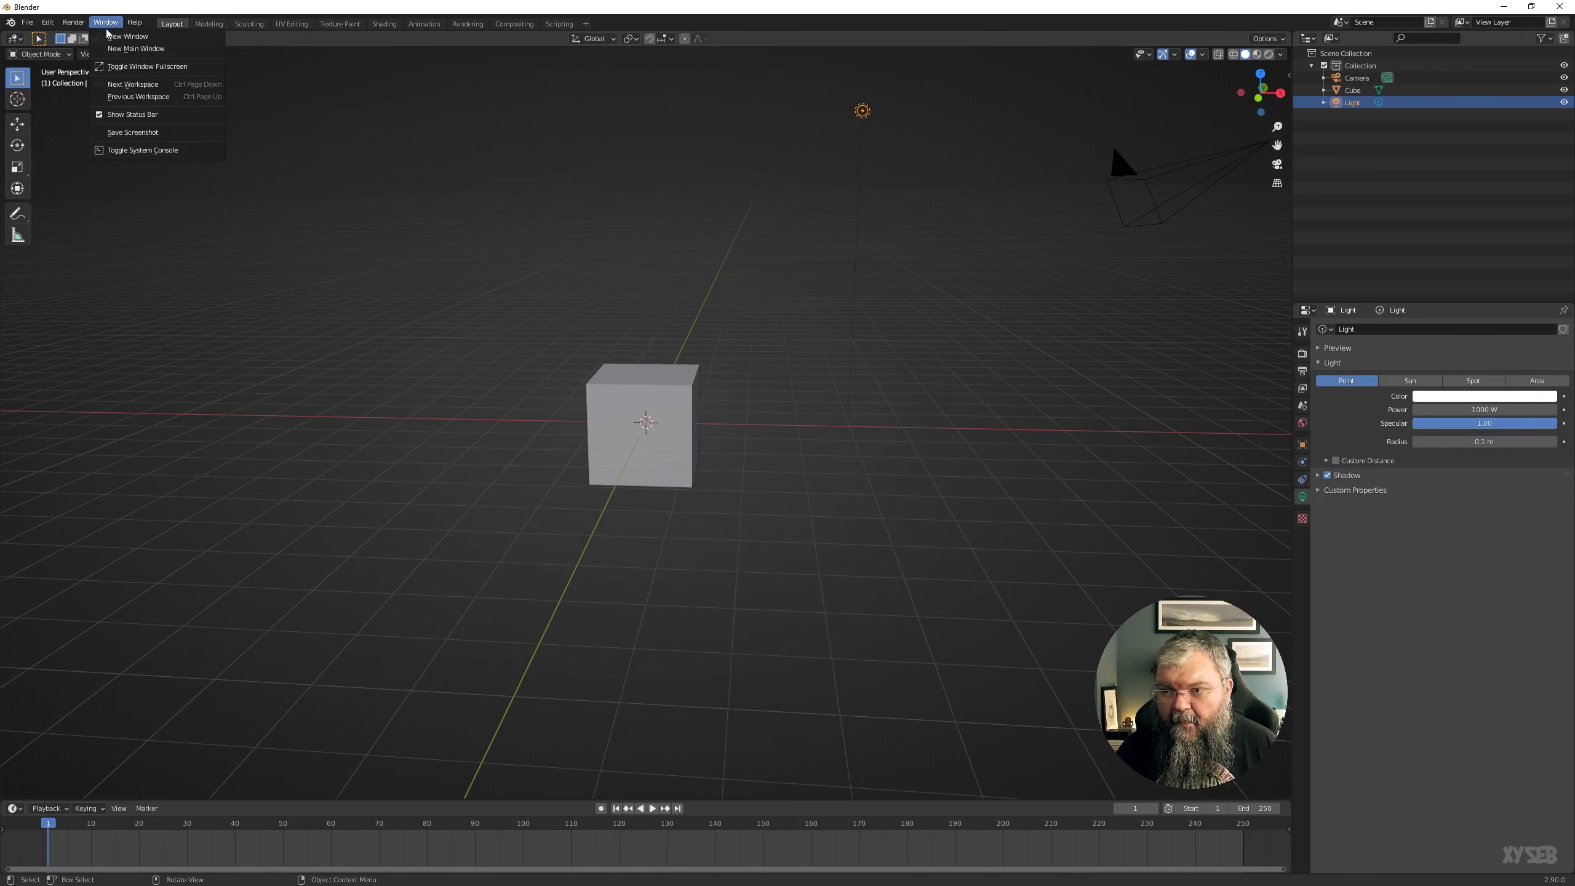
left_click(131, 150)
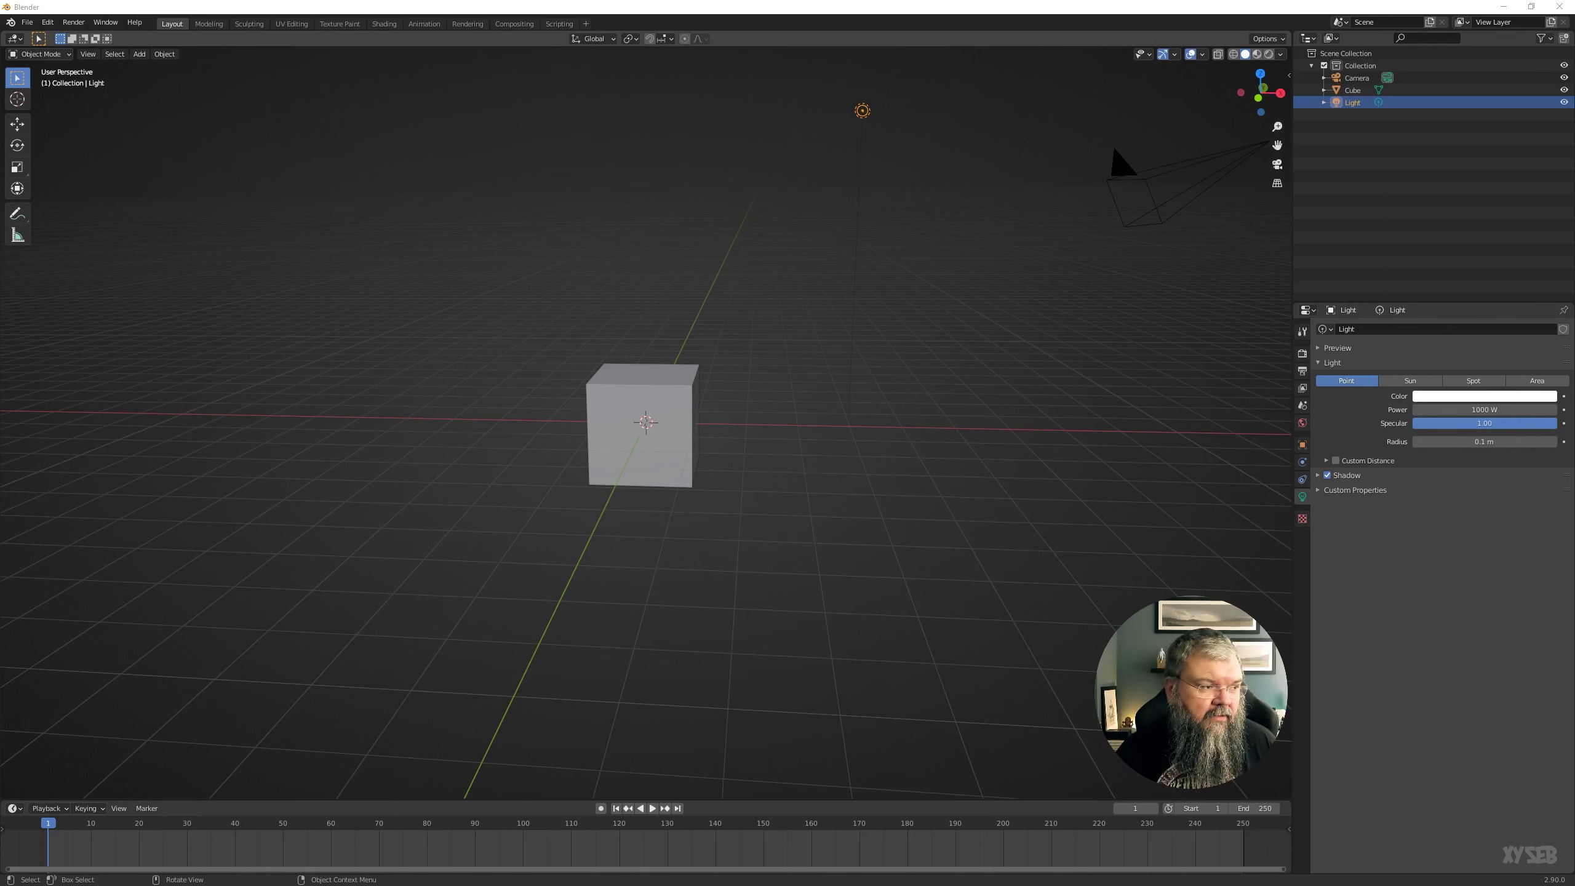
left_click_drag(0, 191, 0, 262)
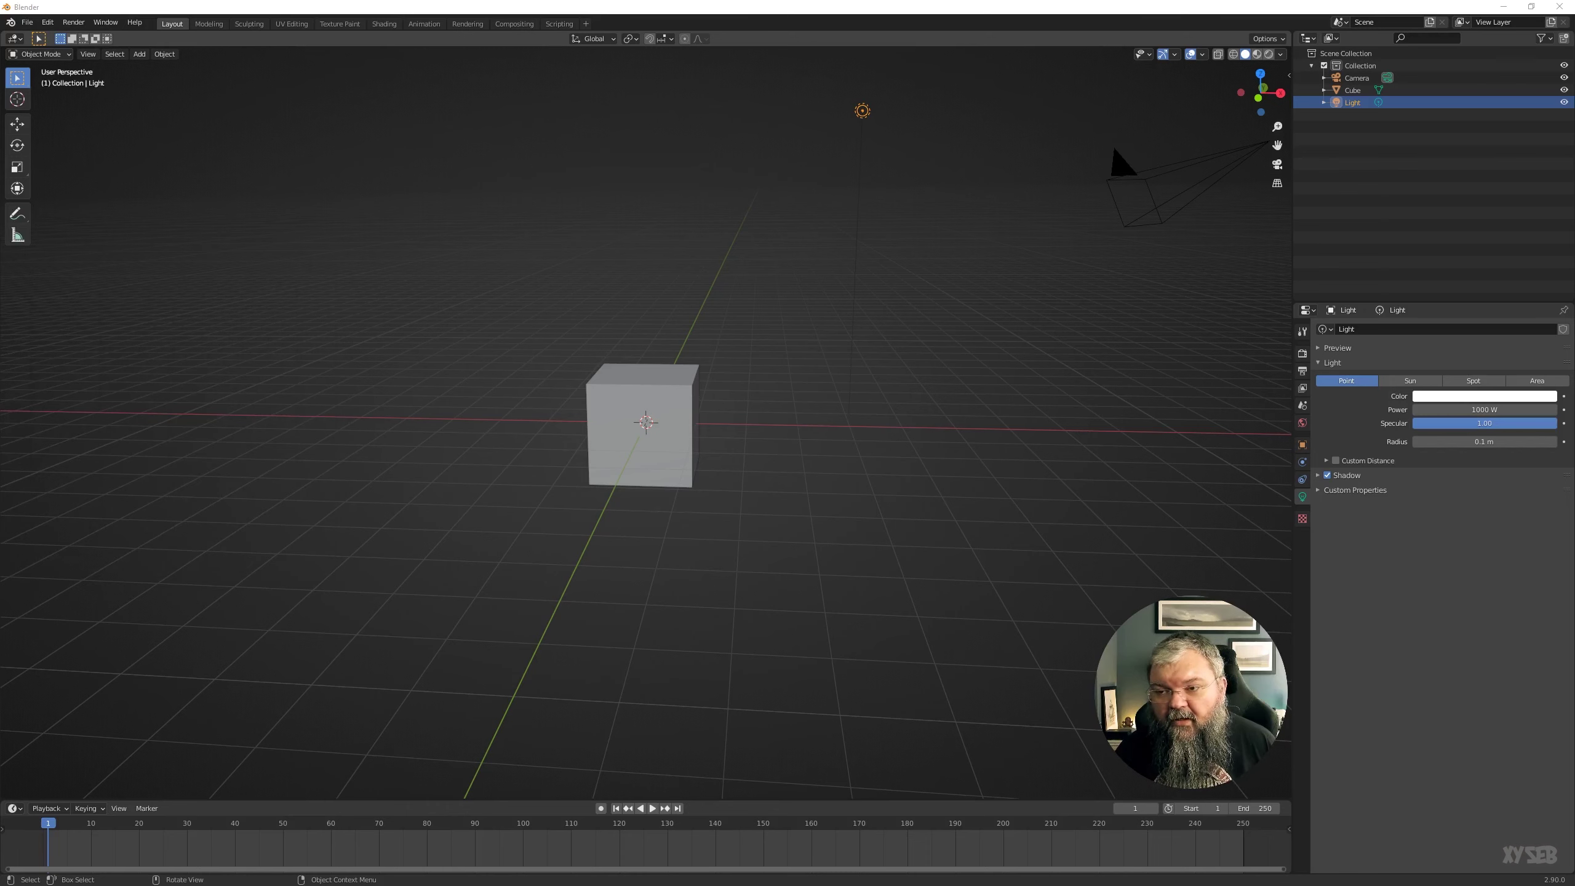
left_click(104, 23)
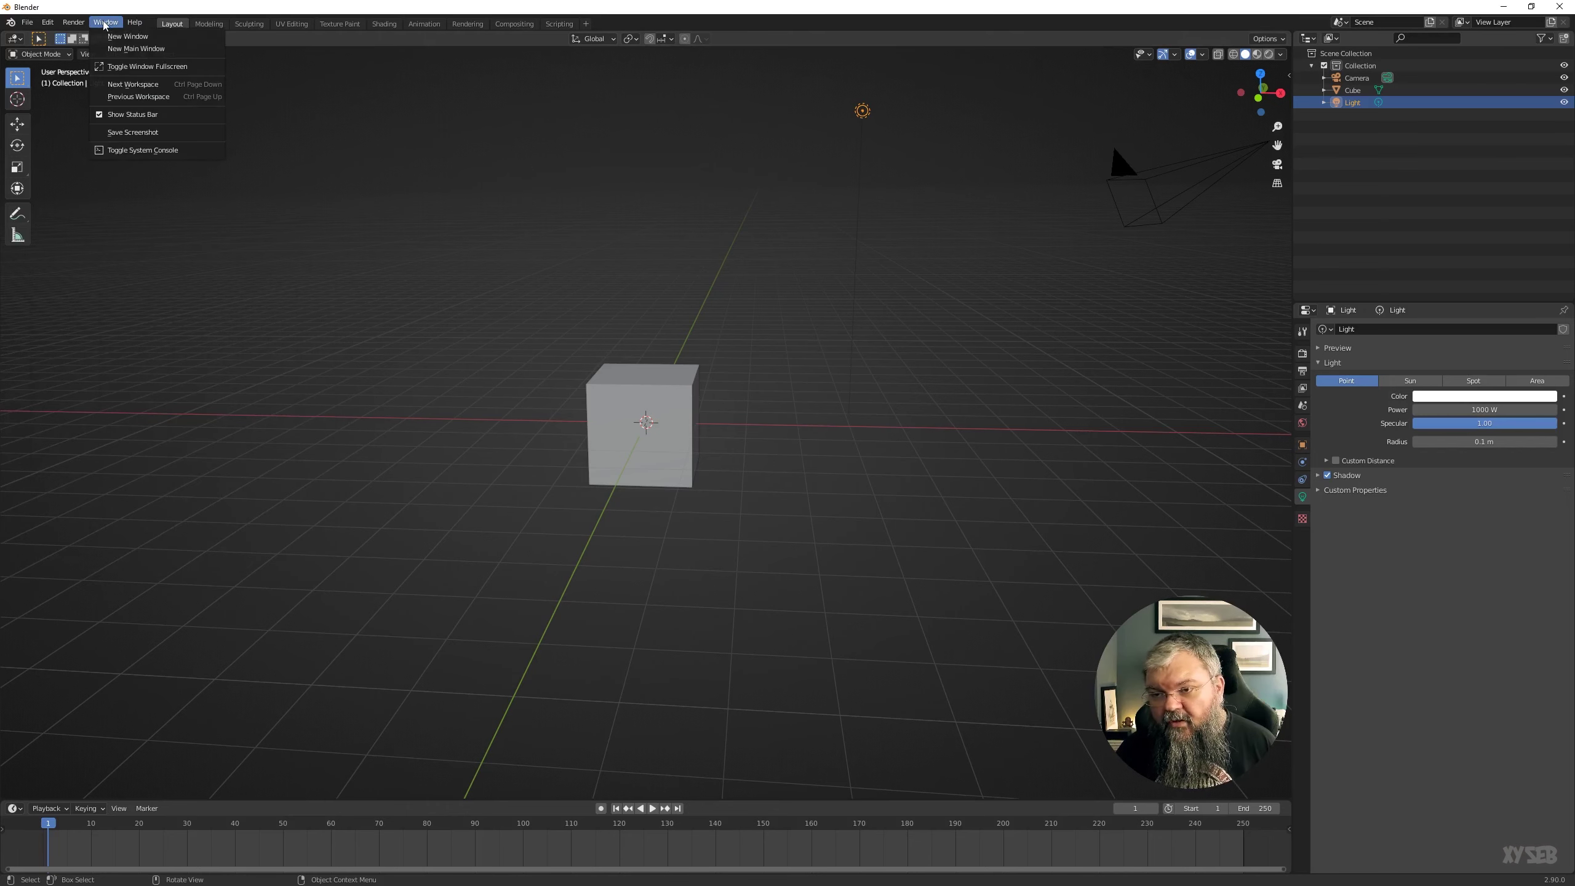
left_click(130, 150)
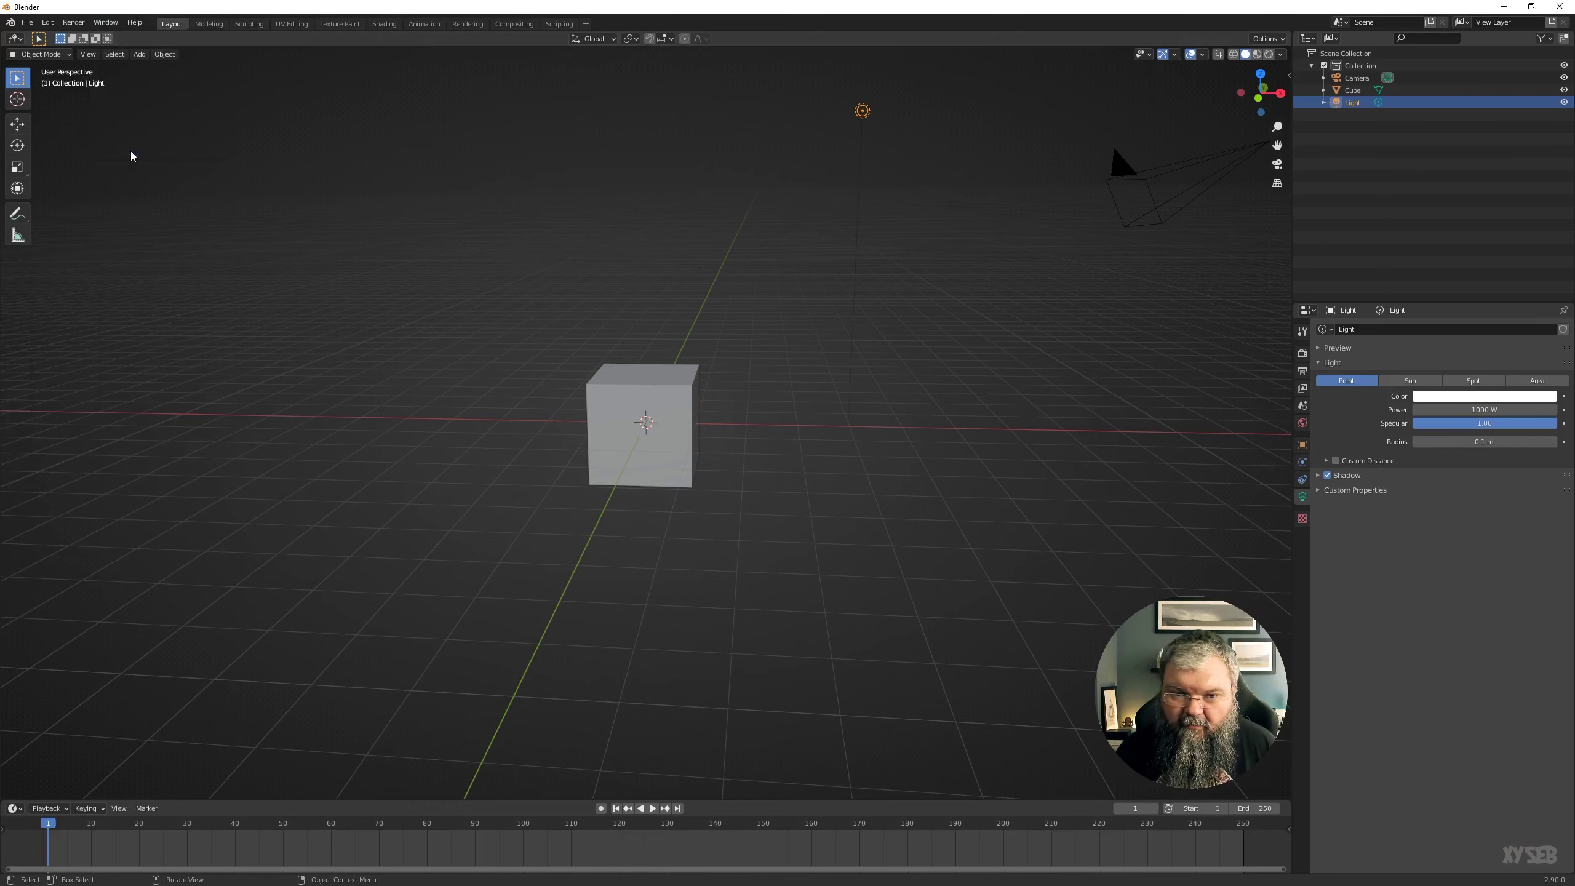
left_click(105, 22)
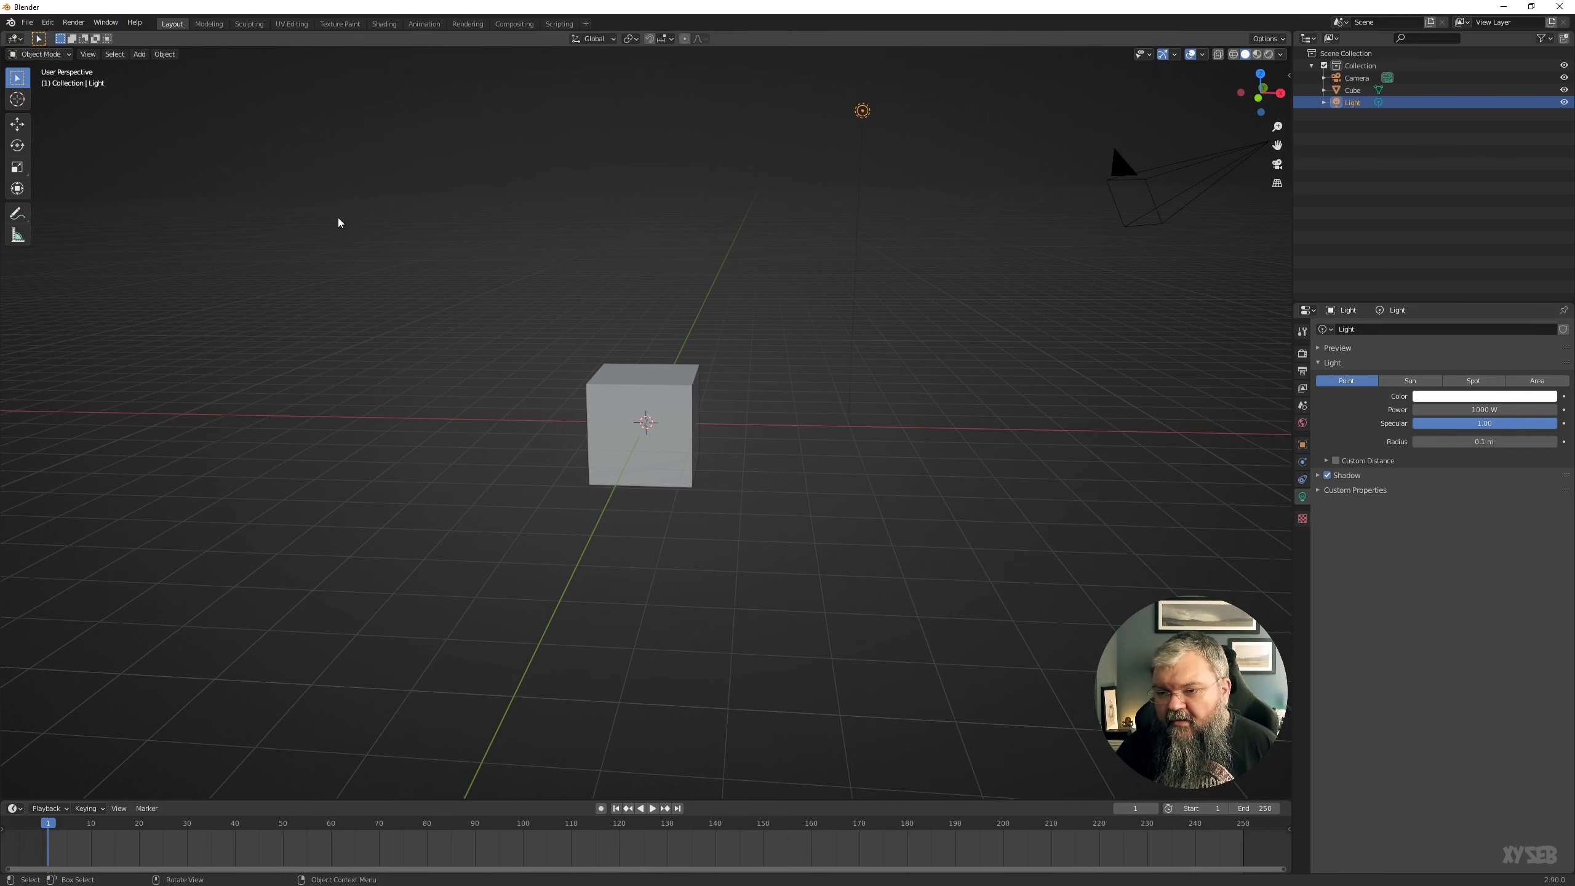
- Deselect the light and split the 3D viewport vertically into two side-by-side areas of about equal width
left_click(401, 228)
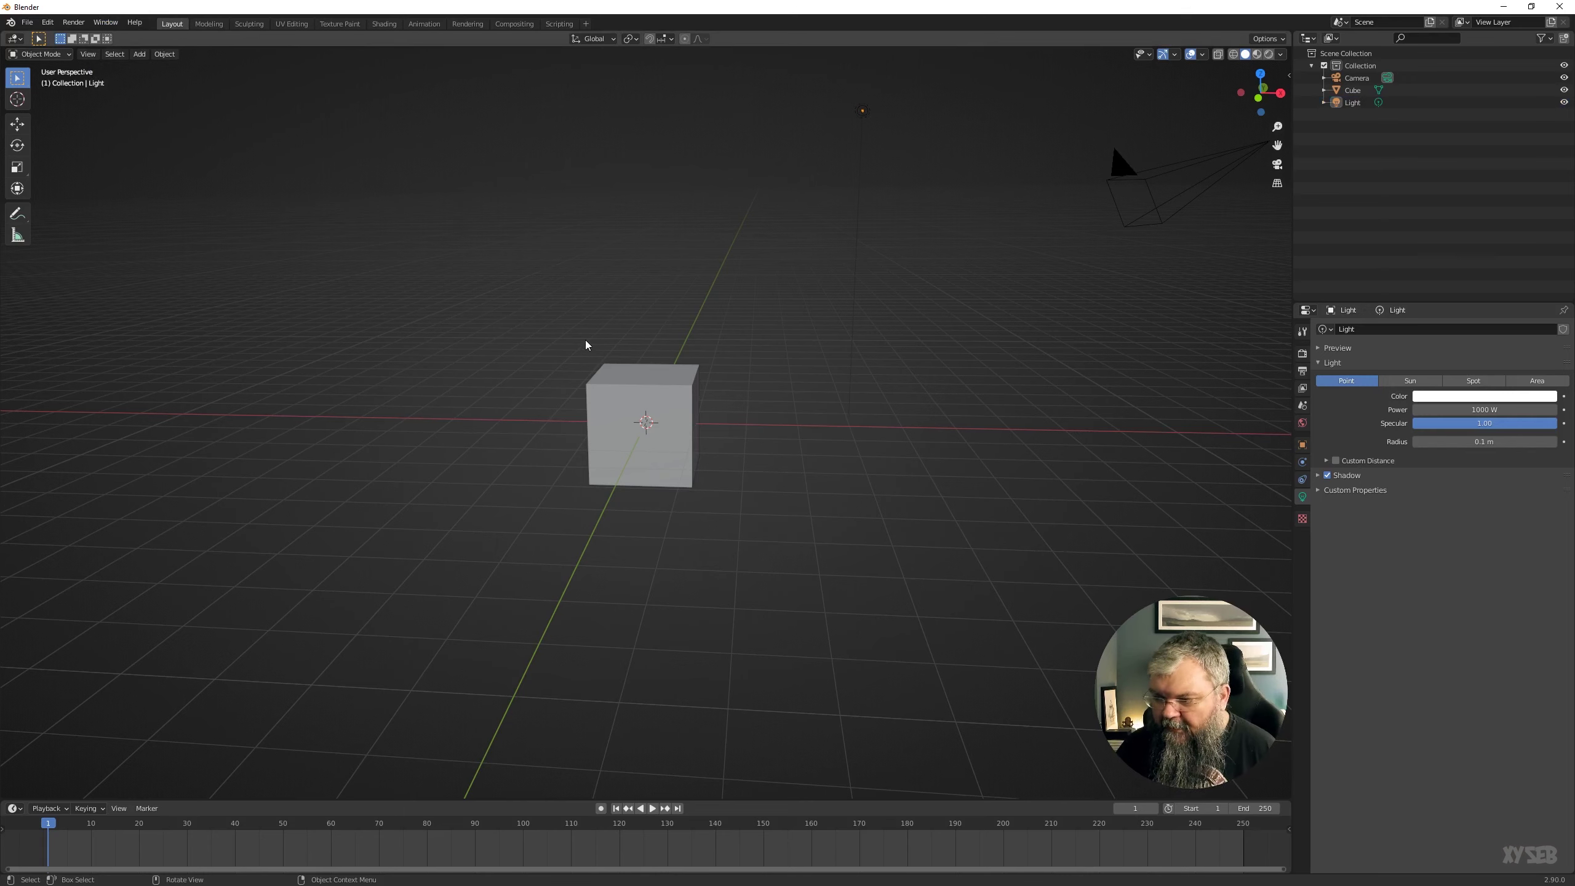
middle_click_drag(585, 343, 670, 338)
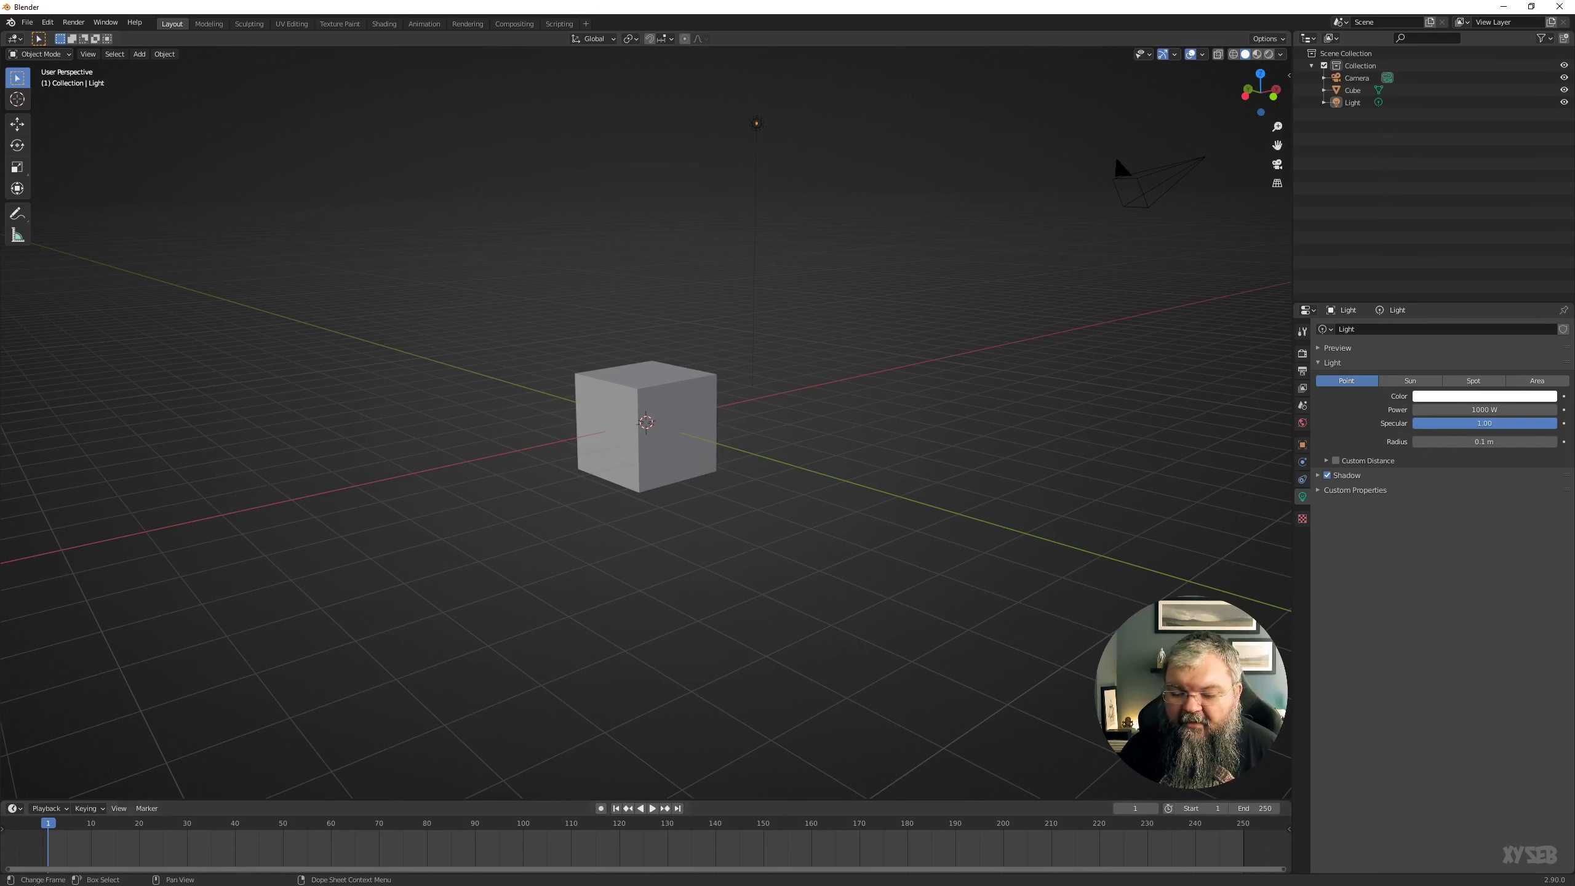
left_click_drag(4, 795, 618, 770)
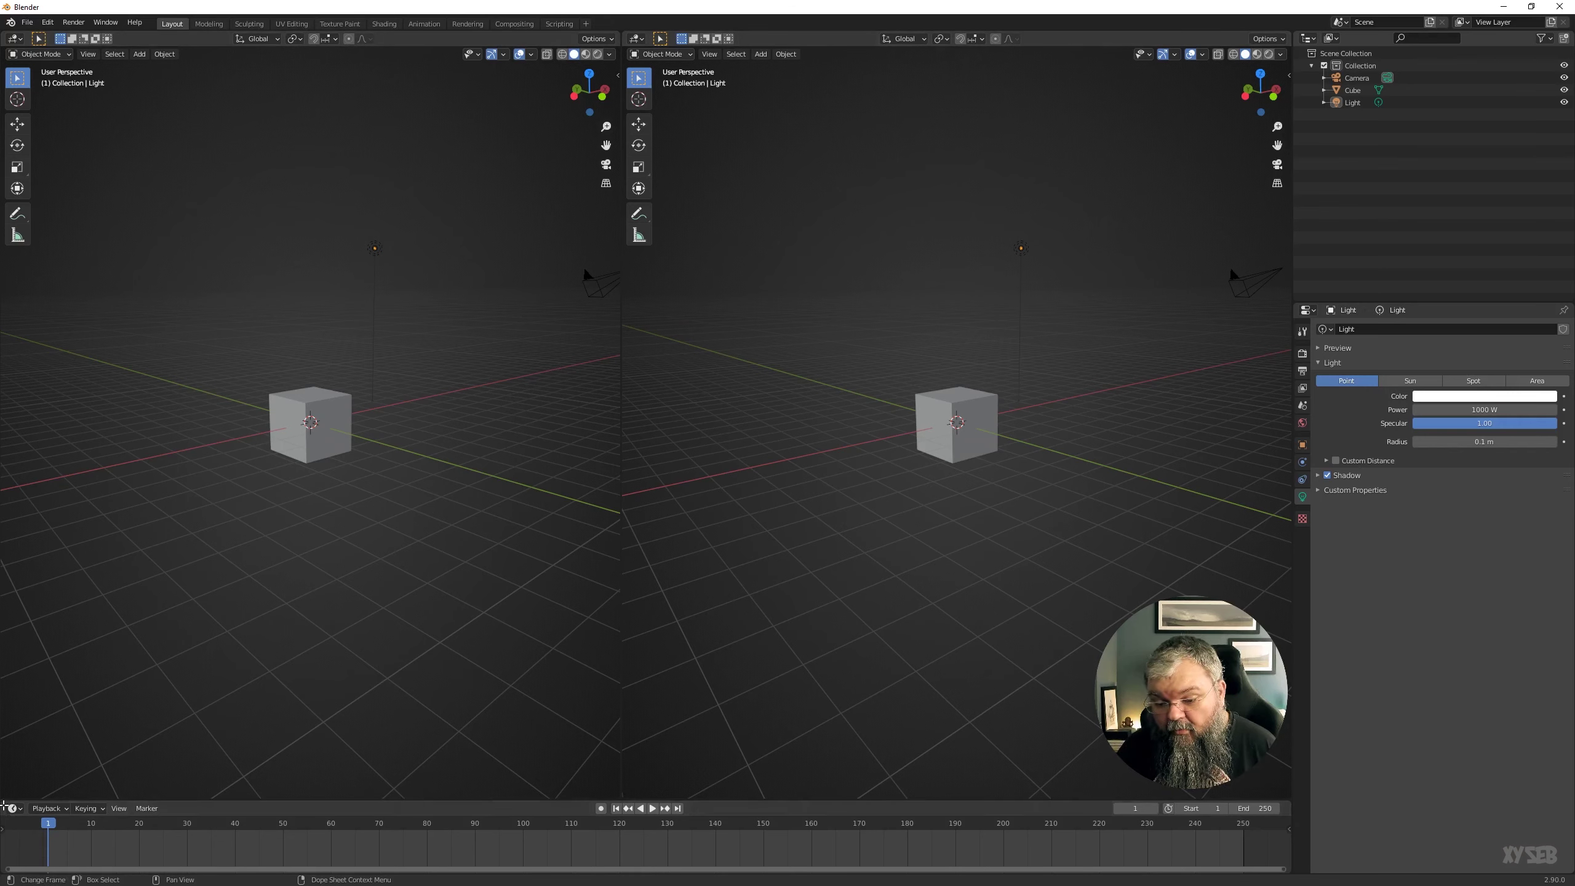
- Split the timeline vertically into two areas and join them back into one
left_click_drag(3, 805, 366, 828)
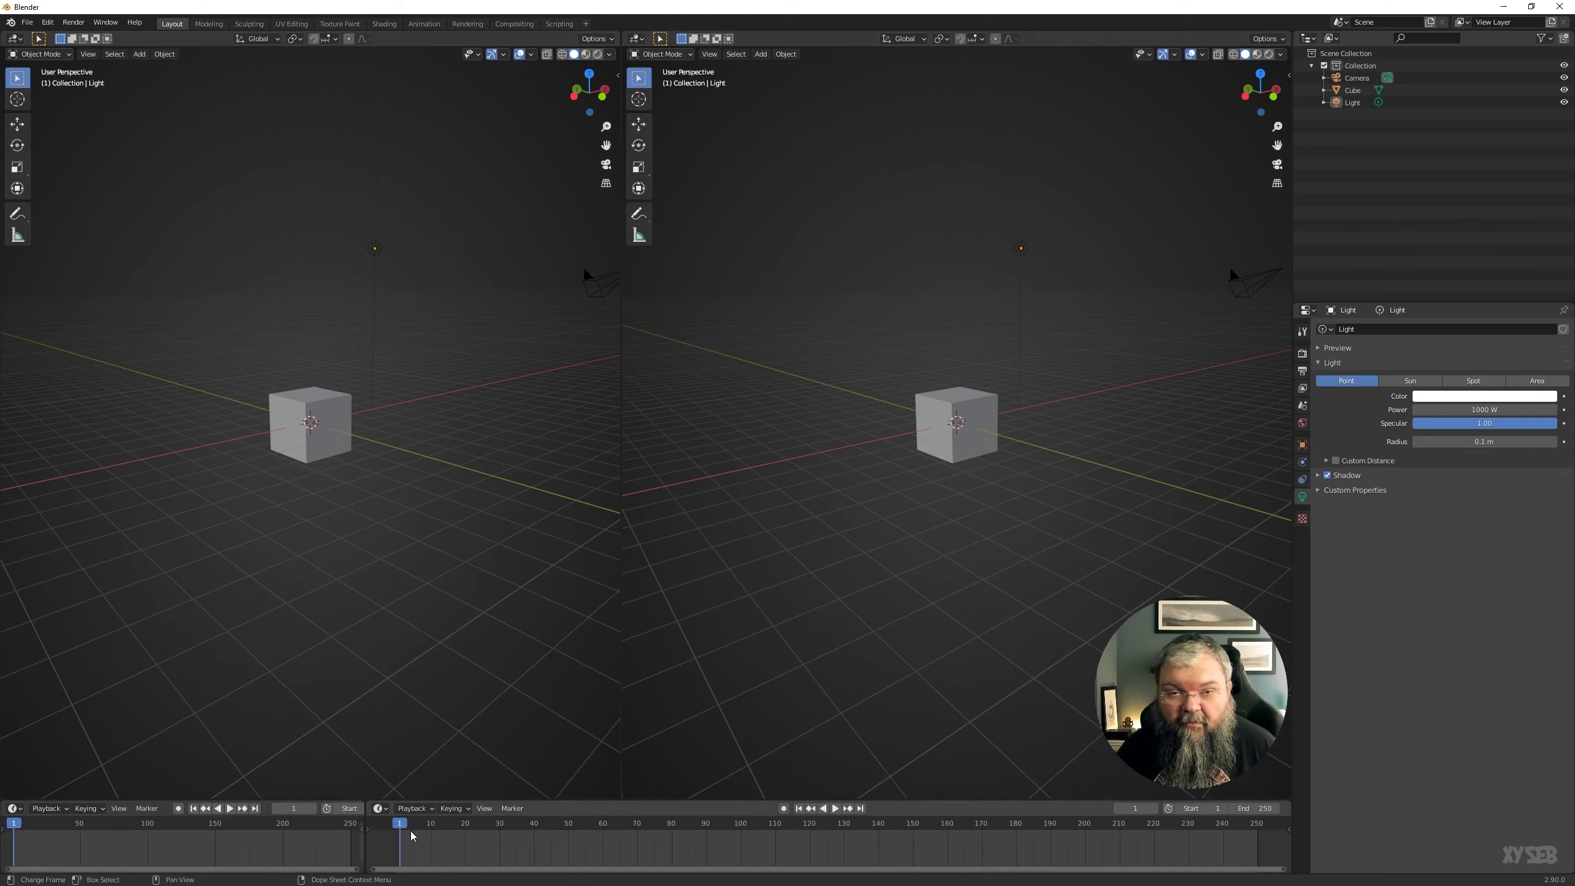
left_click_drag(368, 804, 327, 812)
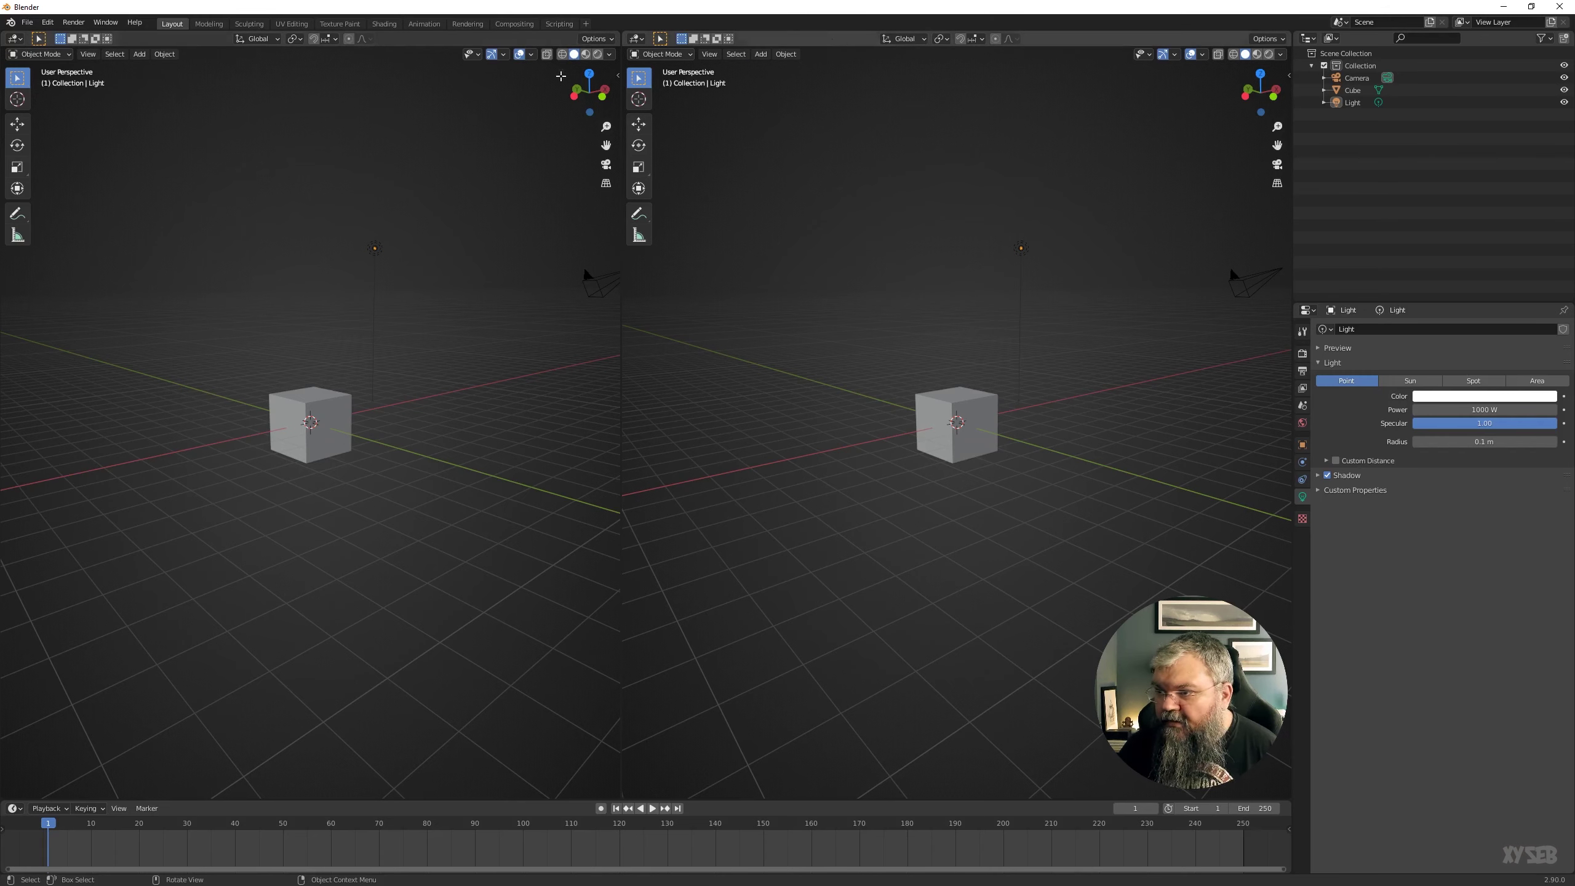
- Change the left viewport area in turn to the Outliner, Image Editor, Shader Editor and Graph Editor
left_click(13, 39)
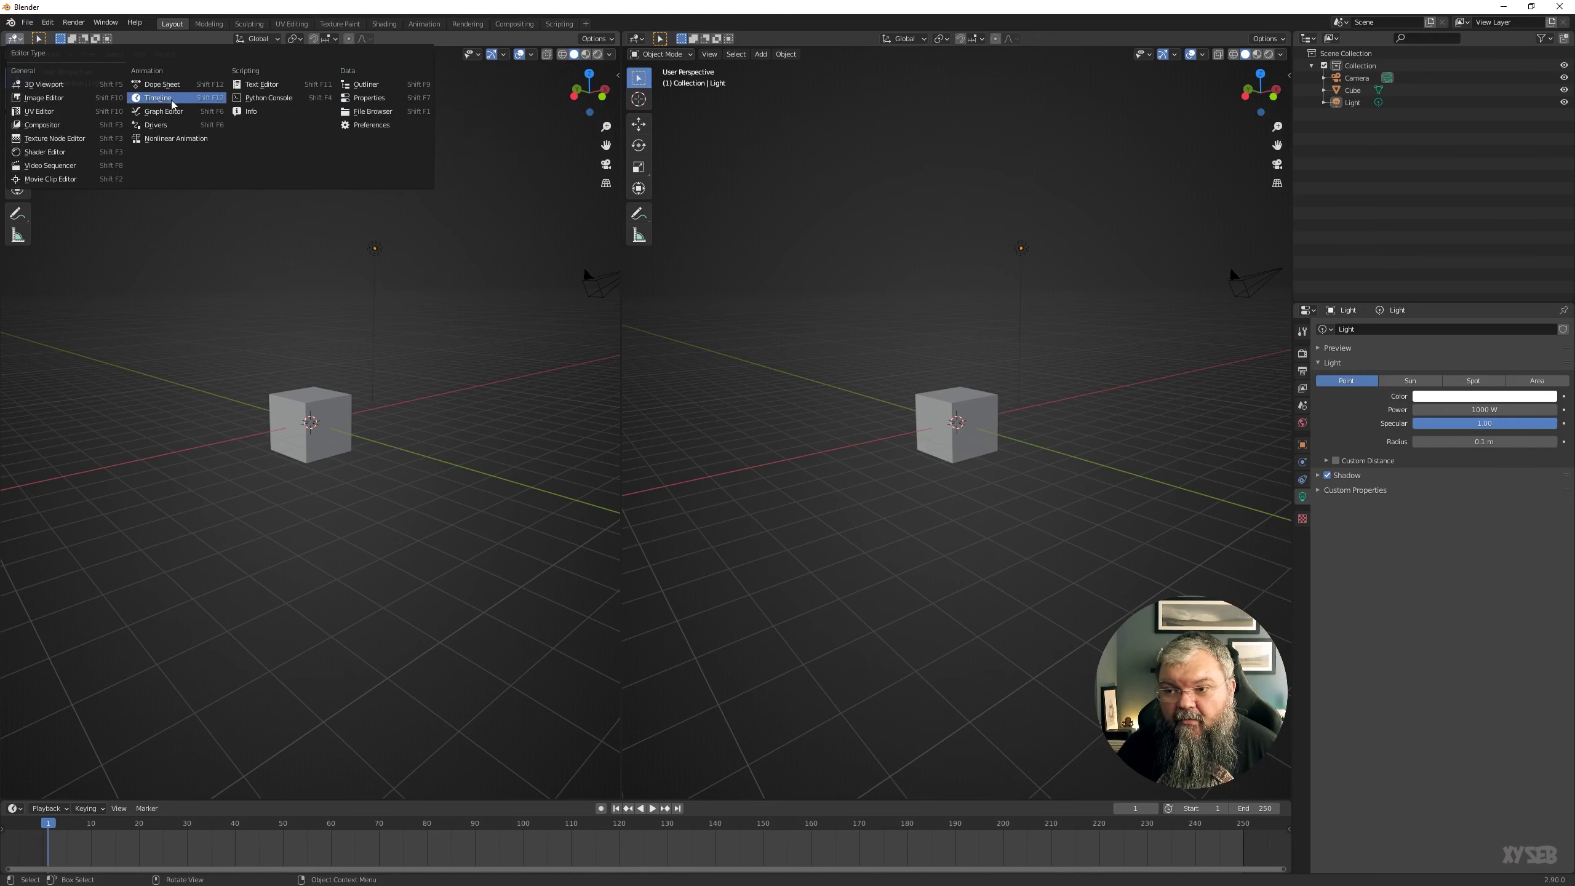
left_click(381, 88)
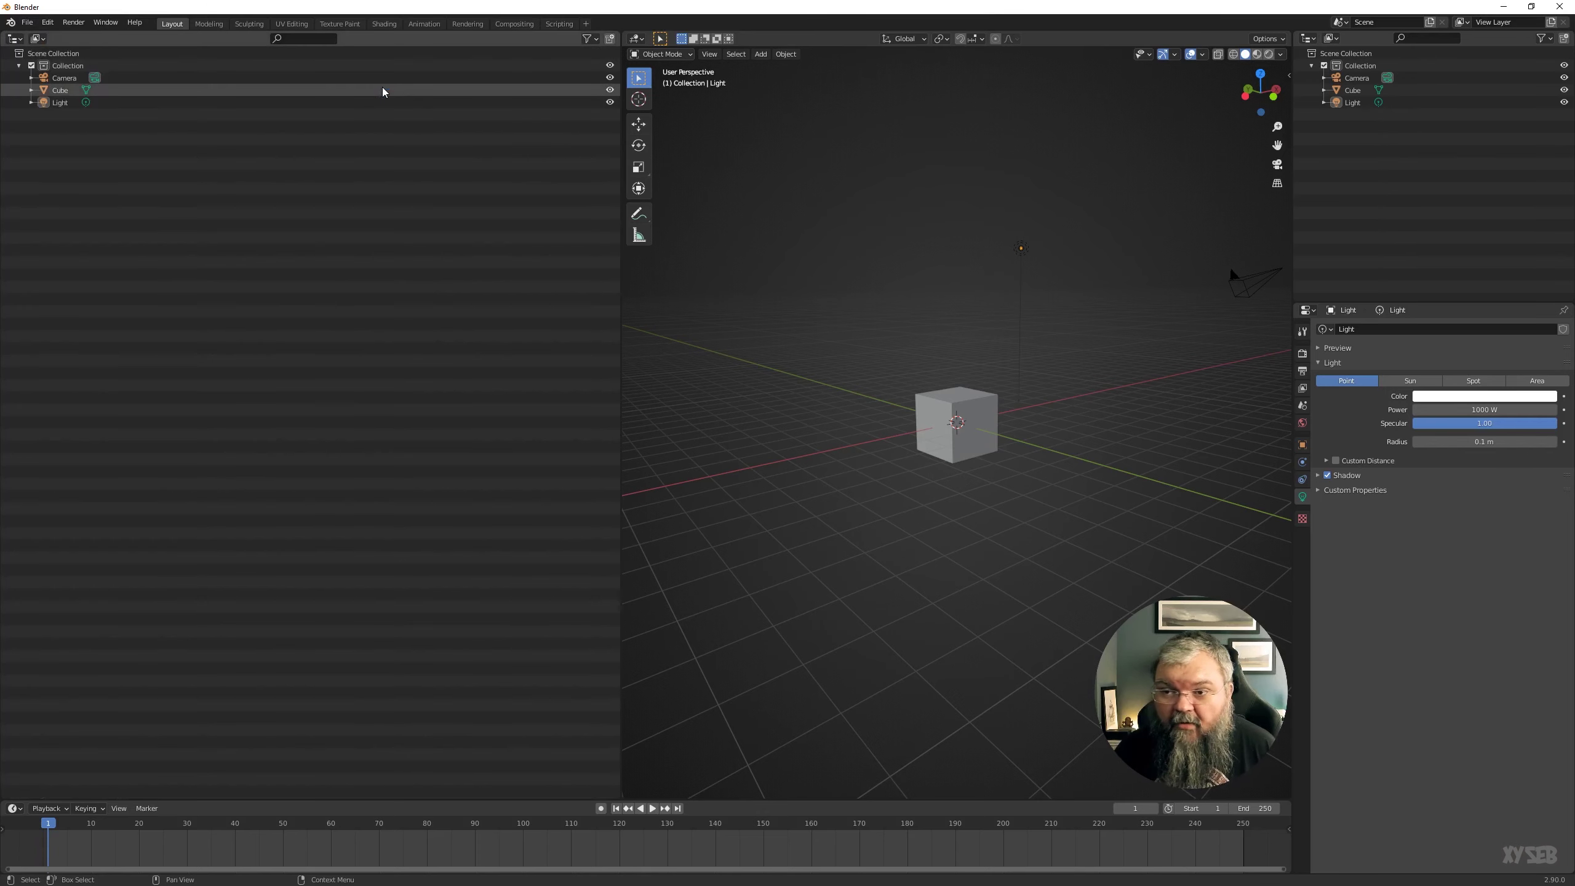
left_click(14, 39)
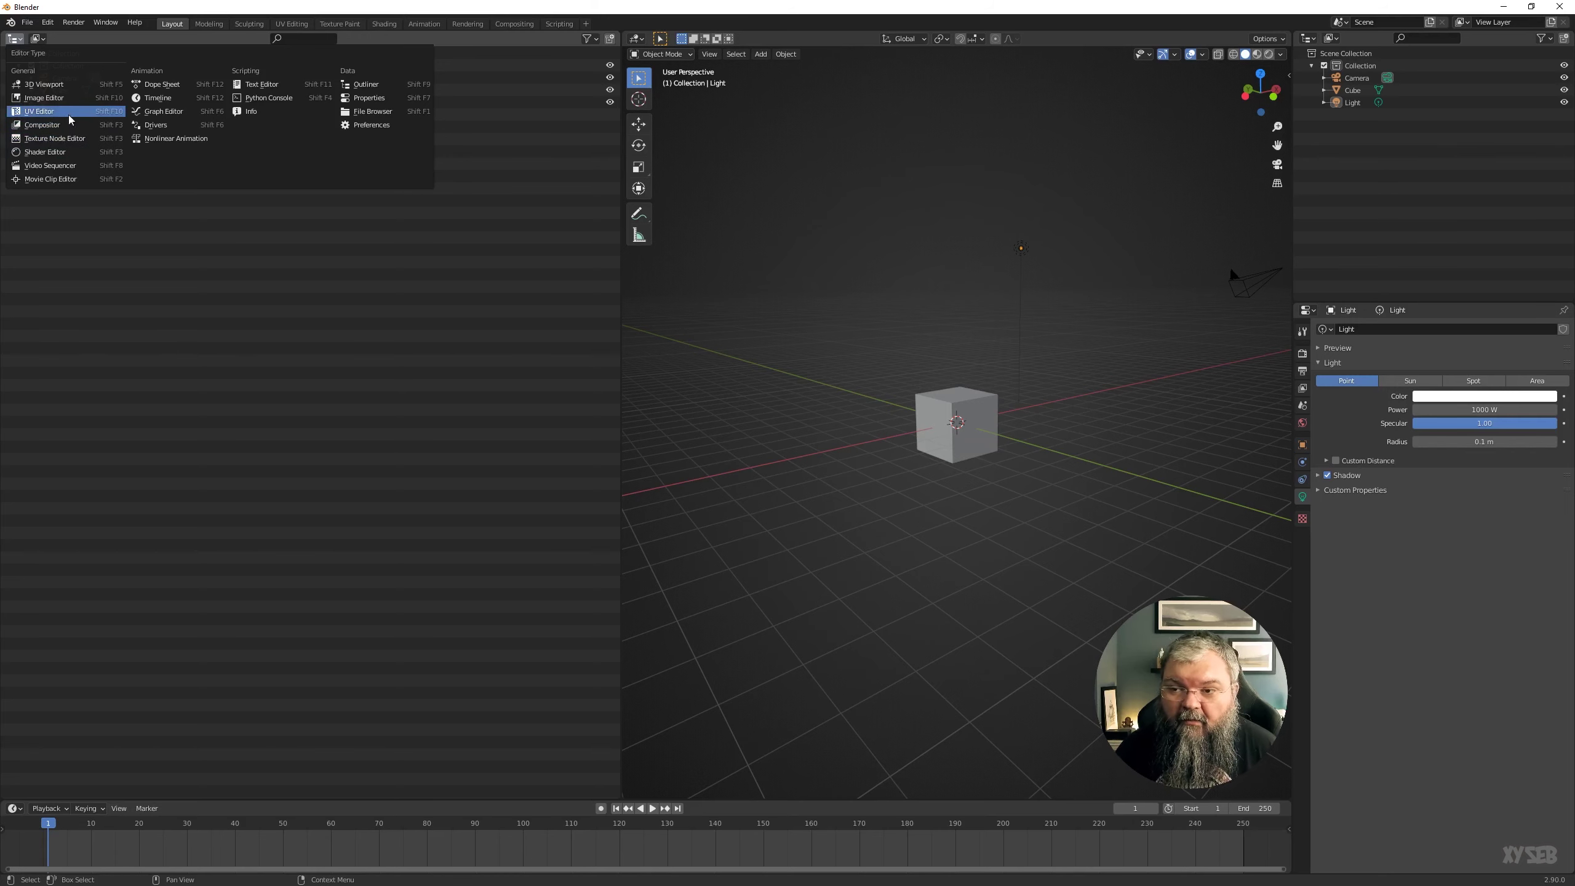
left_click(44, 98)
left_click(15, 41)
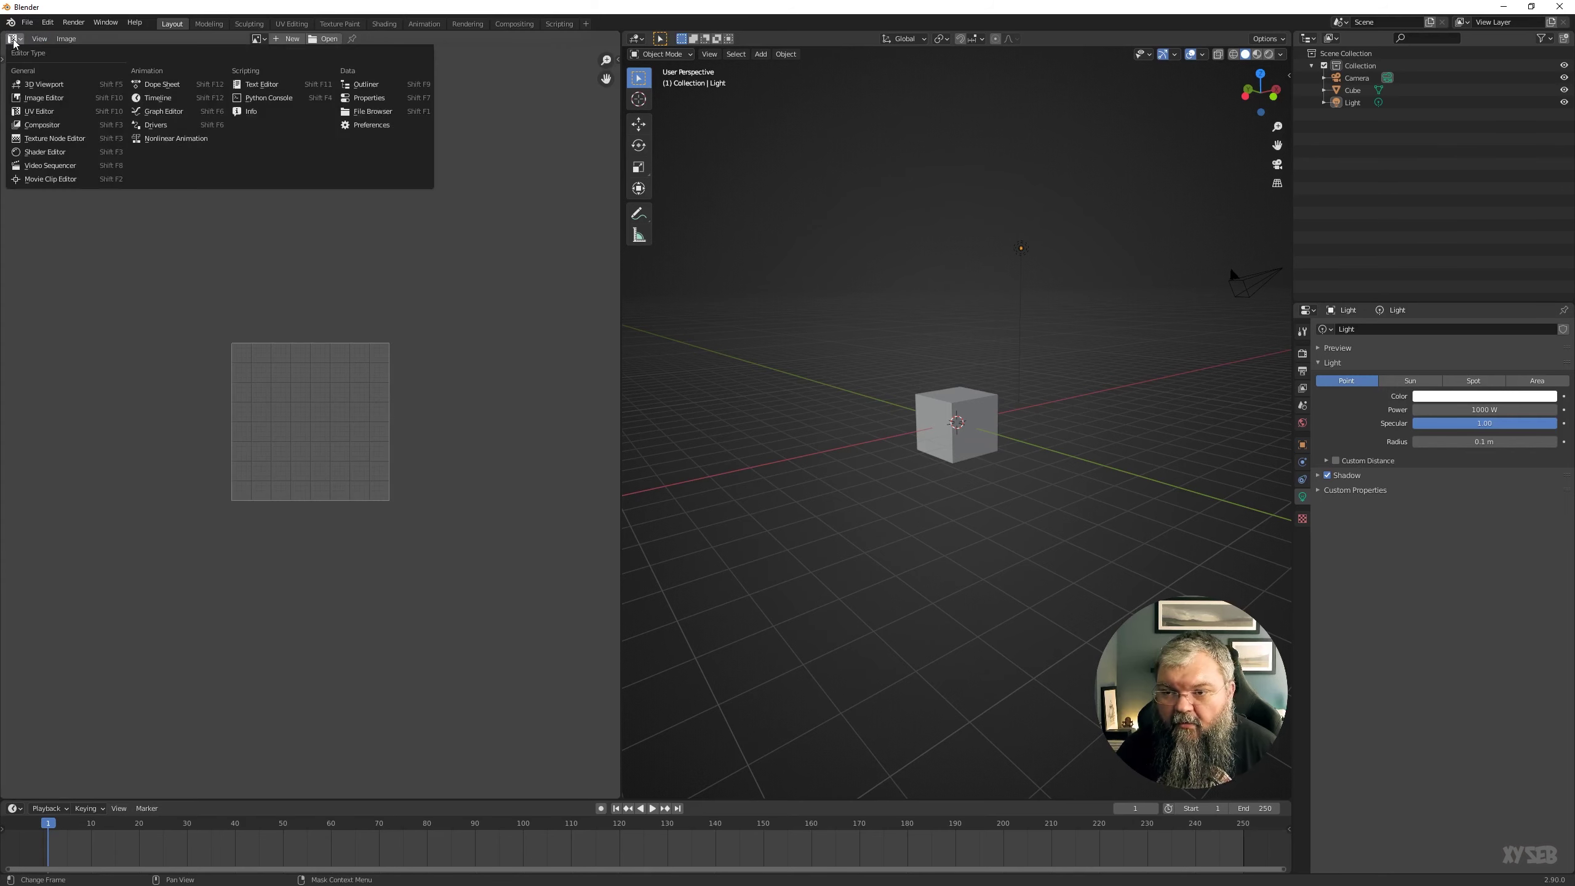
mouse_move(13, 43)
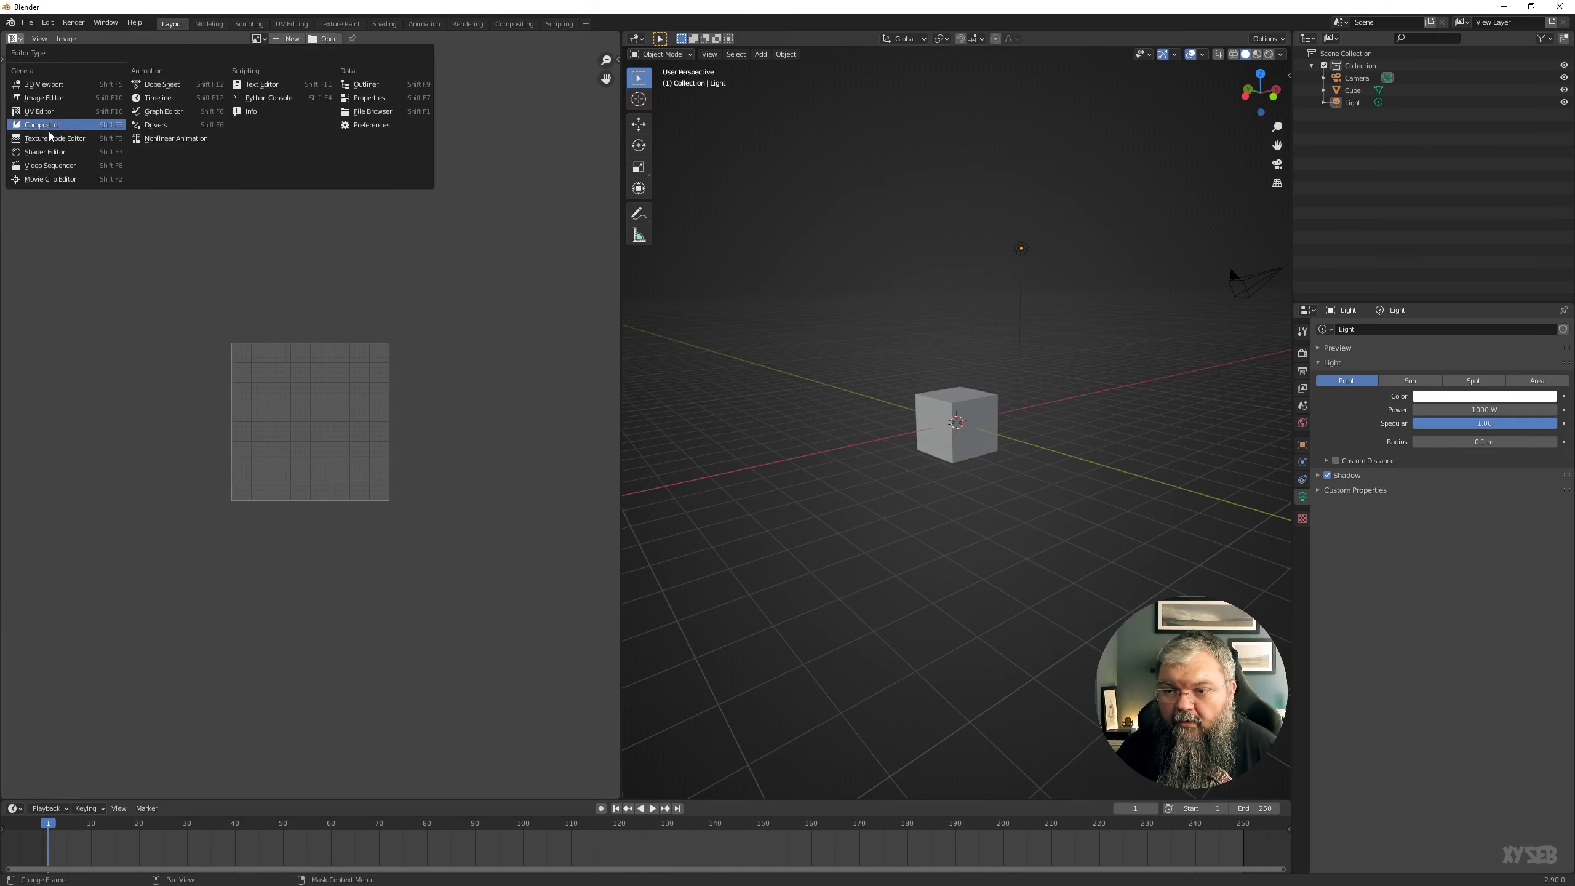
left_click(46, 152)
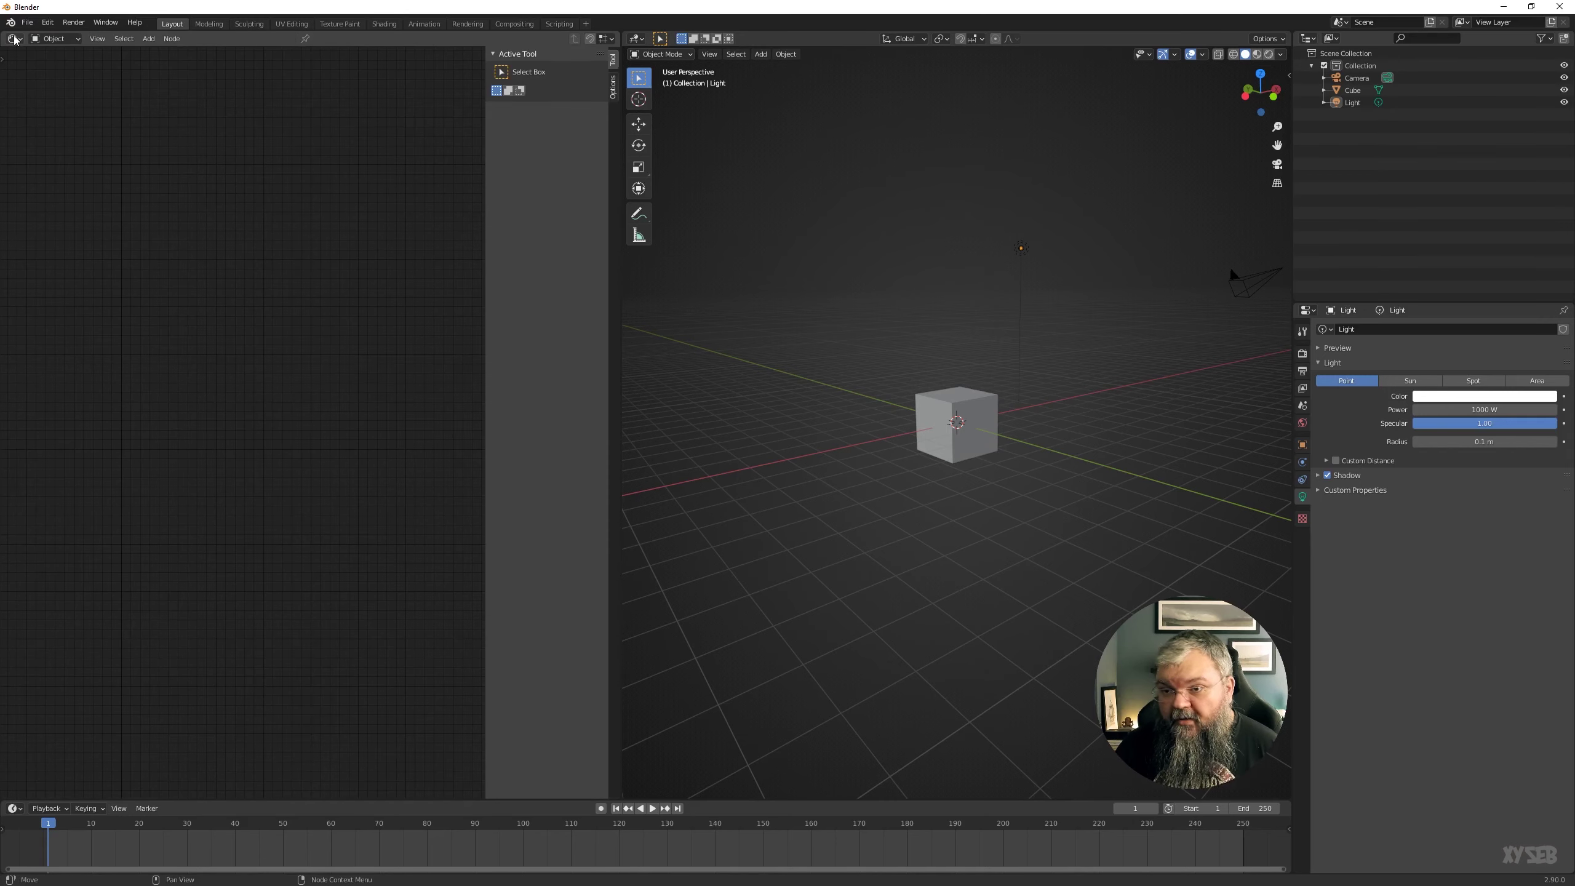
left_click(15, 41)
left_click(162, 110)
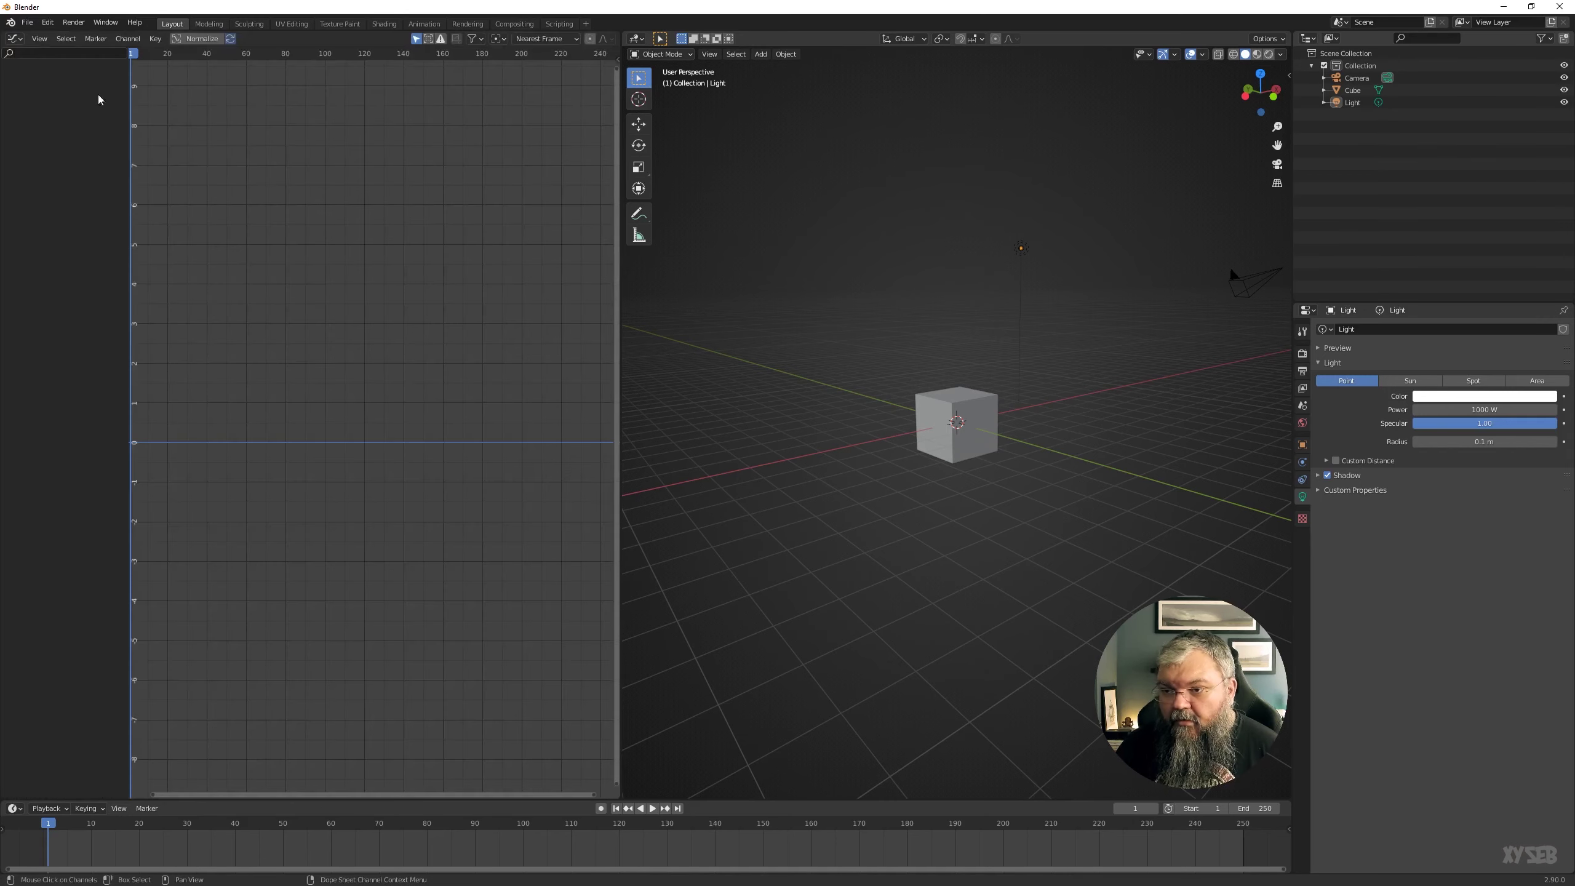
- Show the Interface and Themes preferences inside the left area, and change the area back to a 3D Viewport
left_click(14, 41)
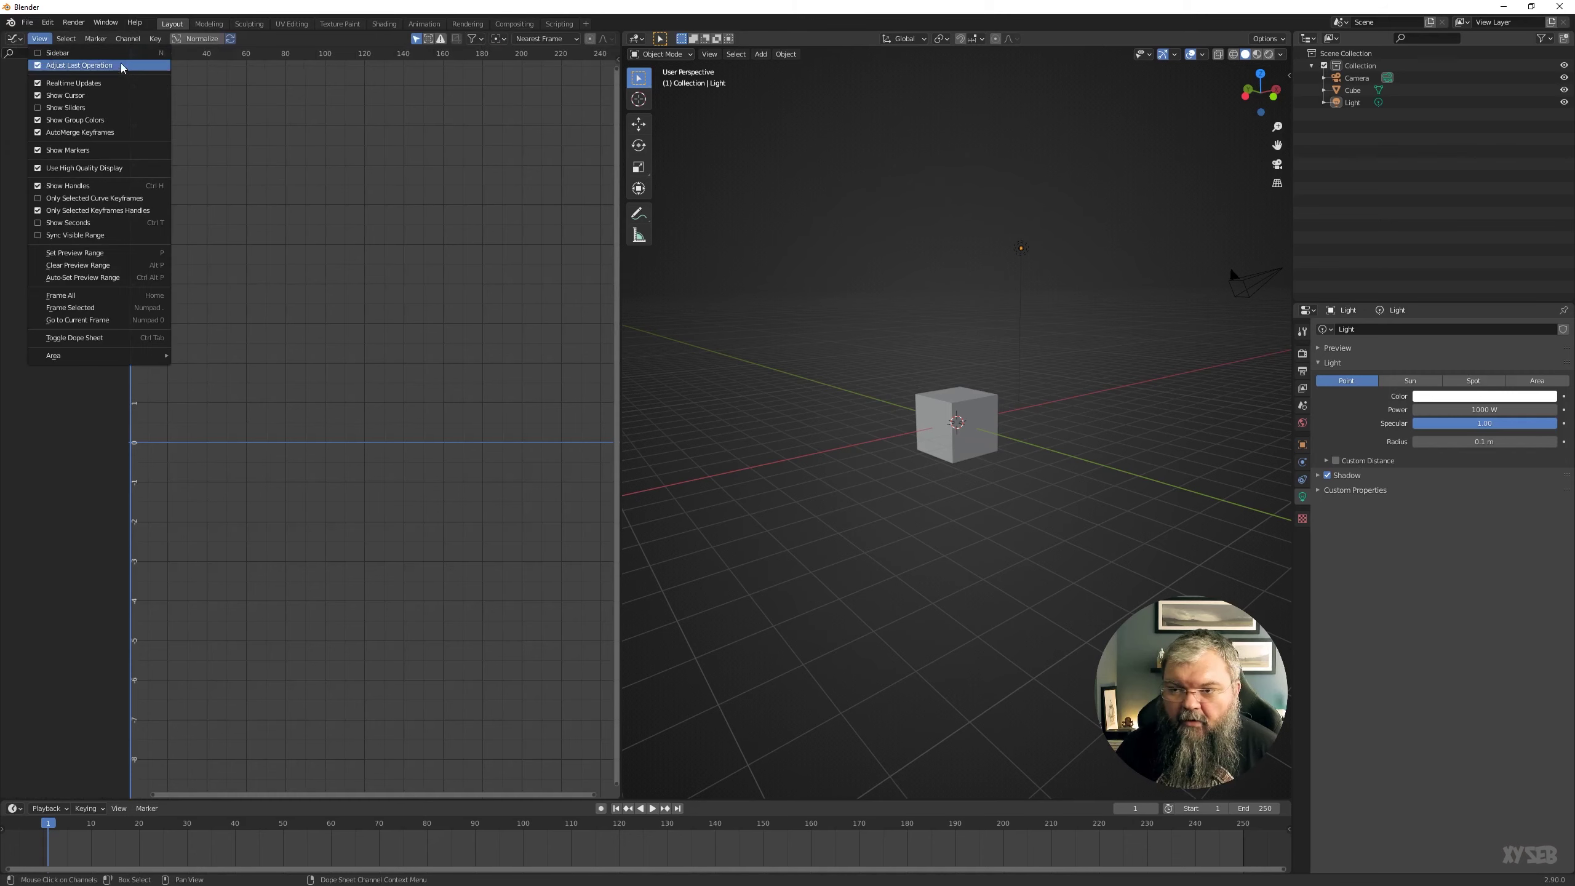
left_click(15, 41)
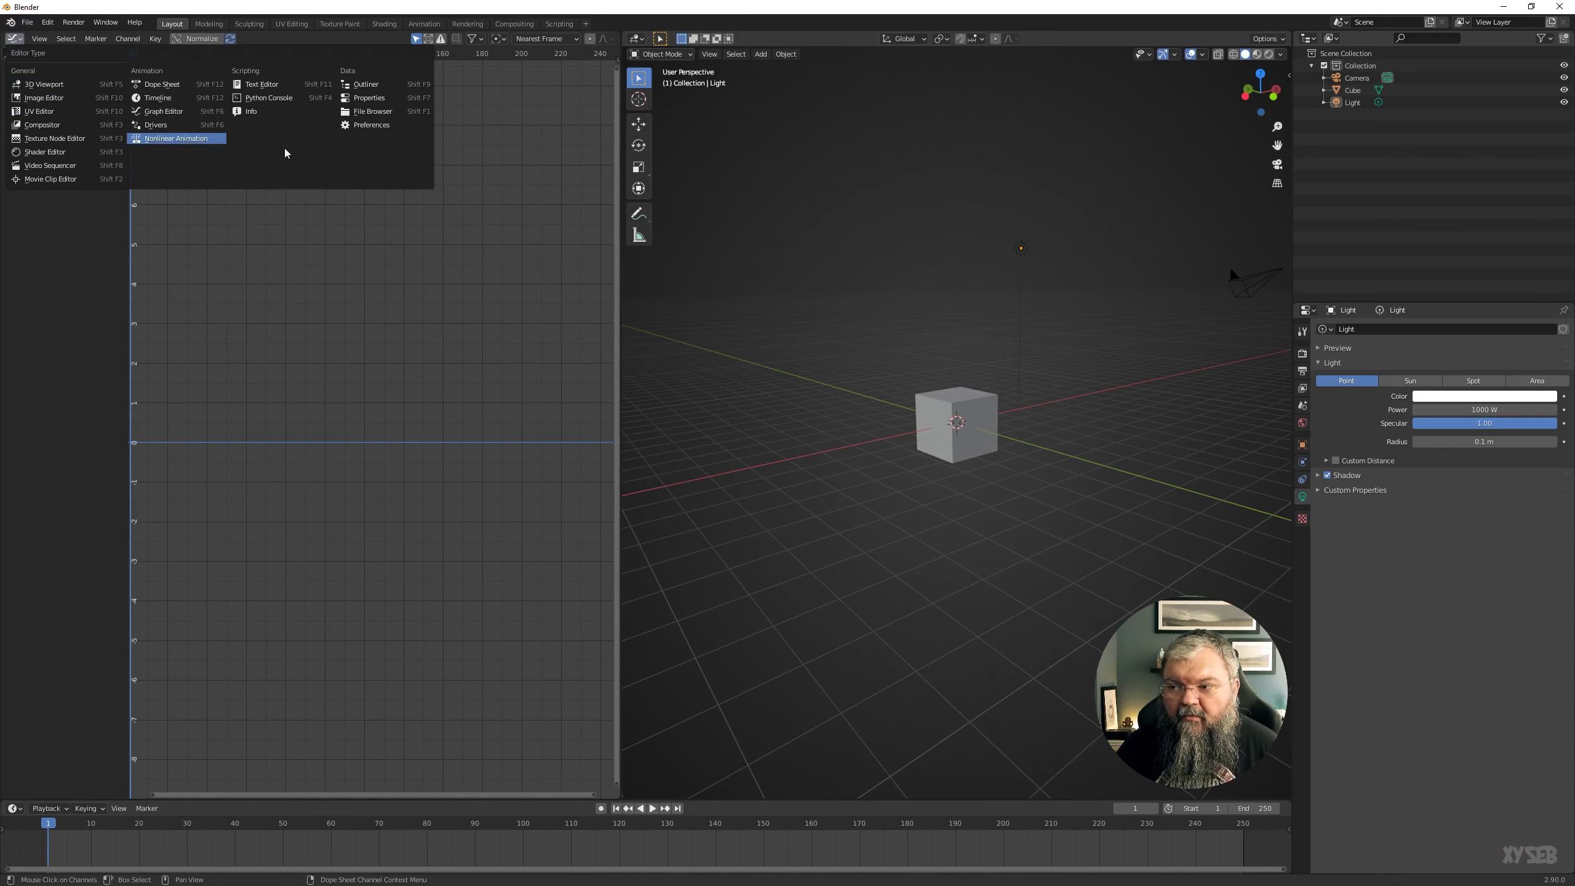
left_click(361, 130)
left_click(37, 59)
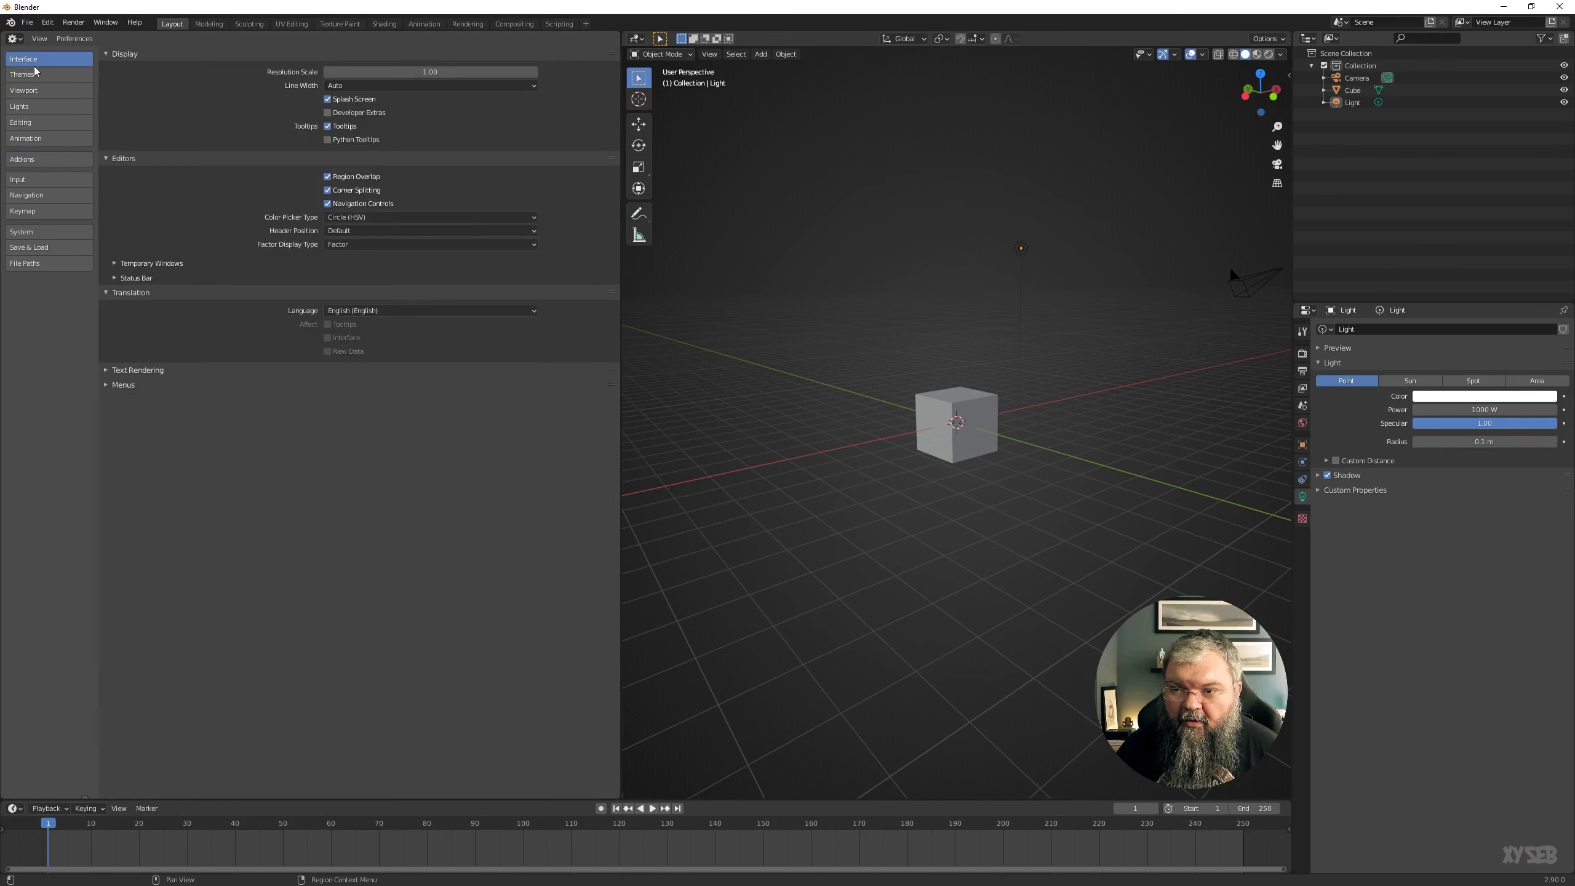
left_click(41, 75)
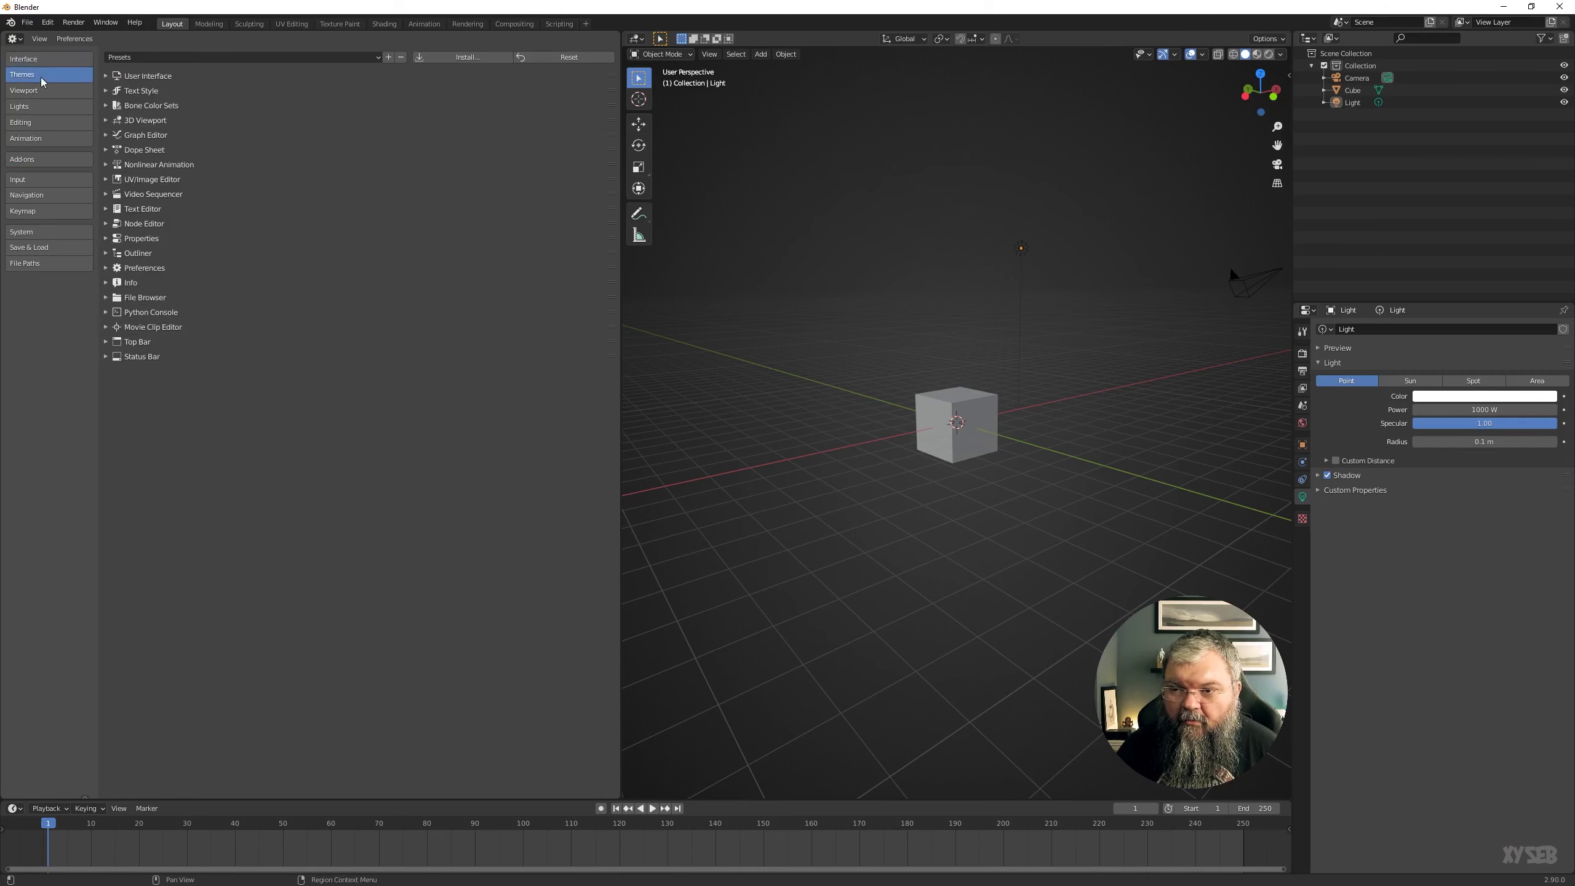
left_click(13, 38)
left_click(33, 84)
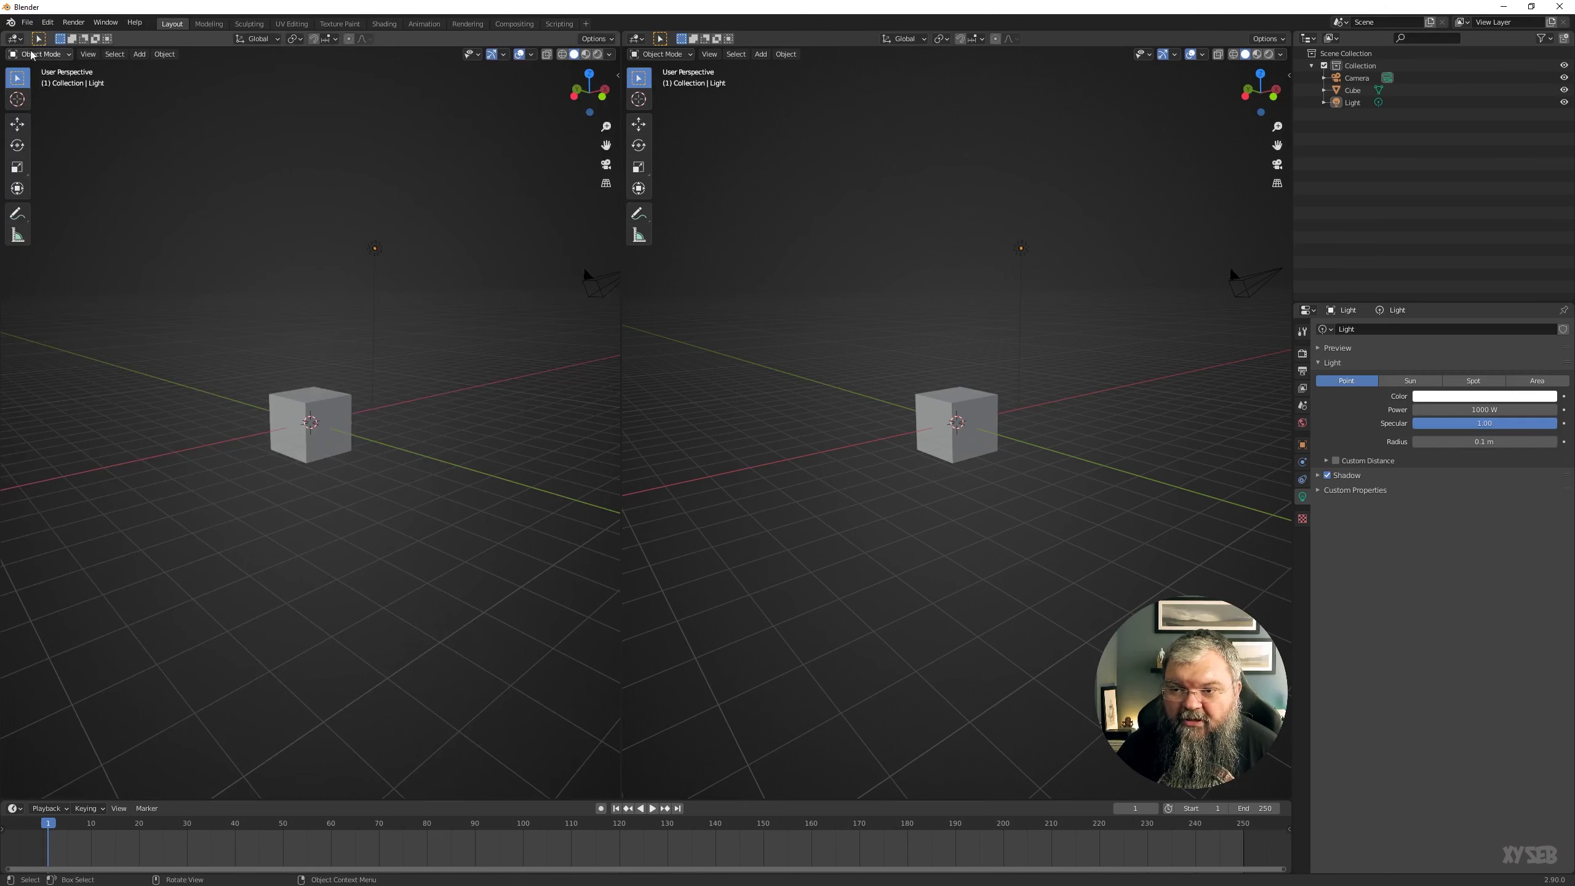
- Open the Preferences in their own separate window and close it
left_click(48, 22)
left_click(62, 205)
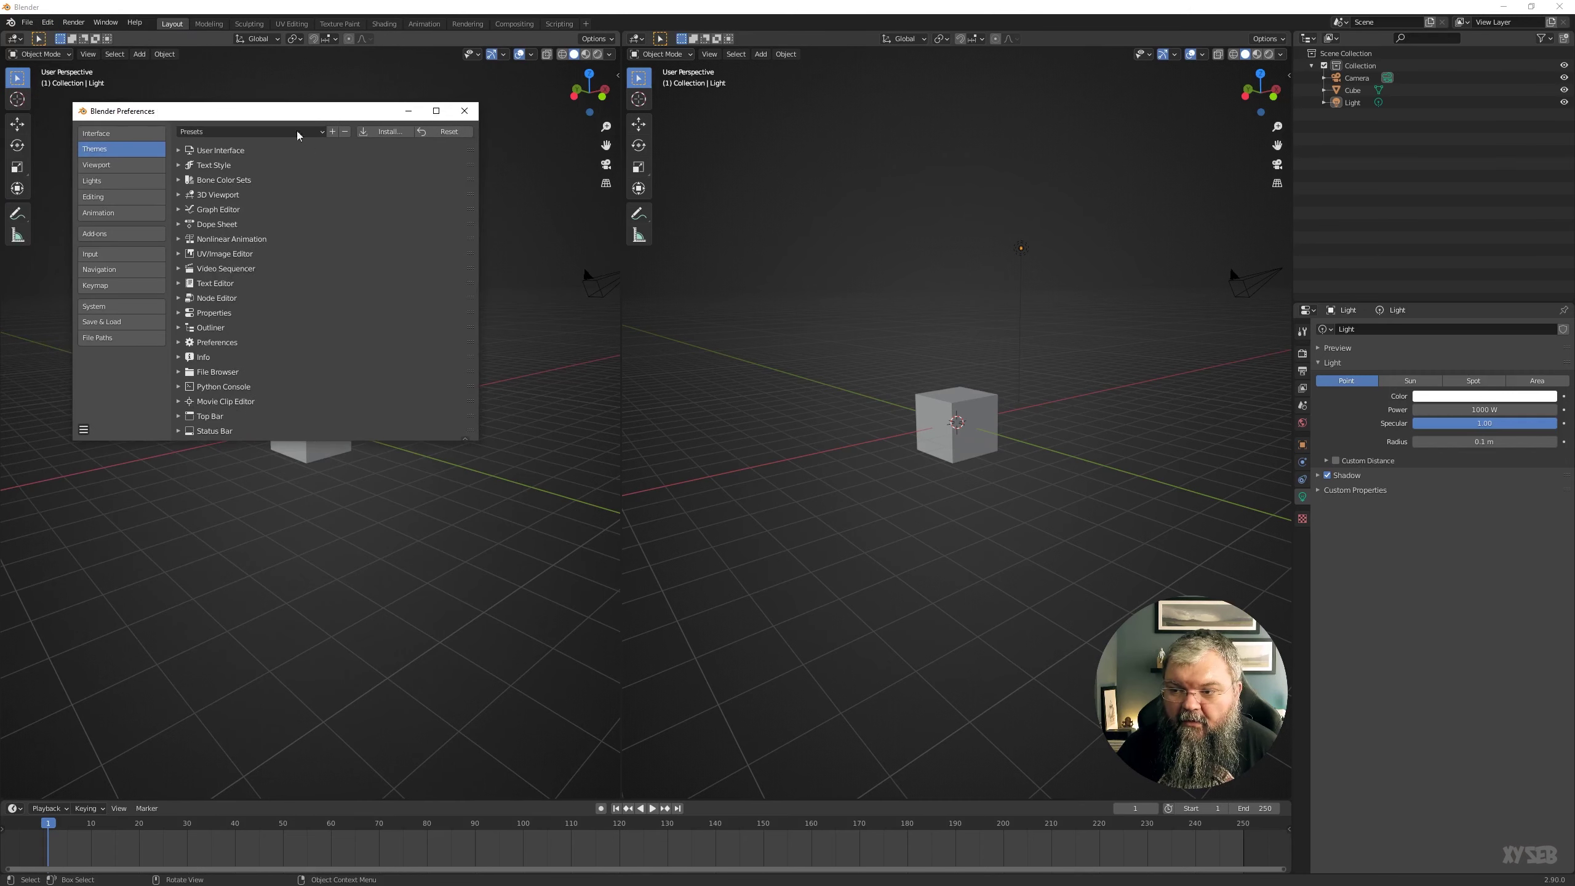
left_click(464, 111)
- Join the two side-by-side 3D viewports back into a single one
left_click(17, 54)
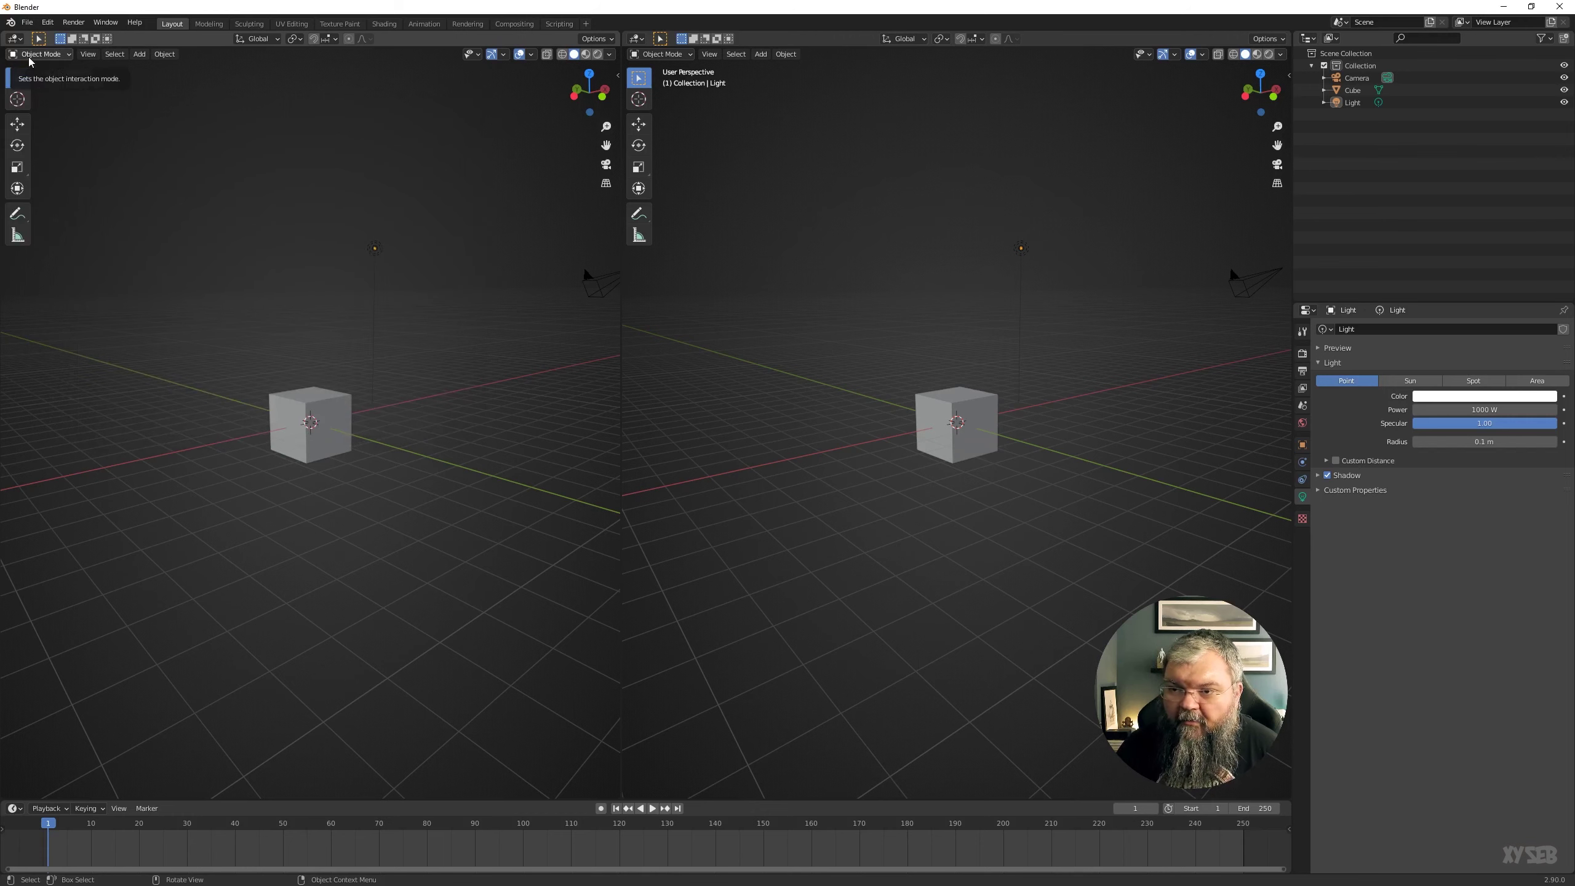
left_click(14, 39)
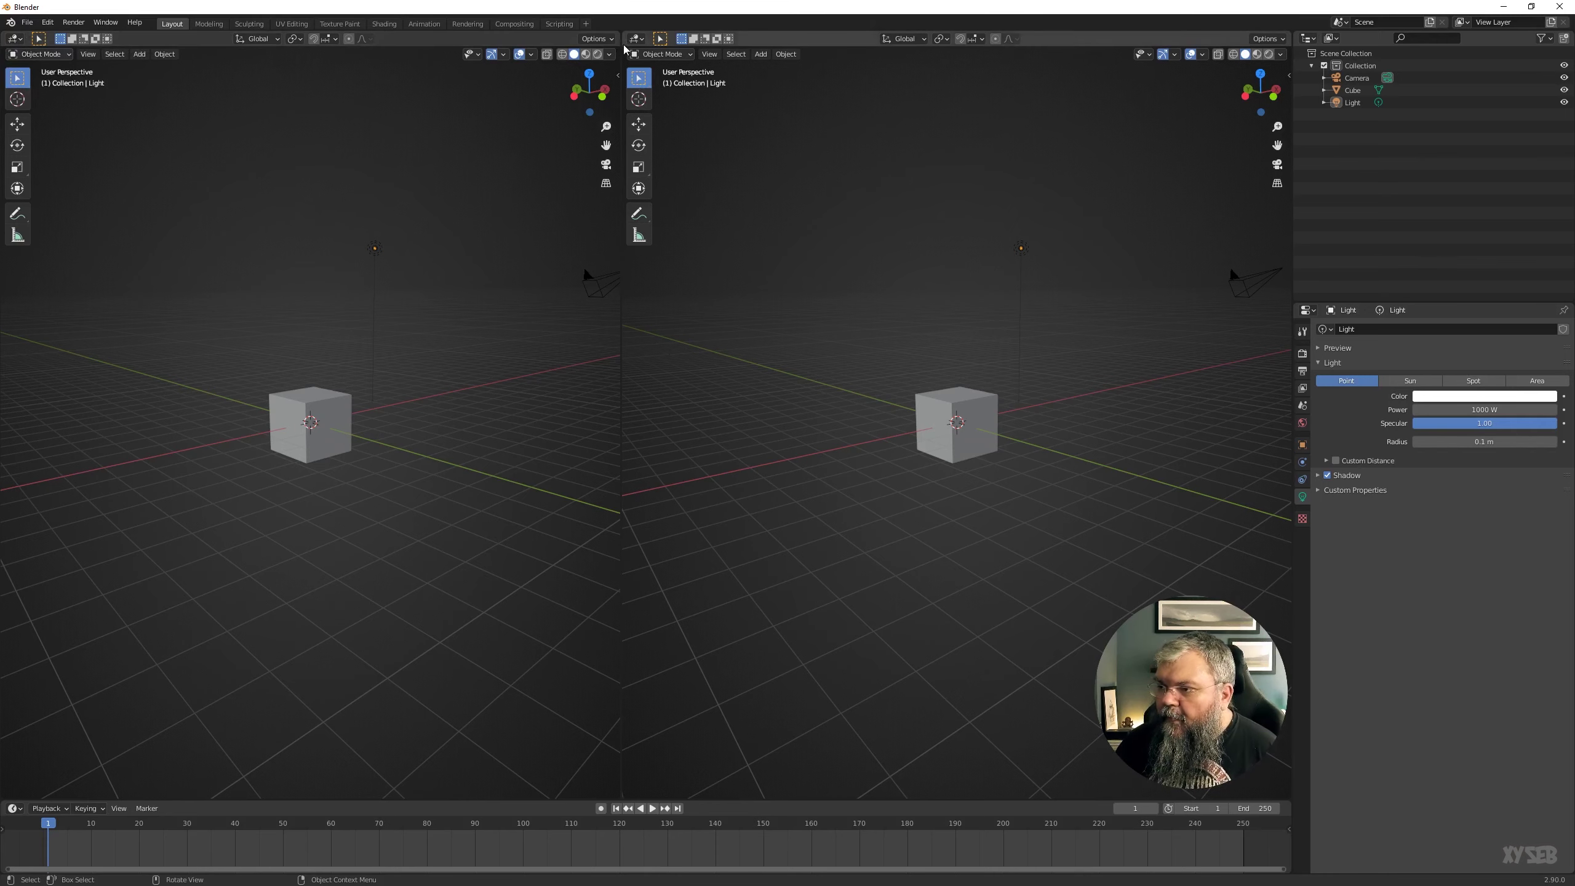
left_click_drag(625, 50, 679, 76)
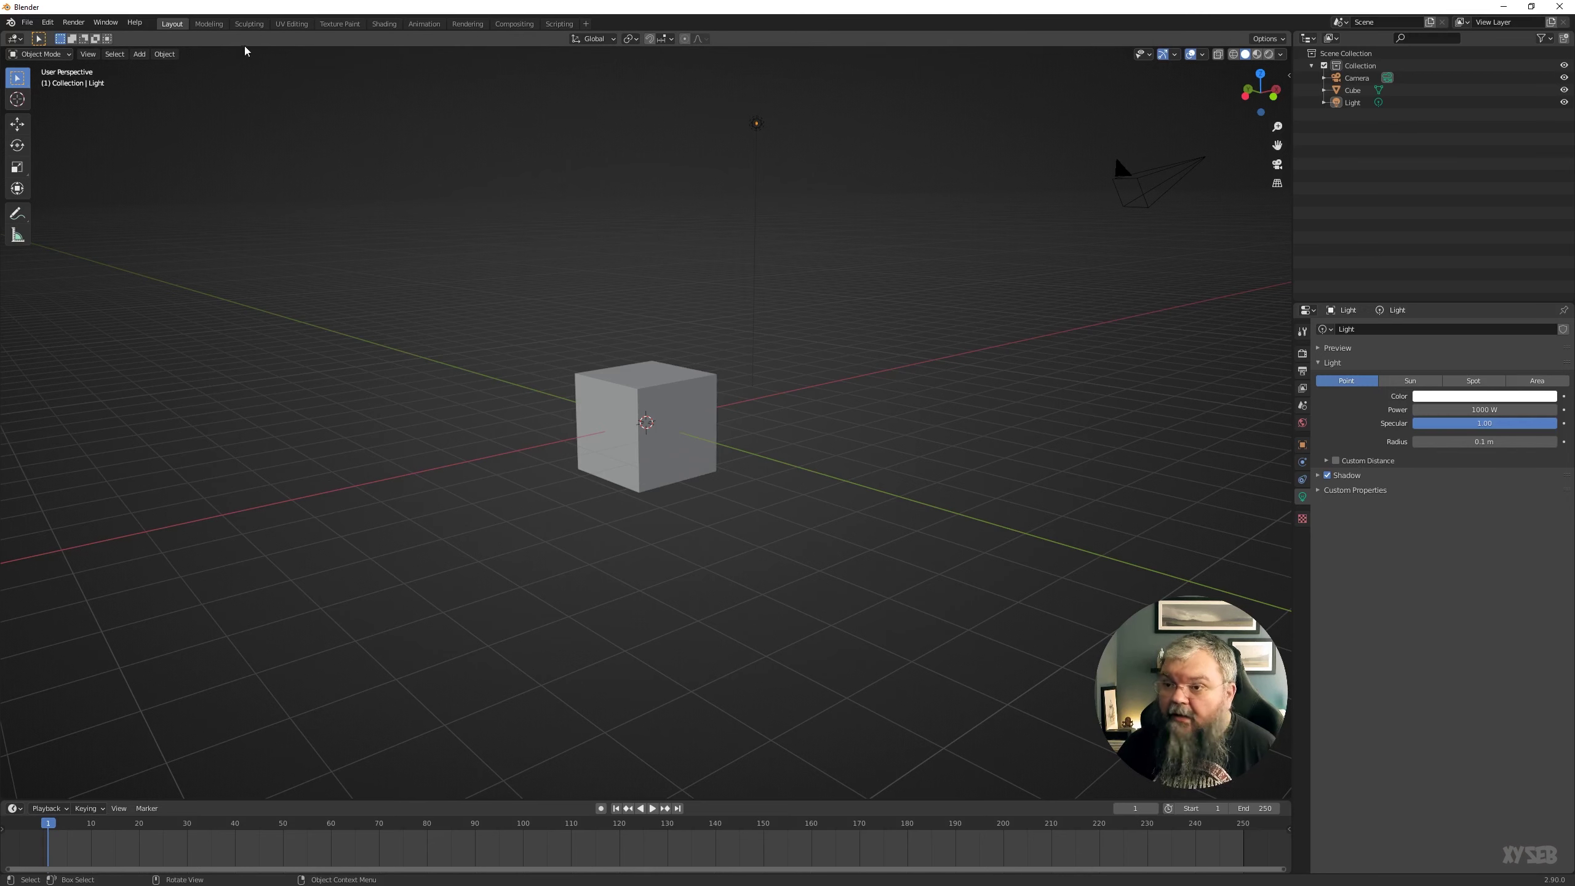
- Select the cube and switch to the Modeling workspace
left_click(580, 374)
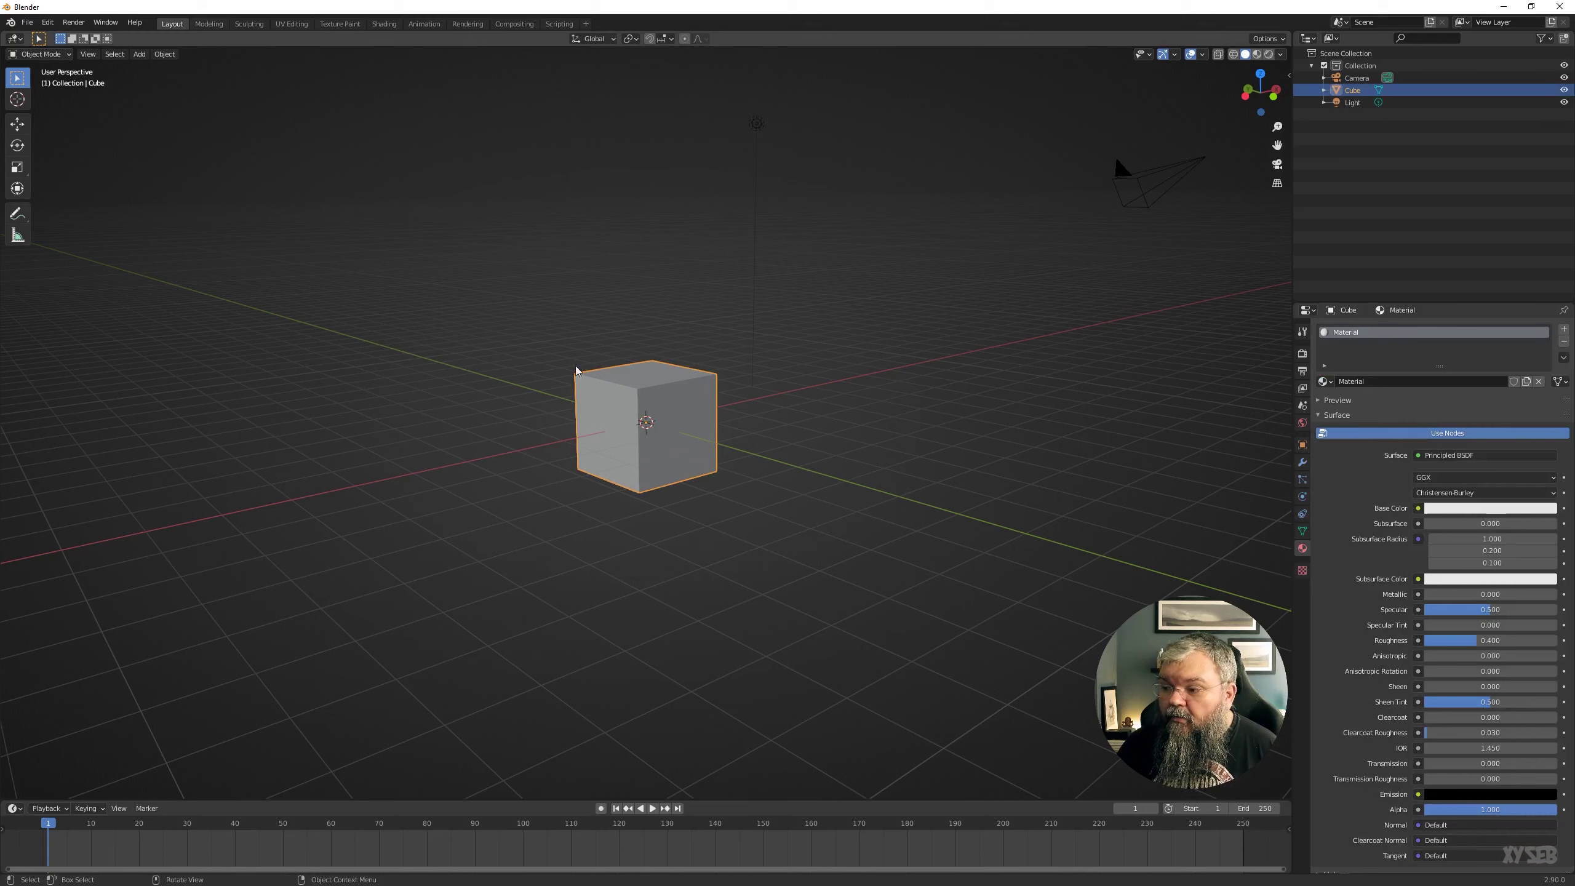
left_click(208, 24)
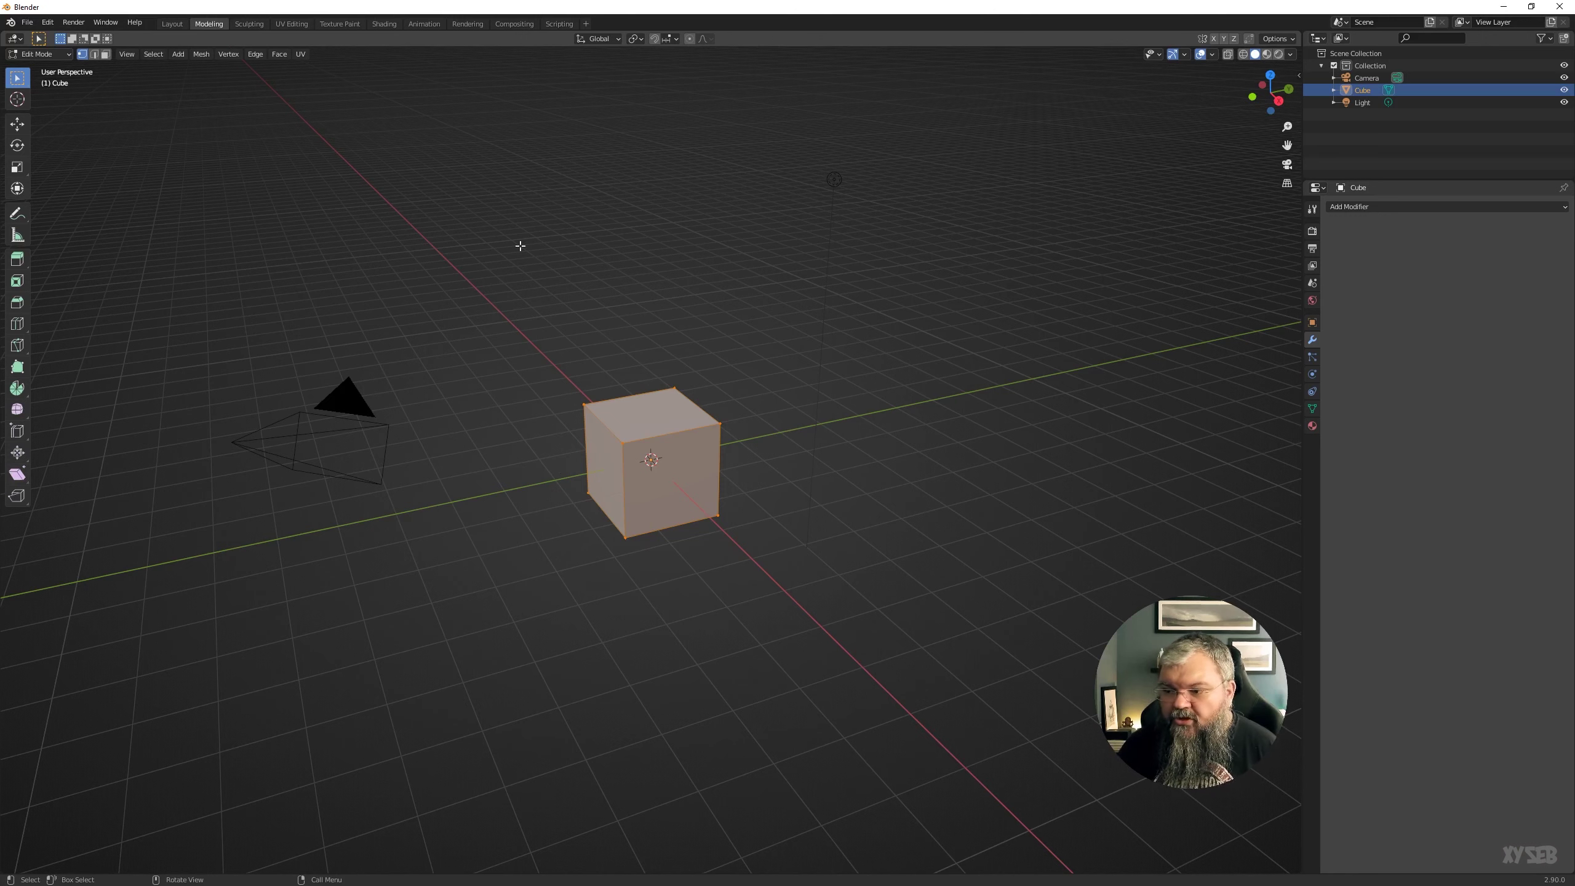
- View the Sculpting and Rendering workspaces and return to the Layout workspace
left_click(246, 24)
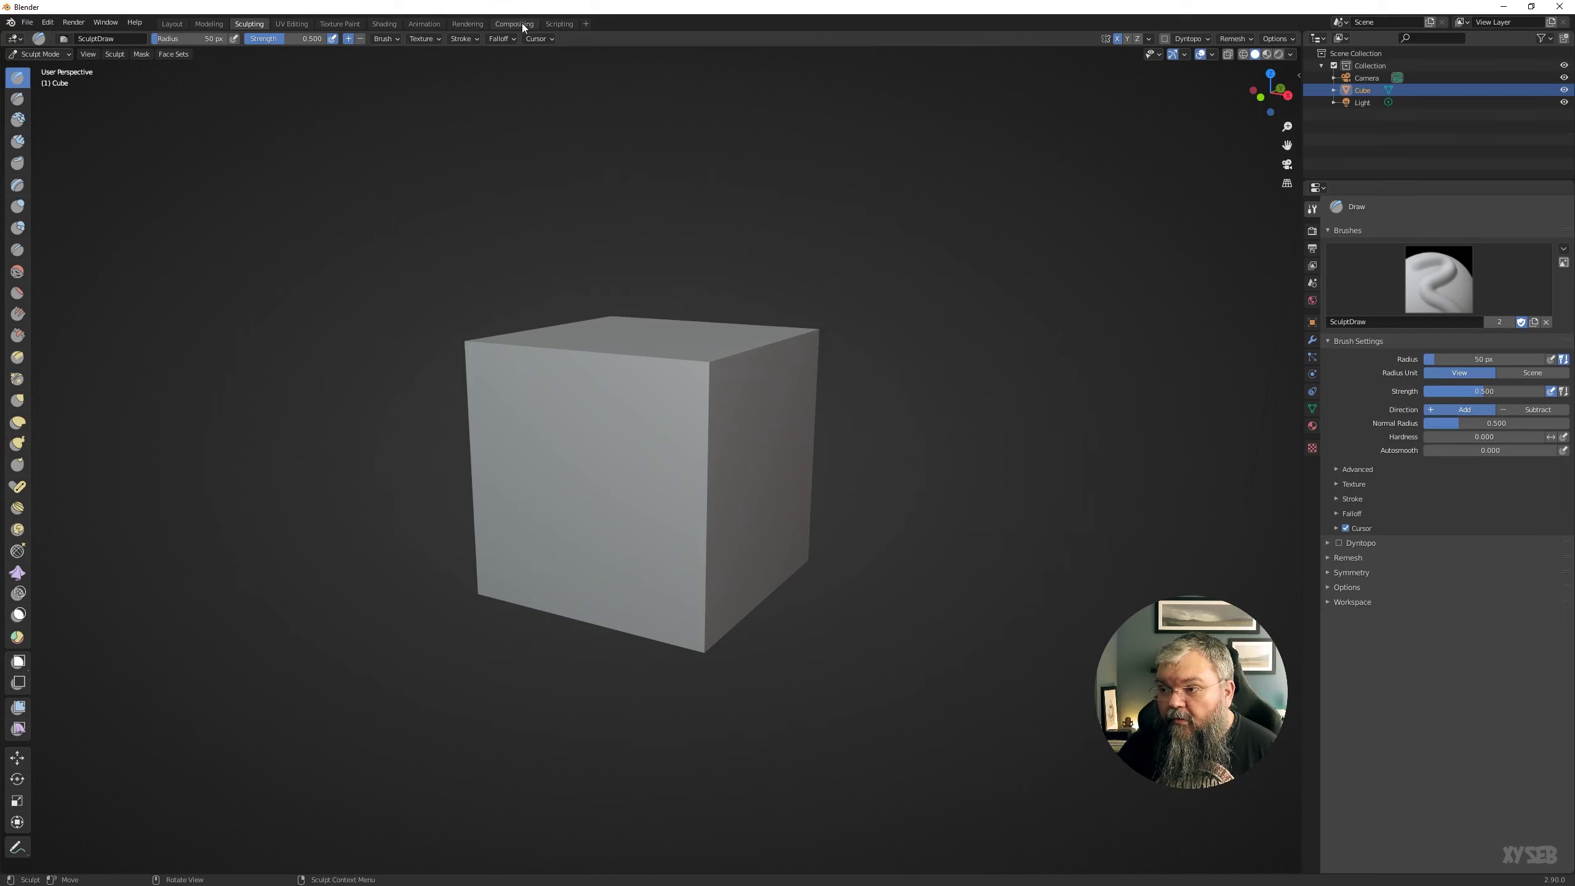
left_click(468, 24)
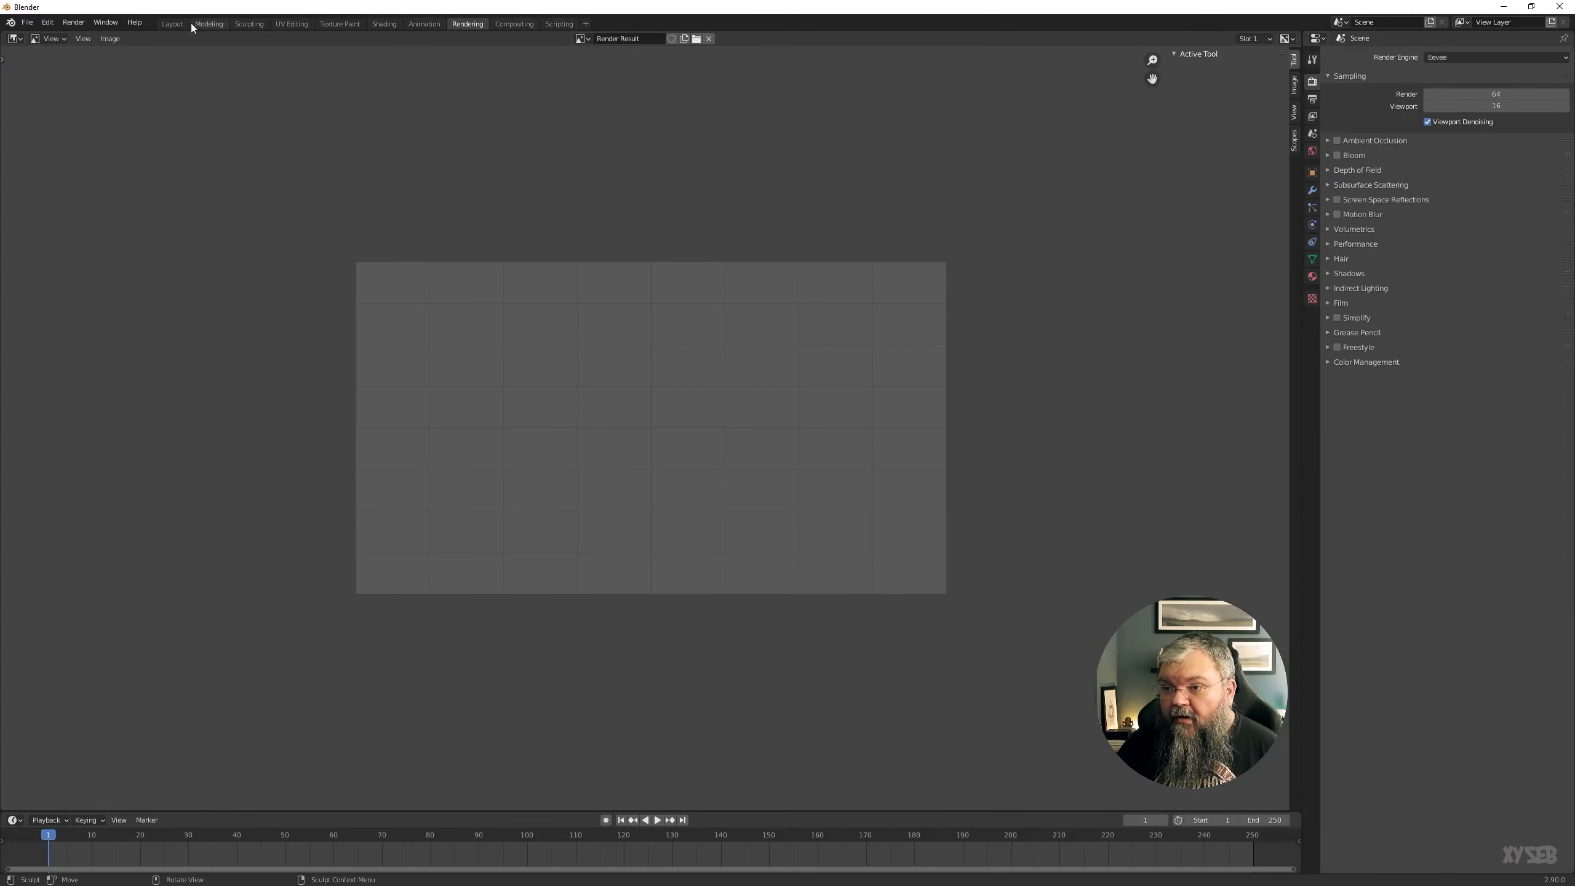
left_click(172, 23)
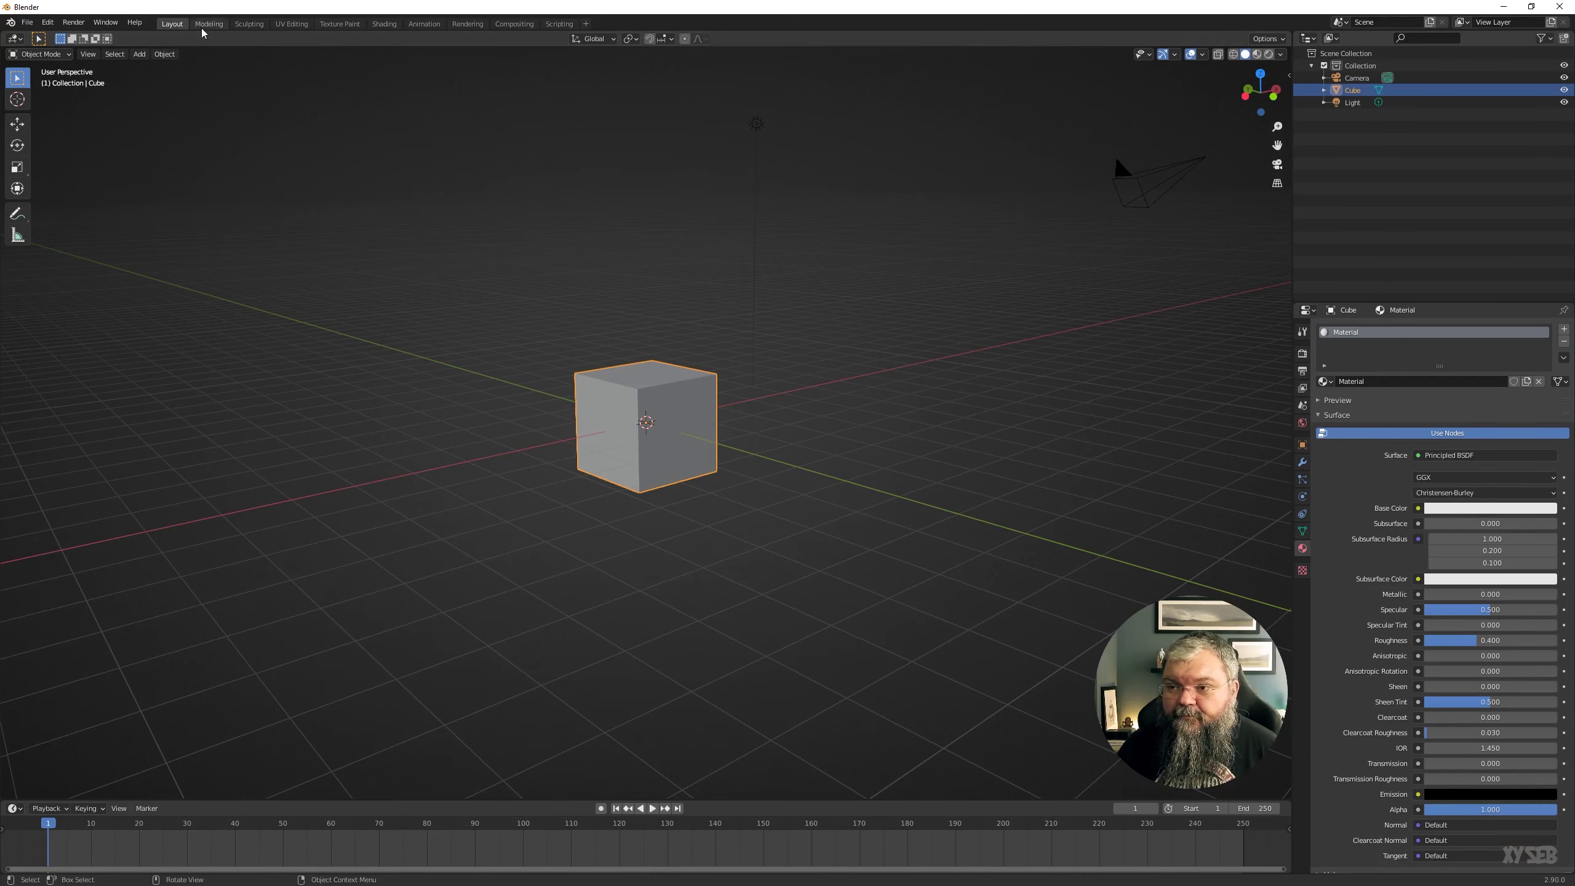
- Split the Modeling workspace's 3D viewport into two side-by-side viewports and compare its arrangement with the Layout workspace
left_click(207, 24)
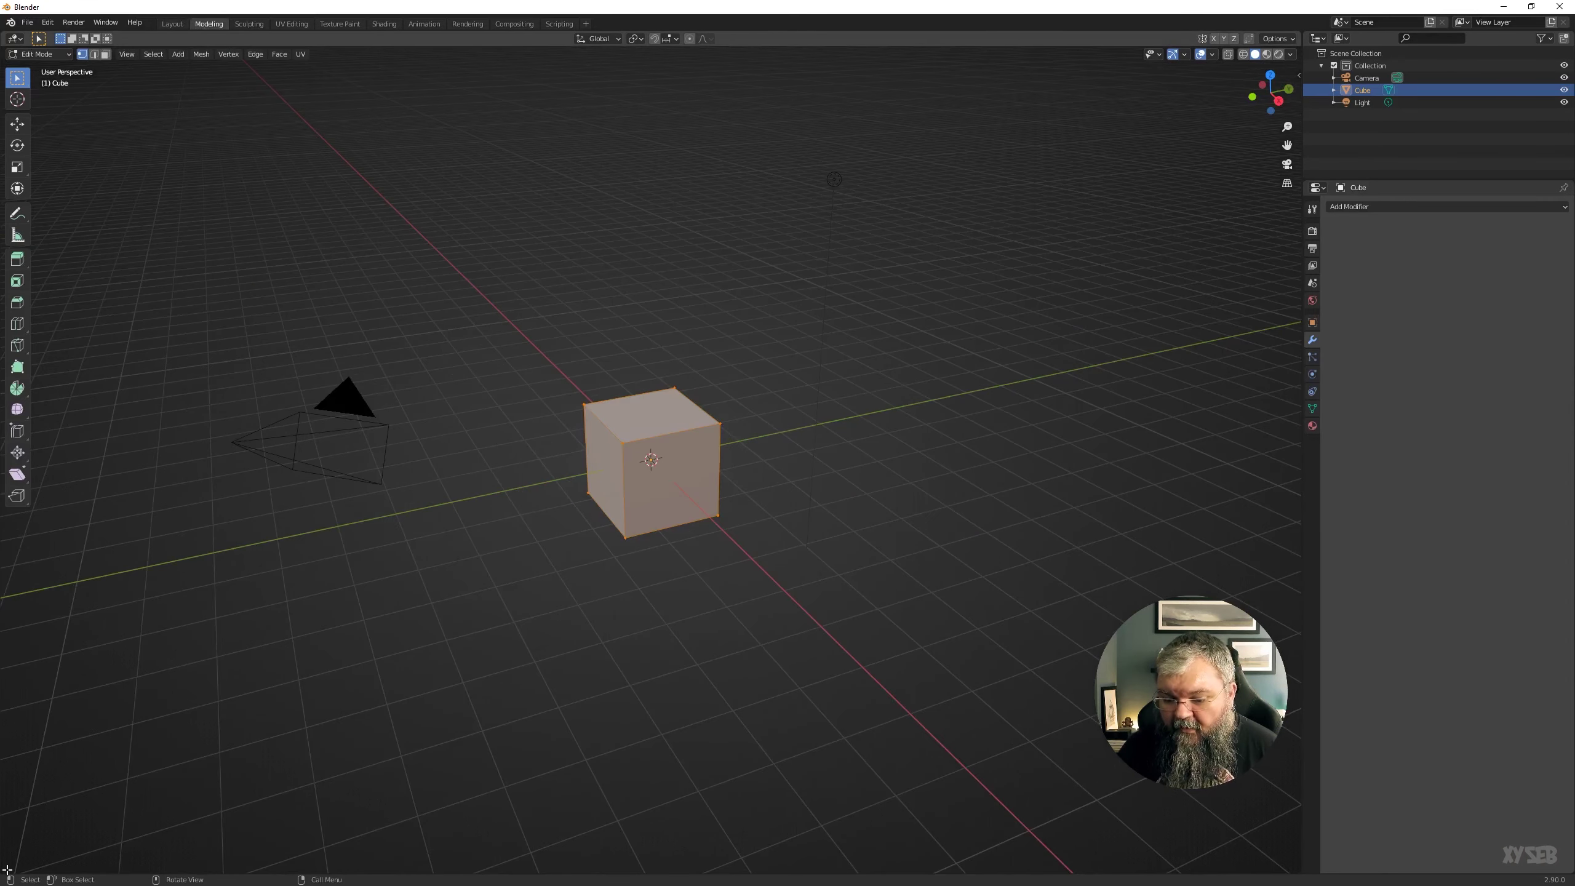
left_click_drag(3, 872, 625, 831)
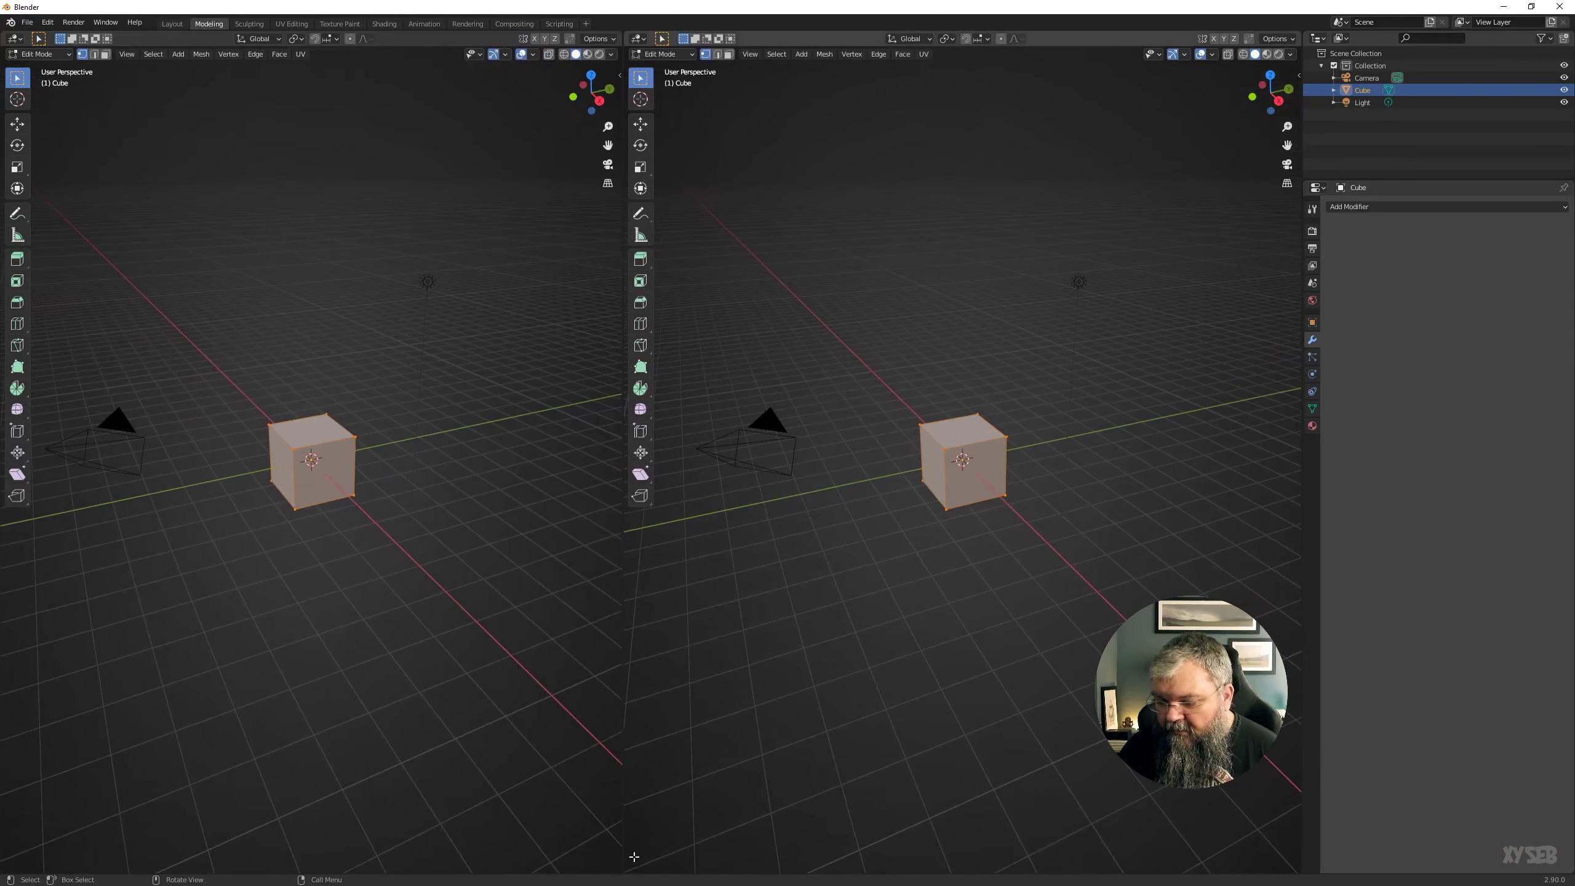
left_click(172, 24)
left_click(208, 23)
left_click(164, 26)
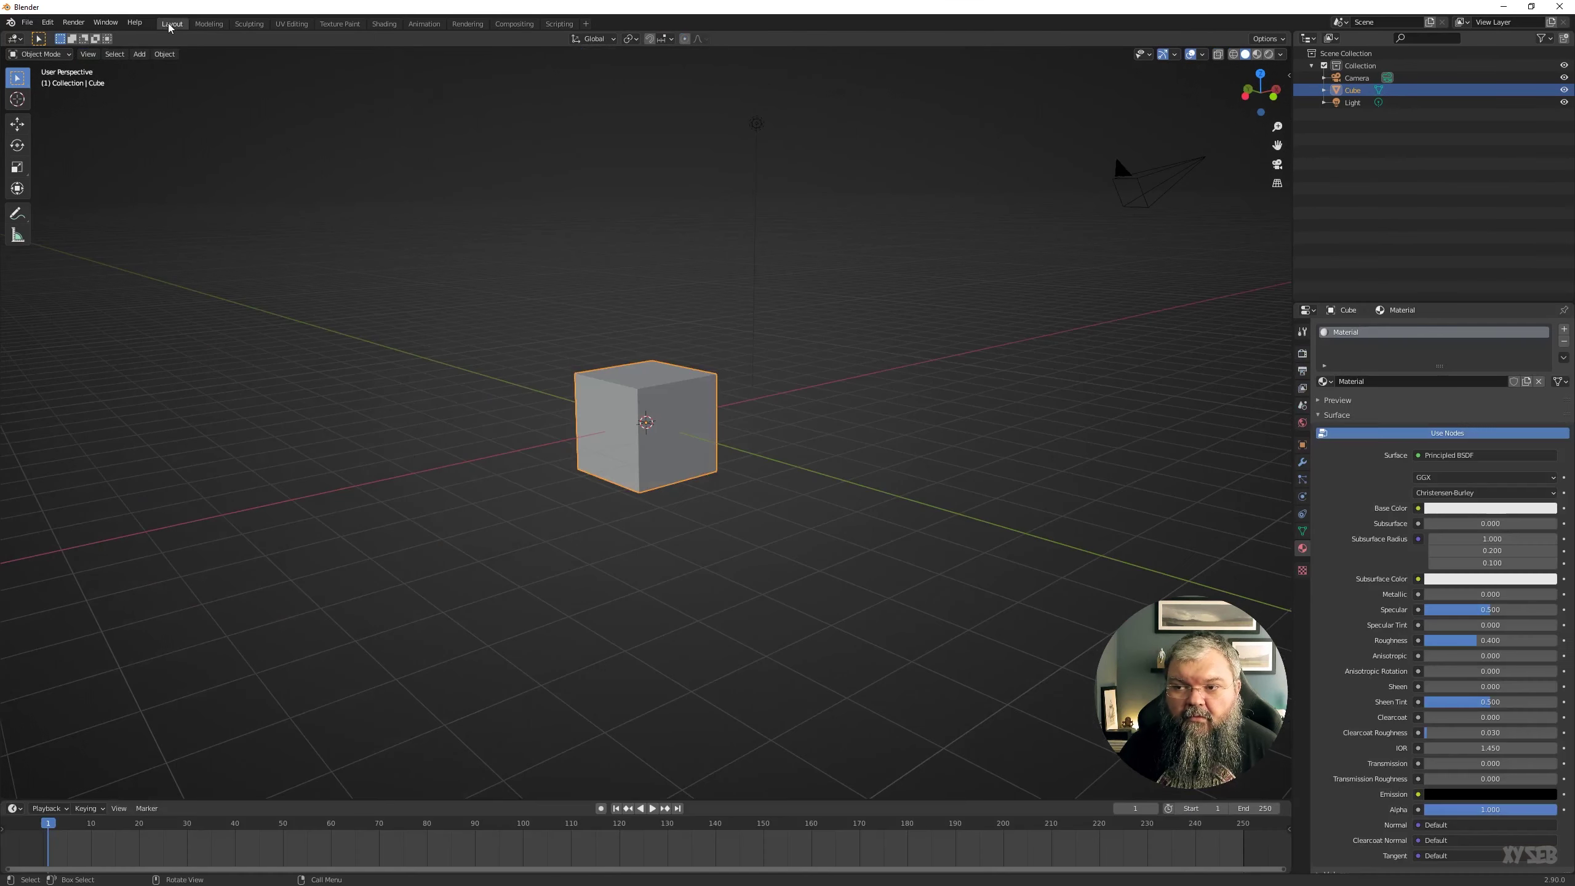
left_click(200, 26)
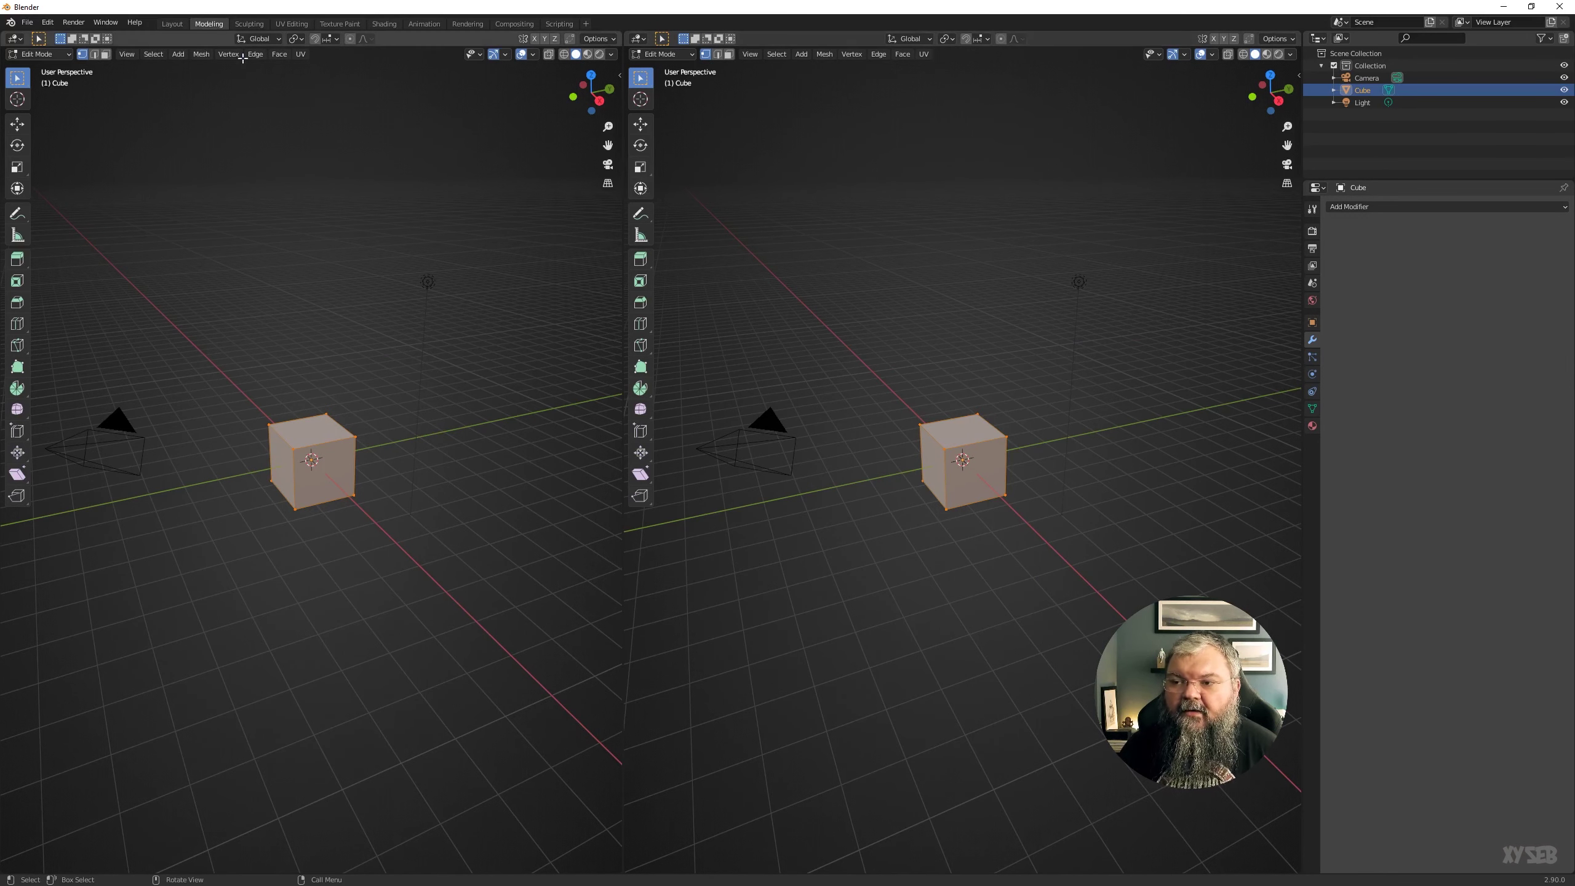
left_click(172, 24)
left_click(210, 25)
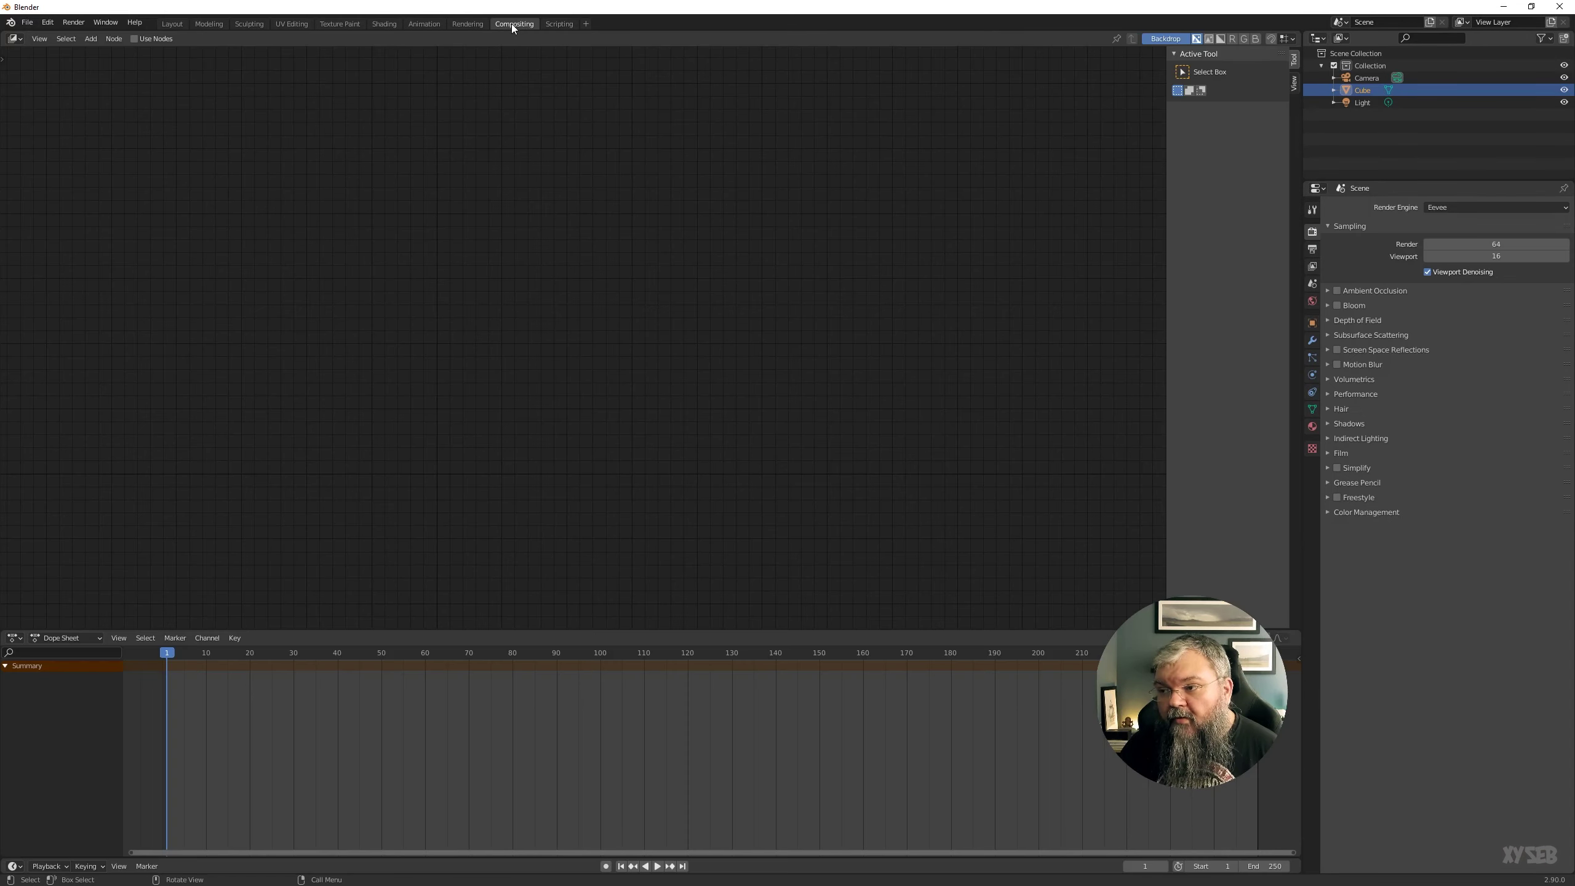
- Delete the Compositing workspace
left_click(513, 24)
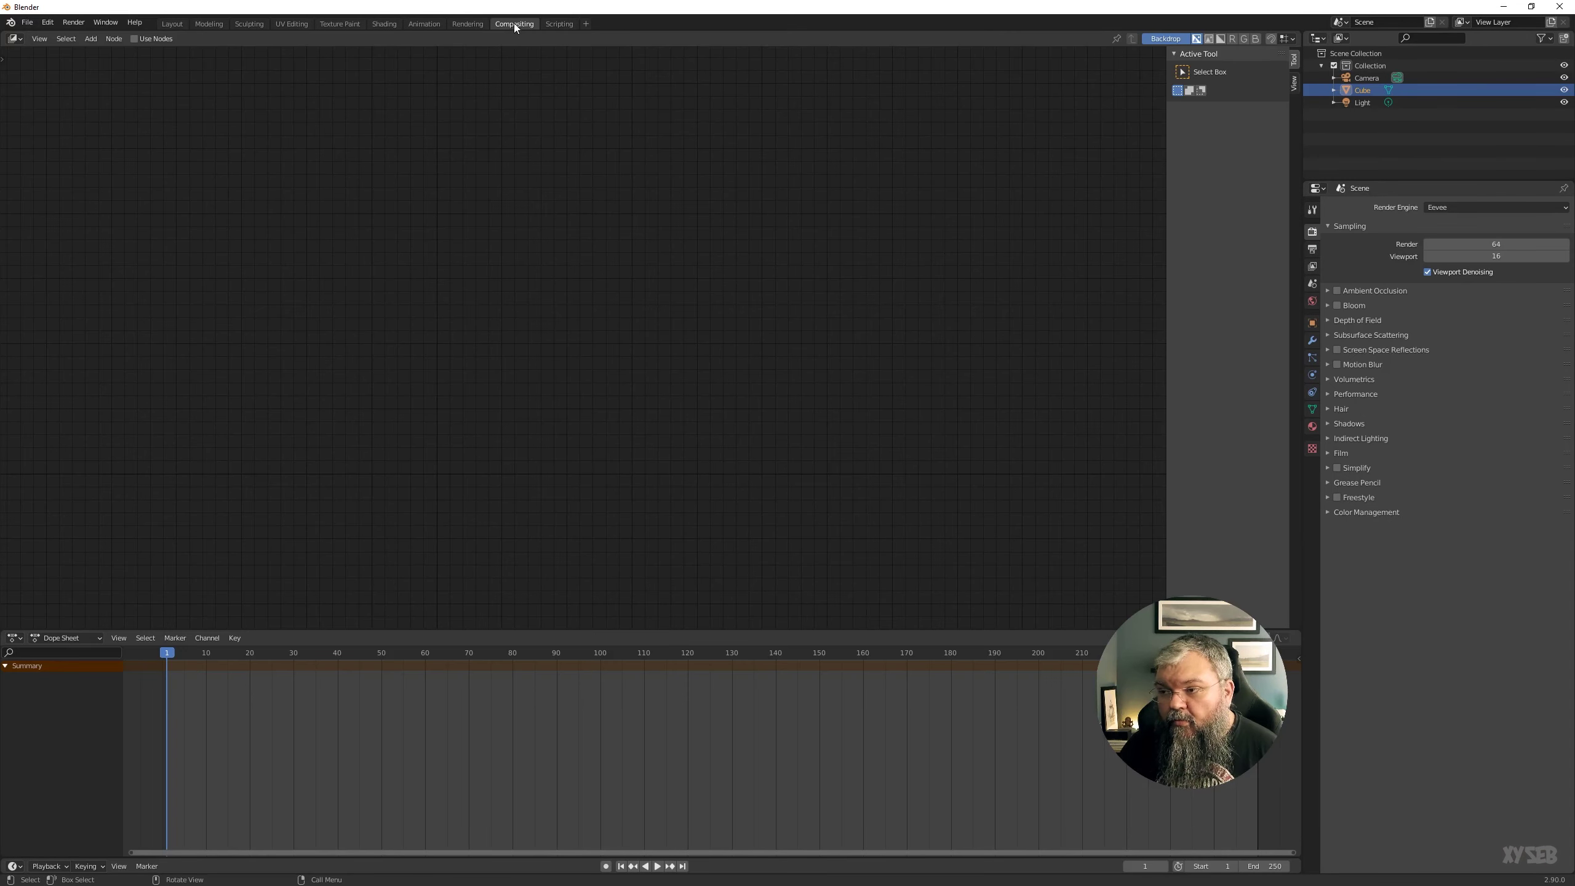
right_click(514, 26)
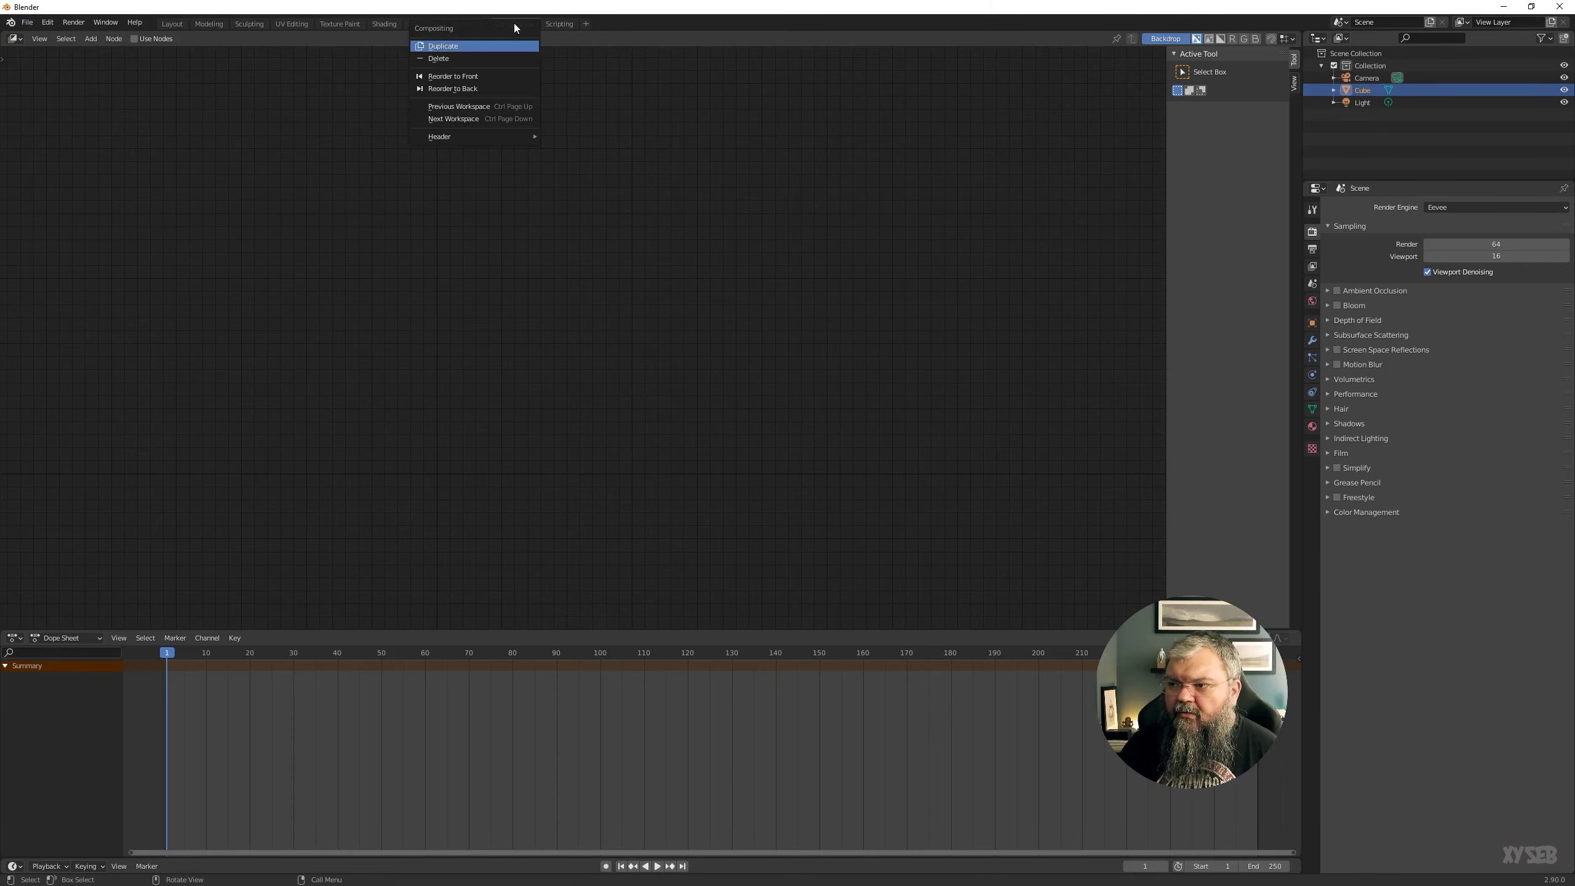
left_click(432, 58)
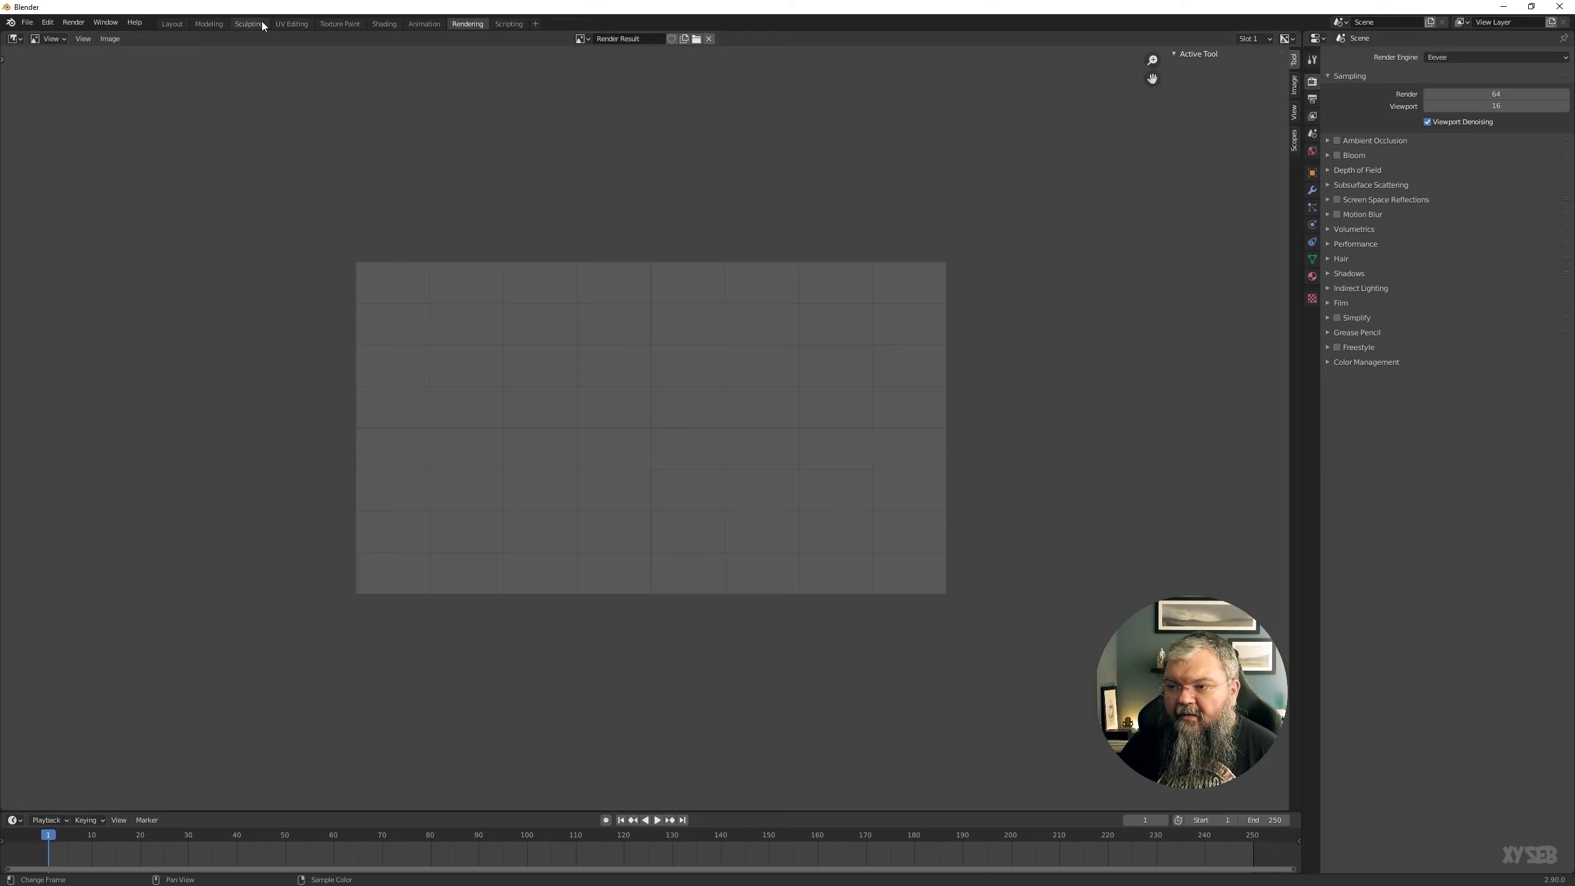
- Add the 2D Animation workspace from the 2D Animation presets
left_click(537, 28)
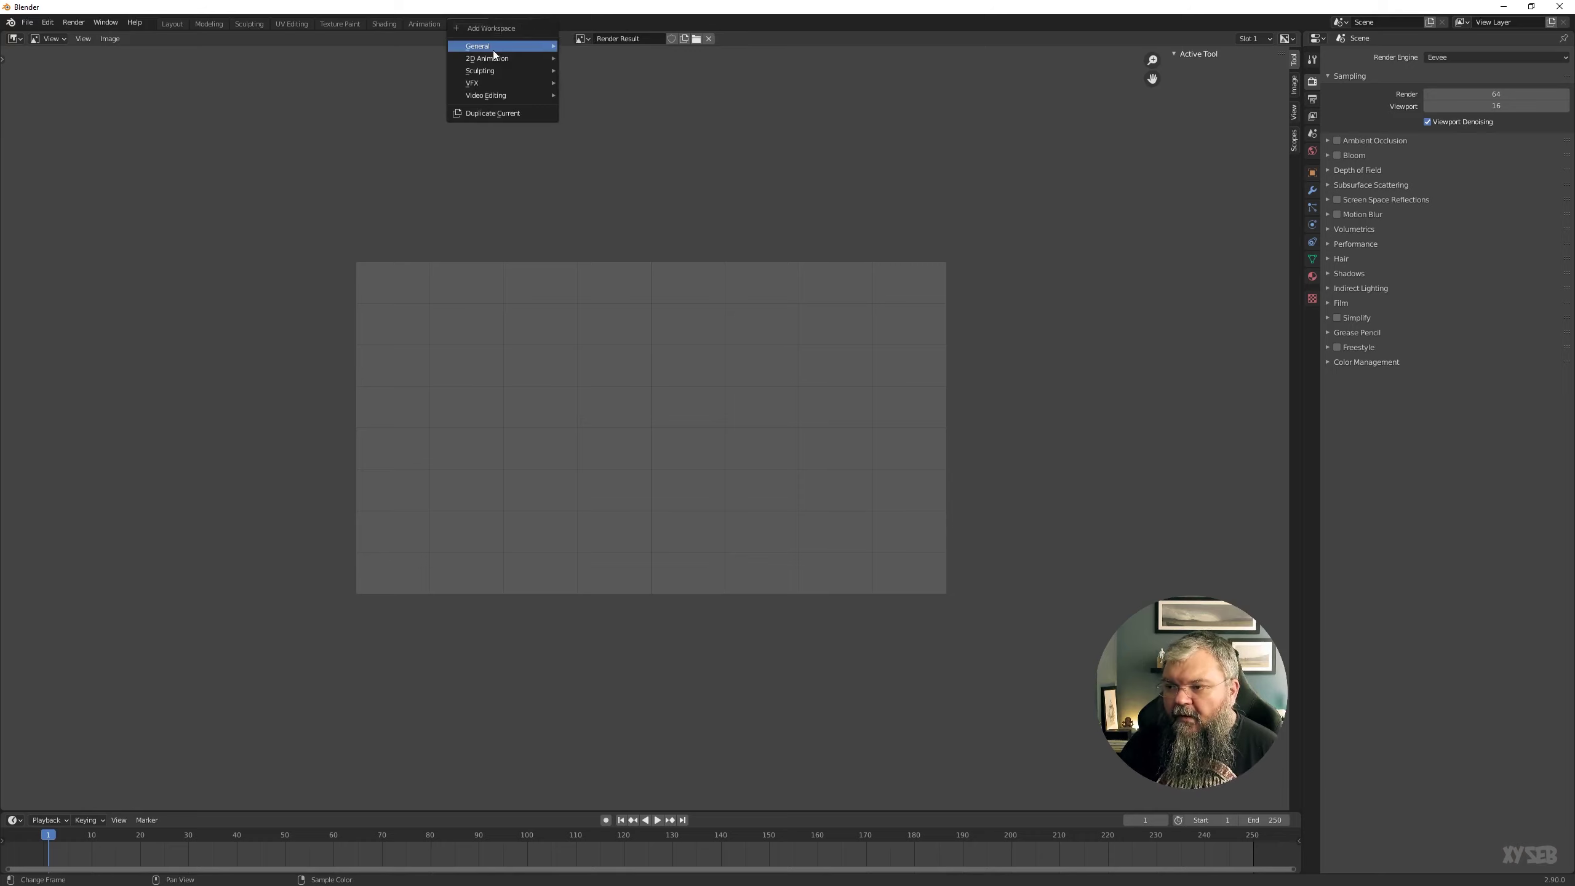
mouse_move(532, 51)
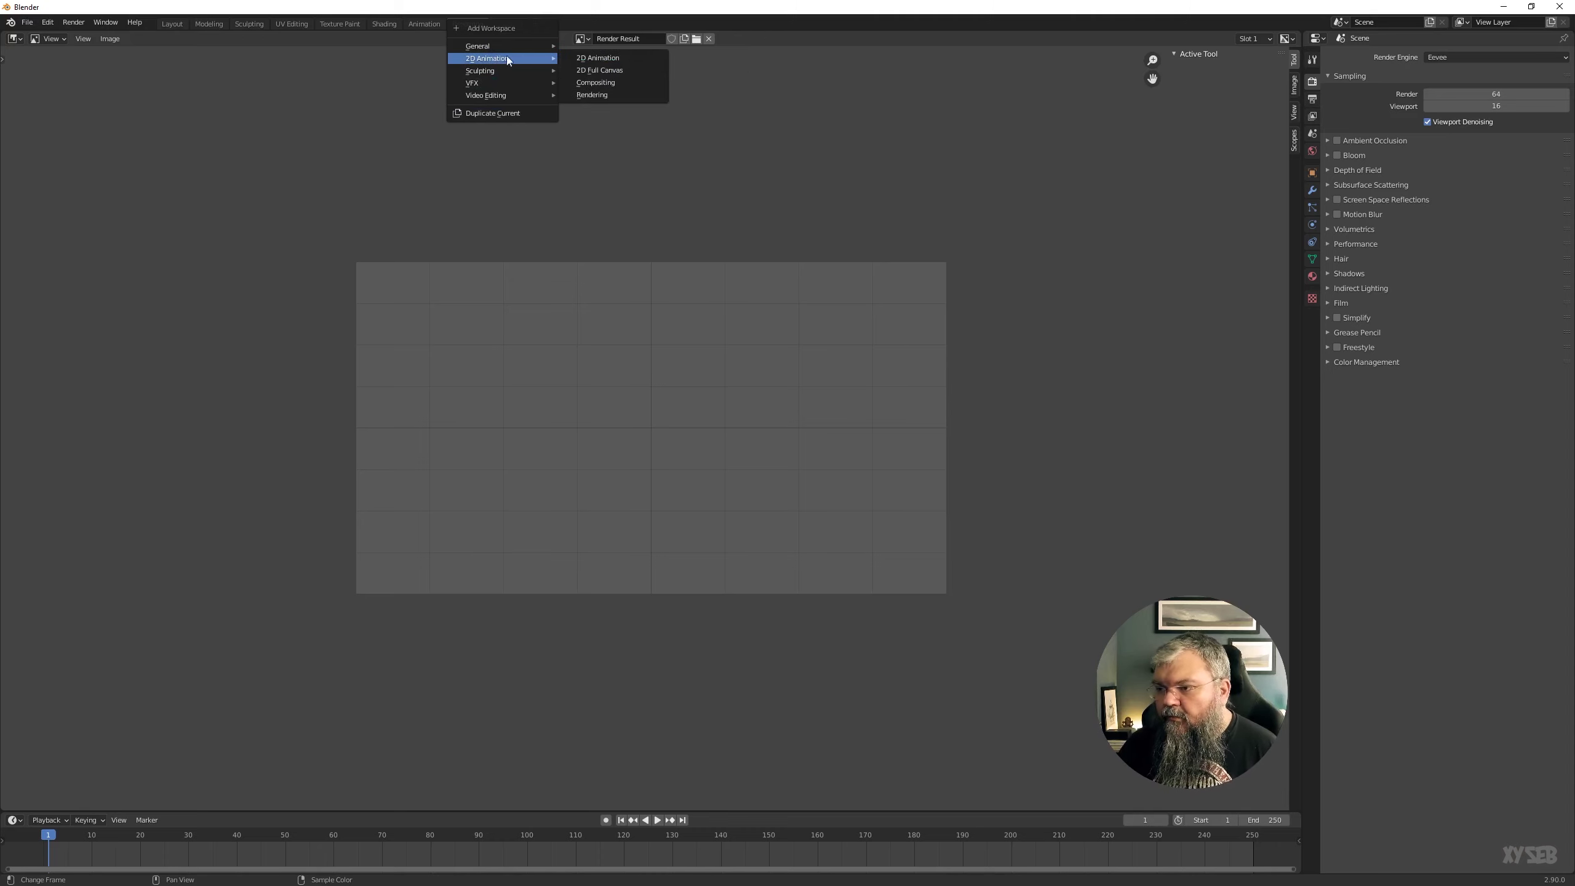
left_click(595, 63)
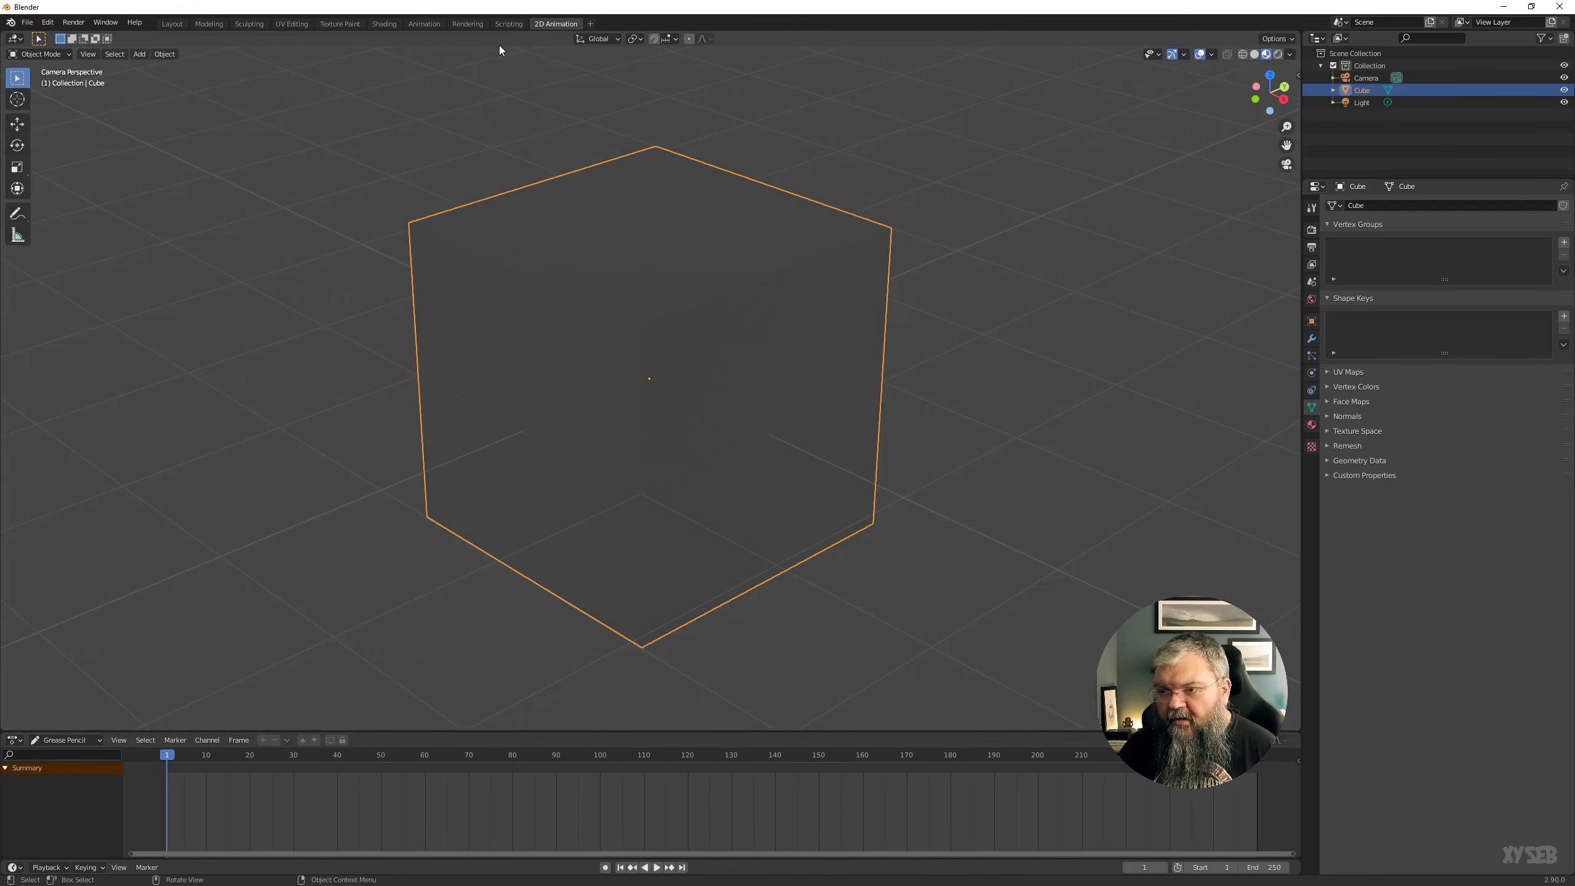
- Duplicate the Modeling workspace
left_click(171, 24)
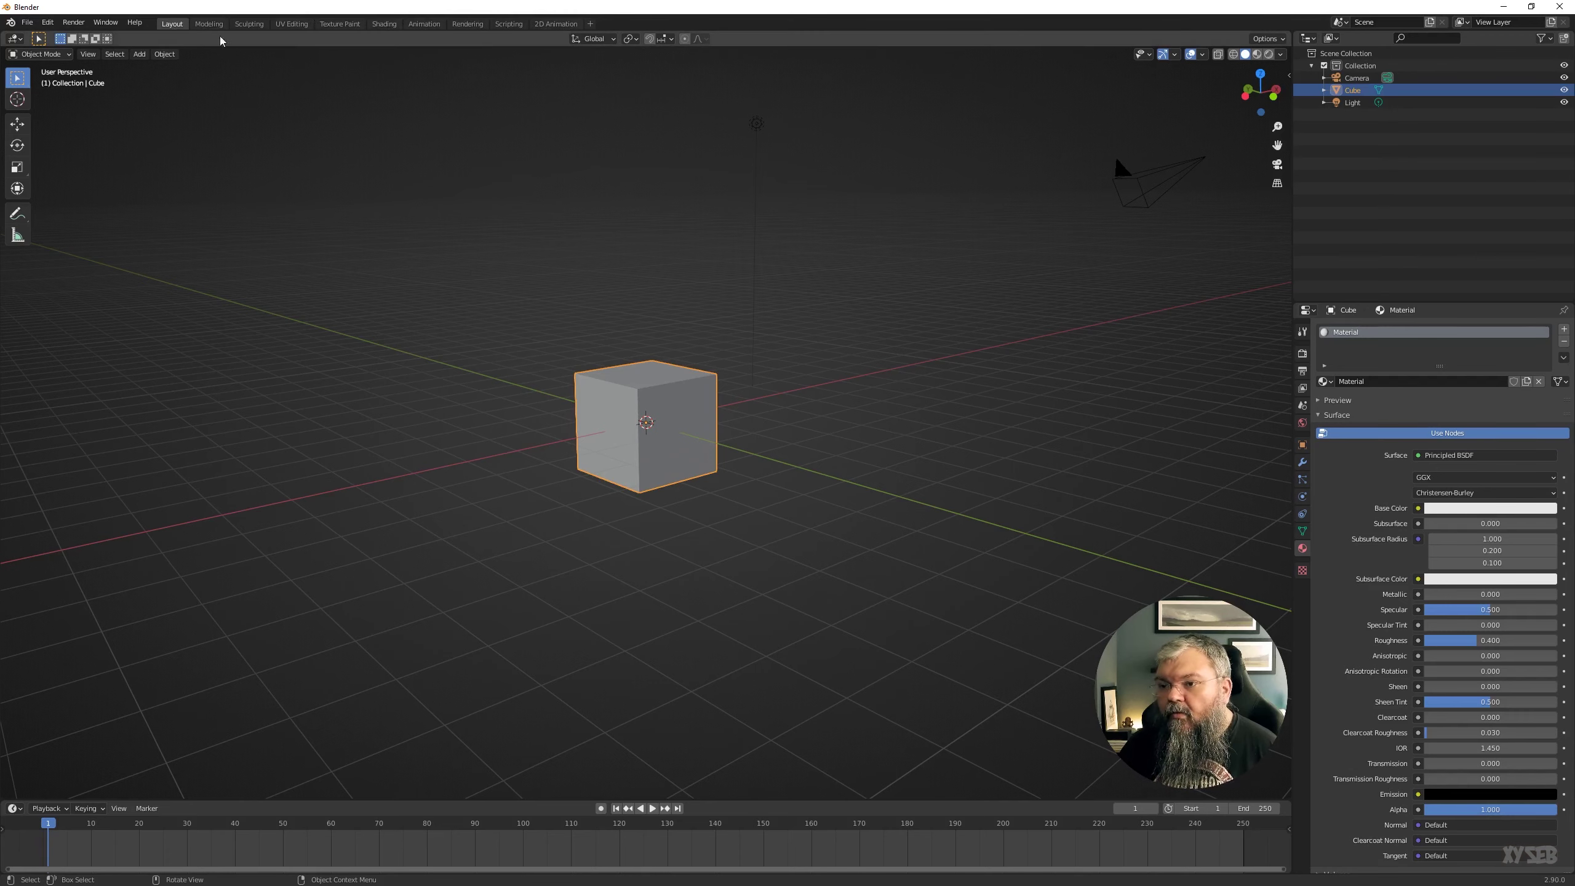
left_click(208, 23)
right_click(209, 23)
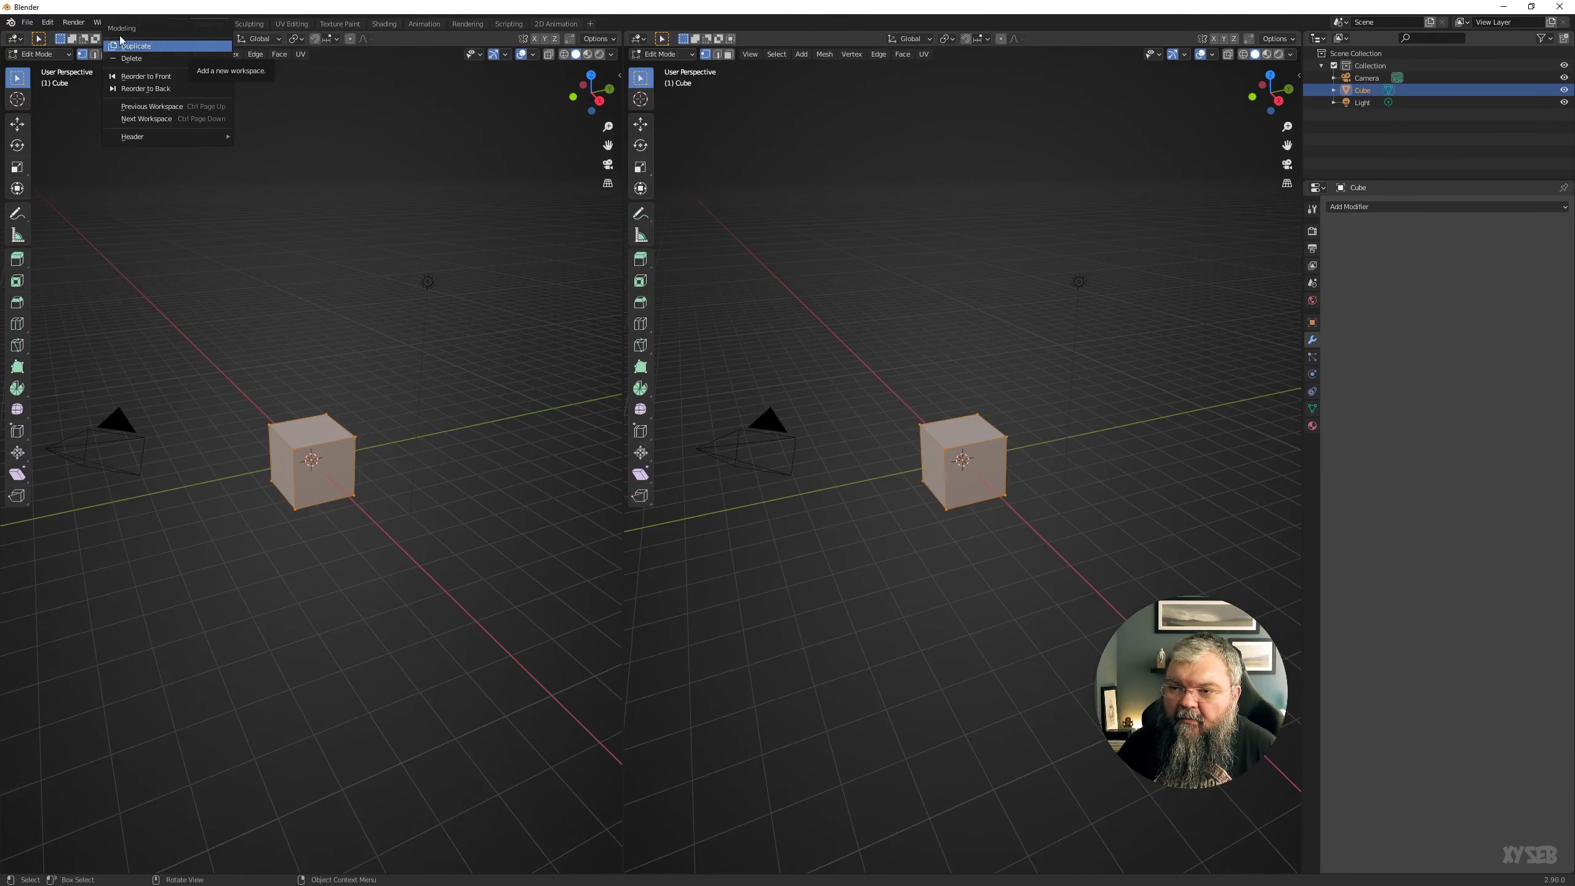
right_click(206, 27)
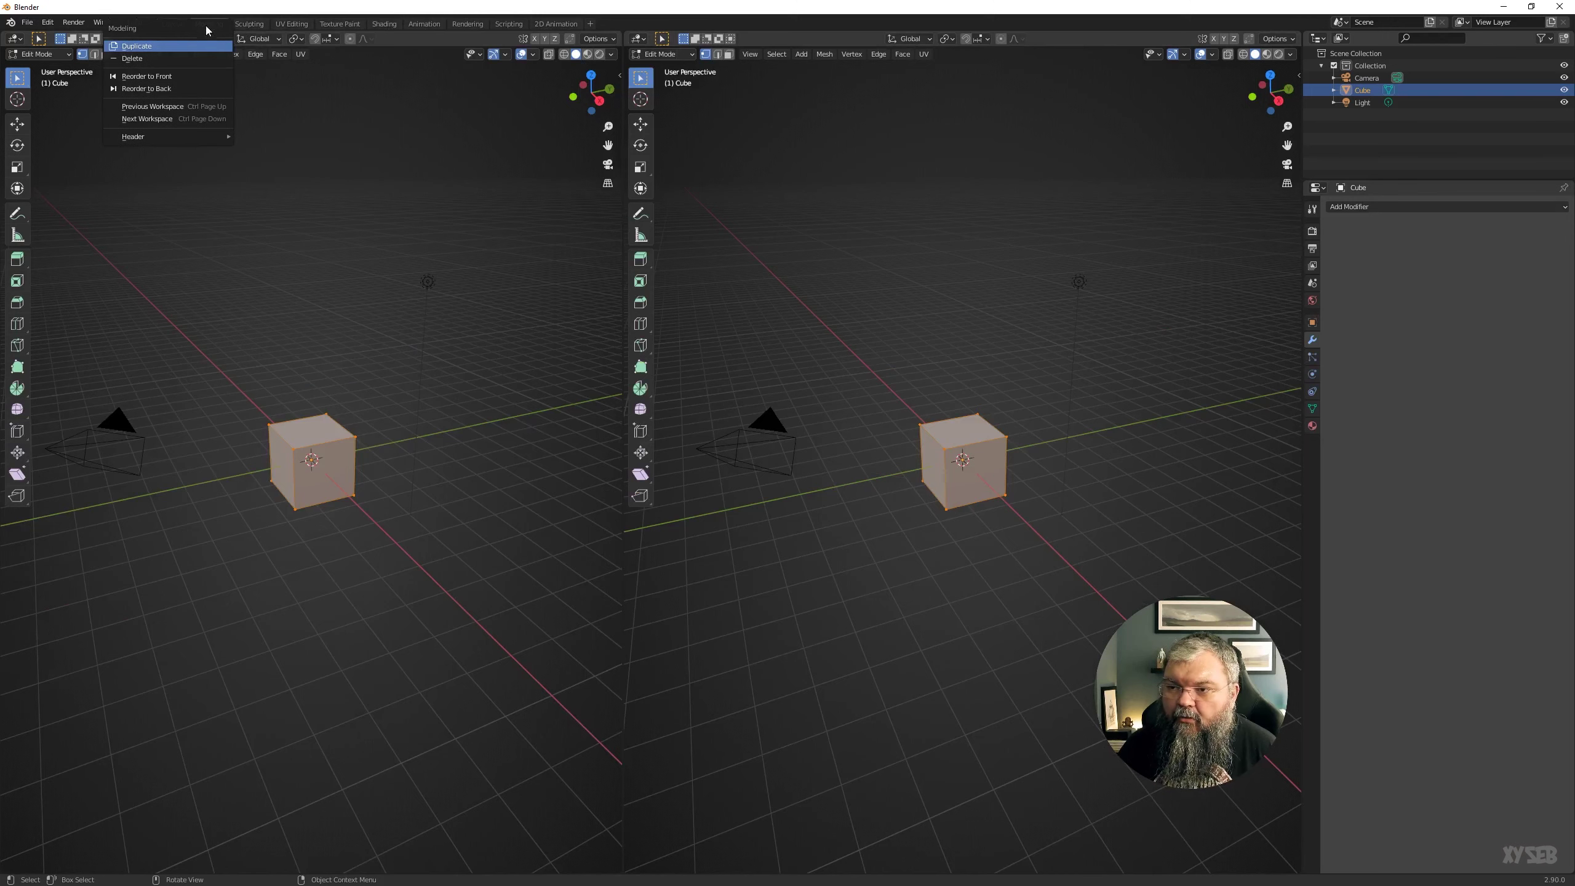
left_click(130, 47)
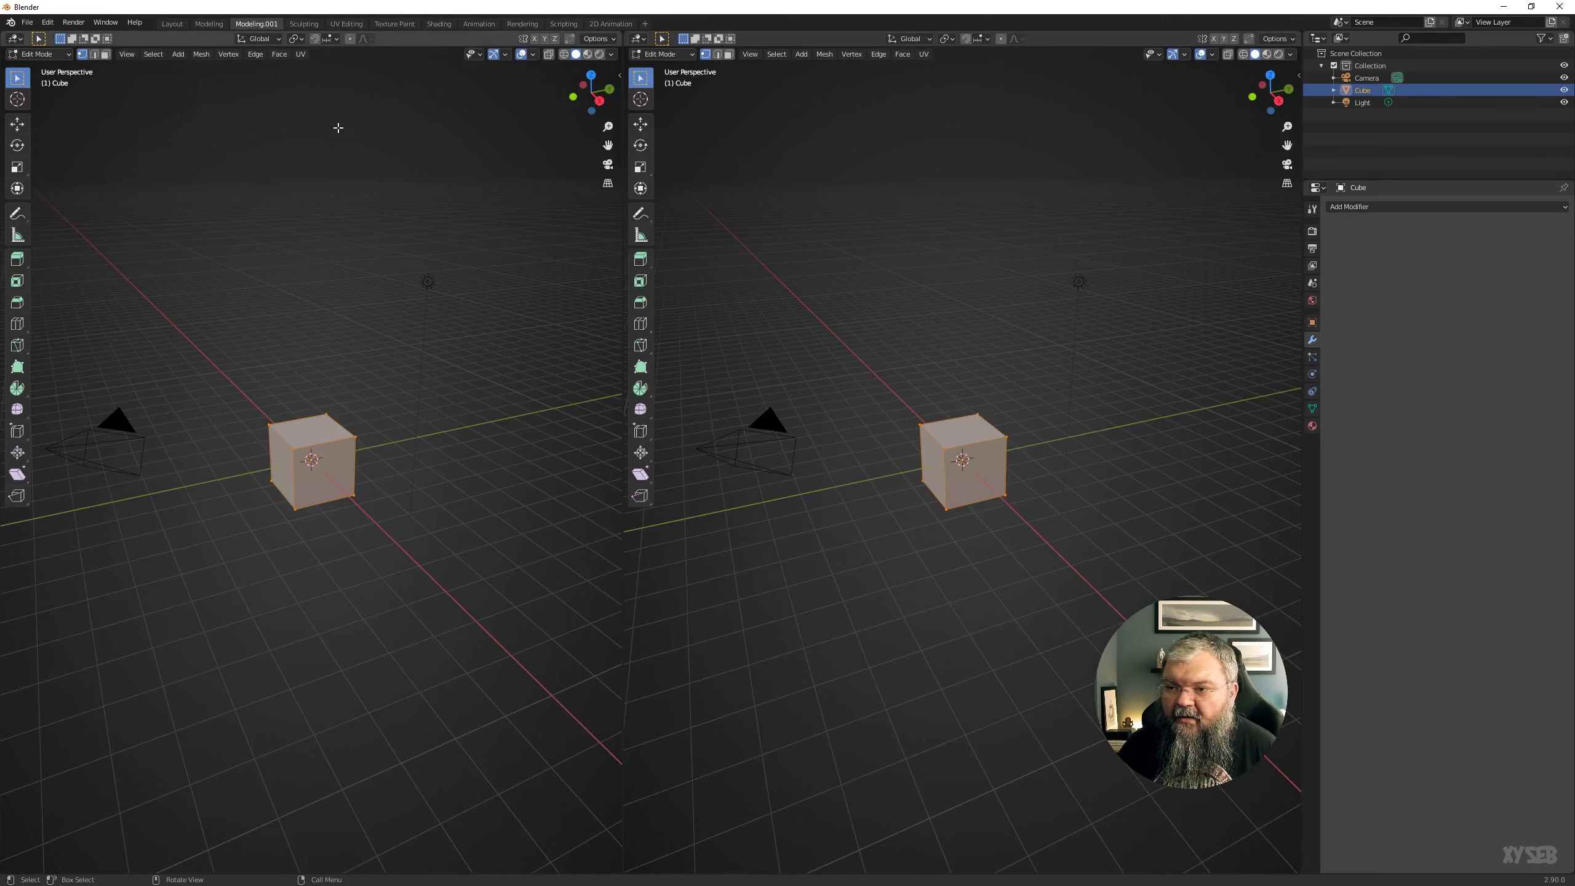
- Rename the duplicated Modeling workspace with the creator's nickname
double_click(255, 23)
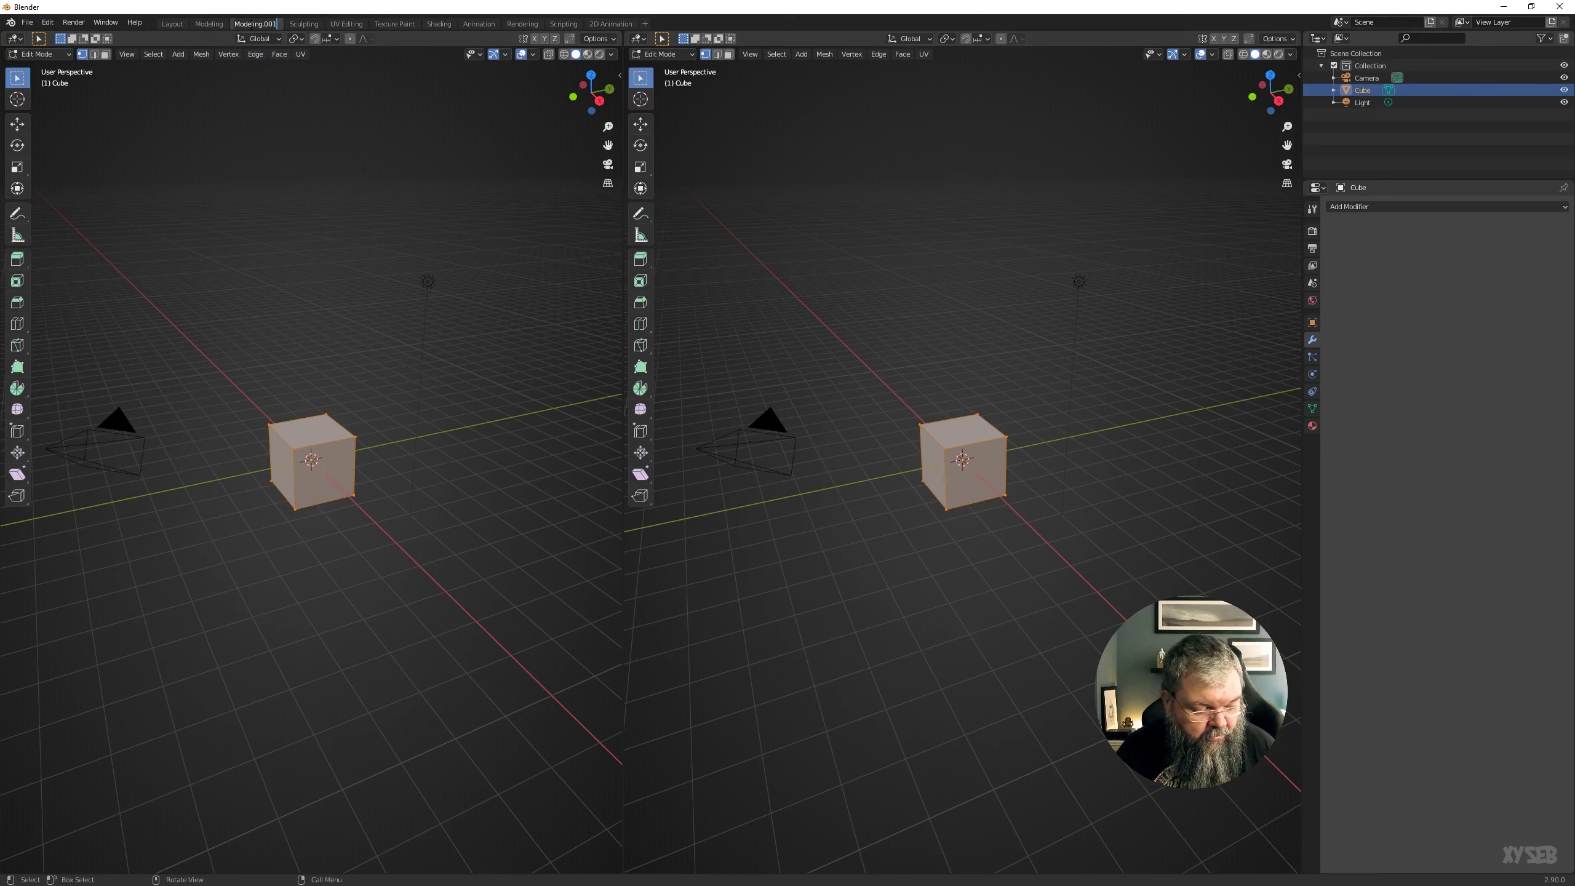
type("seb")
key("Return")
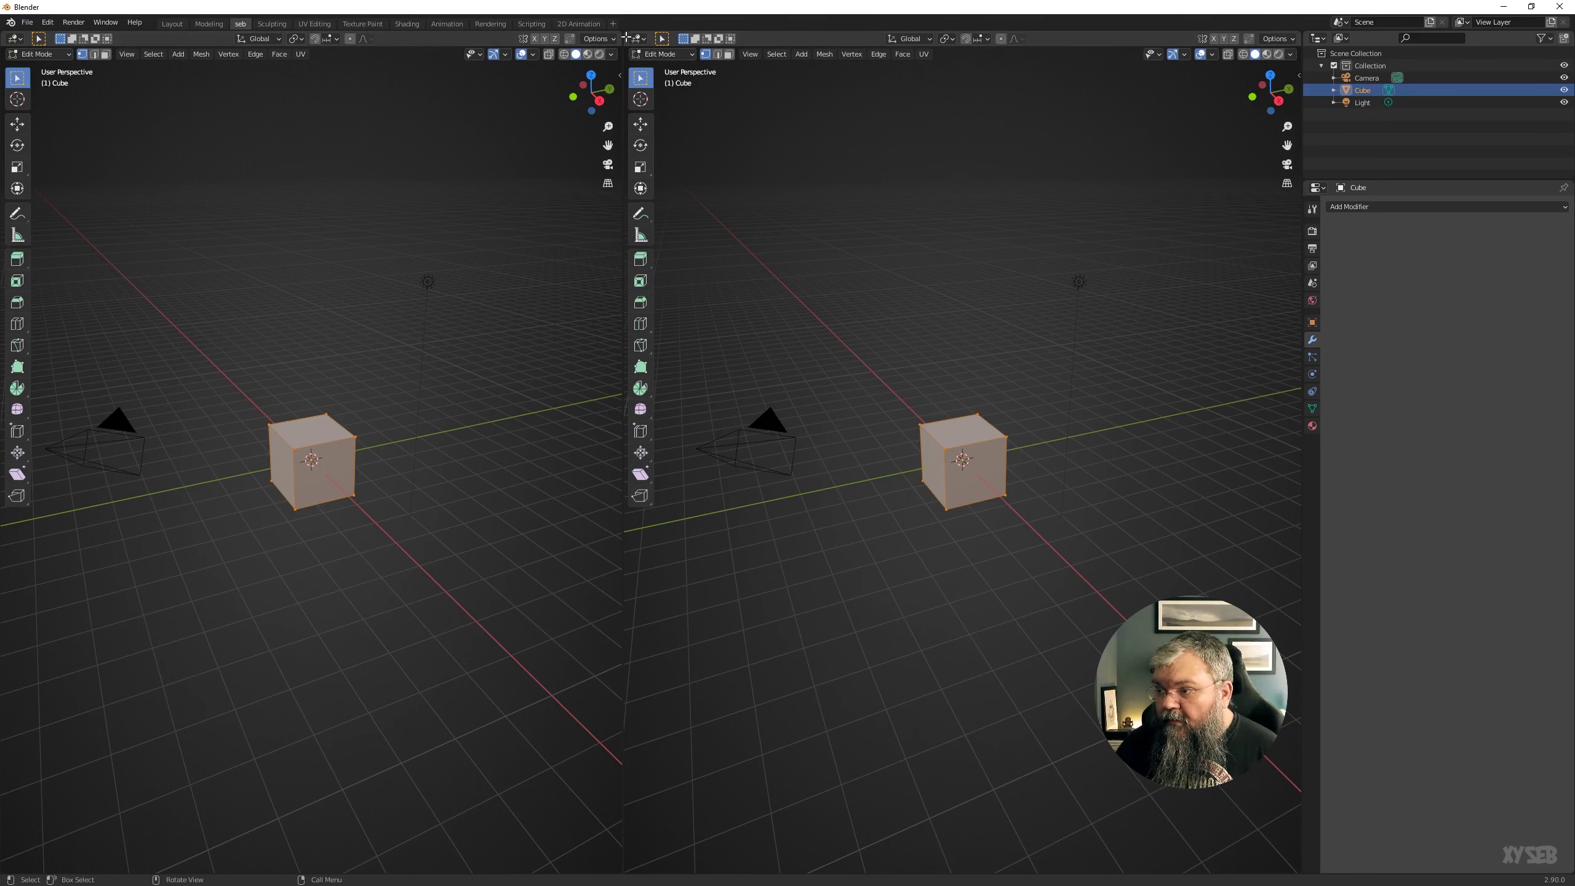
- Split the custom workspace's right viewport into upper and lower halves and compare it with the Modeling and Layout workspaces
left_click_drag(625, 38, 639, 409)
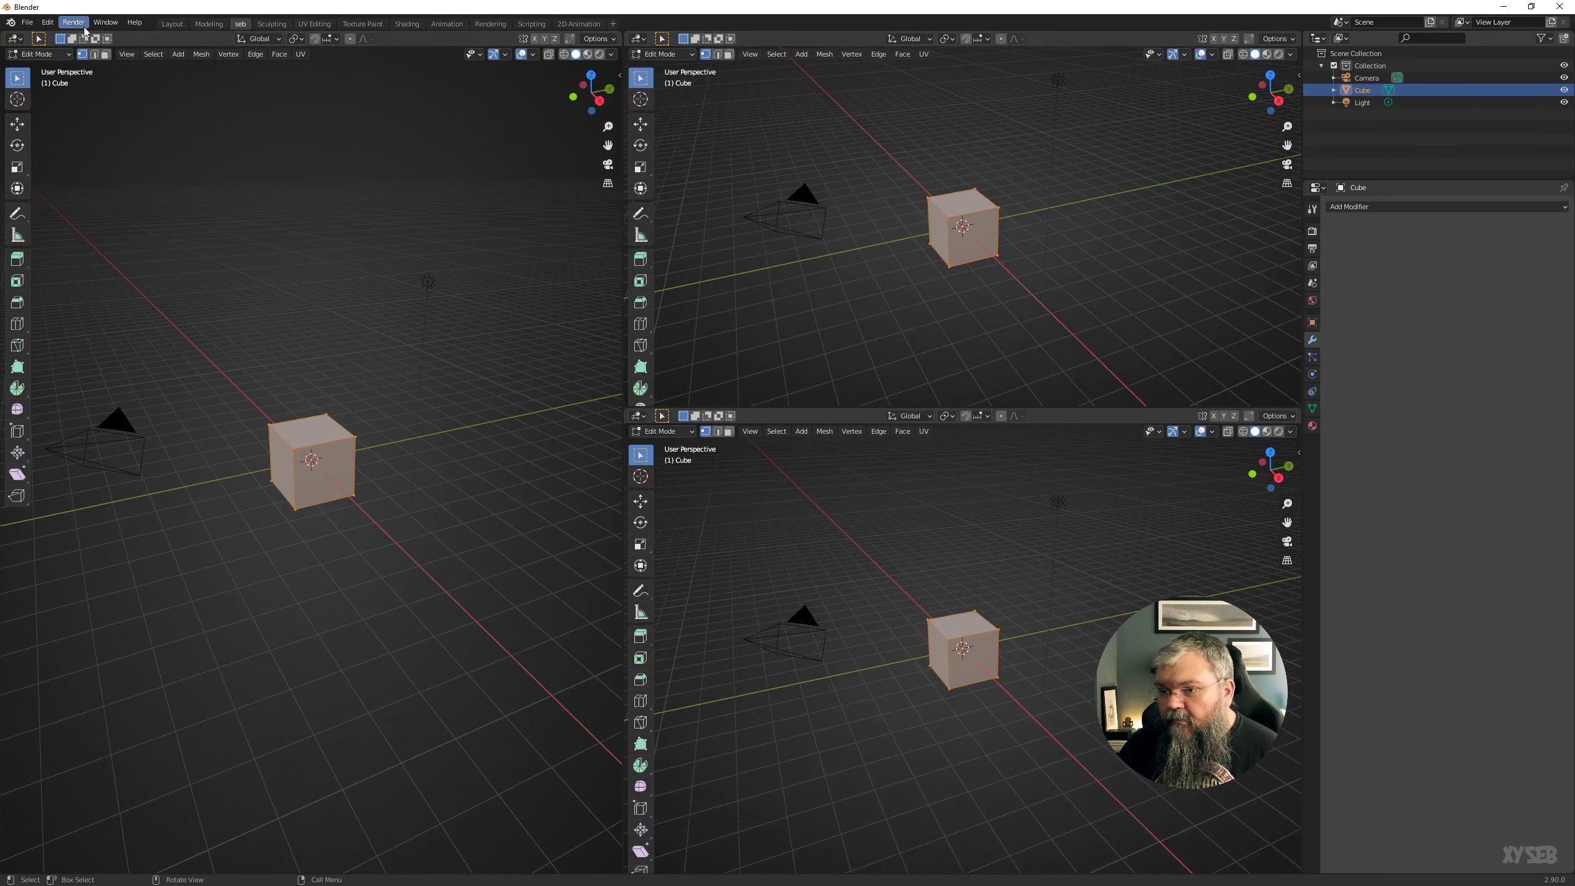
left_click(209, 23)
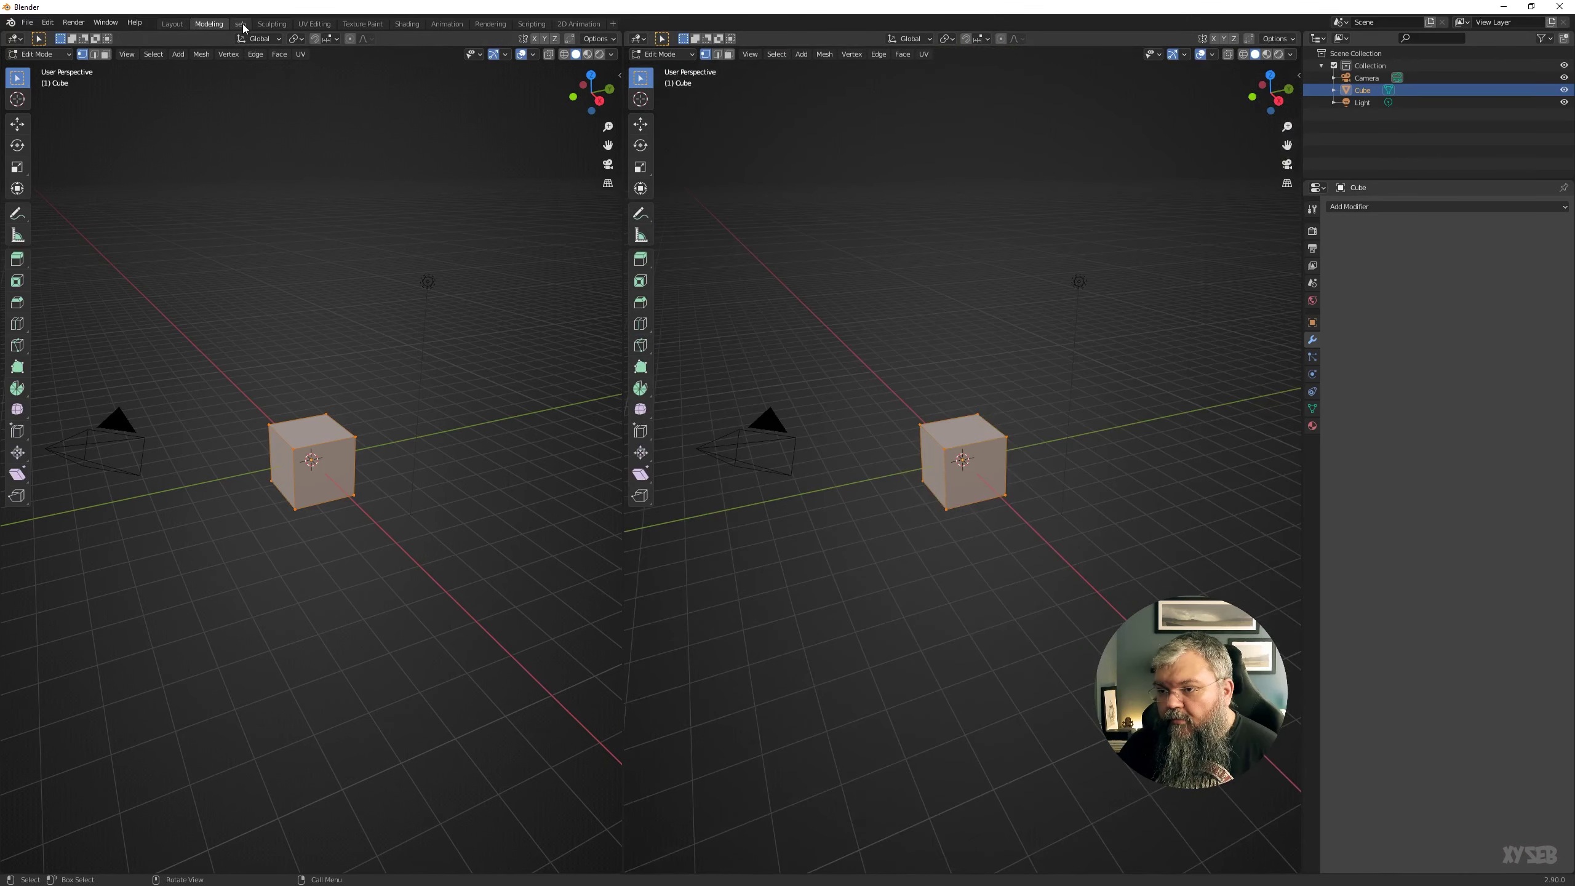
left_click(242, 24)
left_click(211, 24)
left_click(173, 24)
left_click(214, 24)
left_click(243, 24)
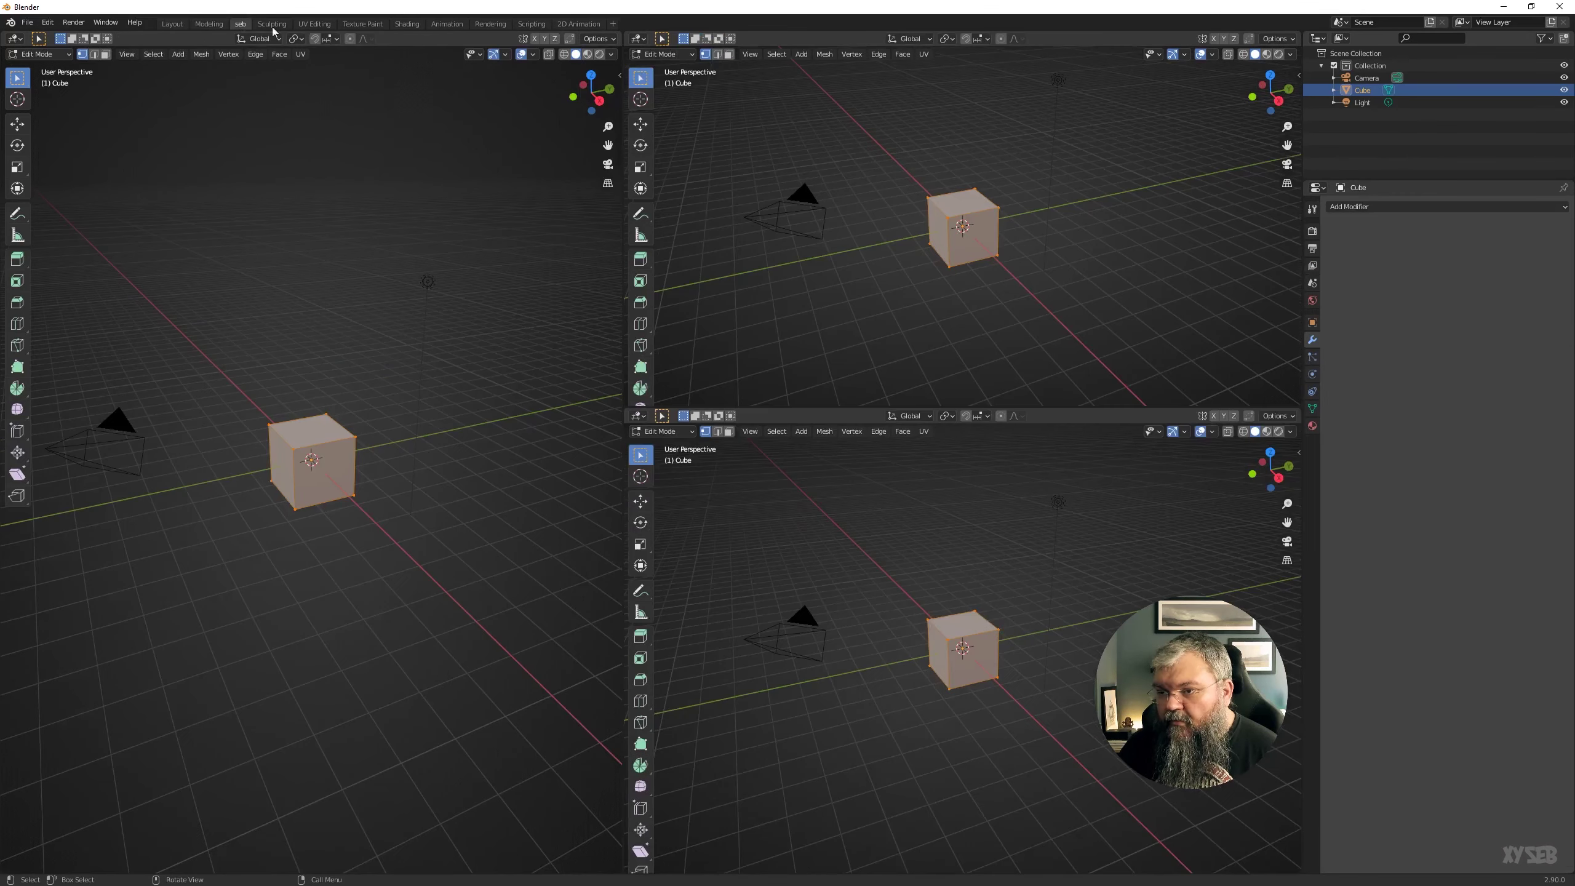
- Join the Properties editor over the Outliner in the custom workspace and compare the arrangement with Modeling
left_click_drag(1305, 180, 1321, 131)
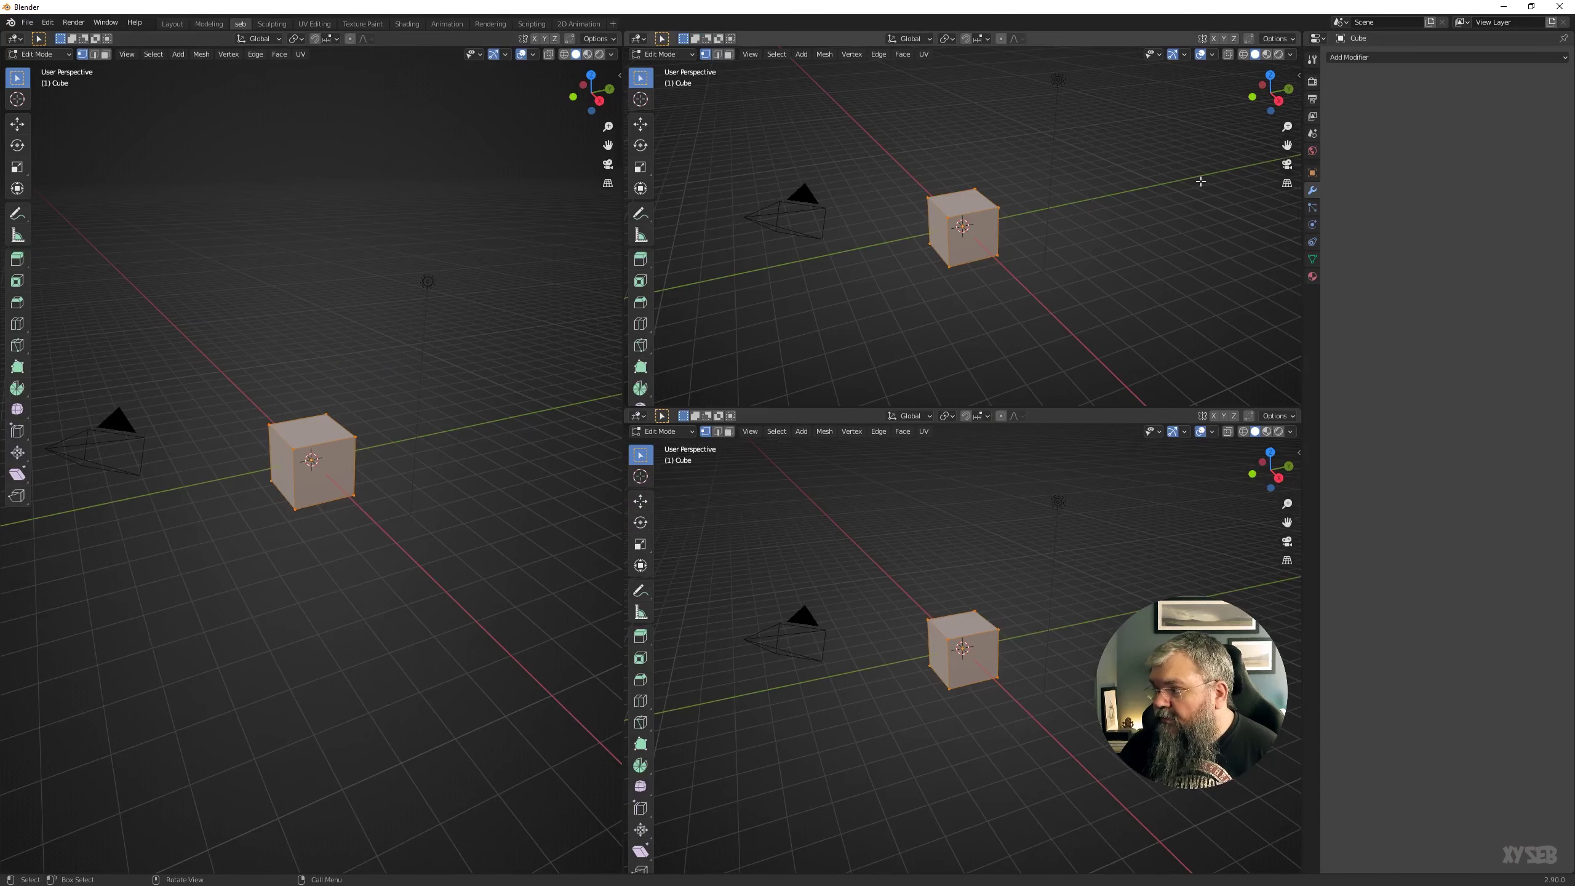
left_click(209, 24)
left_click(241, 24)
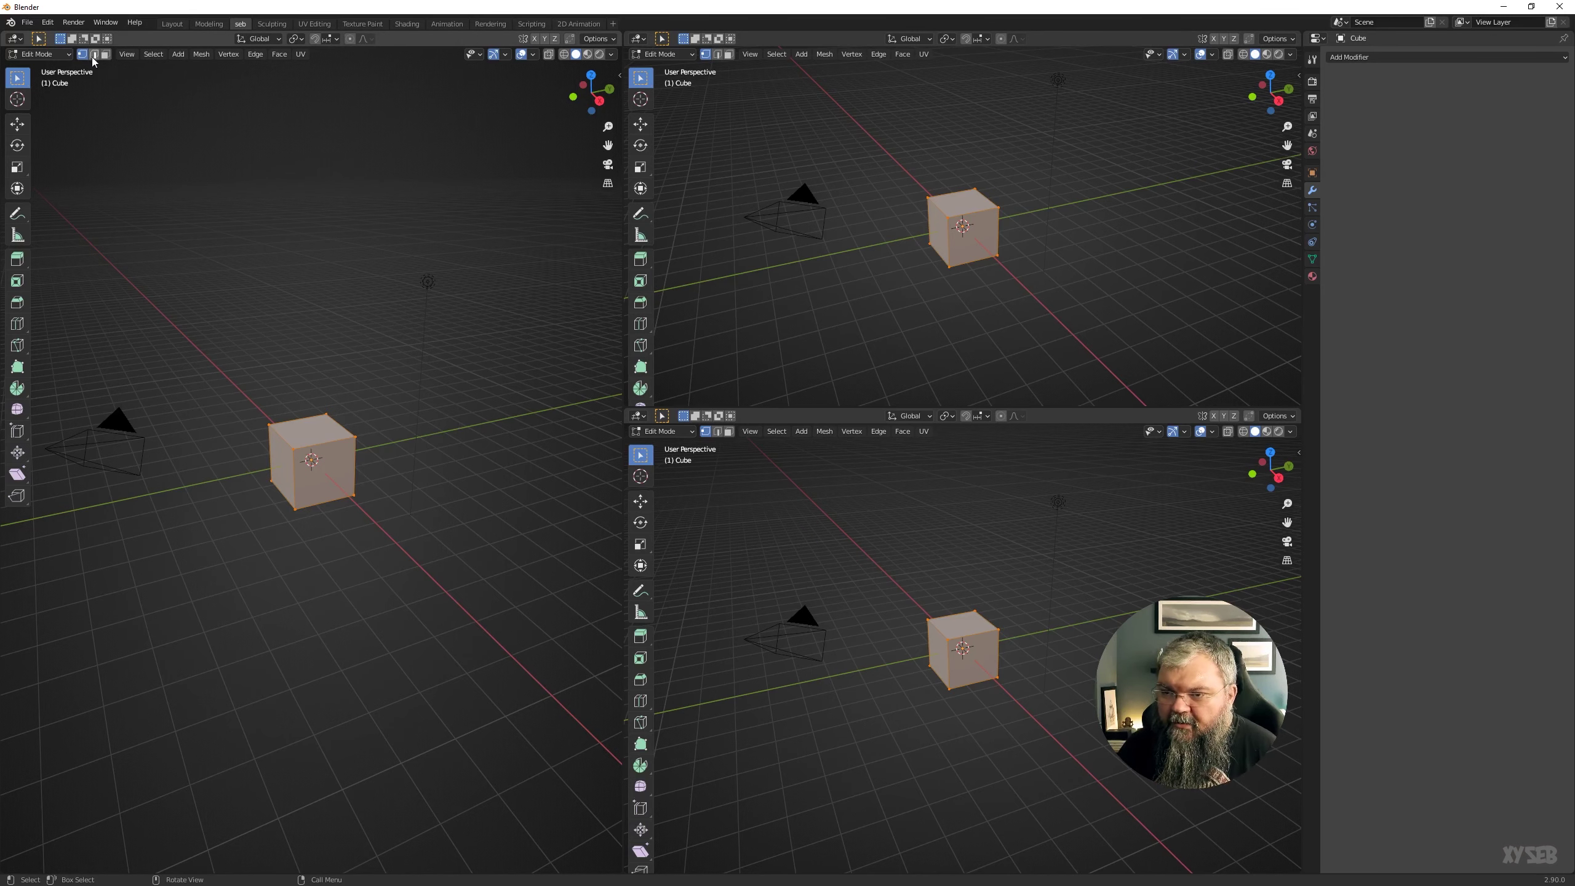
- Switch to the Layout workspace and delete the custom workspace duplicated from Modeling
left_click(177, 25)
right_click(235, 28)
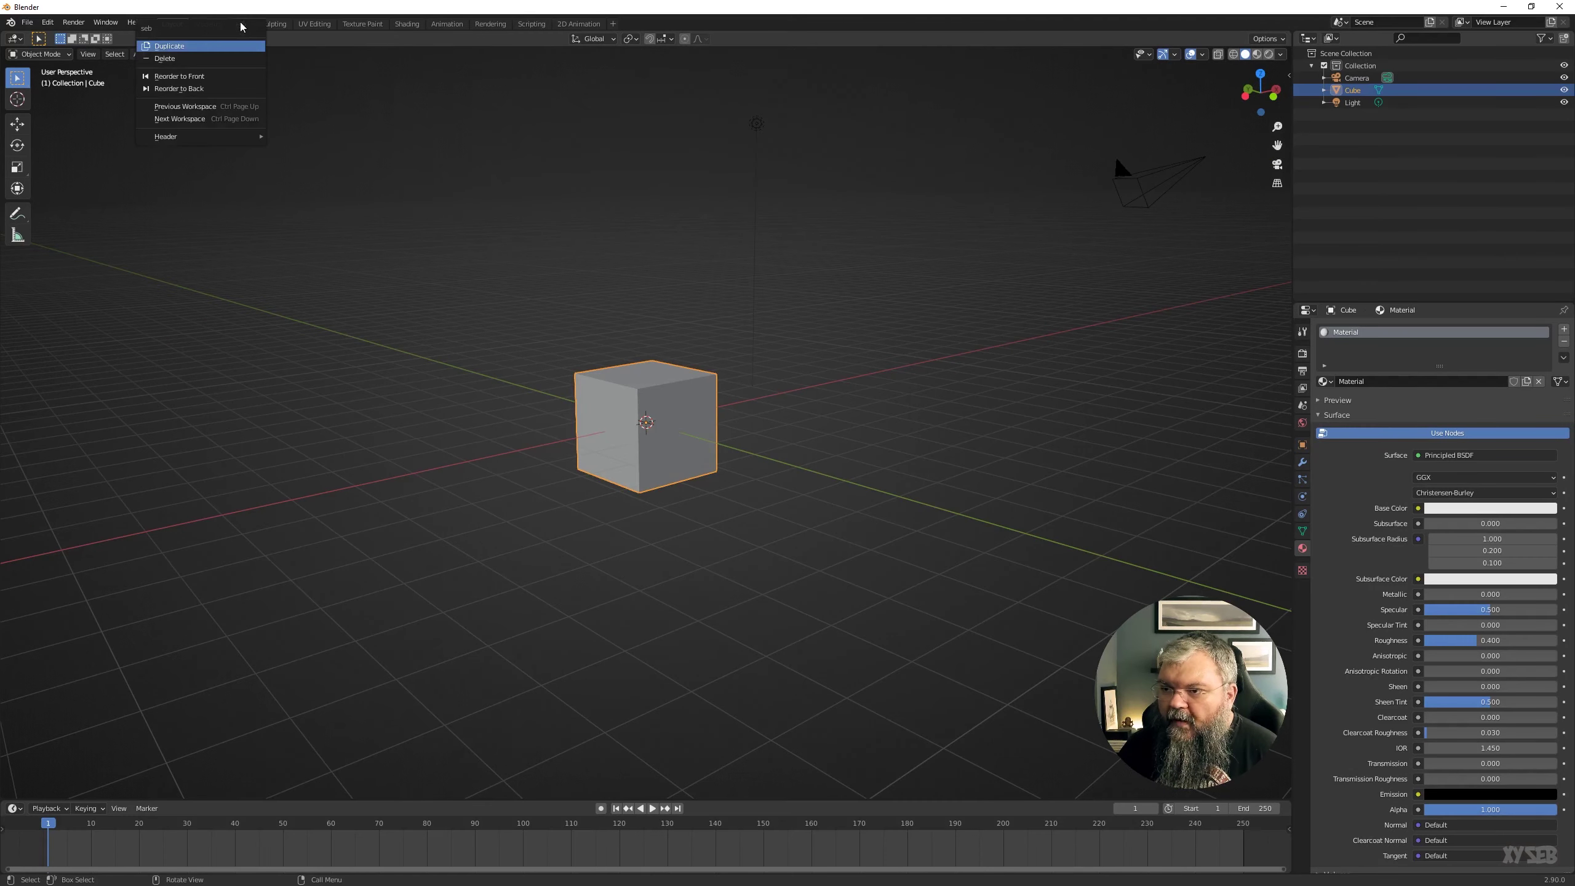
left_click(202, 62)
- Reorder the Modeling workspace to the front of the workspace list, and send it to the back
left_click(209, 24)
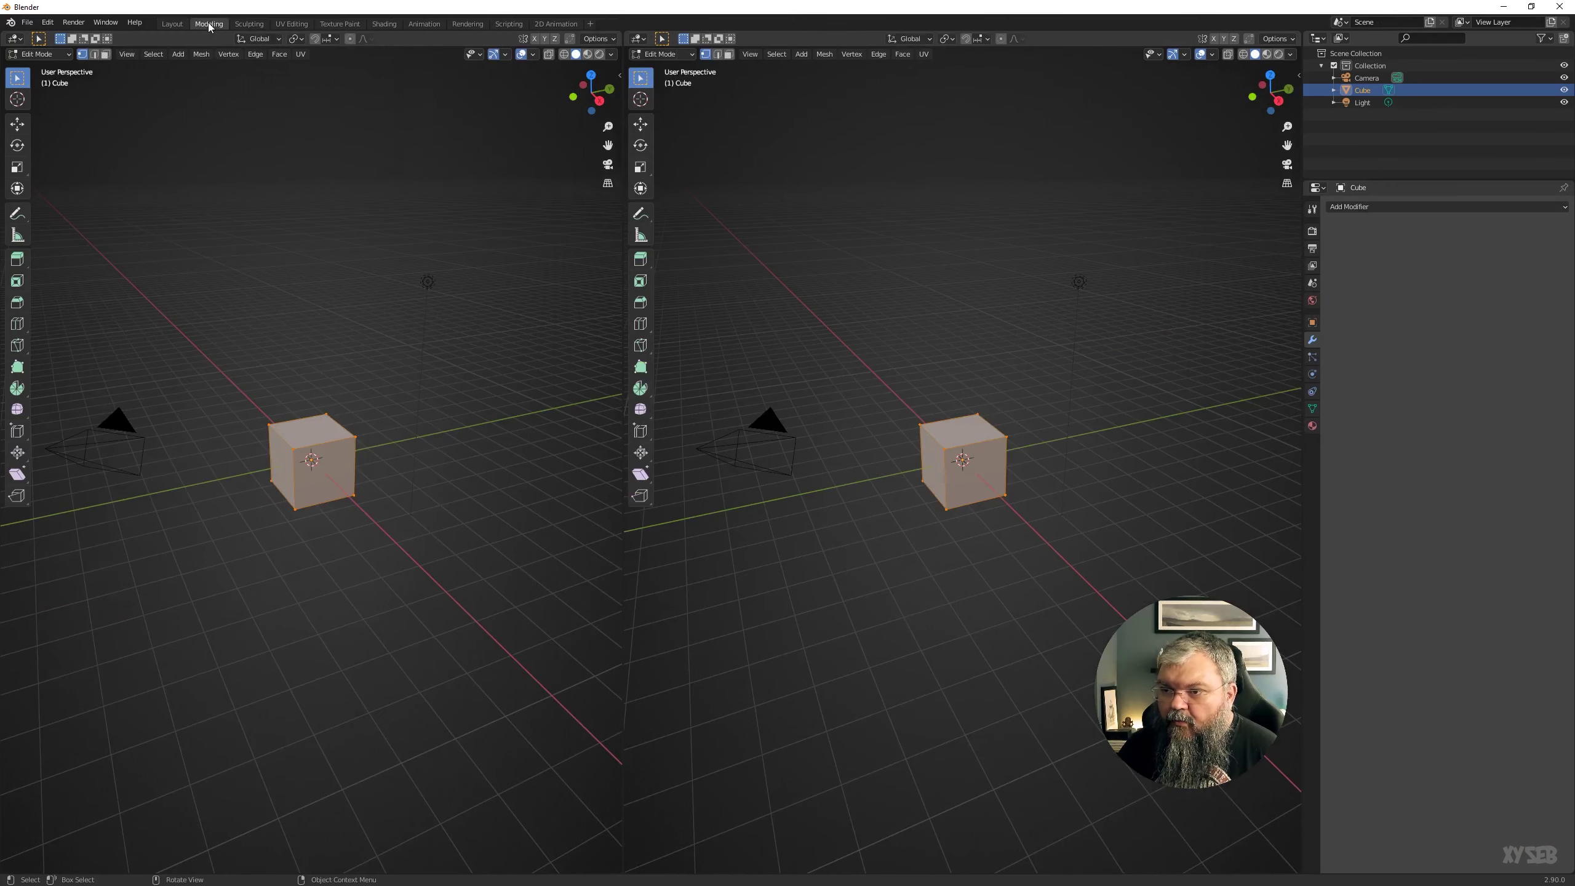
right_click(209, 25)
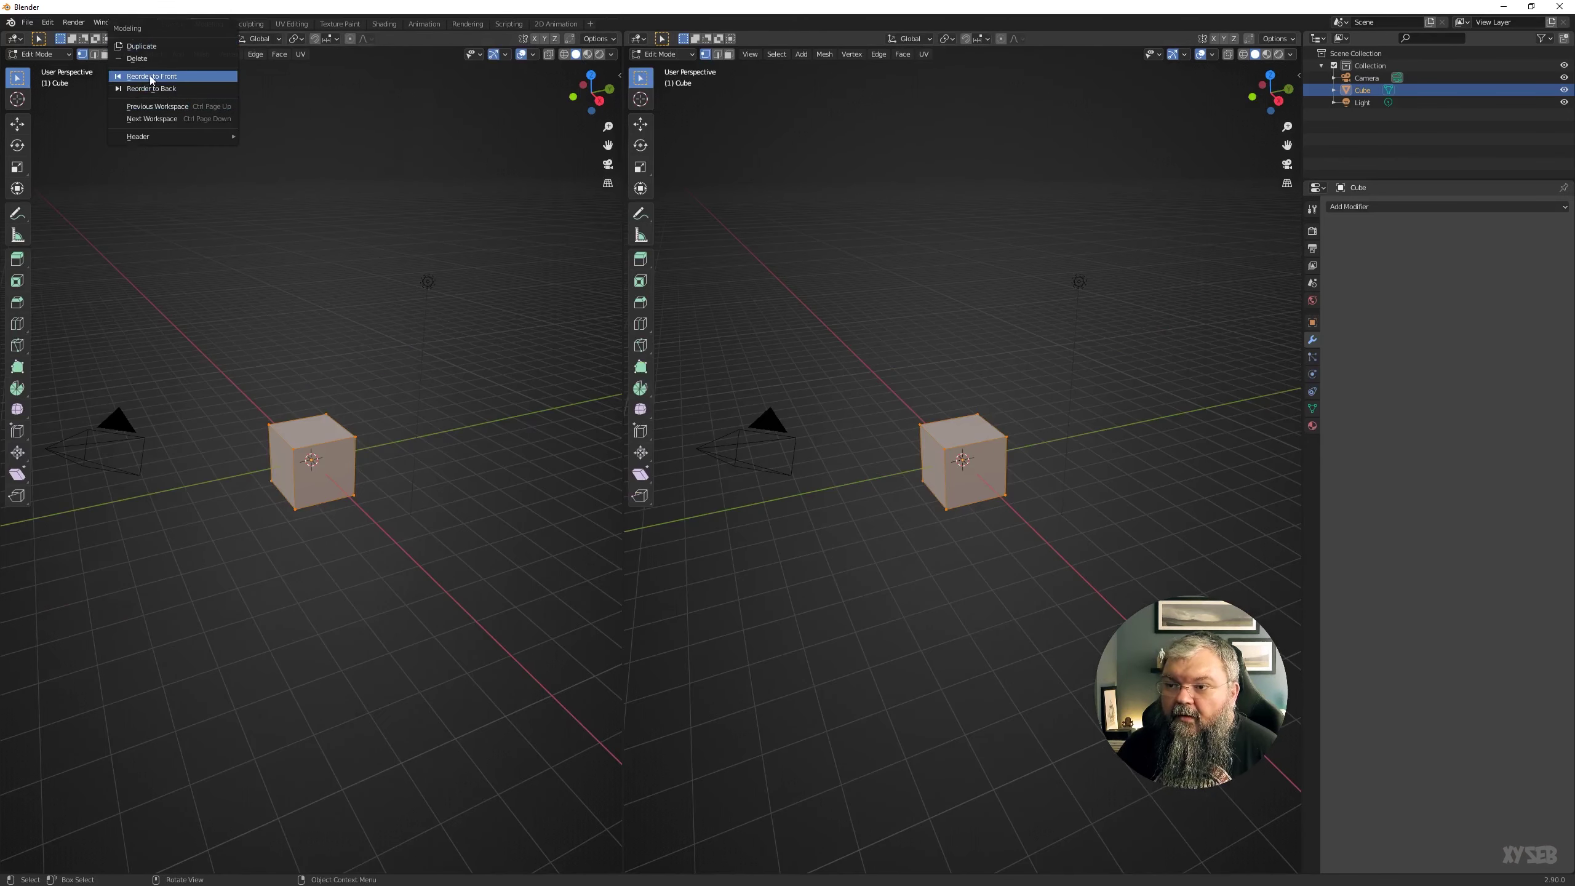
left_click(151, 75)
right_click(174, 25)
left_click(142, 89)
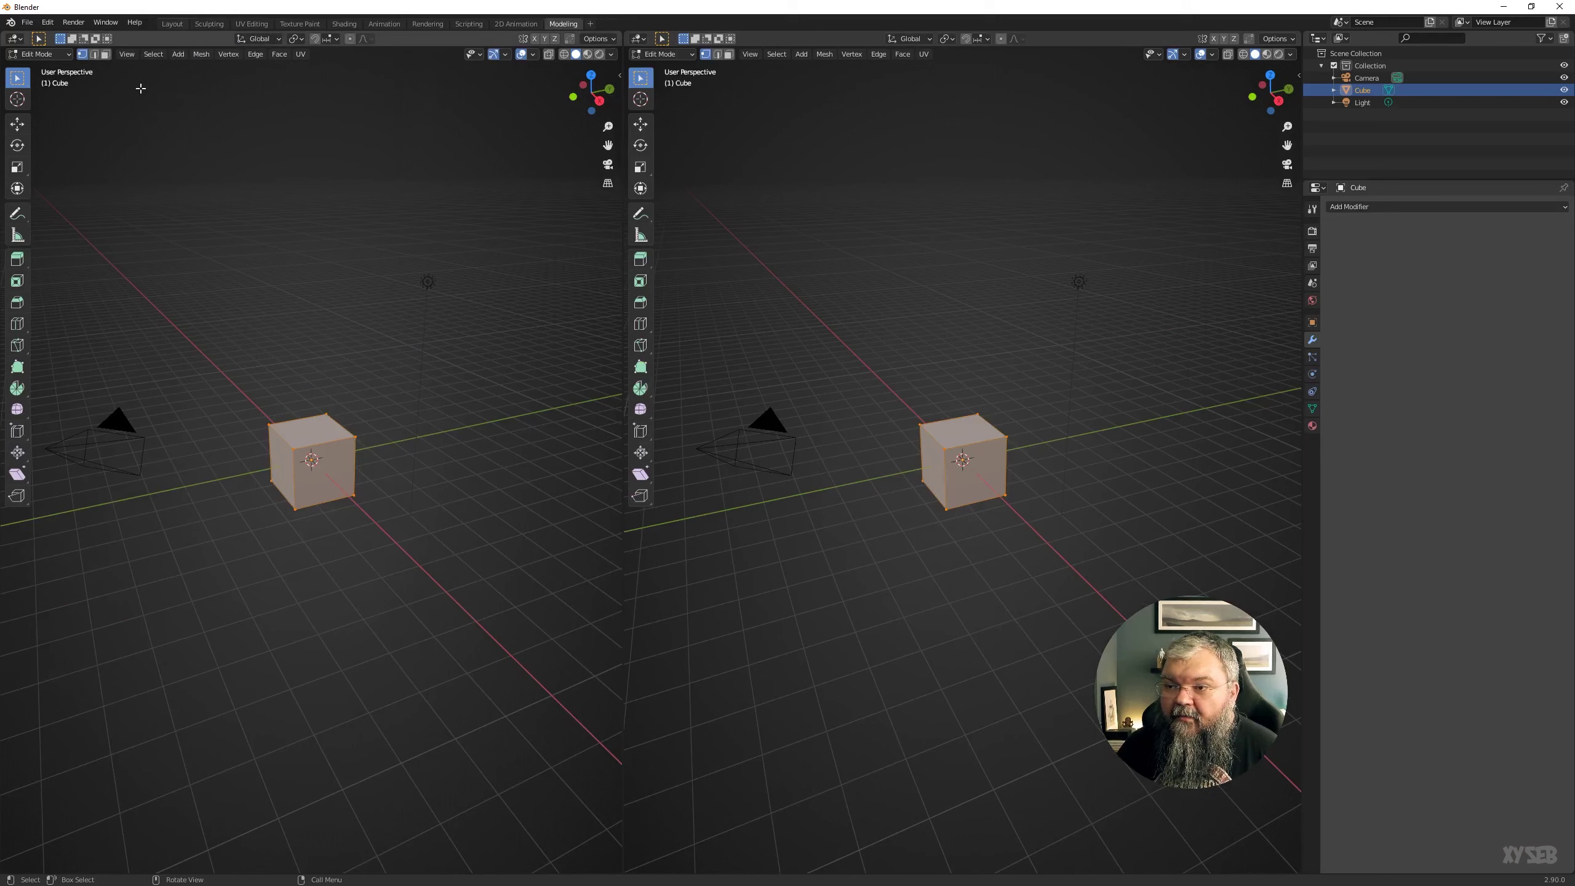
- Reorder the Modeling workspace to the front of the workspace list, ahead of Layout
right_click(563, 24)
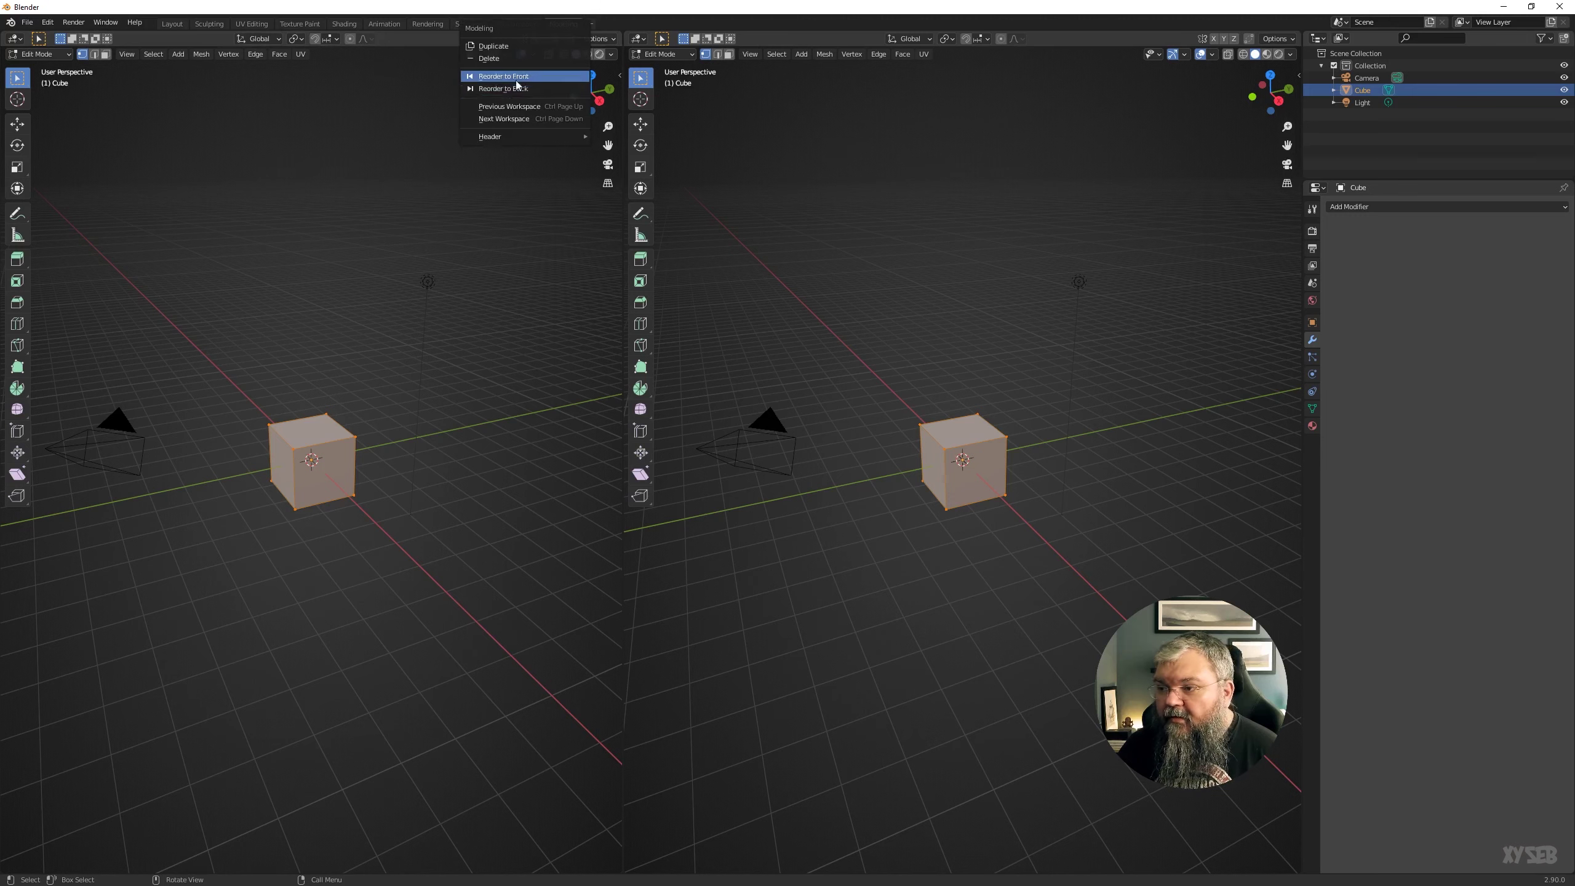
left_click(471, 75)
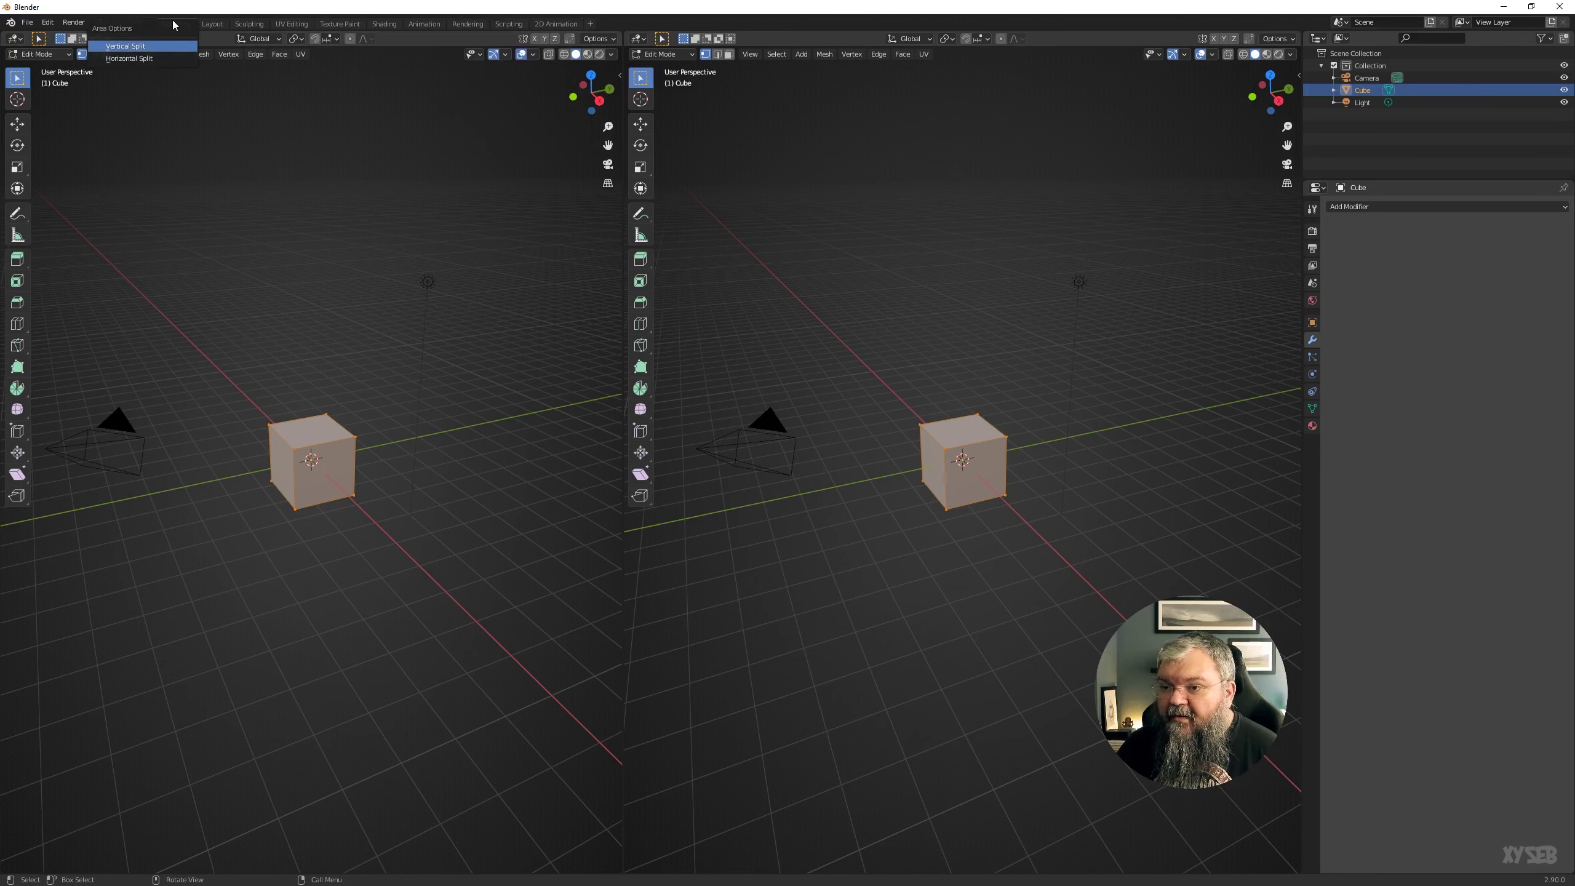
right_click(176, 24)
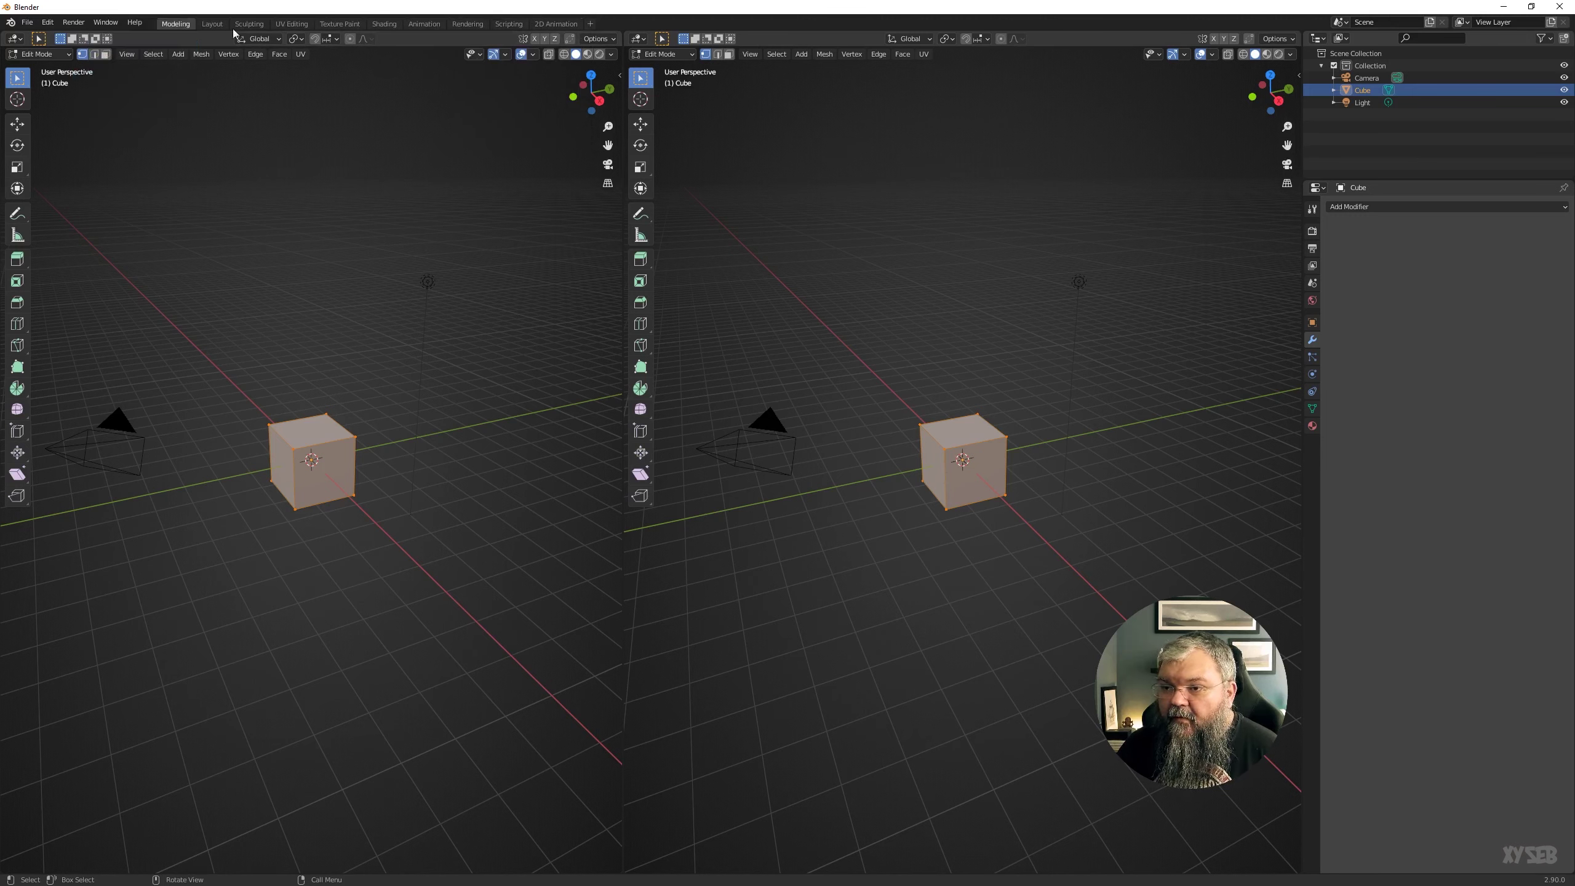
right_click(209, 24)
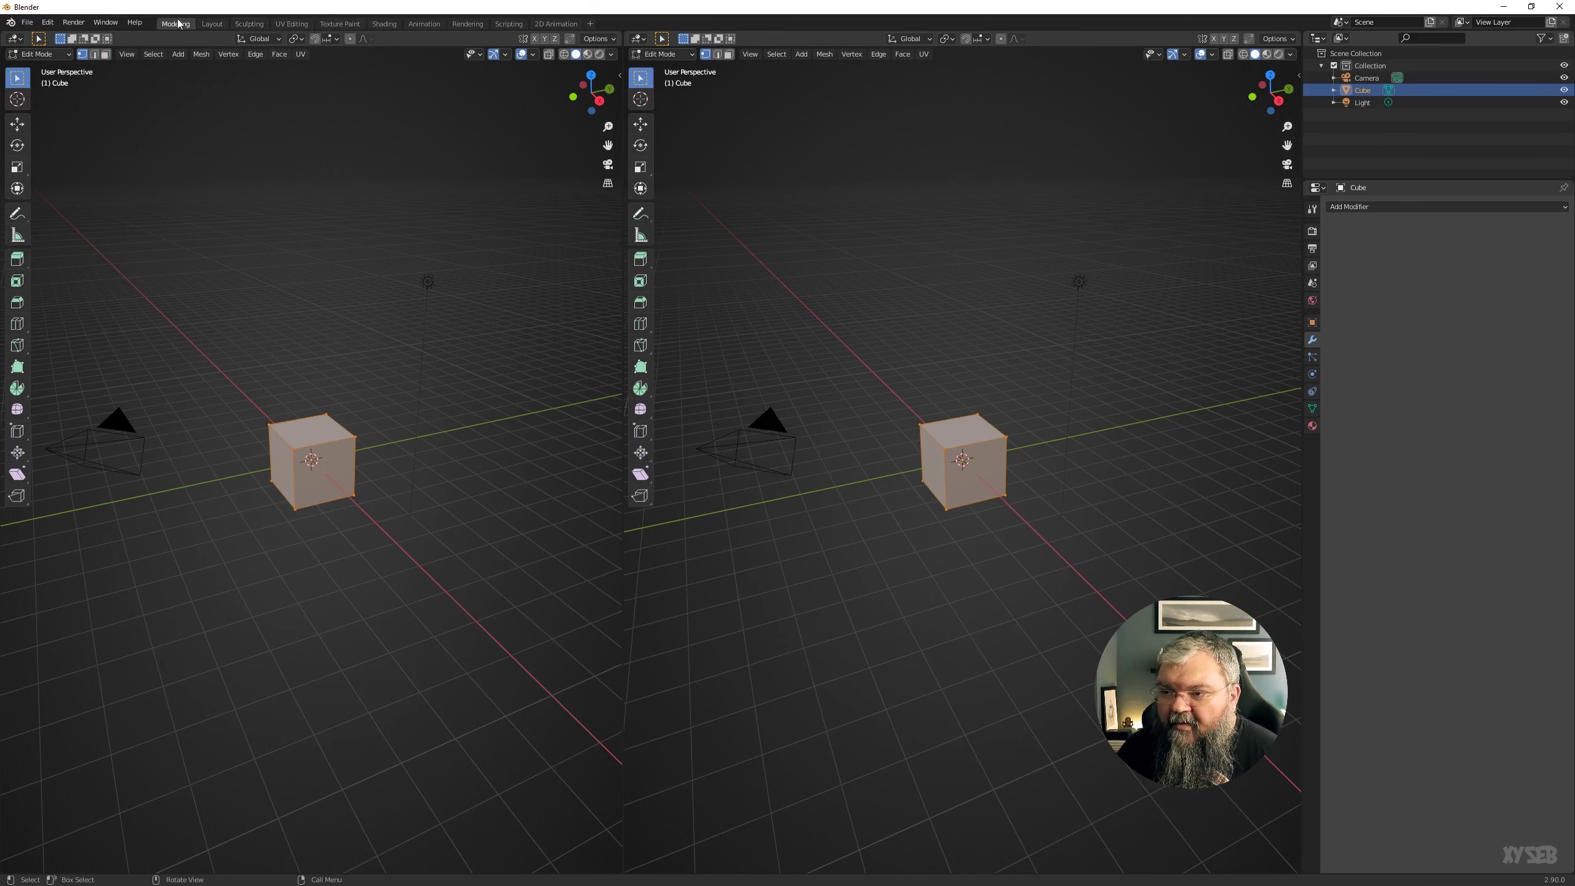
right_click(184, 28)
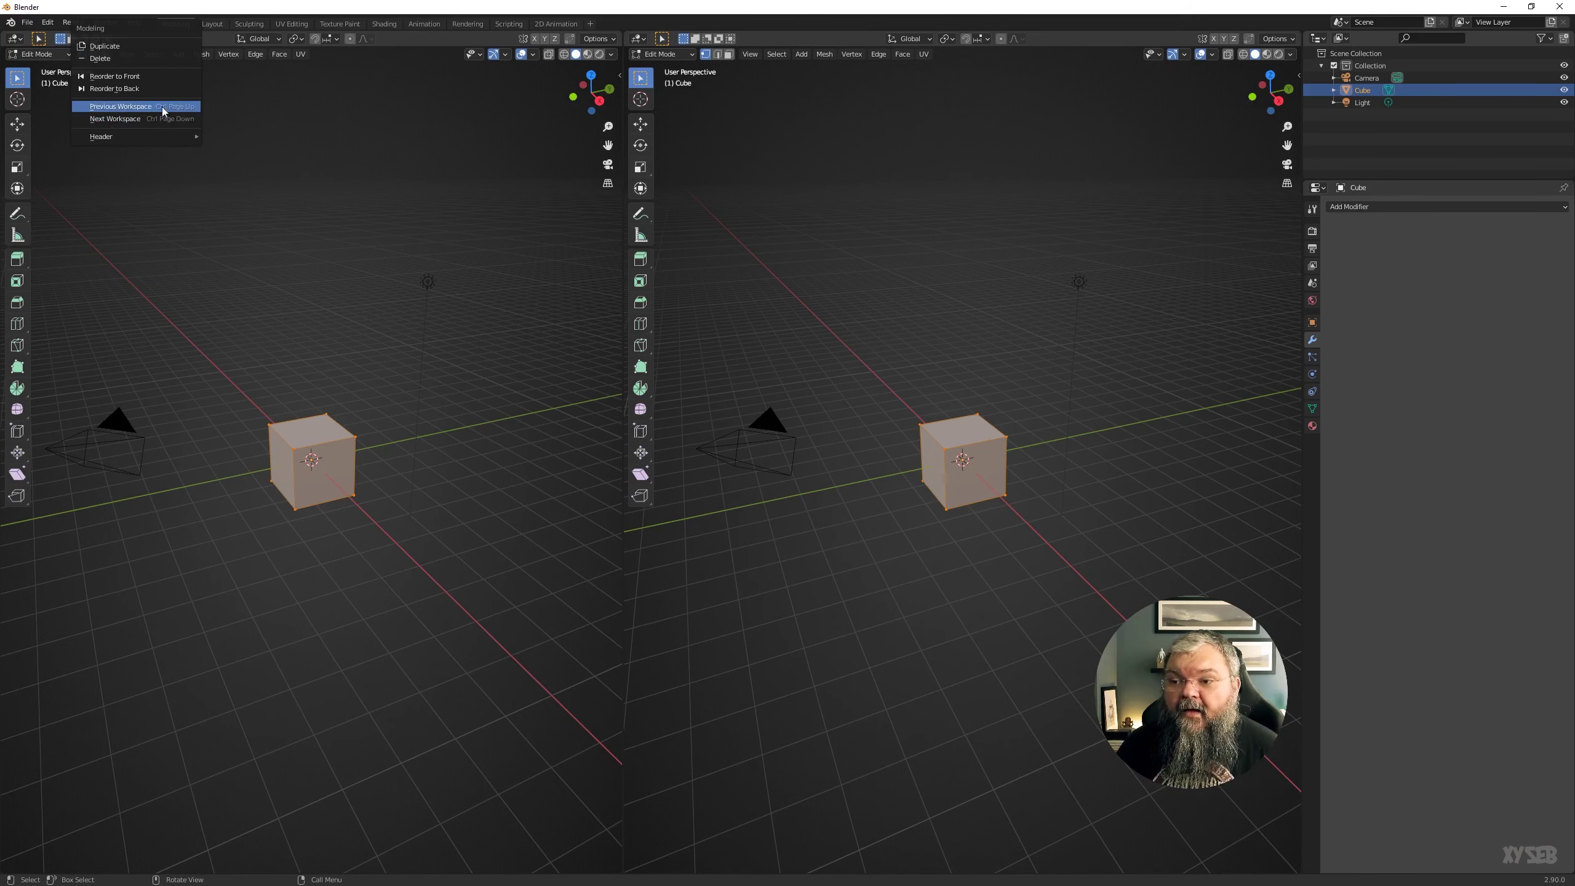
mouse_move(200, 56)
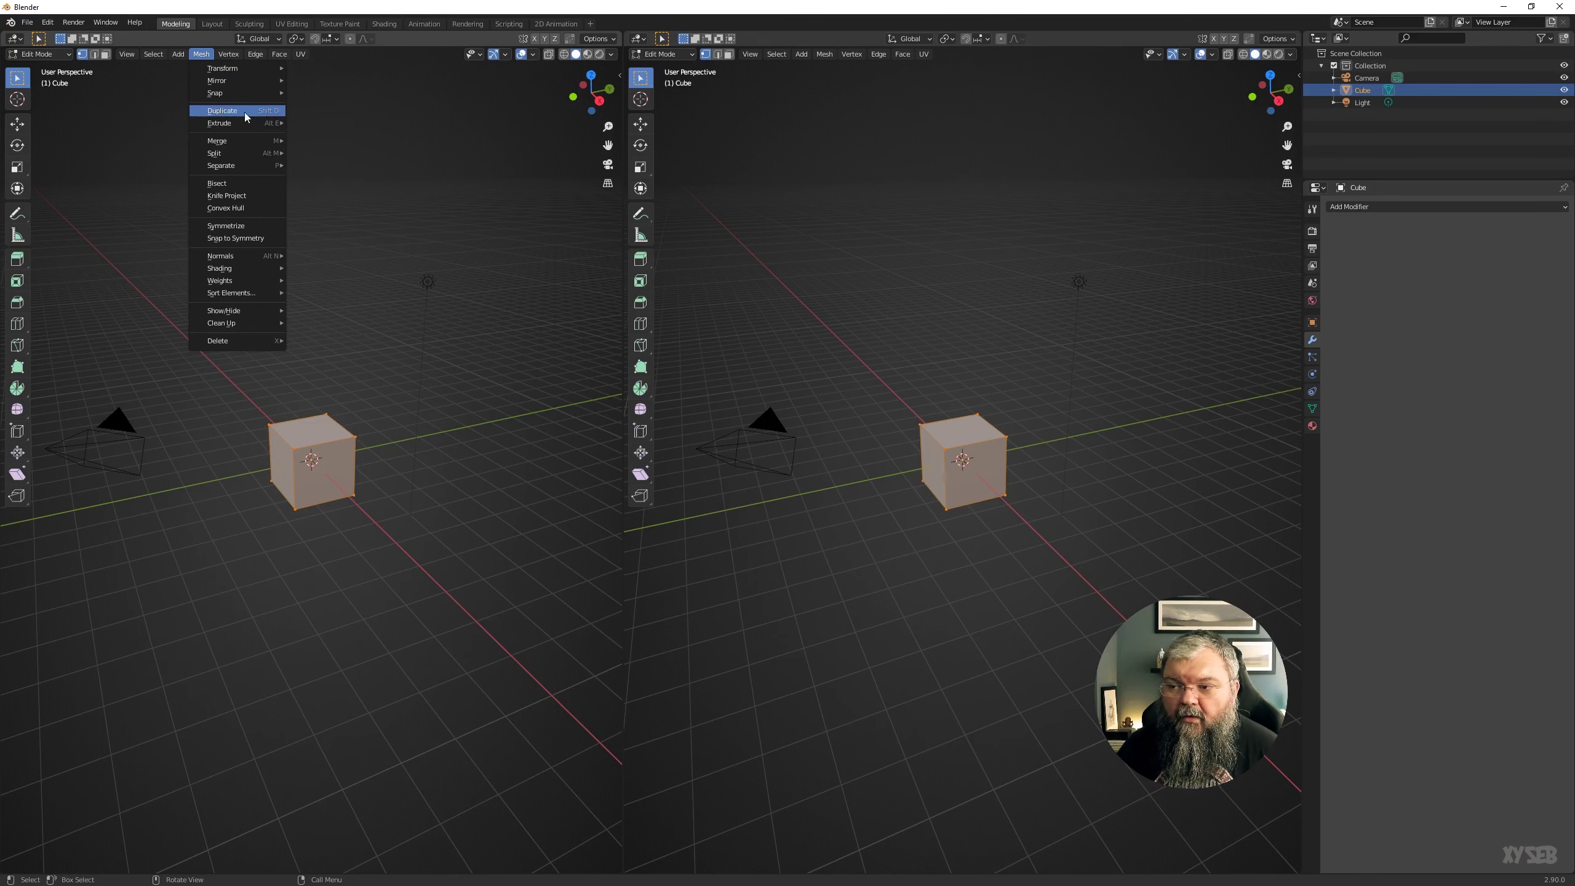
- Join the two side-by-side 3D viewports of the Modeling workspace into one, and switch to the Layout workspace
mouse_move(220, 96)
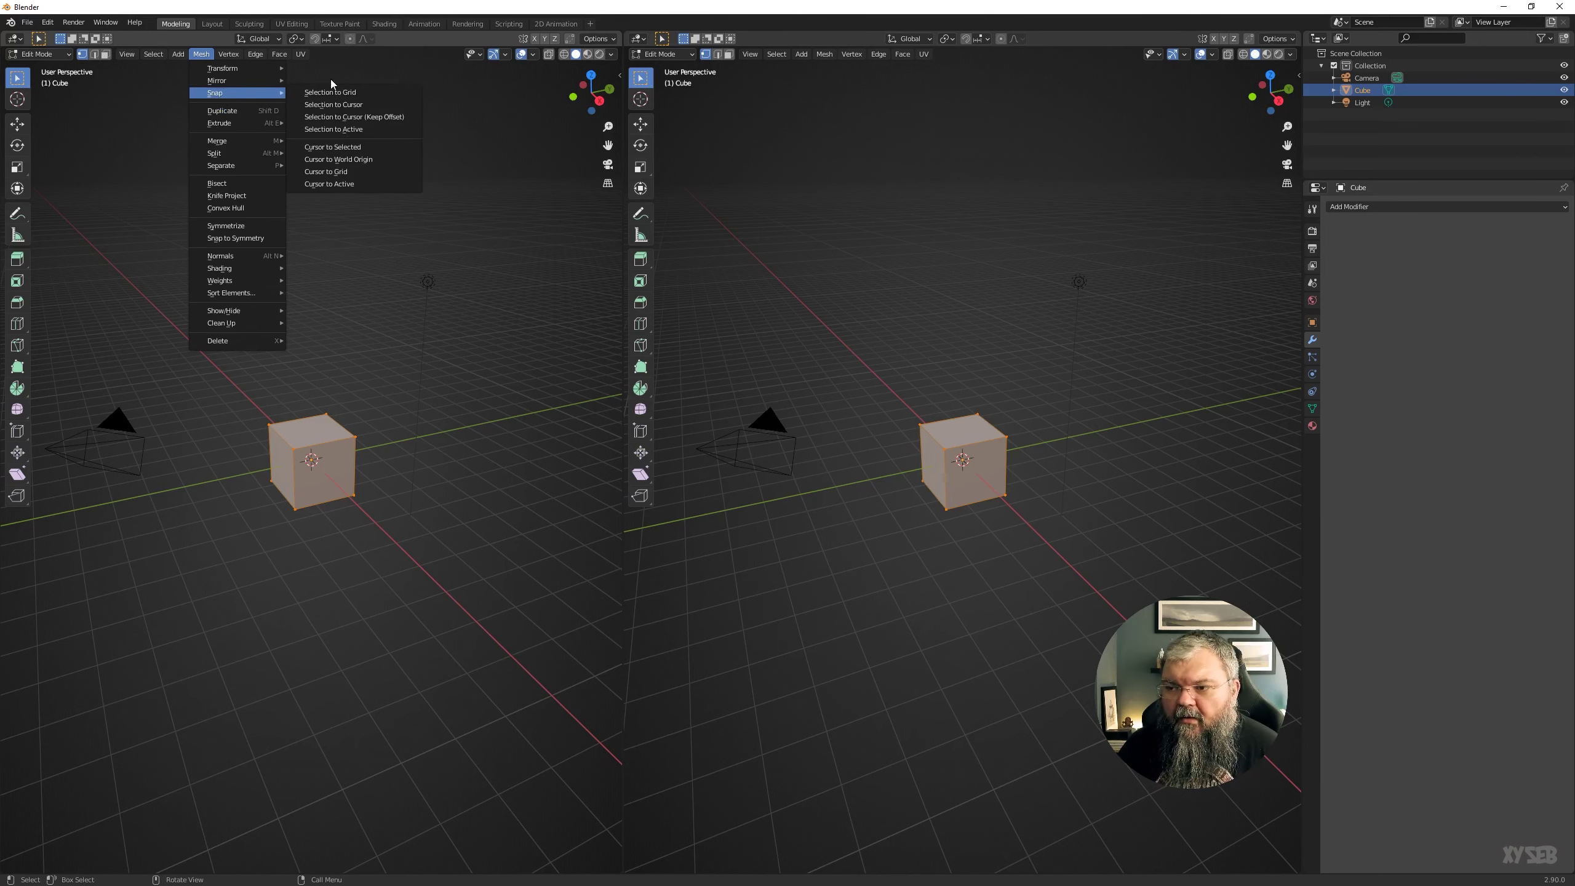
mouse_move(251, 68)
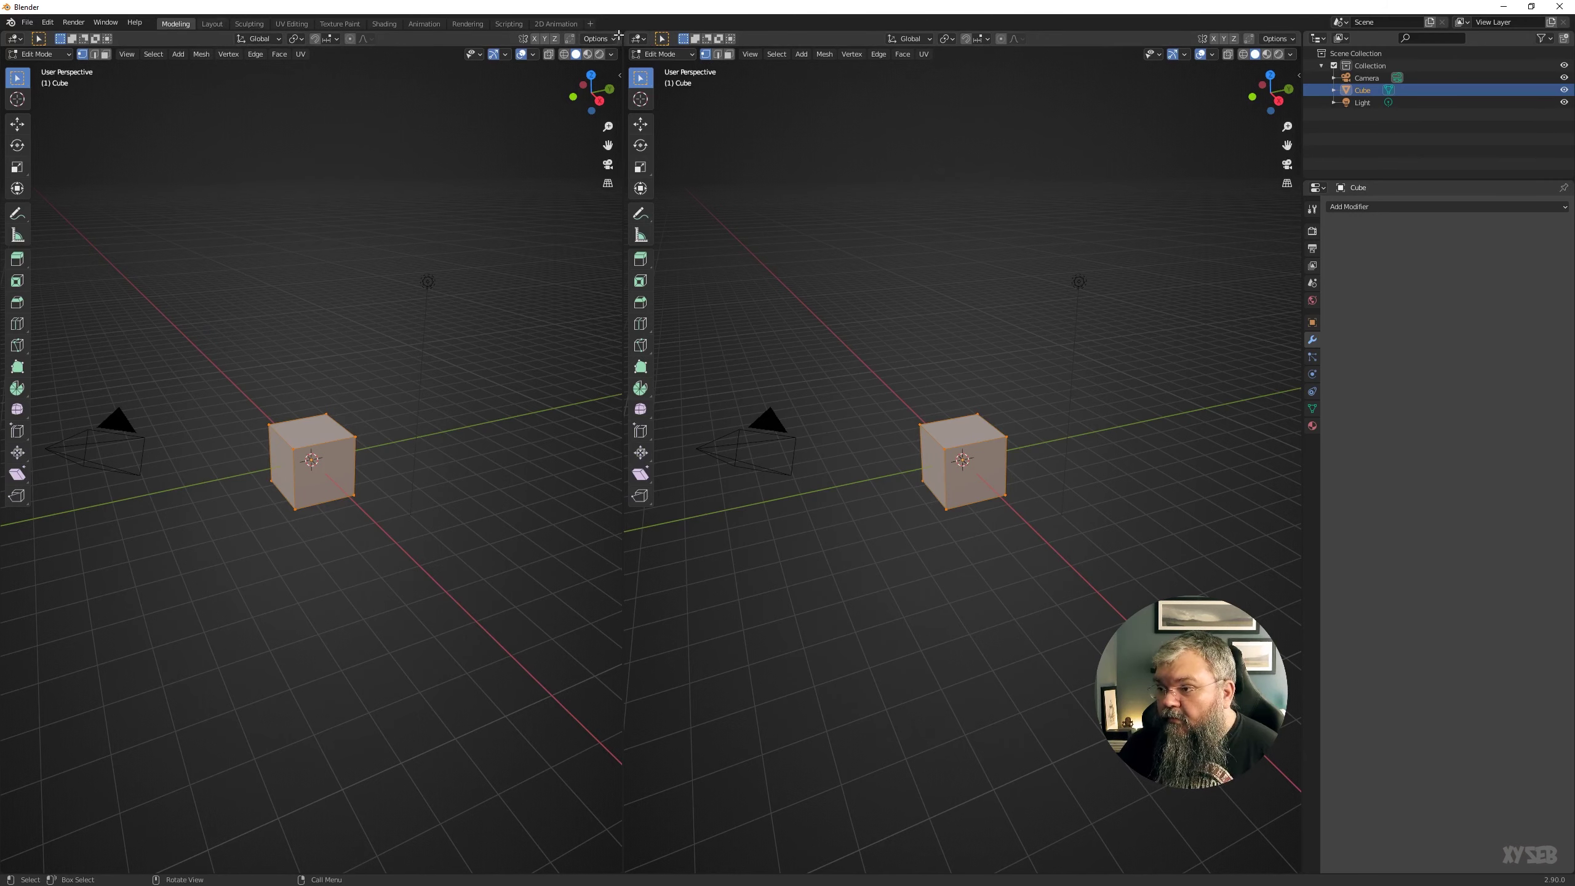
left_click_drag(619, 35, 649, 48)
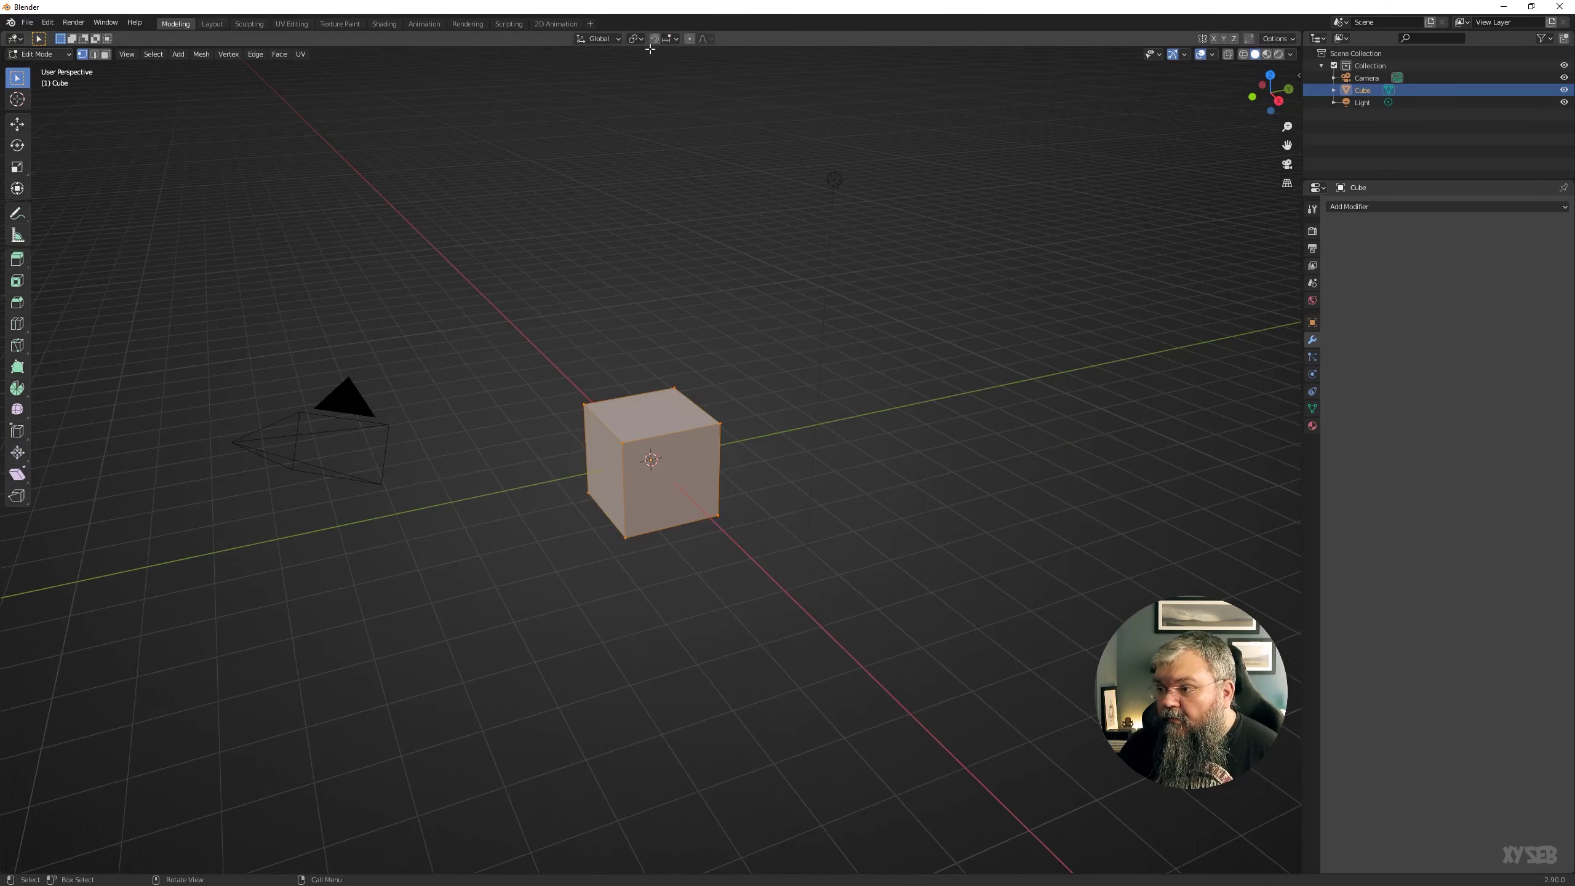
left_click(211, 28)
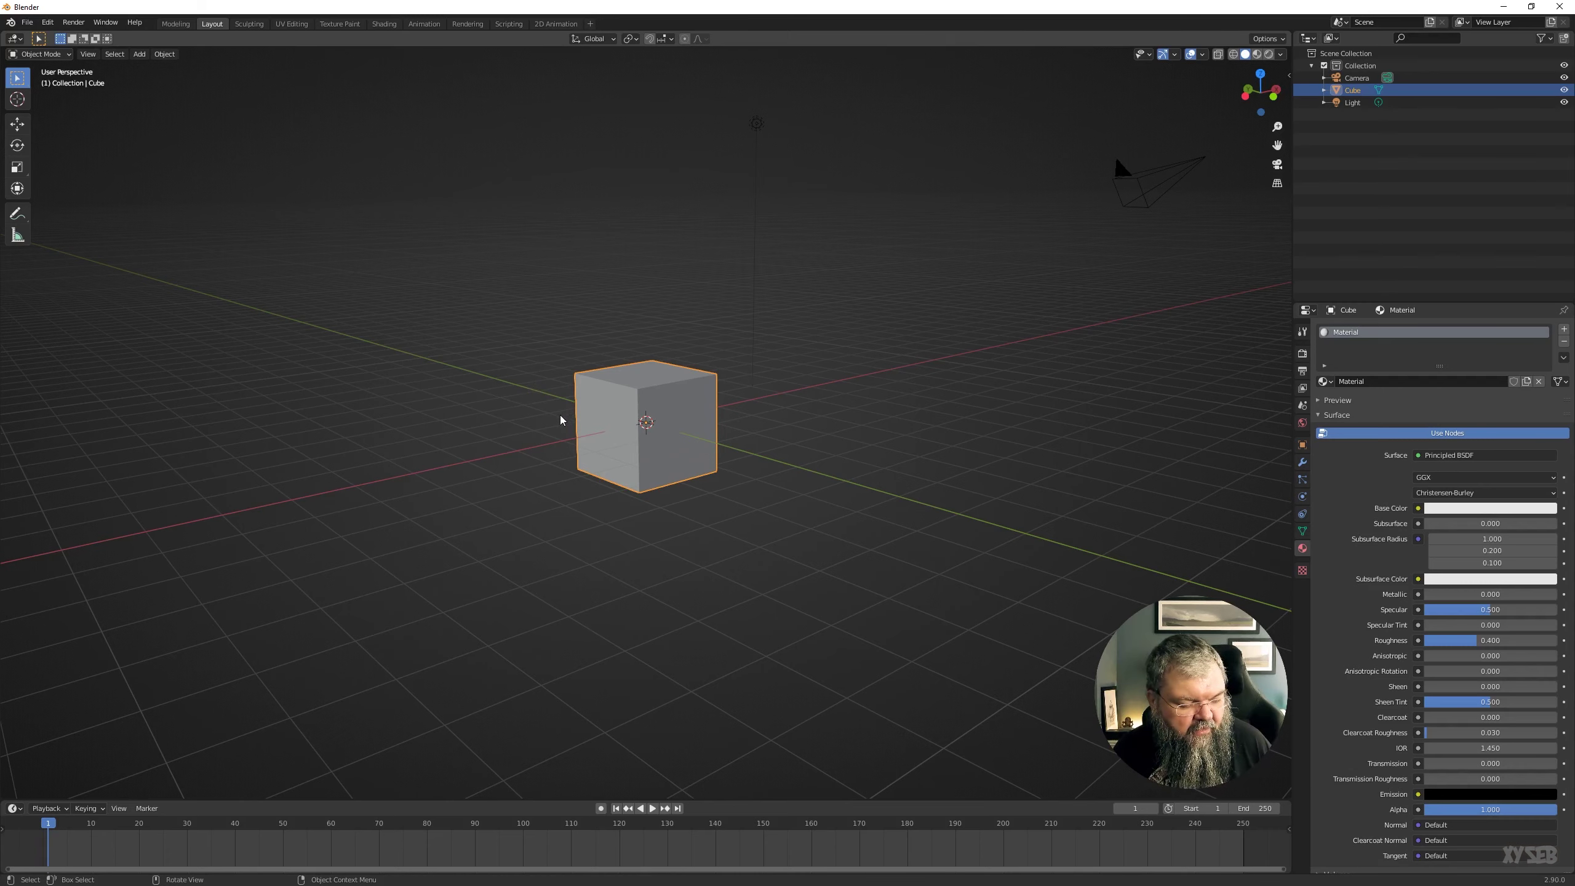
- Show the 3D viewport in quad view, orbit its perspective quadrant, and return to the single view
key("ctrl+alt+q")
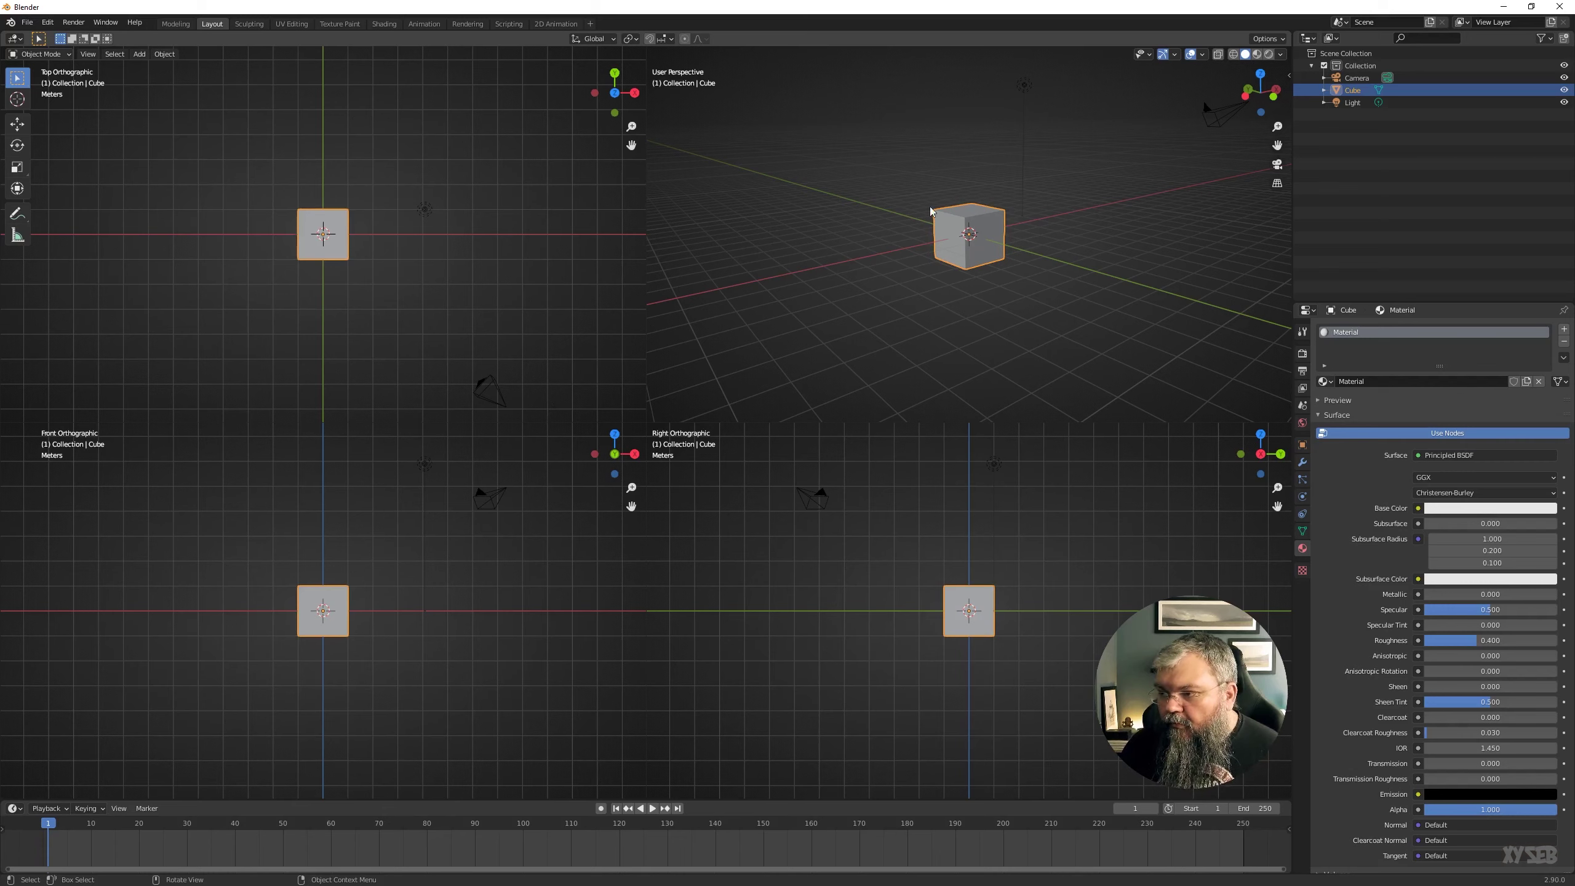
middle_click_drag(930, 211, 876, 210)
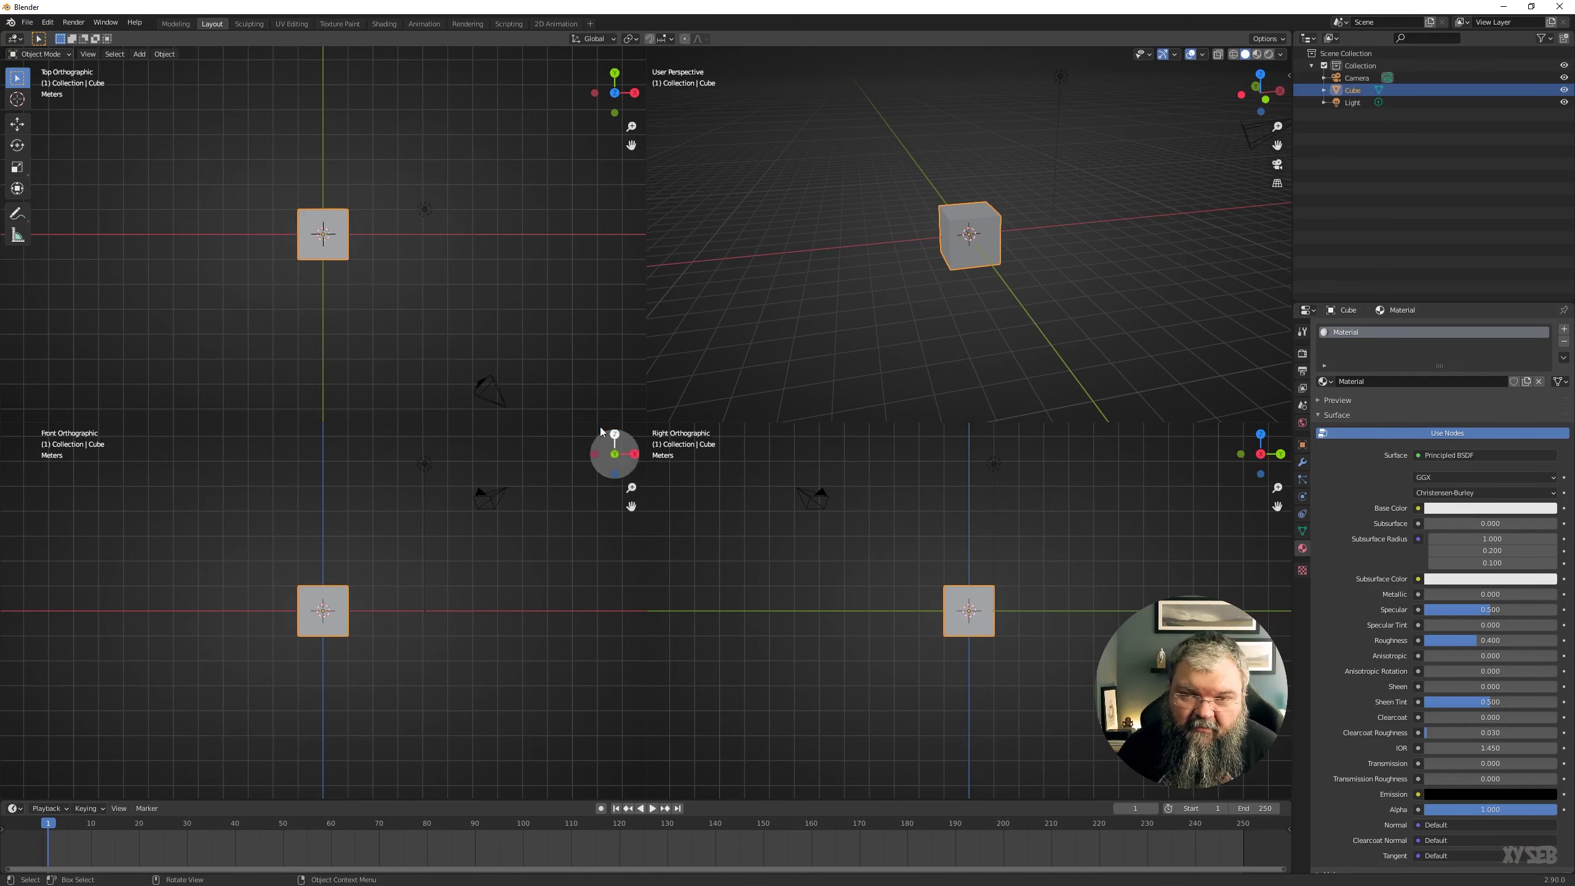
middle_click_drag(856, 259, 958, 262)
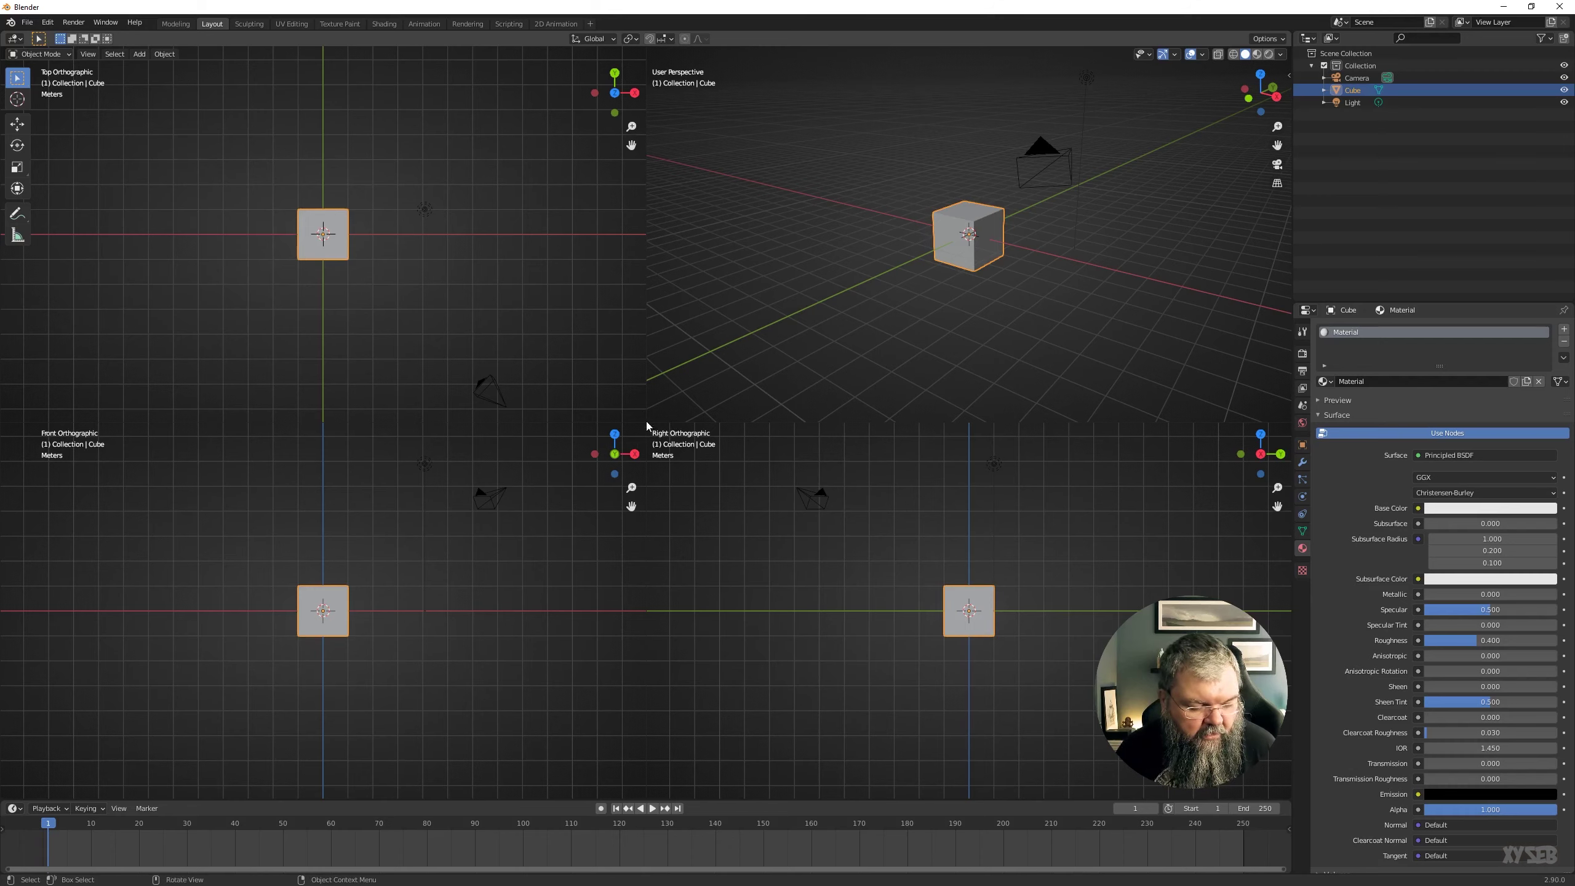
key("ctrl+alt+q")
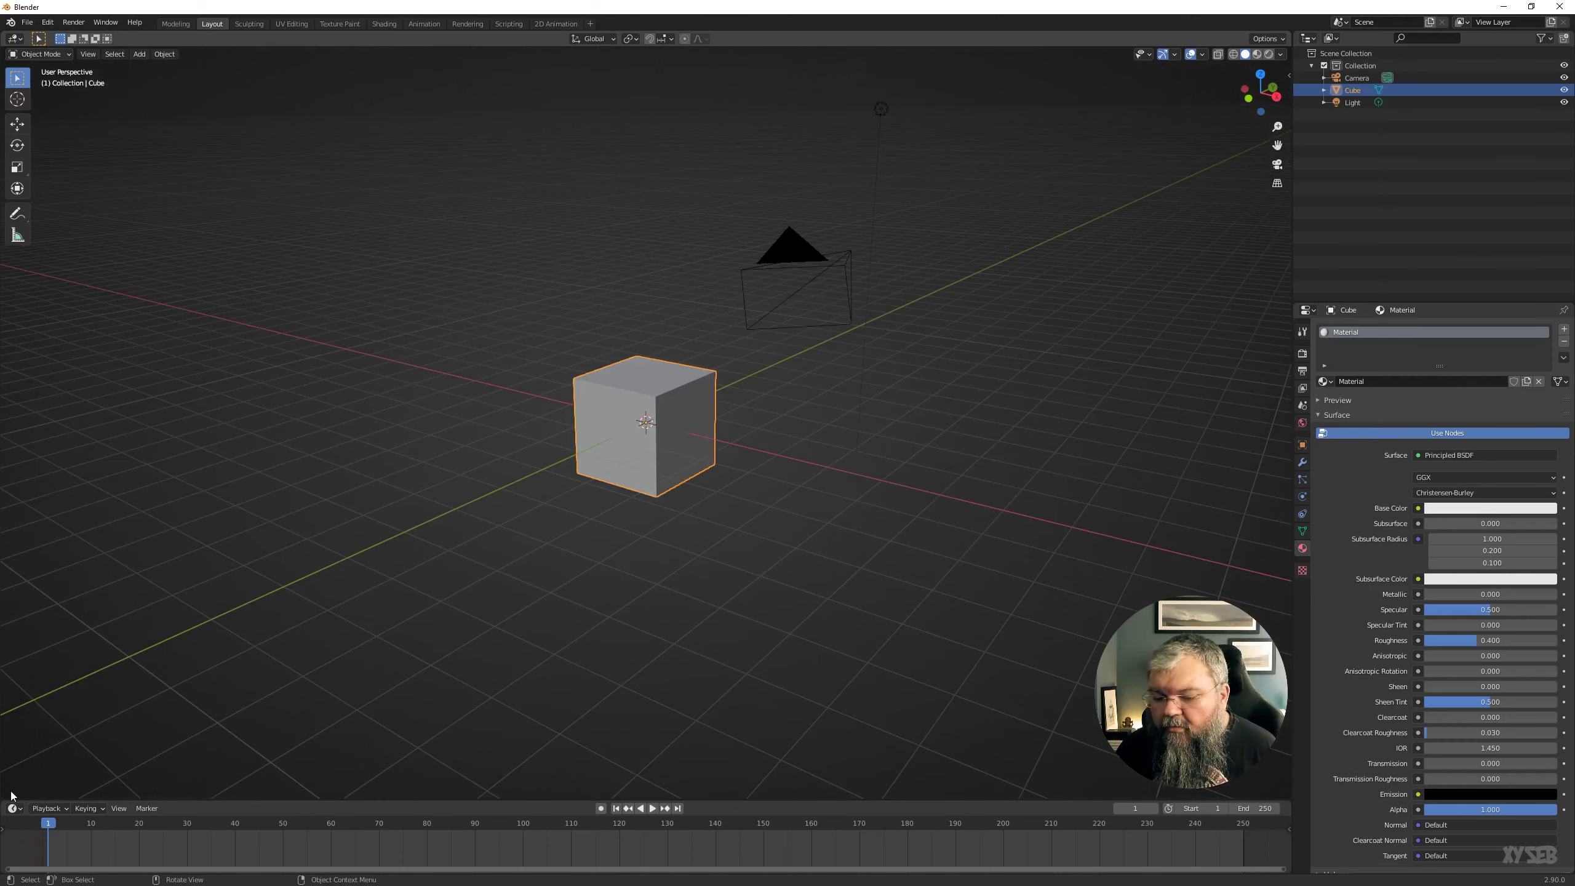
- Split the 3D viewport into four areas, with the left column narrower than the right one
left_click_drag(11, 795, 625, 399)
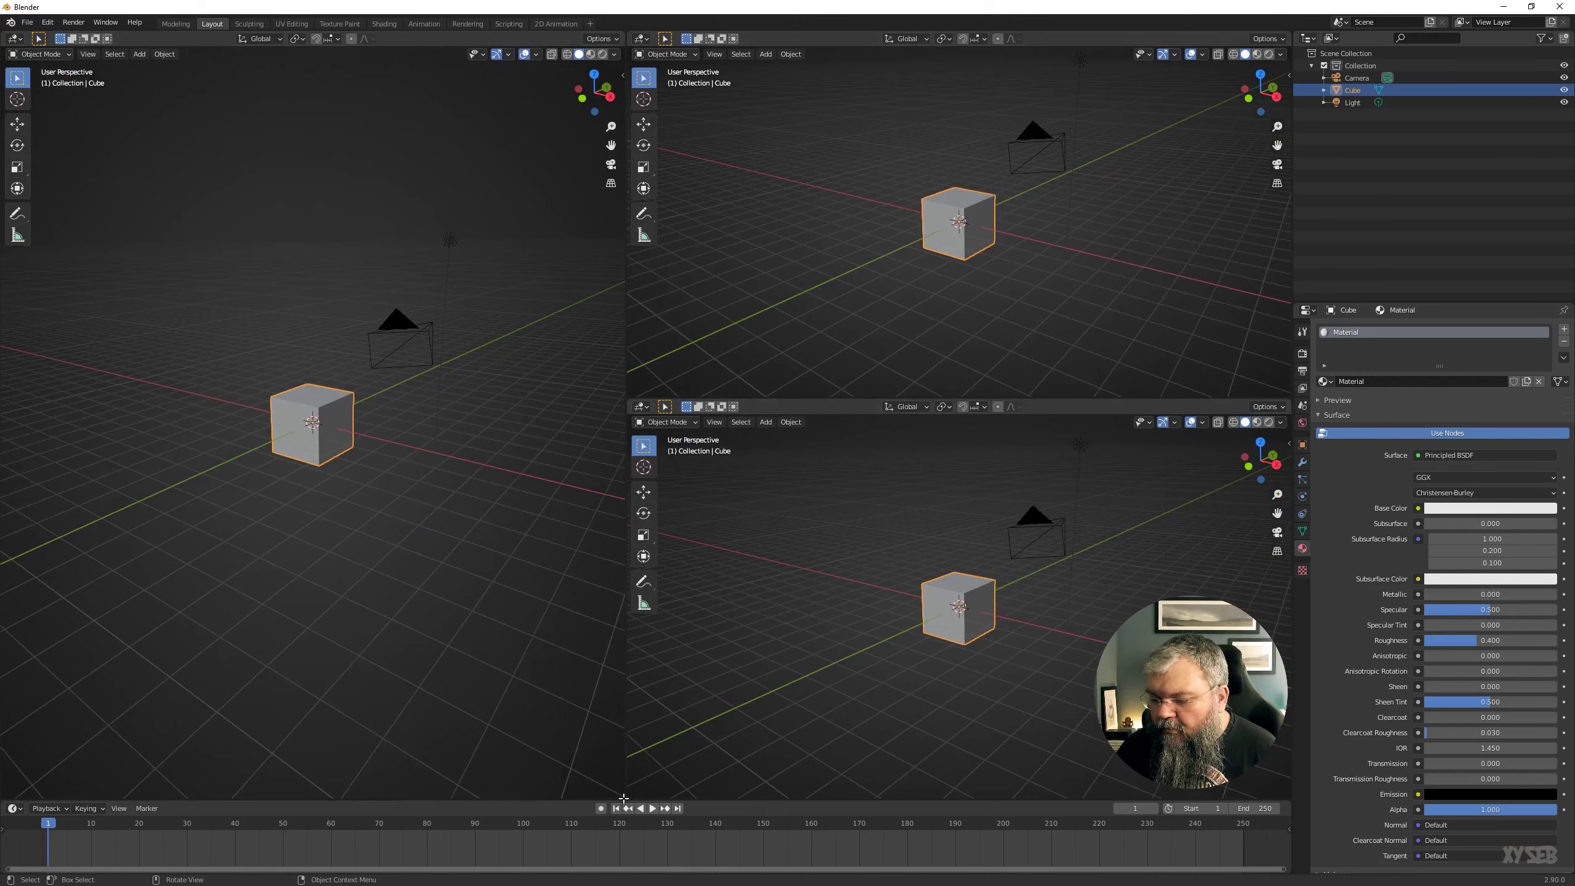
left_click_drag(626, 517, 472, 558)
left_click_drag(472, 797, 447, 397)
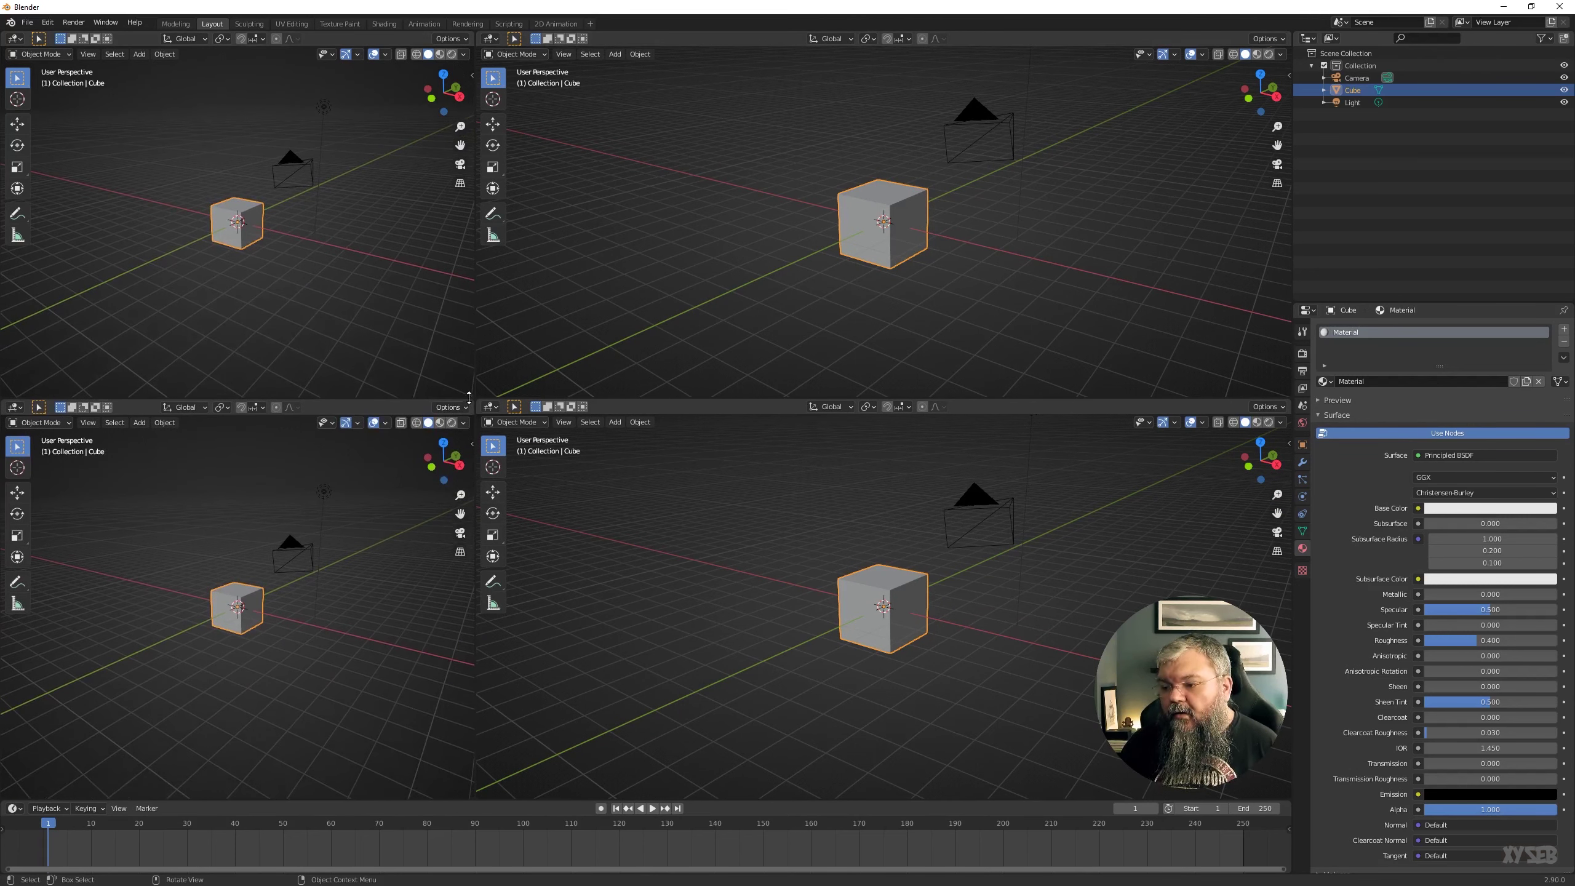
- Join the four 3D viewport areas back into a single viewport
left_click_drag(471, 408, 434, 186)
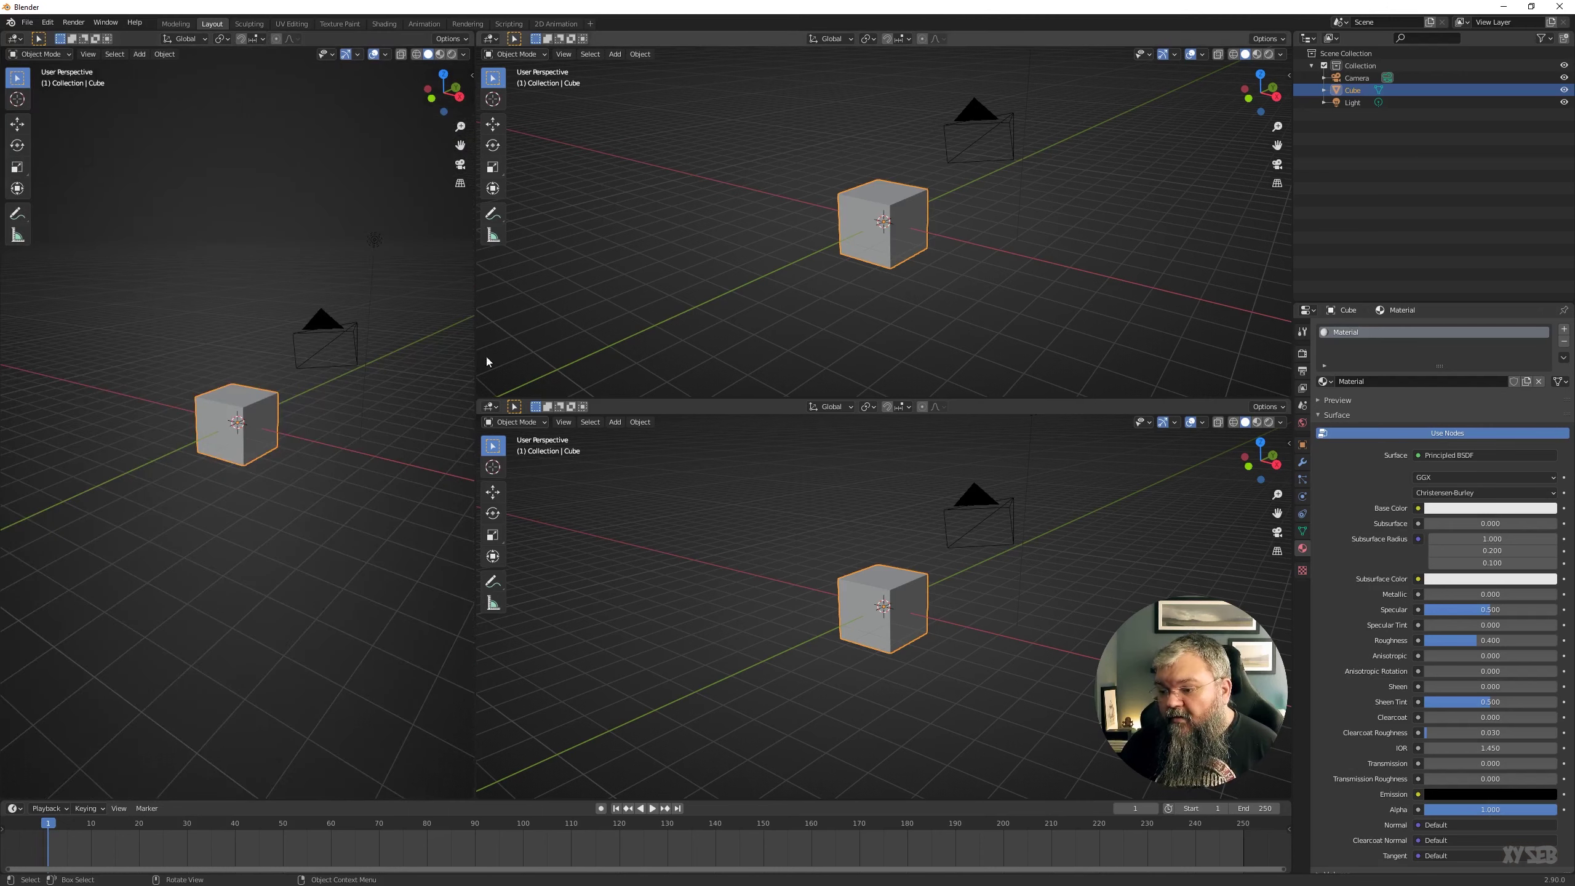
left_click_drag(496, 388, 502, 490)
left_click_drag(475, 53, 619, 530)
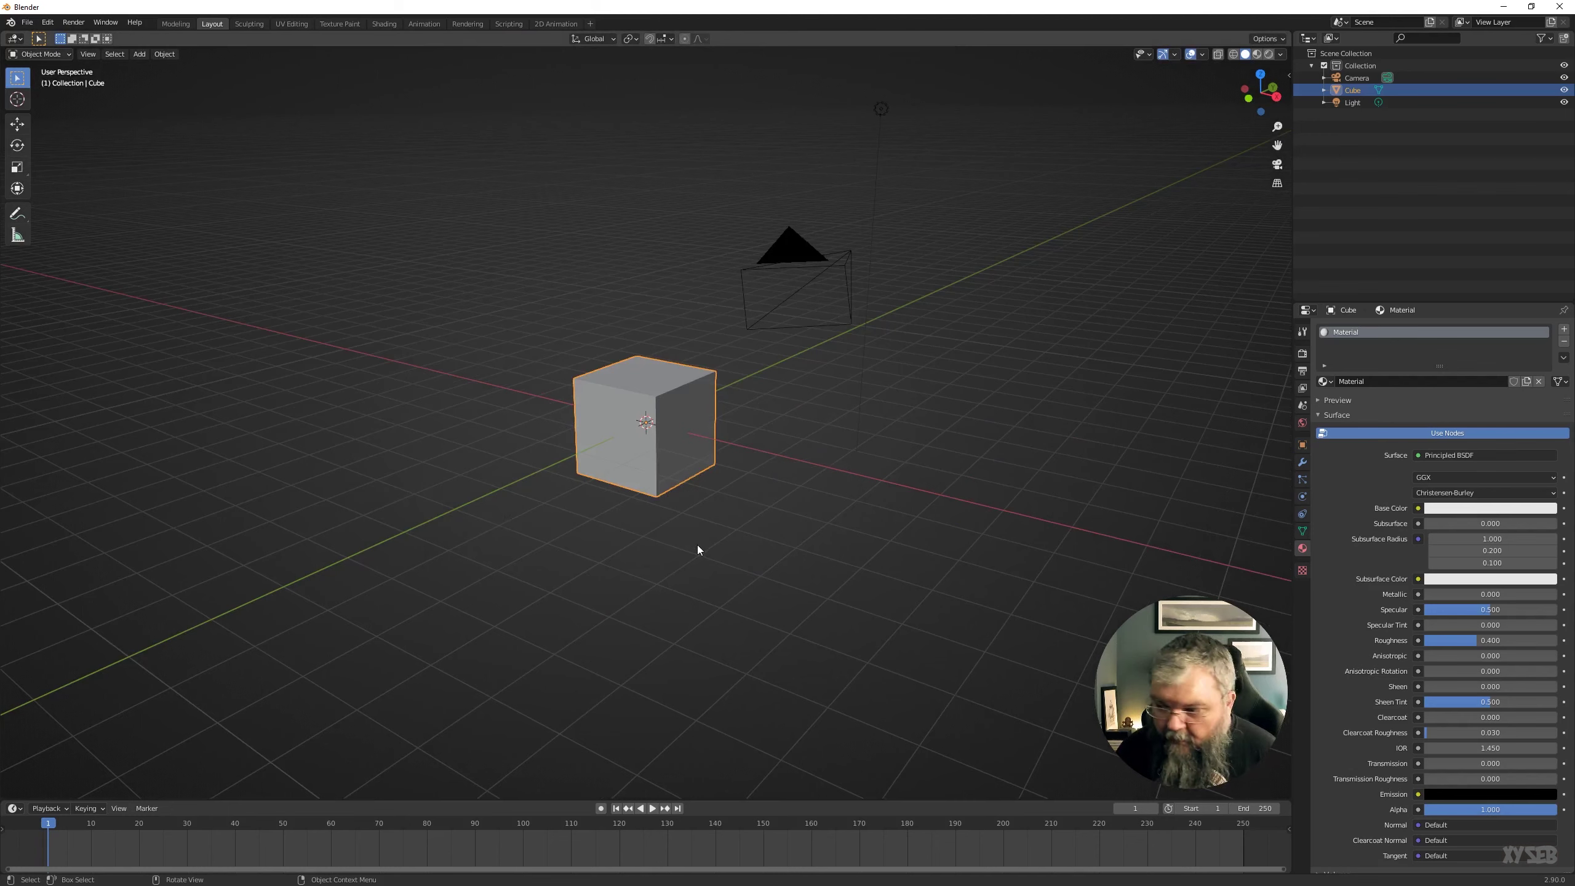
- Deselect the cube, and maximize and restore the 3D viewport and the Outliner one after the other
left_click(558, 545)
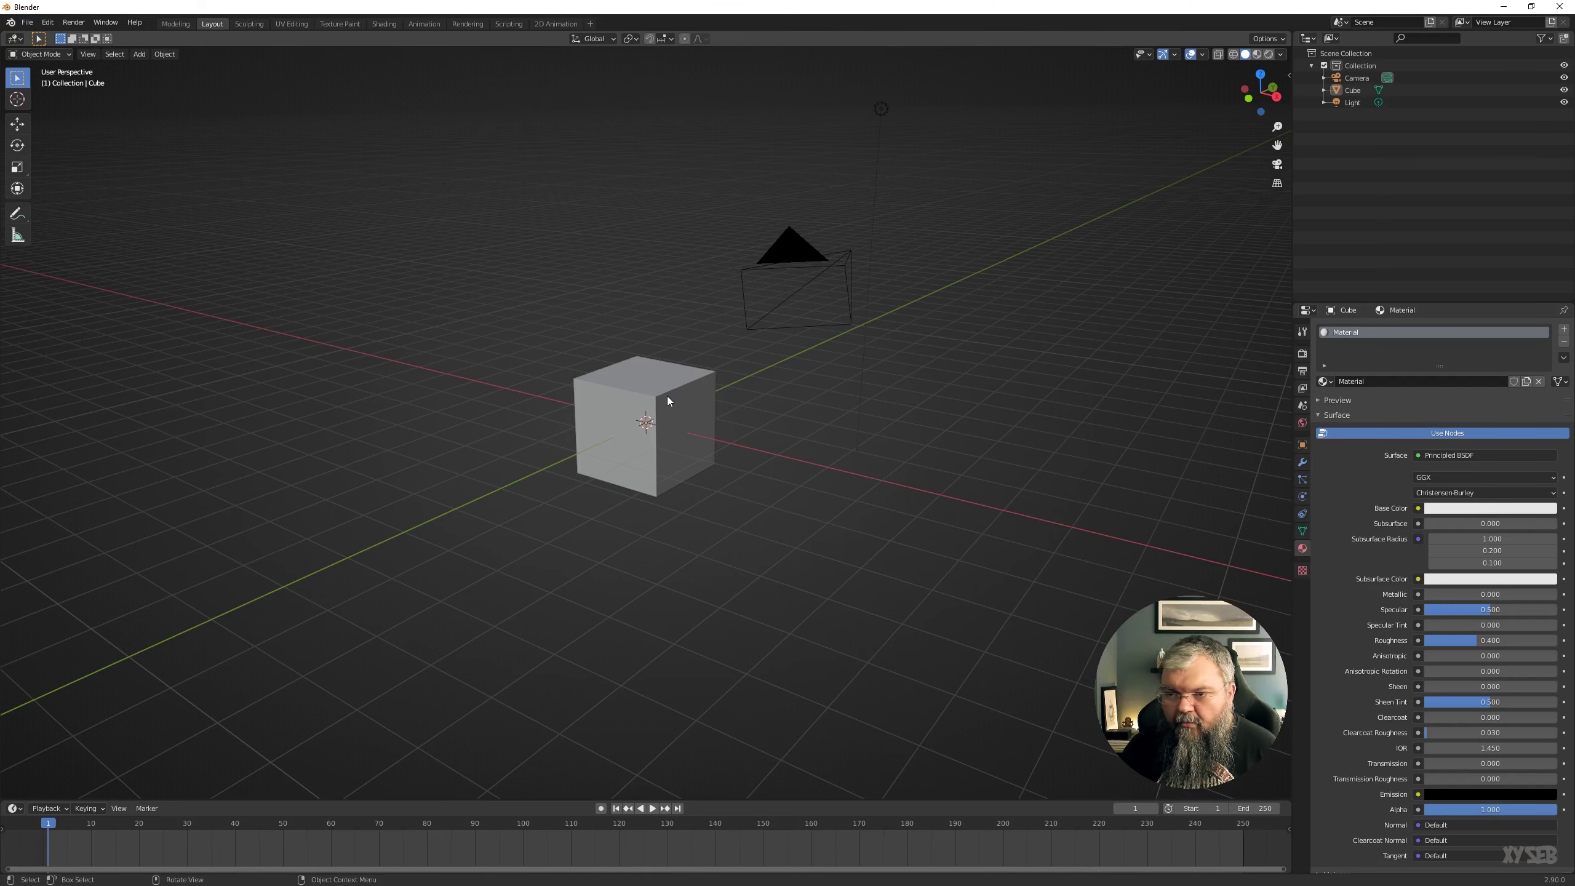
key("ctrl+space")
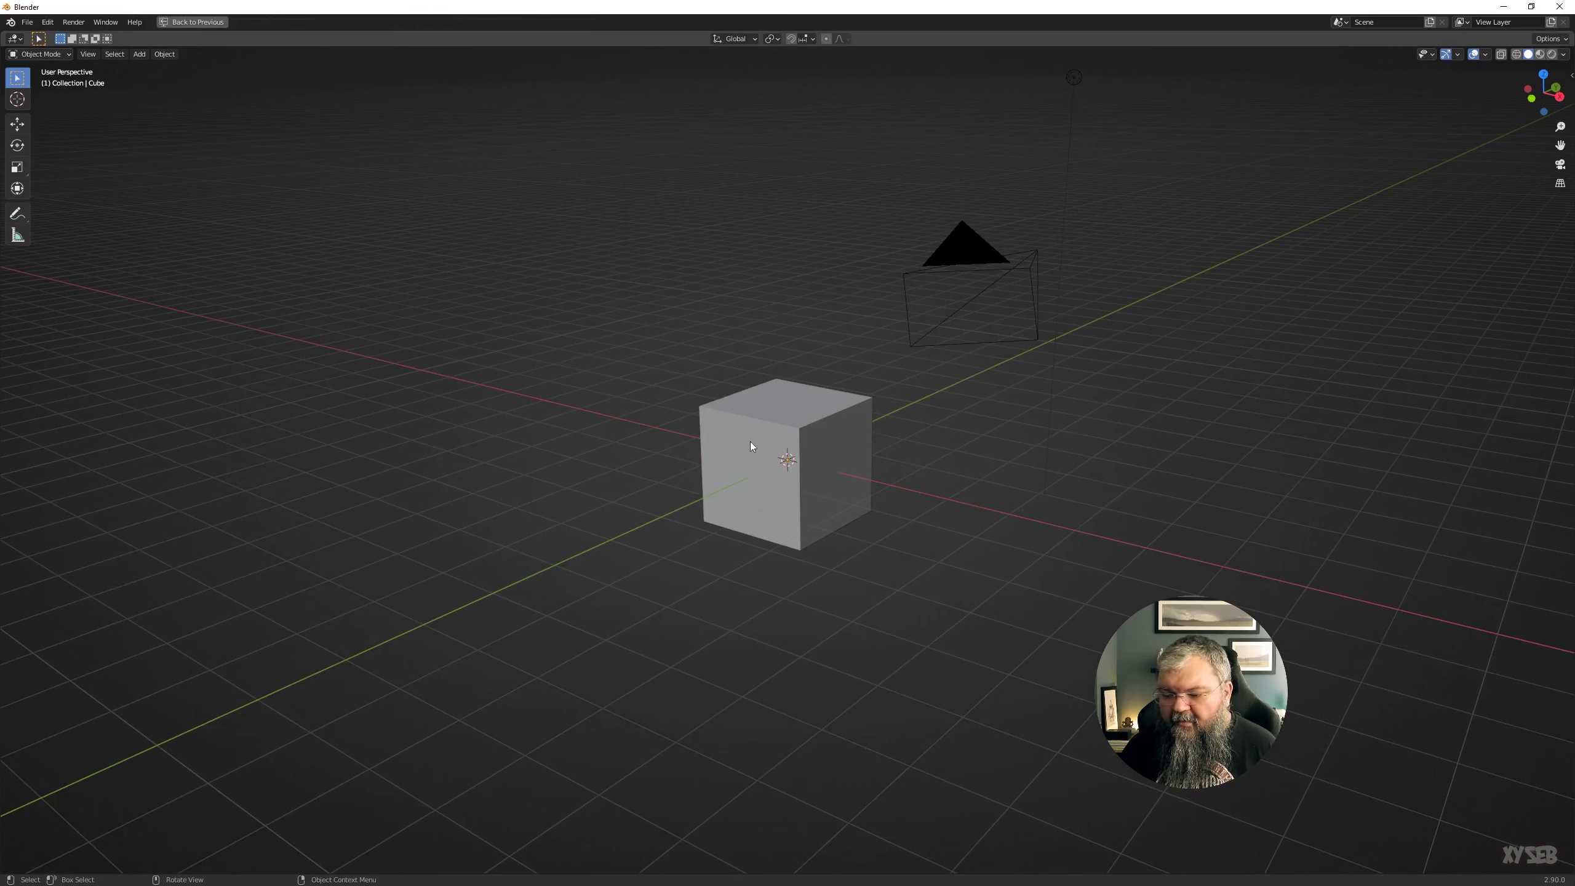
key("ctrl+space")
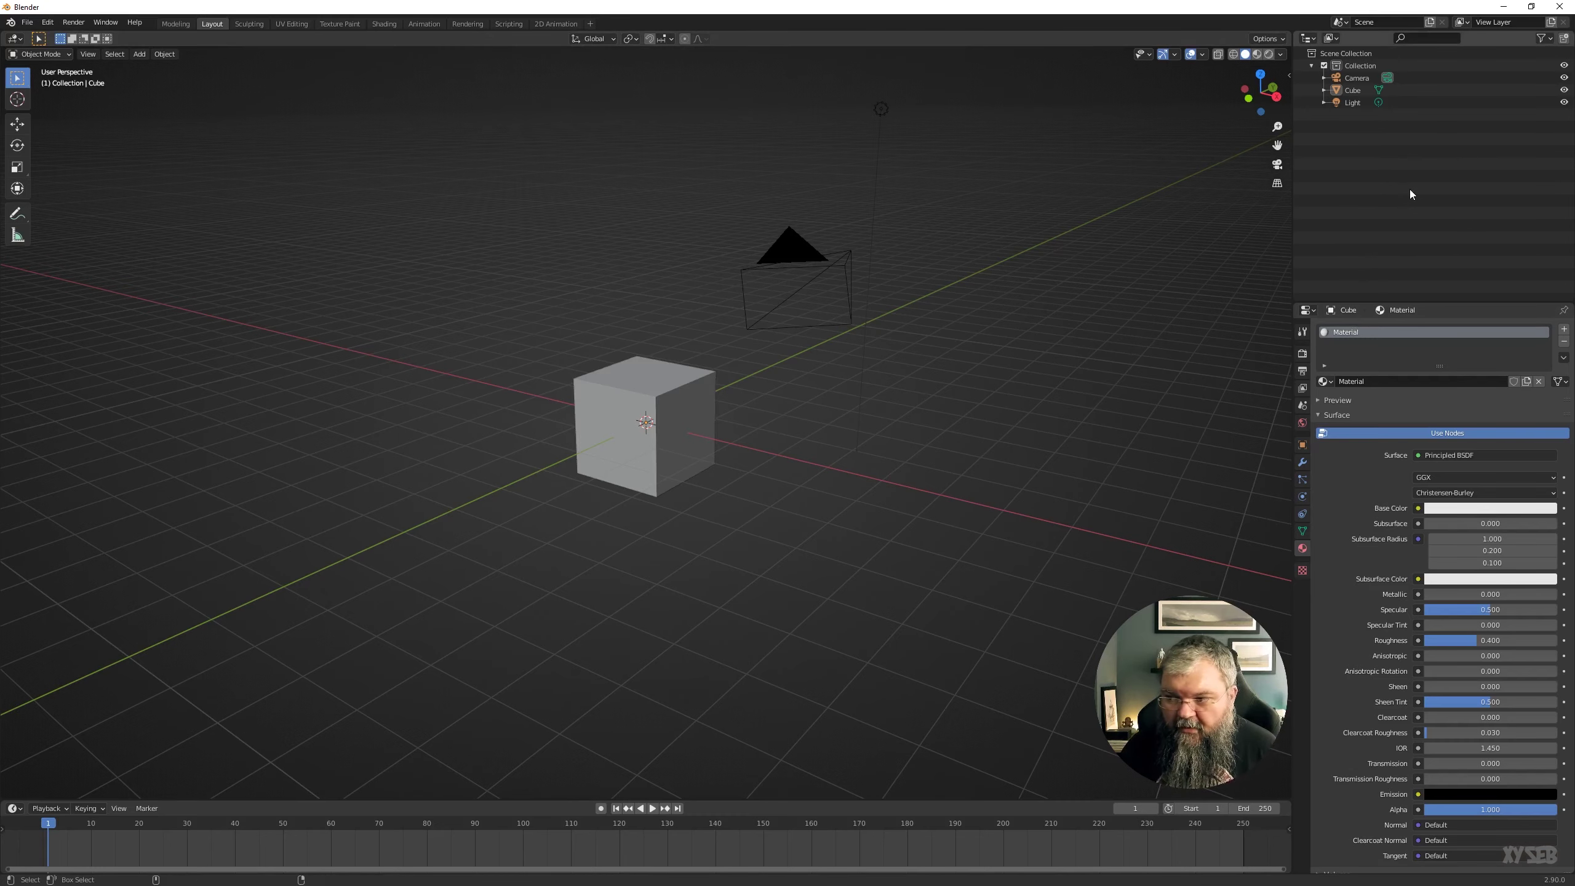
key("ctrl+space")
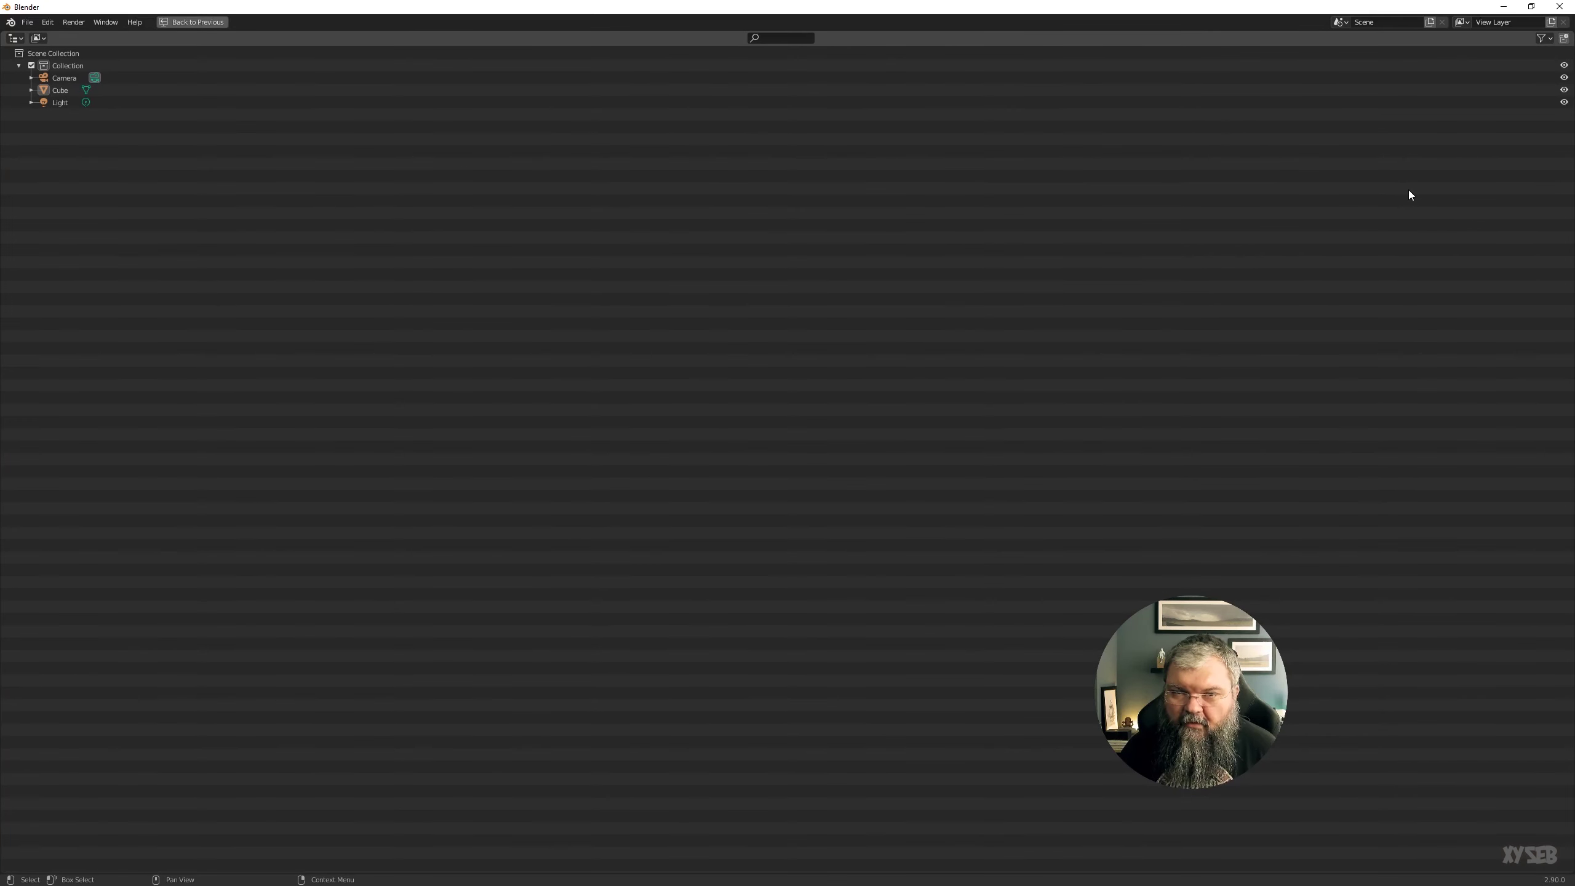
key("ctrl+space")
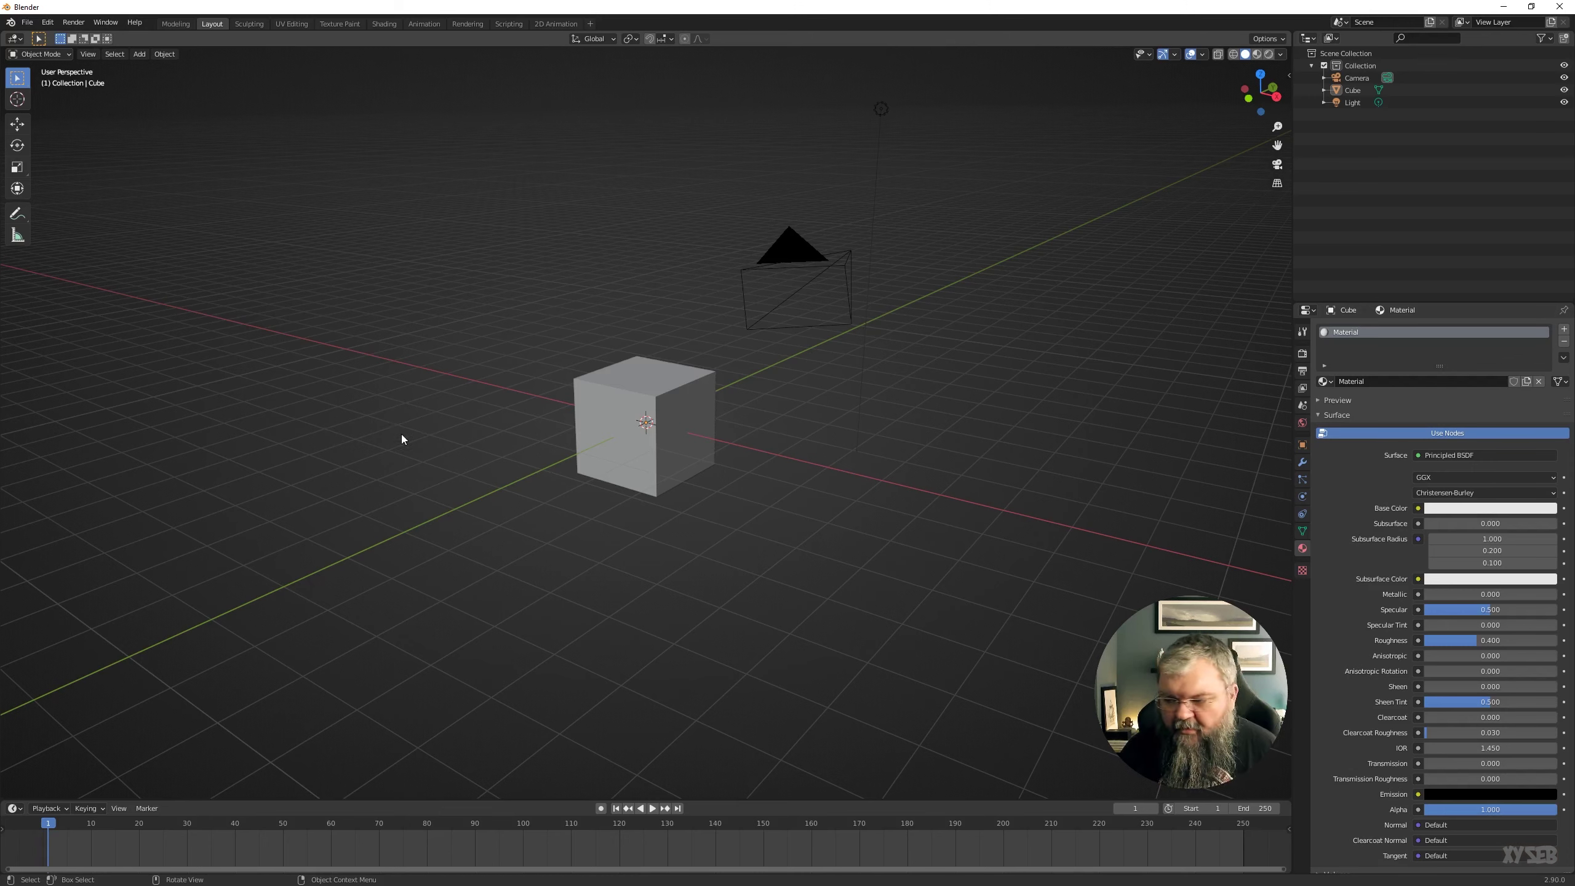
- Switch the viewport shading between Wireframe and Solid a few times, ending in Solid
key("z")
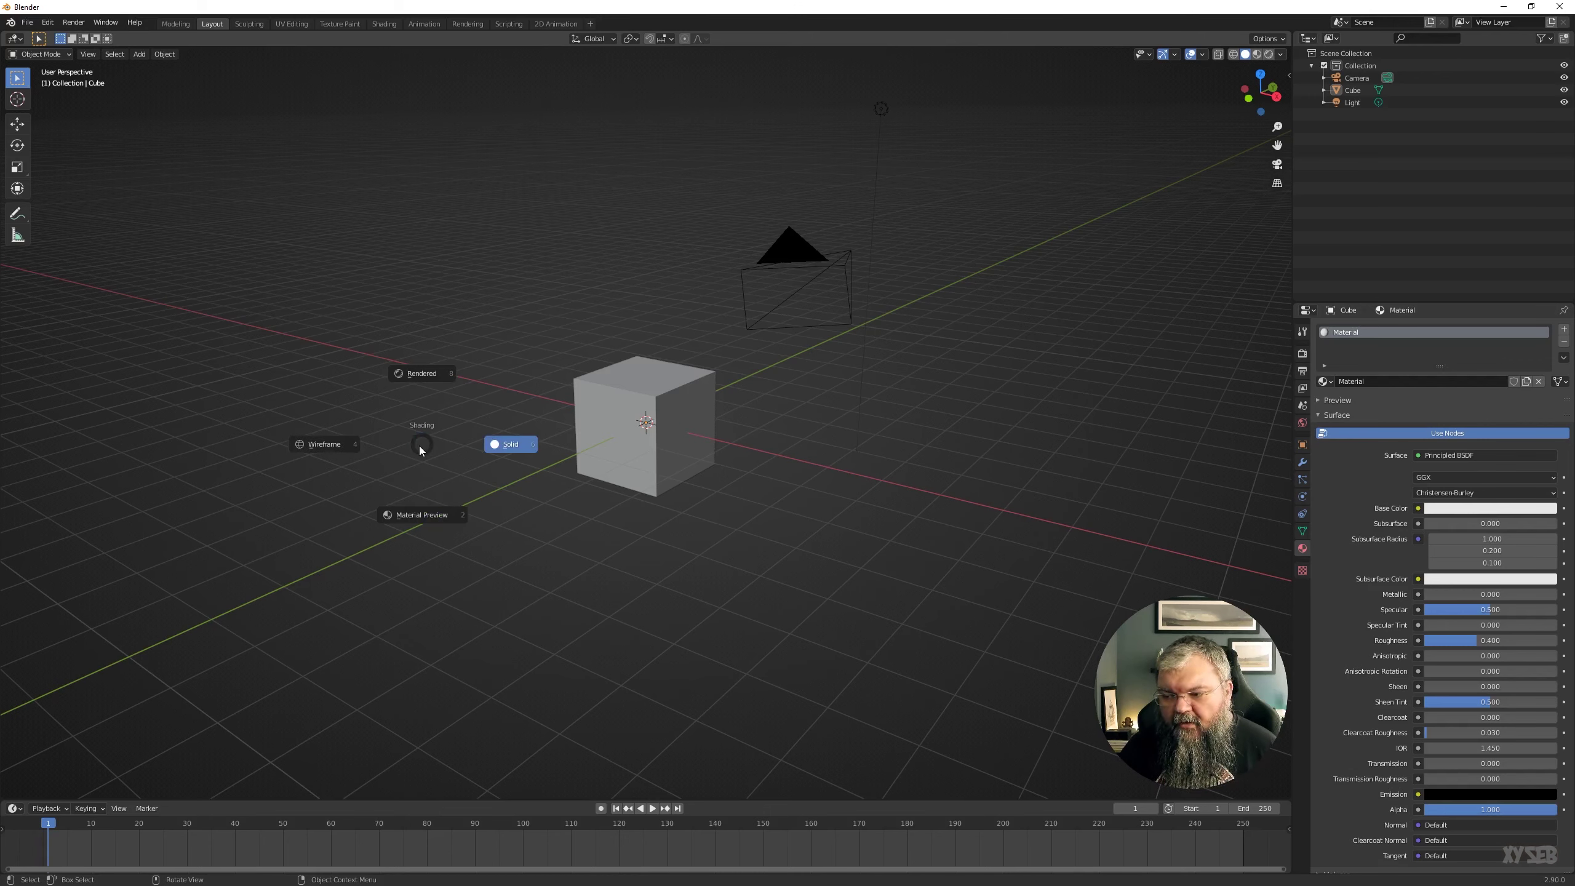
left_click(350, 442)
key("z")
left_click(525, 438)
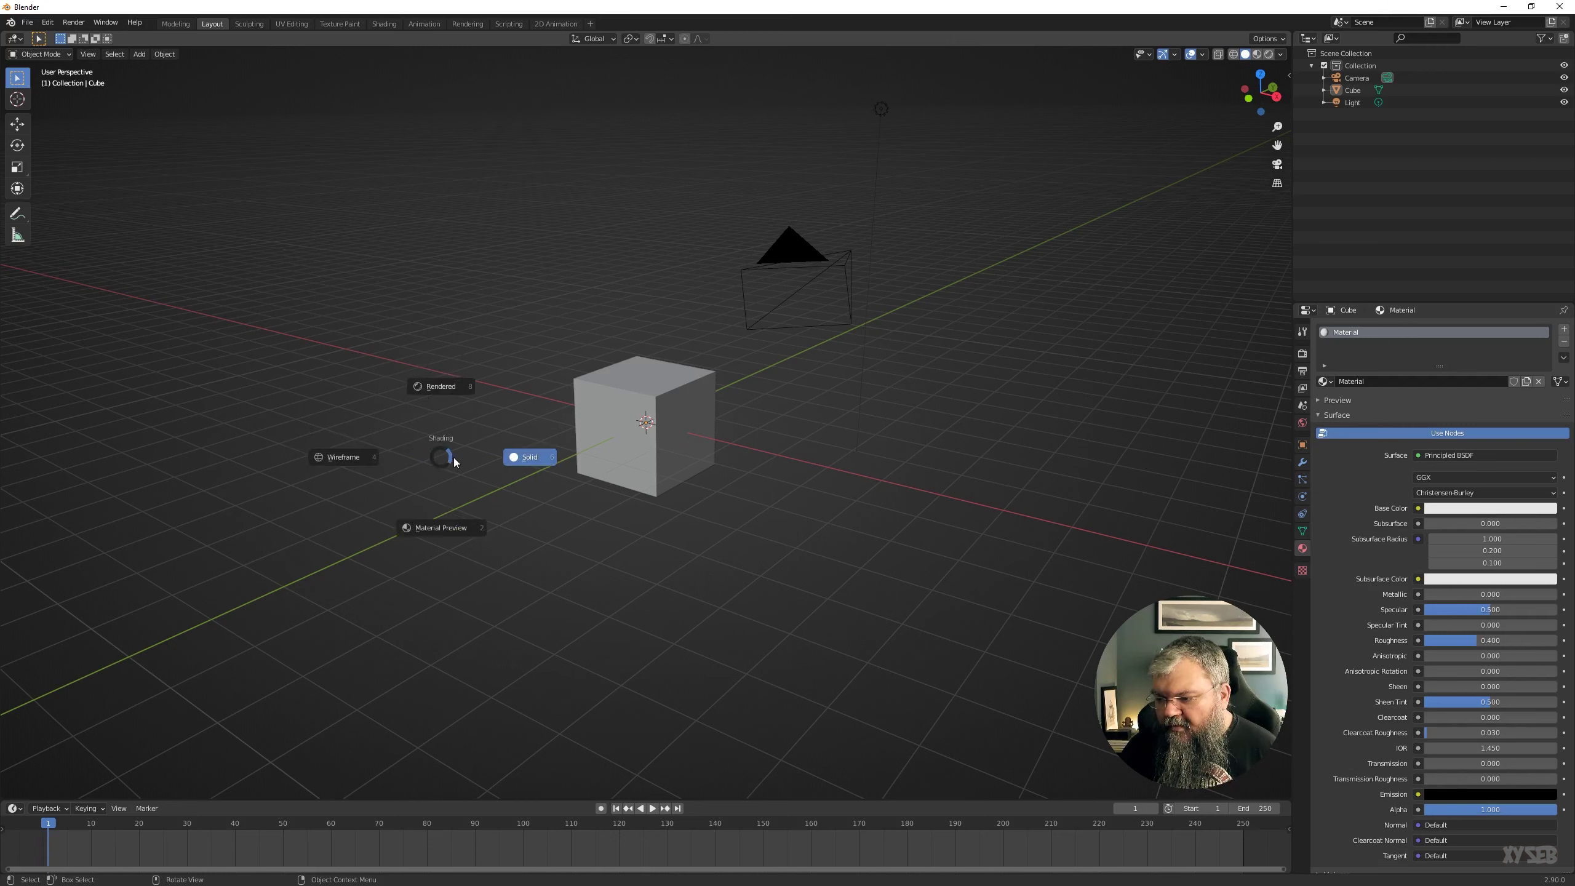
key("Escape")
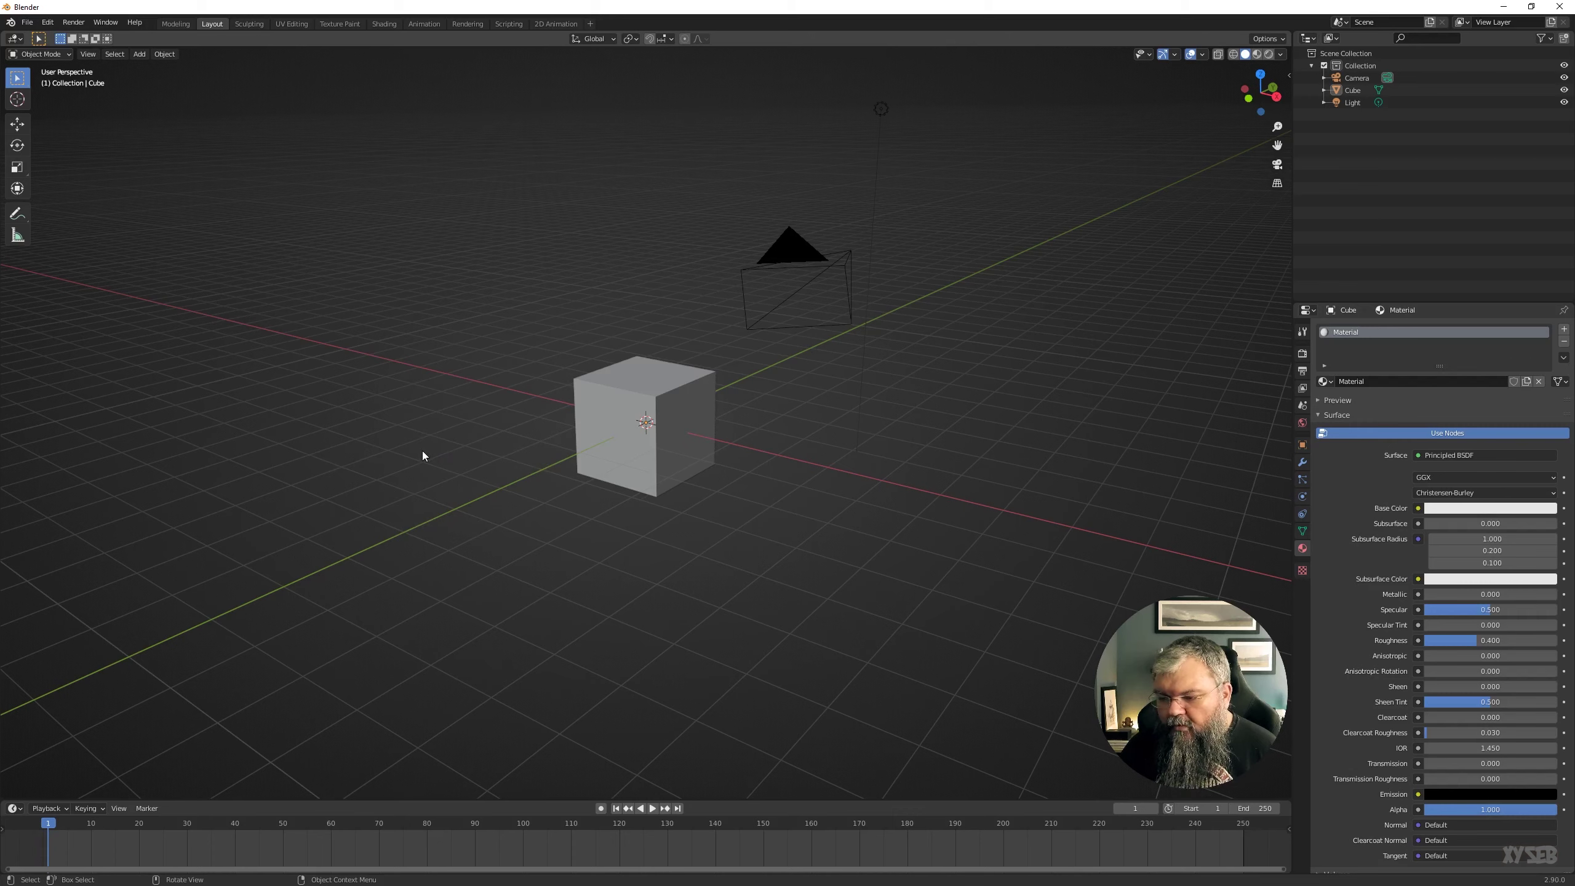
key("z")
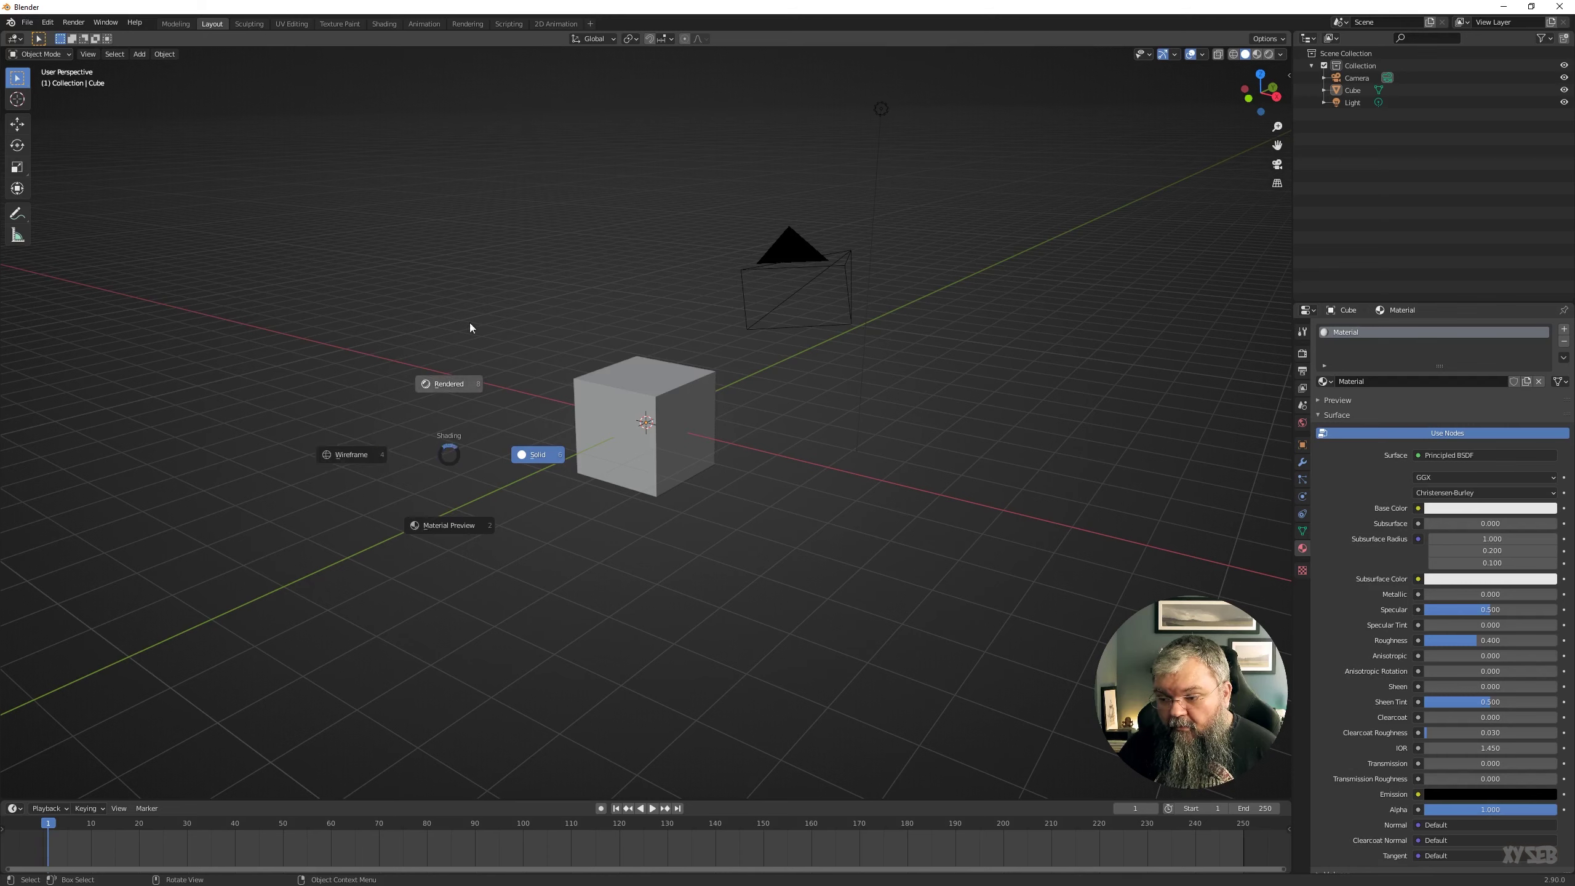
left_click(439, 459)
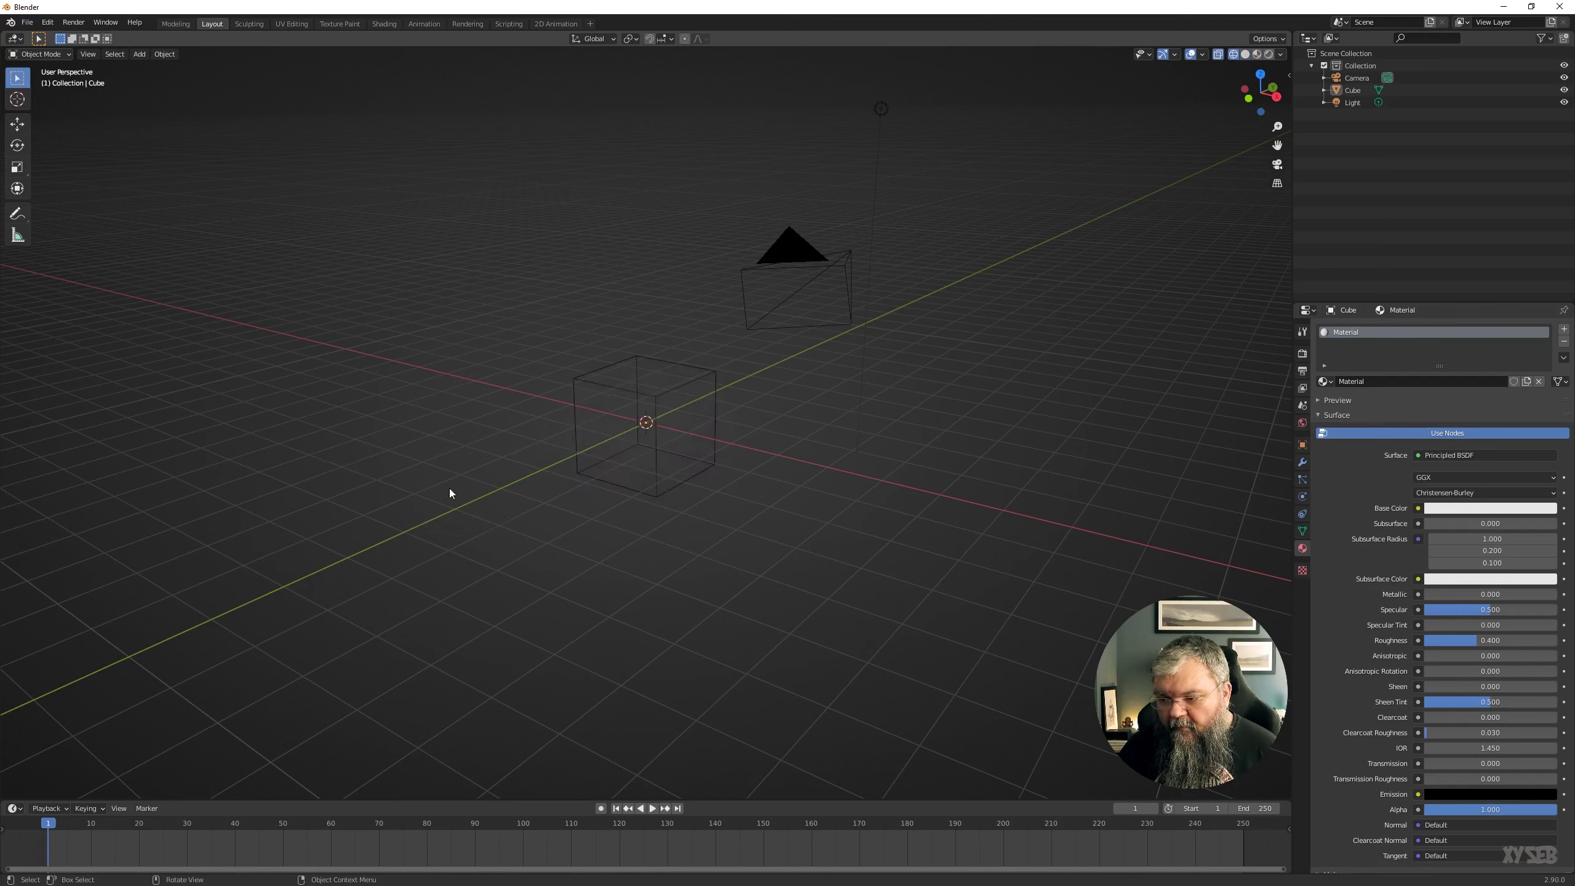
key("z")
left_click(477, 480)
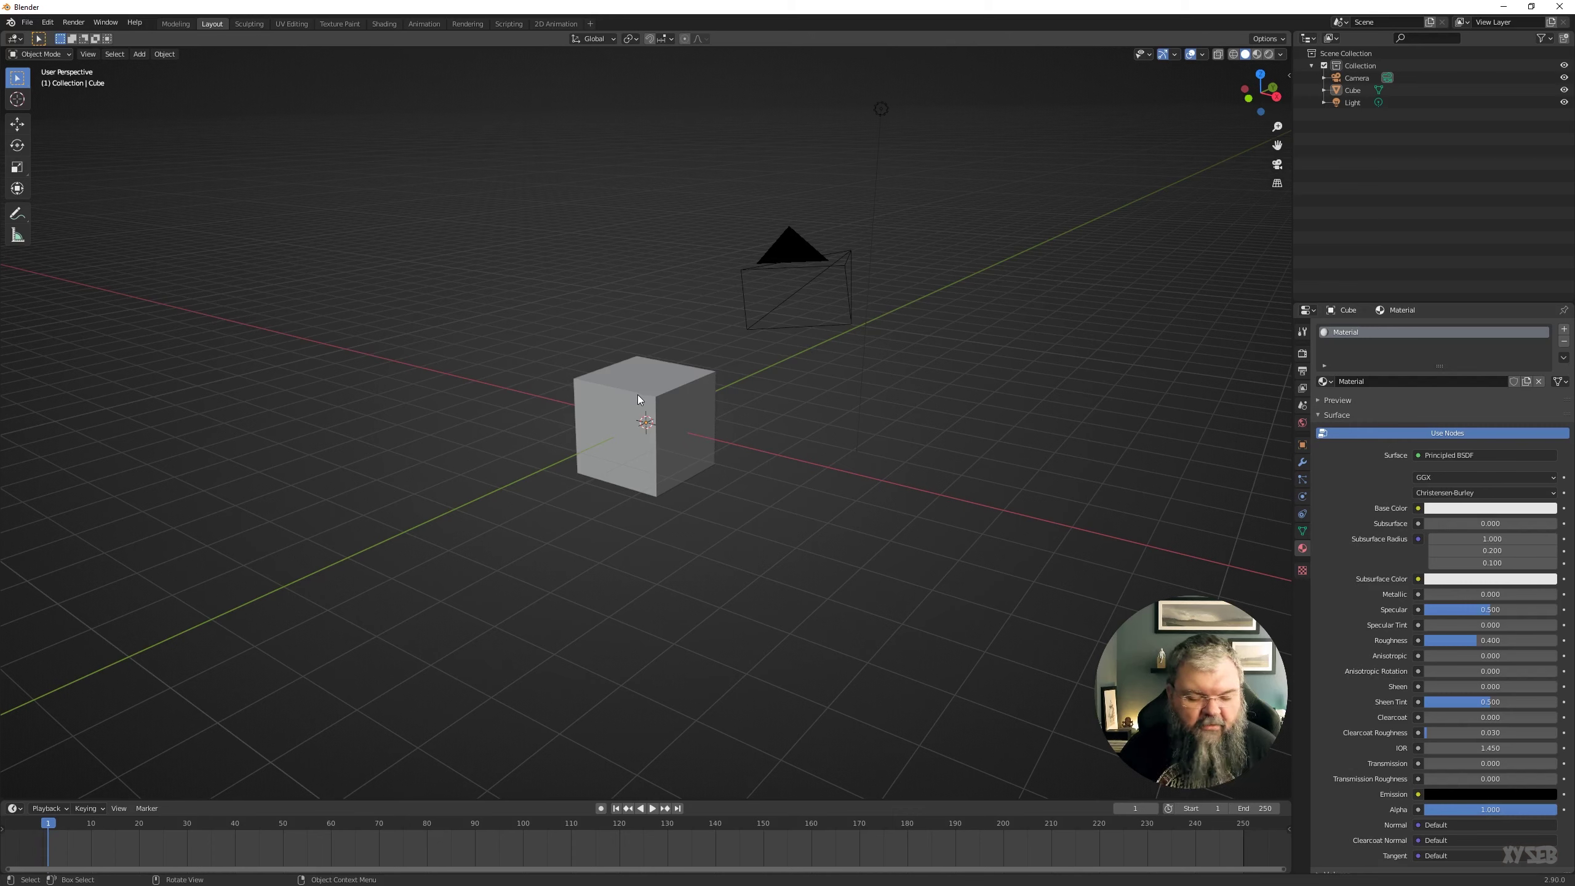
- Select and delete the cube, and undo the deletion
left_click(600, 380)
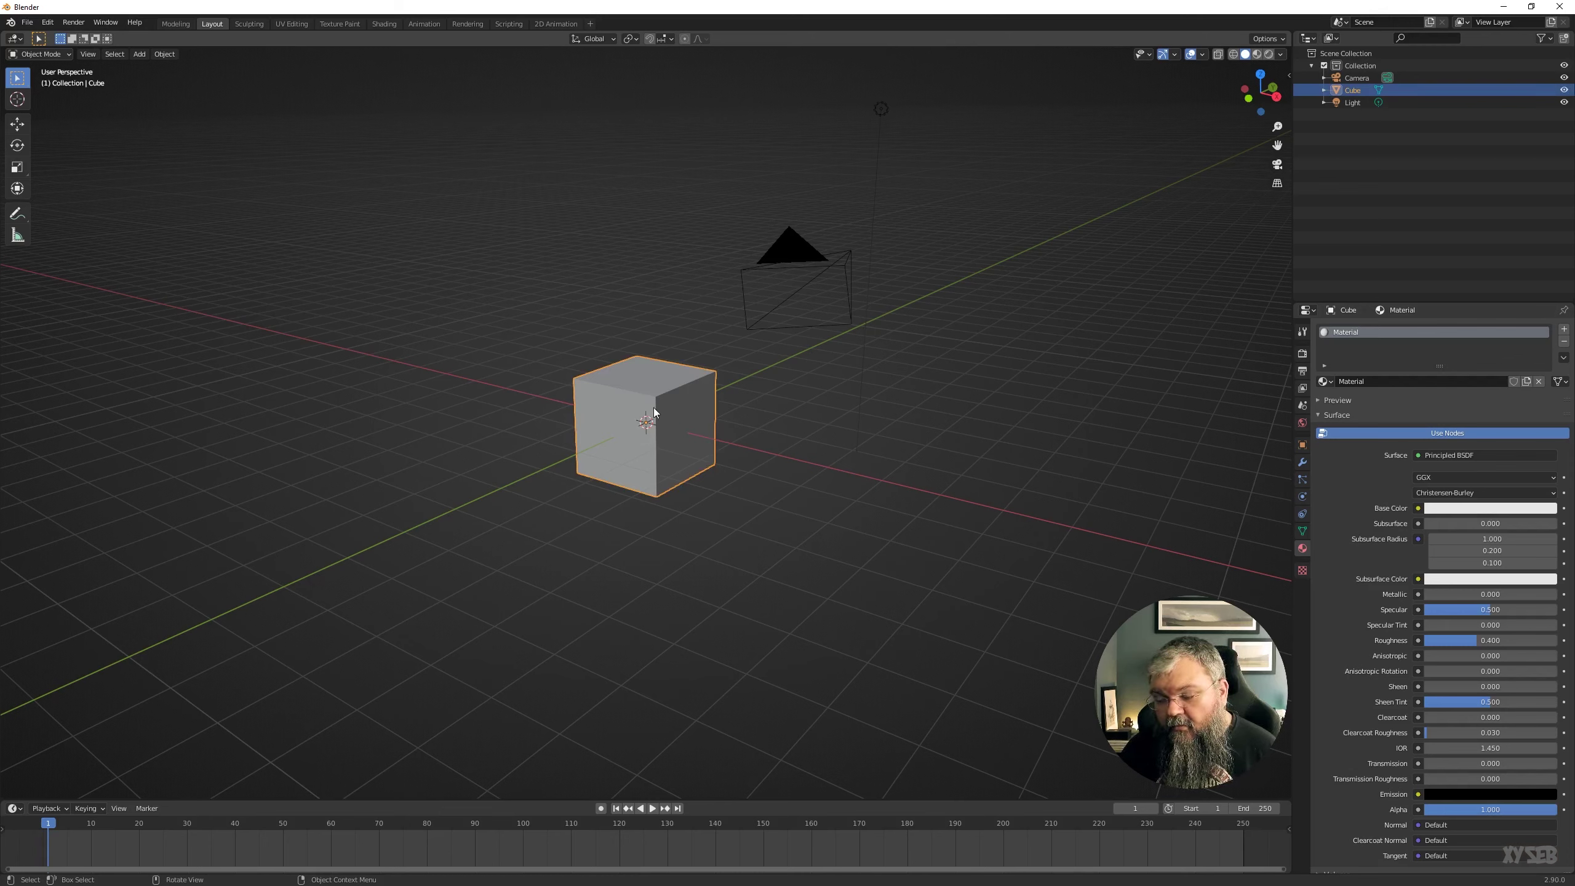
key("x")
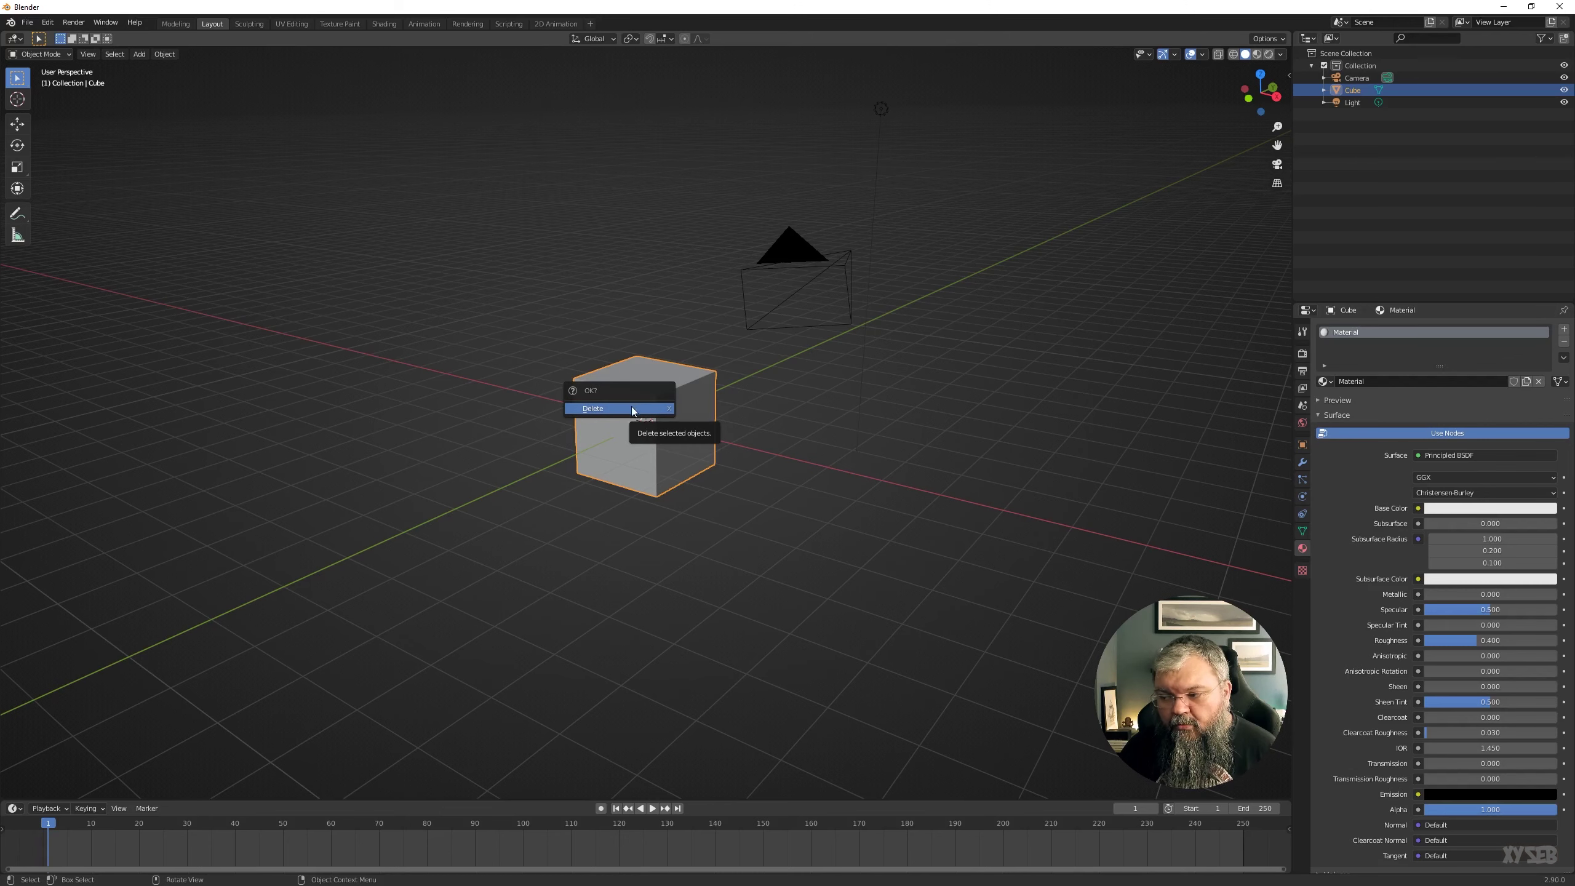
left_click(665, 410)
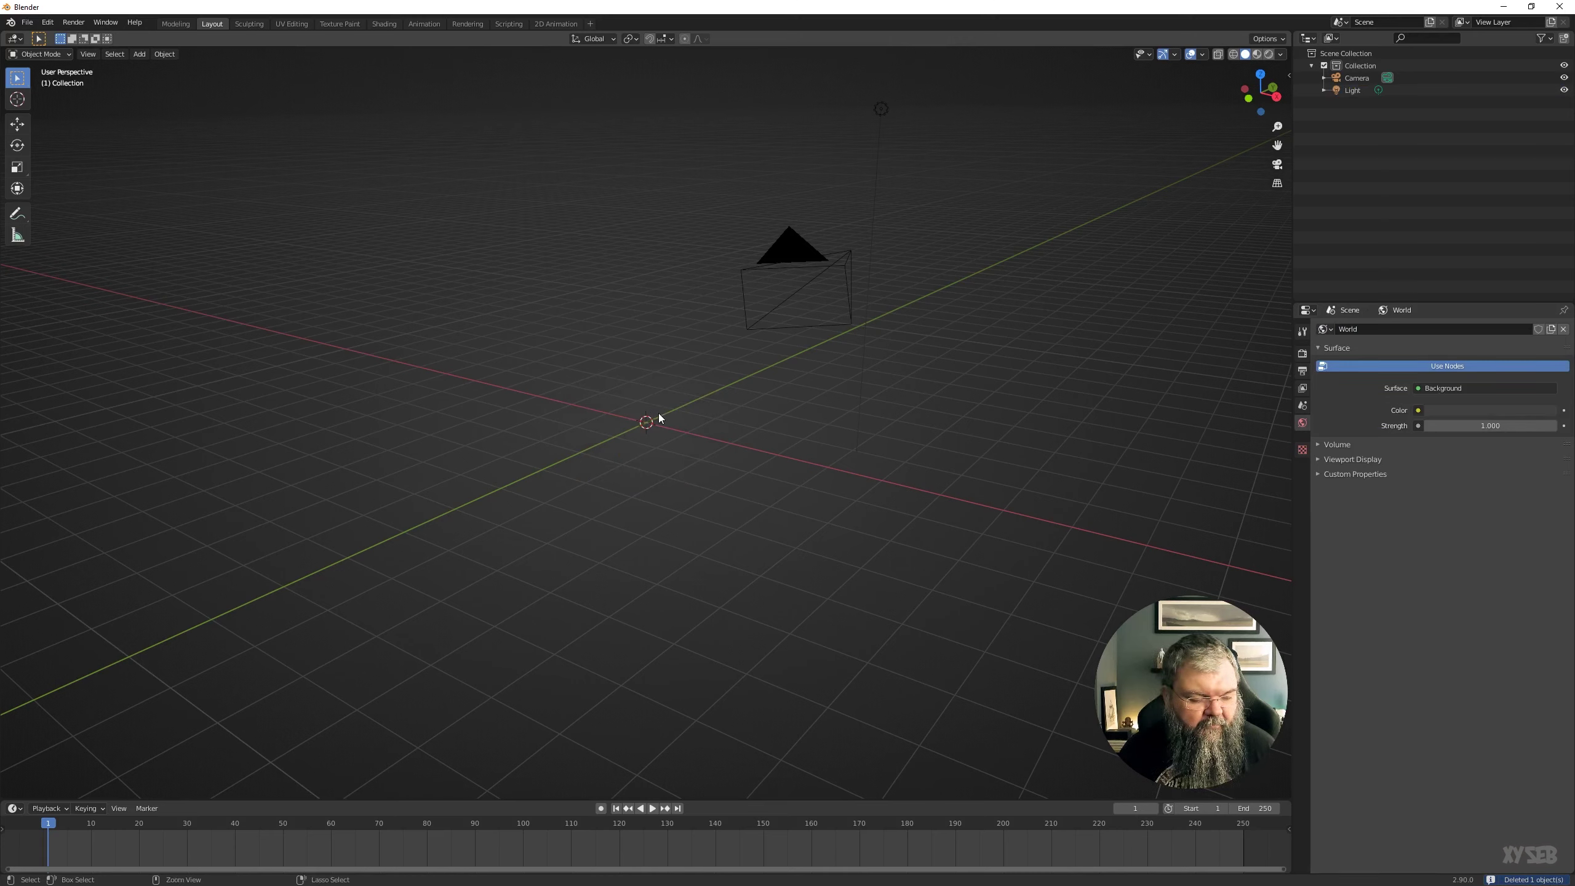
key("ctrl+z")
- Bring up the cube's delete confirmation several times and dismiss it each time without deleting the cube
key("x")
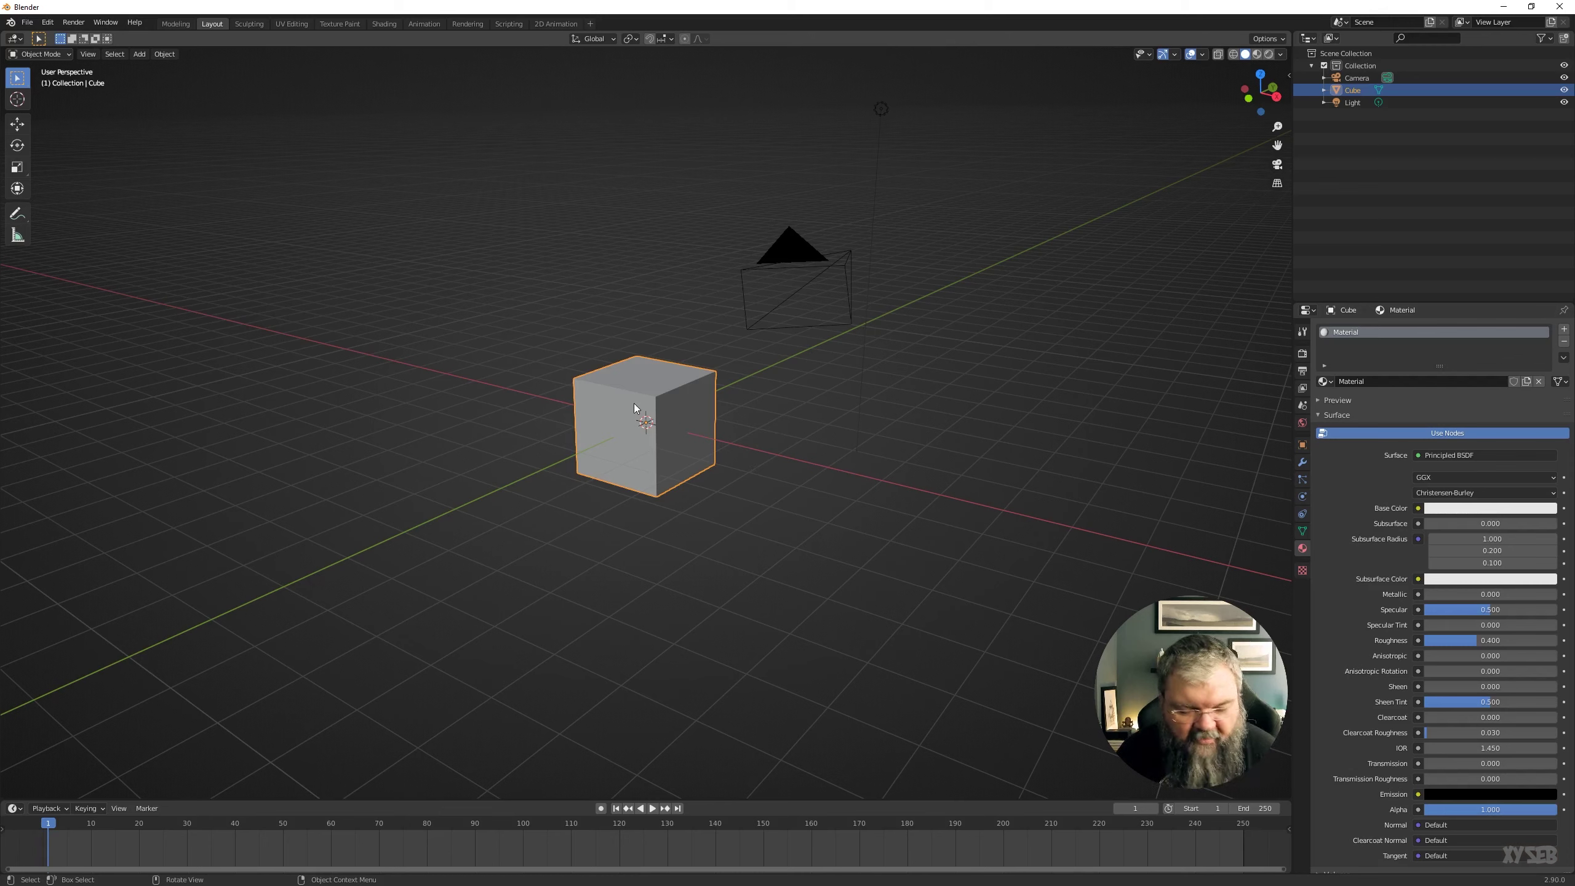
key("x")
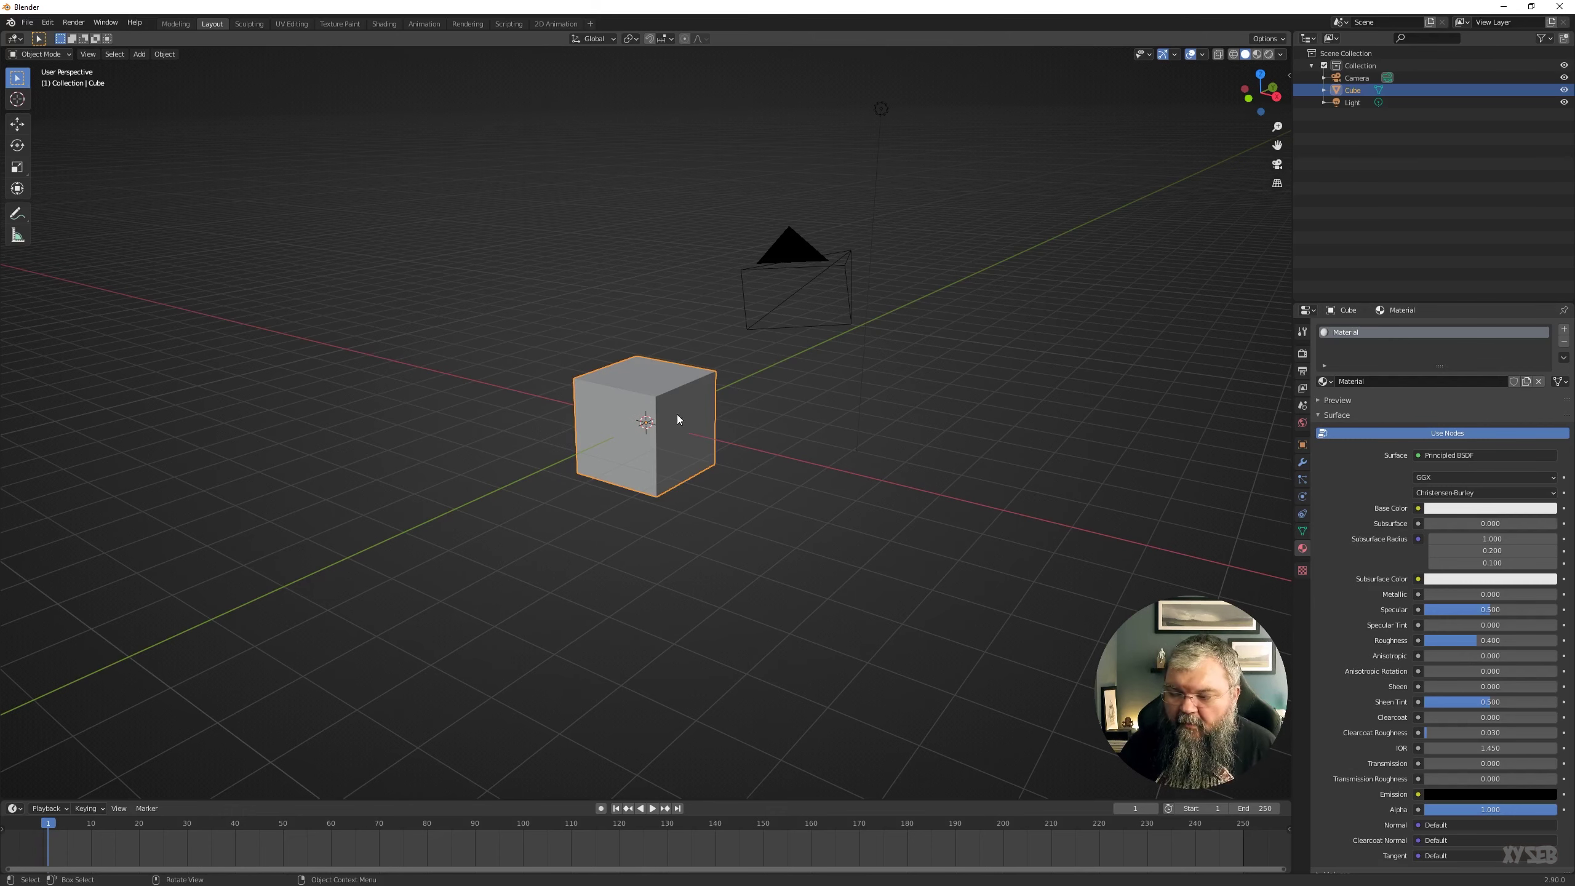
key("x")
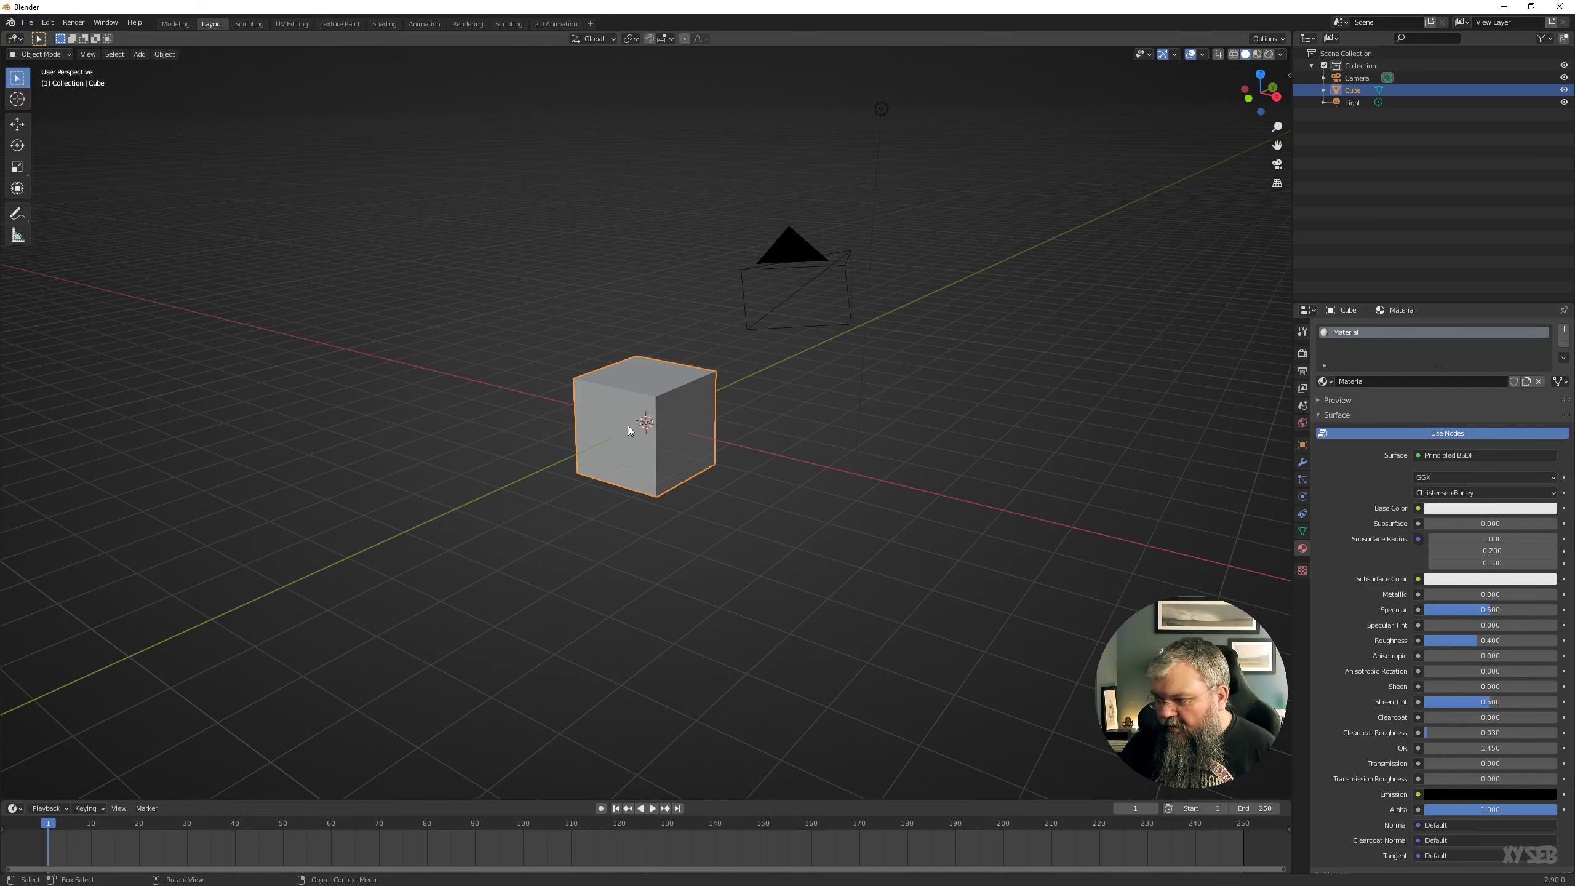
key("x")
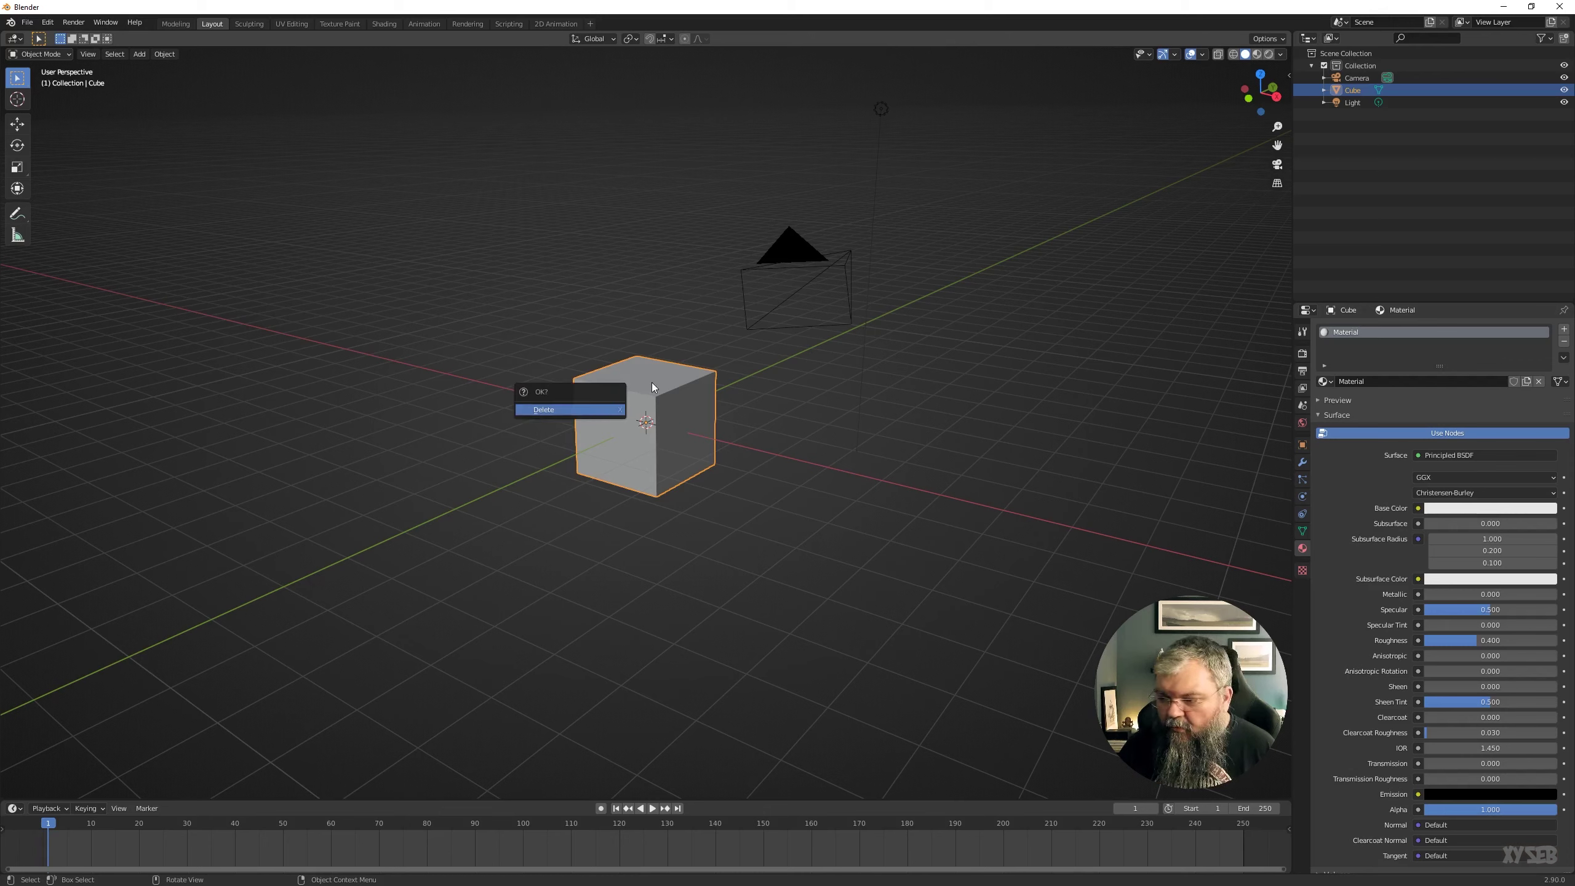
key("x")
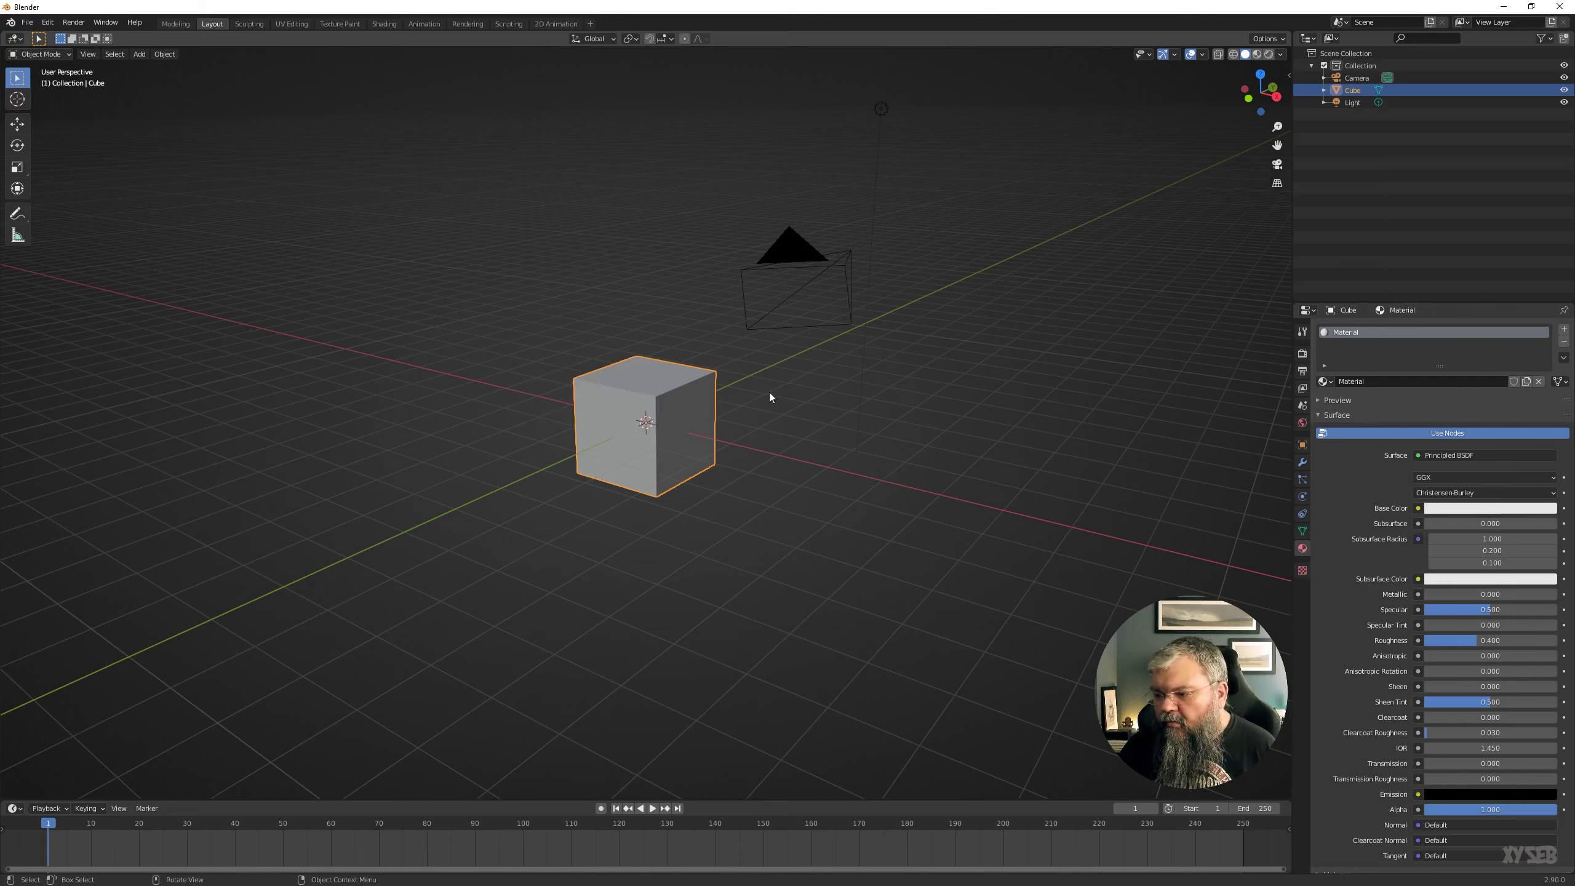
key("x")
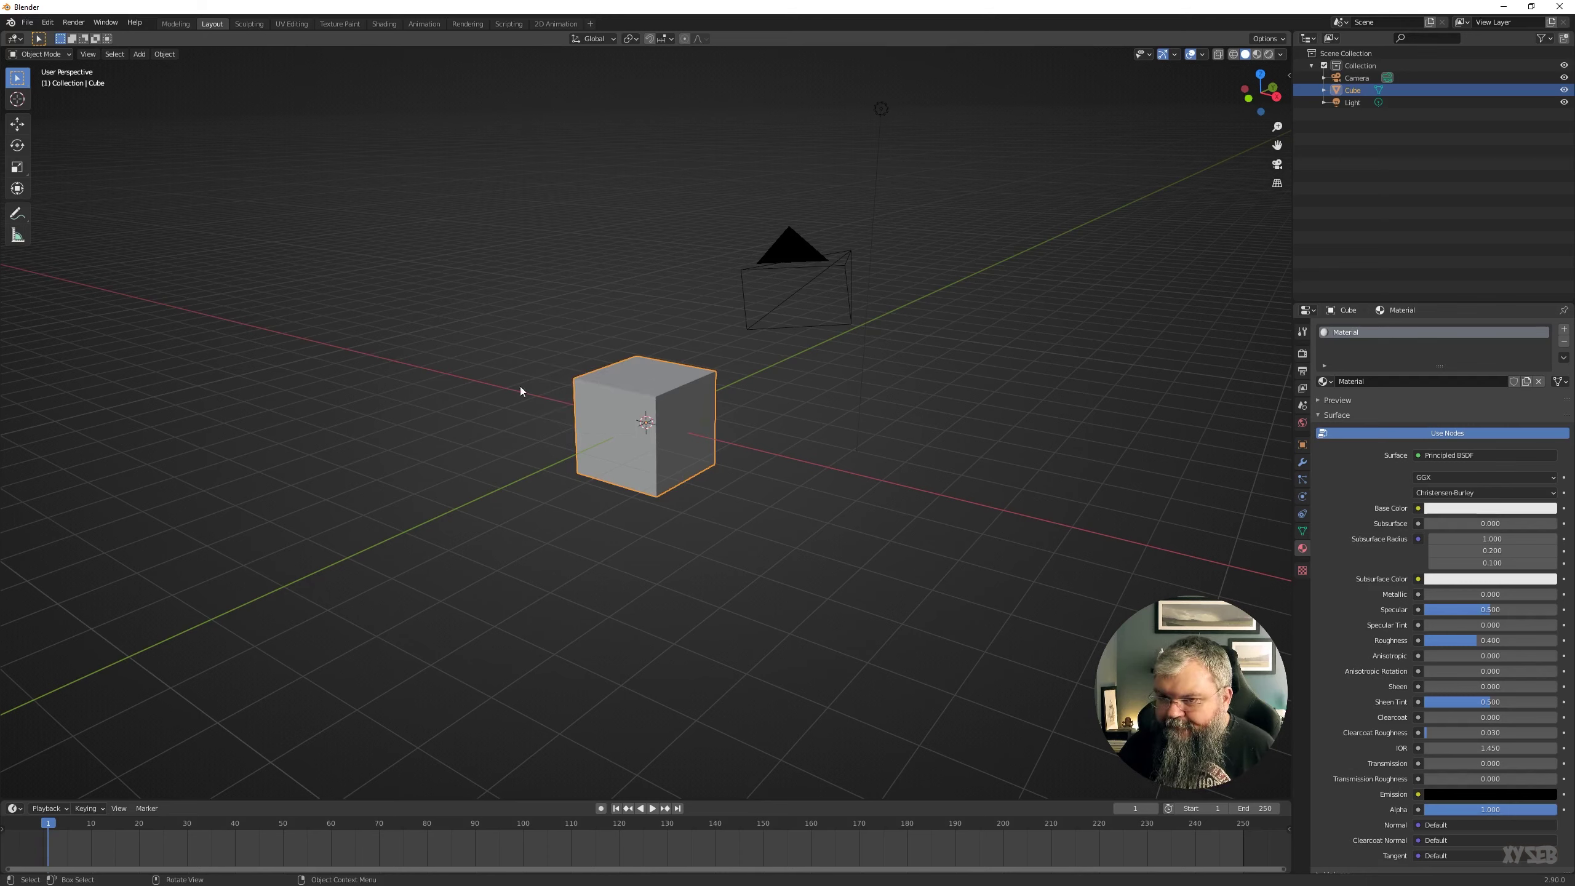